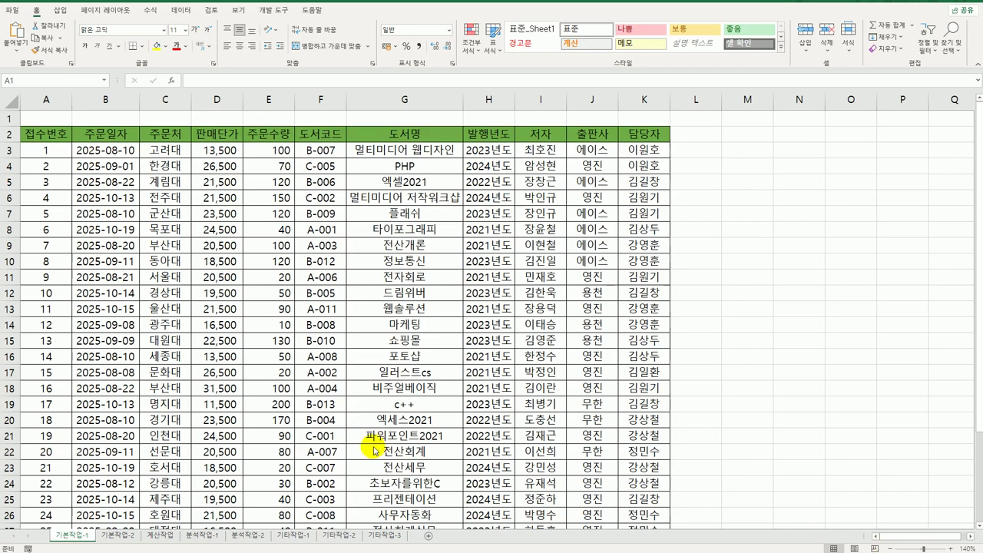
Enter the criteria label 조건 in cell A35, below the order table.
{"action": "scroll", "coordinate": [108, 460], "scroll_direction": "down", "scroll_amount": 5}
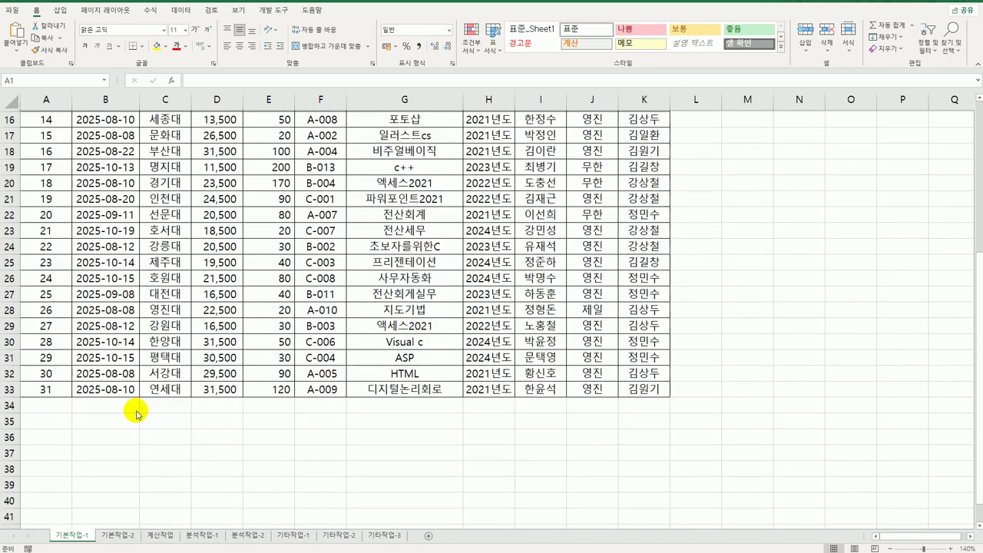
{"action": "scroll", "coordinate": [115, 407], "scroll_direction": "down", "scroll_amount": 1}
{"action": "left_click", "coordinate": [49, 376]}
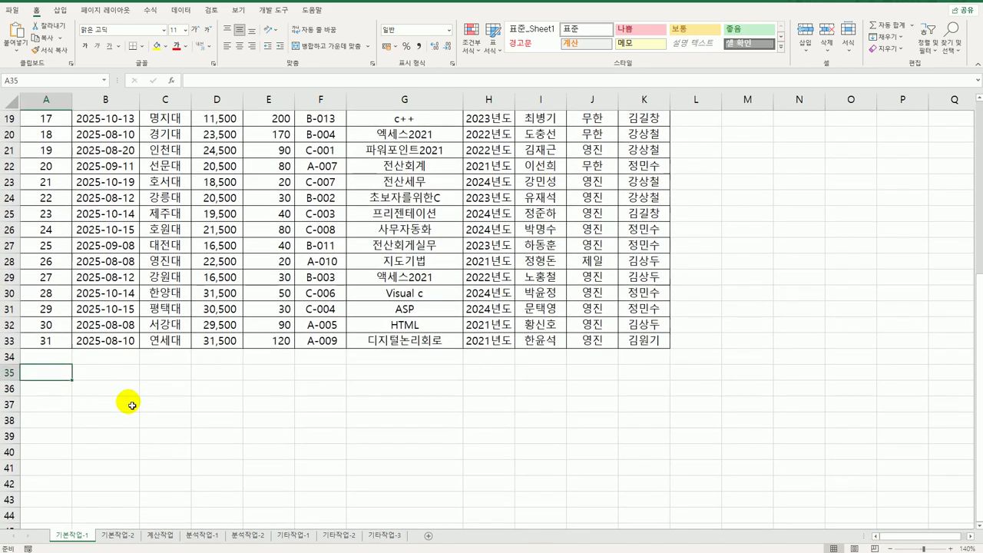
{"action": "type", "text": "조건"}
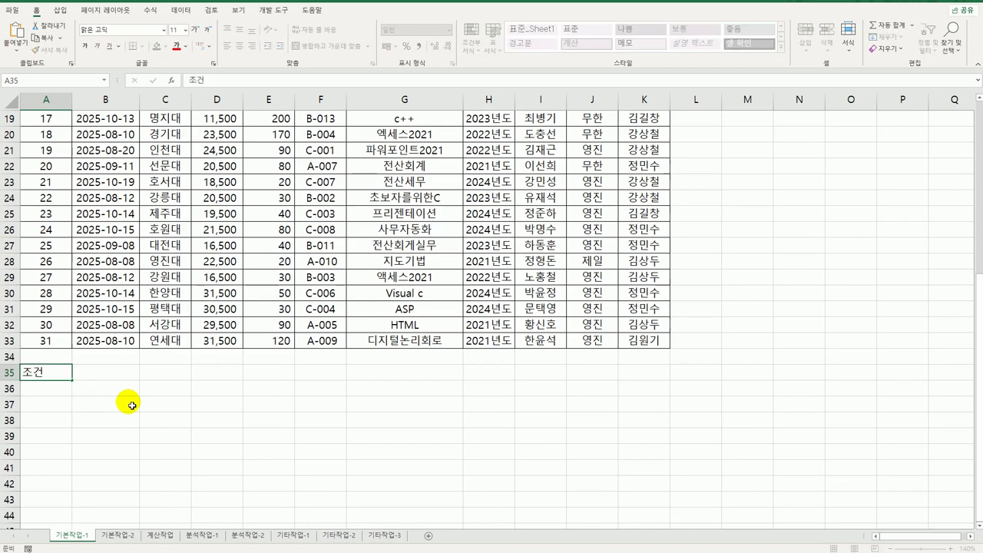
{"action": "key", "text": "Return"}
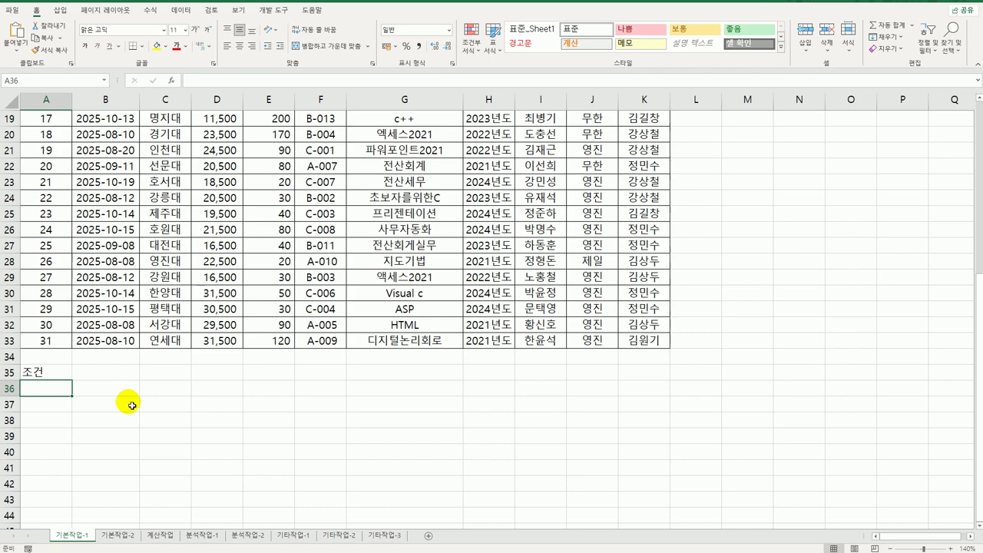
Begin an AND formula in A36 whose first condition tests for an even last digit in the book code: =AND(ISEVEN(RIGHT(F3,1)),.
{"action": "type", "text": "="}
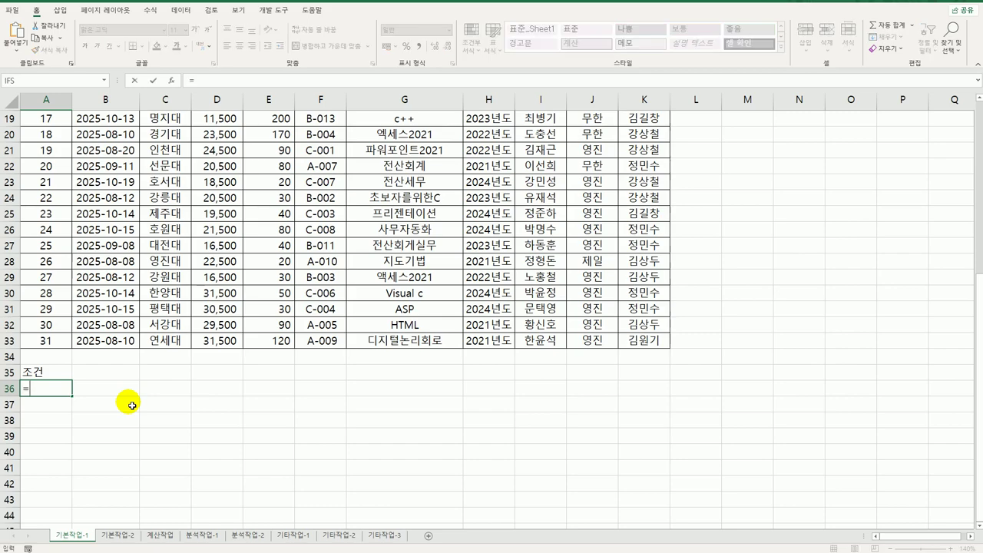
{"action": "type", "text": "and("}
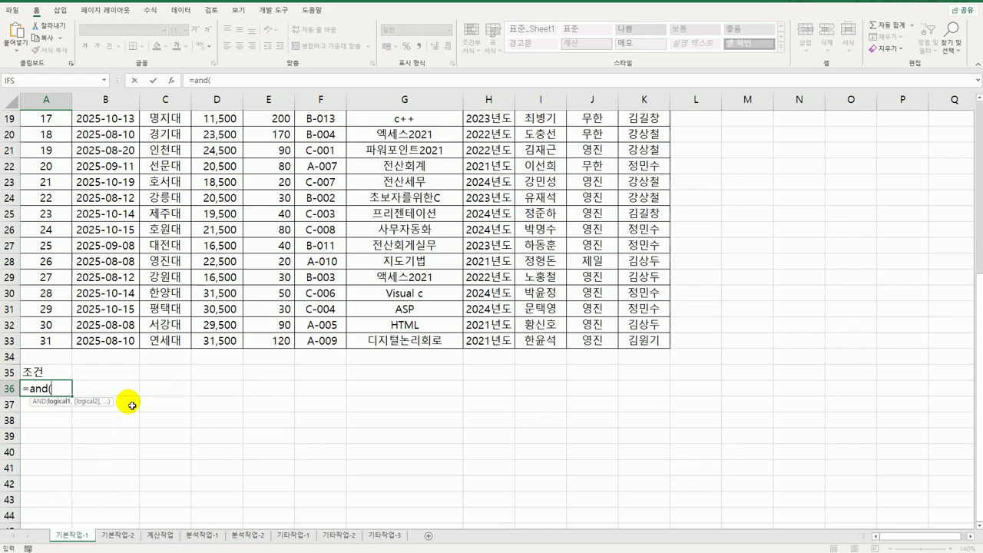
{"action": "type", "text": "iseven"}
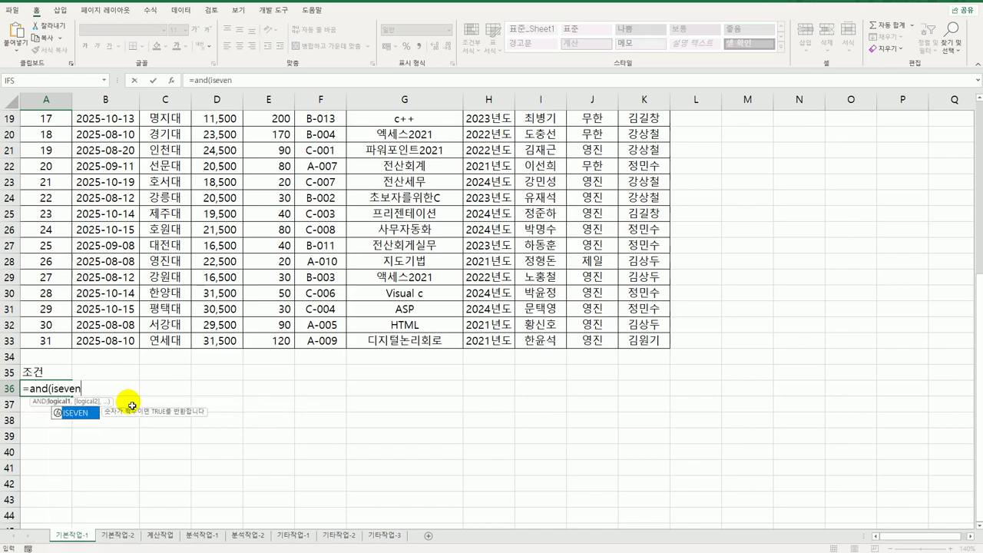
{"action": "key", "text": "Tab"}
{"action": "type", "text": "right("}
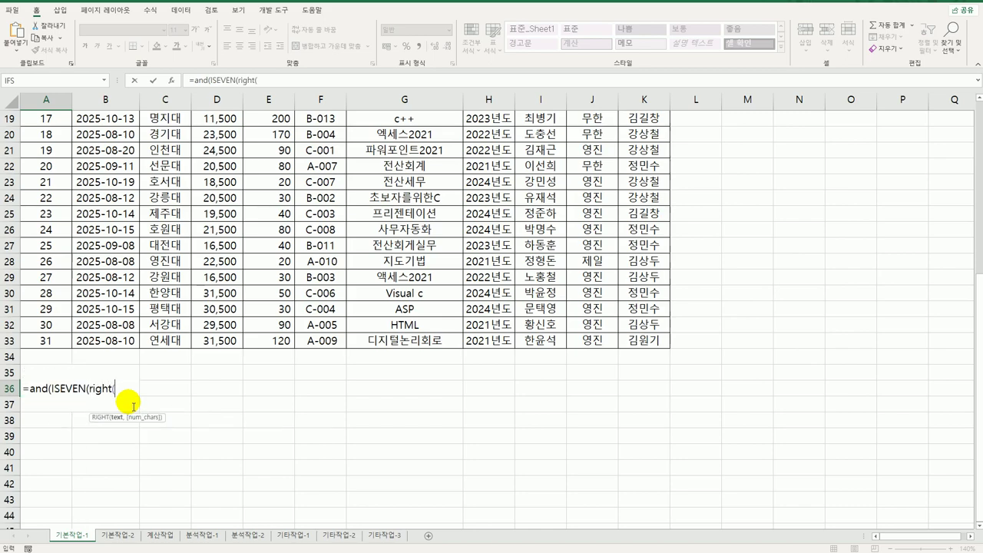
{"action": "scroll", "coordinate": [127, 396], "scroll_direction": "up", "scroll_amount": 6}
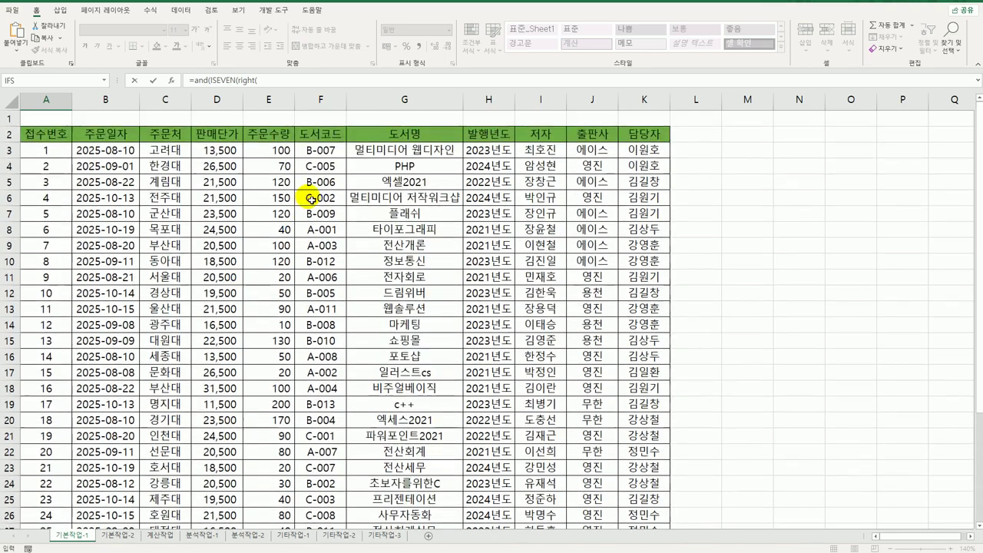
{"action": "left_click", "coordinate": [329, 152]}
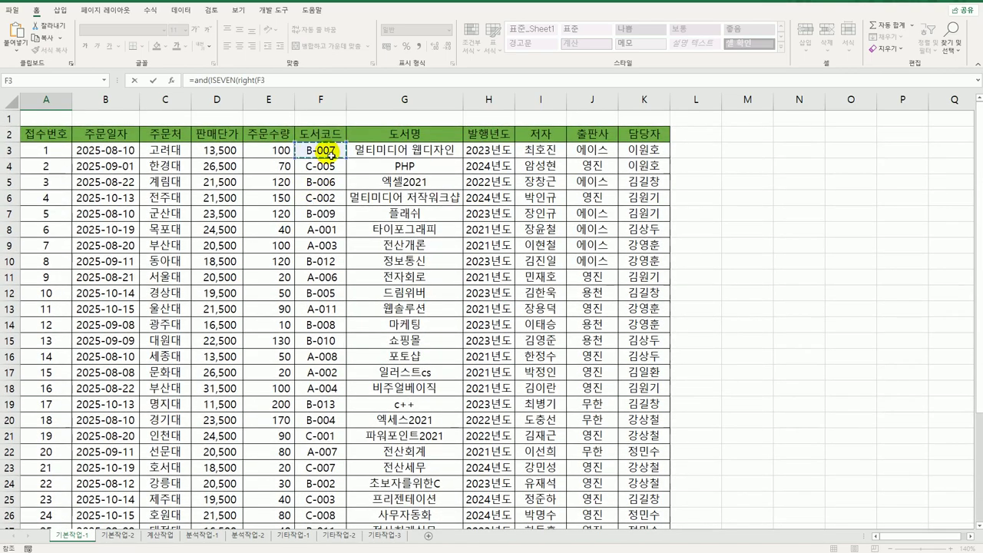
{"action": "type", "text": ","}
{"action": "scroll", "coordinate": [321, 228], "scroll_direction": "down", "scroll_amount": 6}
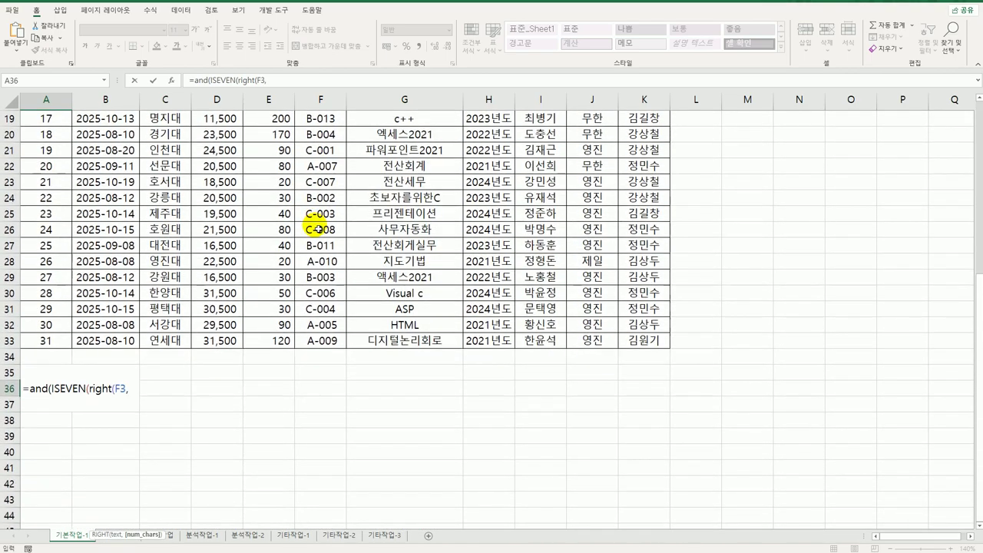
{"action": "type", "text": "1"}
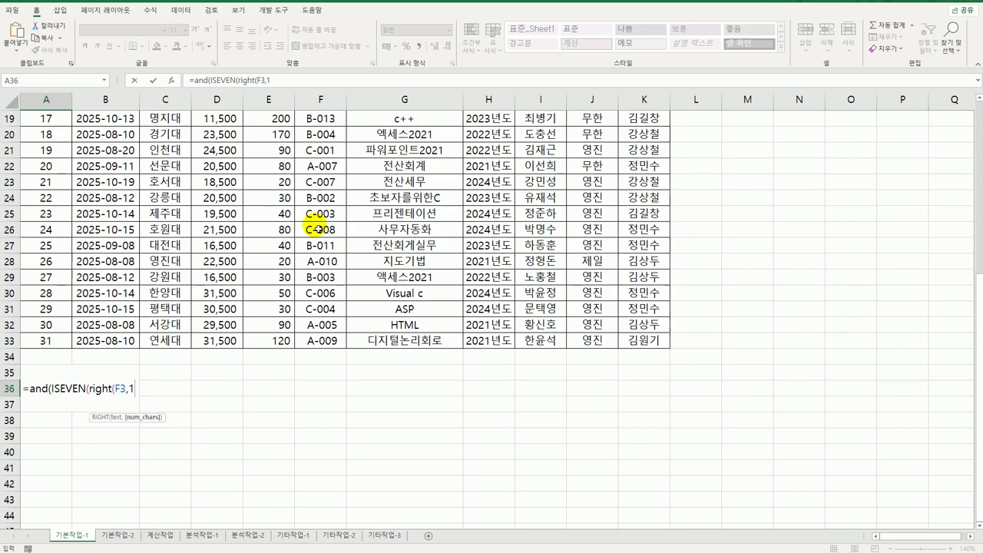
{"action": "type", "text": ")"}
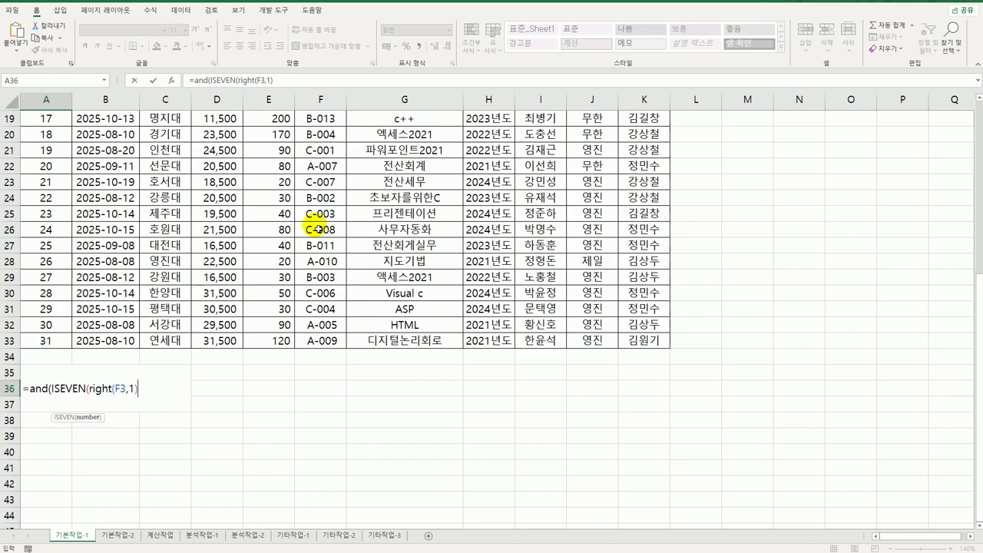
{"action": "type", "text": "),"}
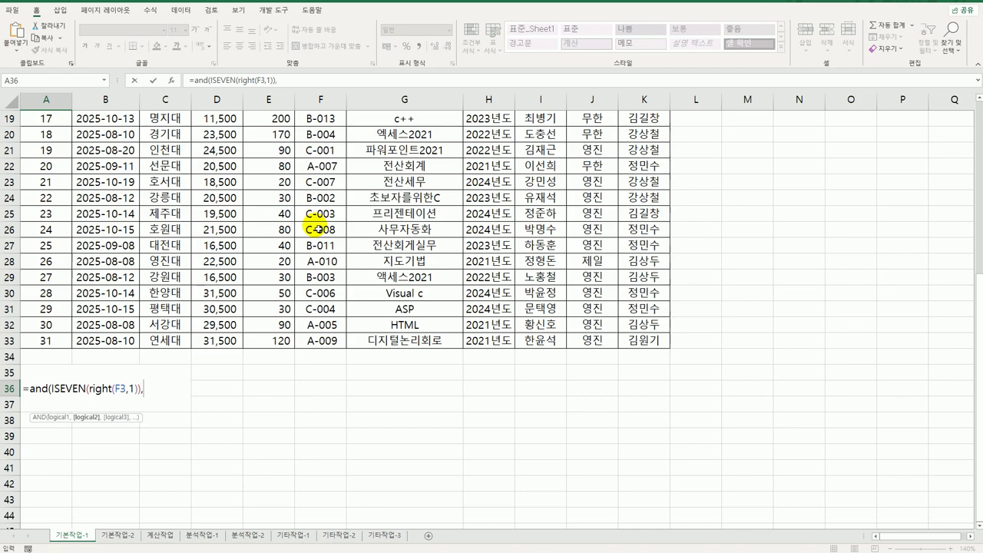
Complete the A36 formula with a second condition requiring the order quantity to be under 50: E3<50.
{"action": "scroll", "coordinate": [430, 203], "scroll_direction": "up", "scroll_amount": 6}
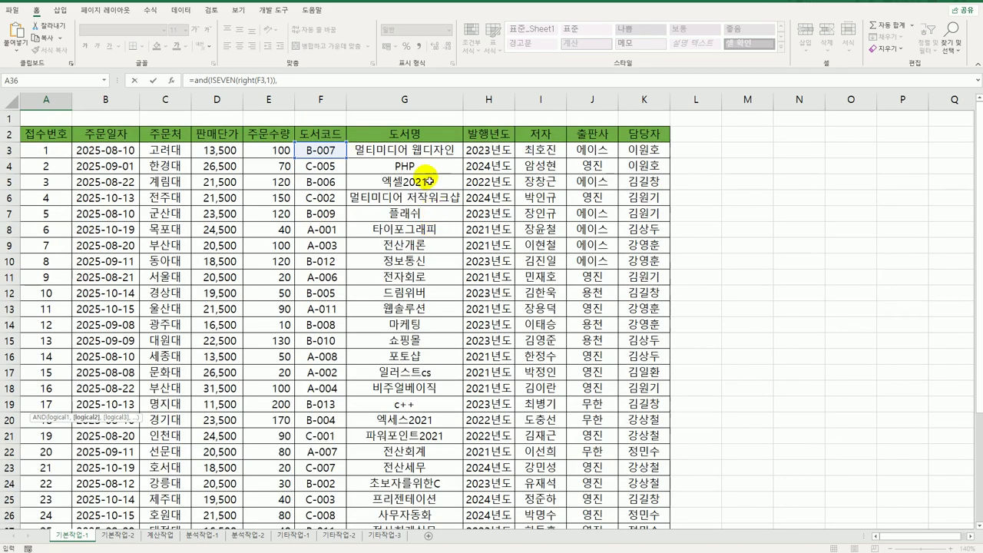
{"action": "left_click", "coordinate": [277, 153]}
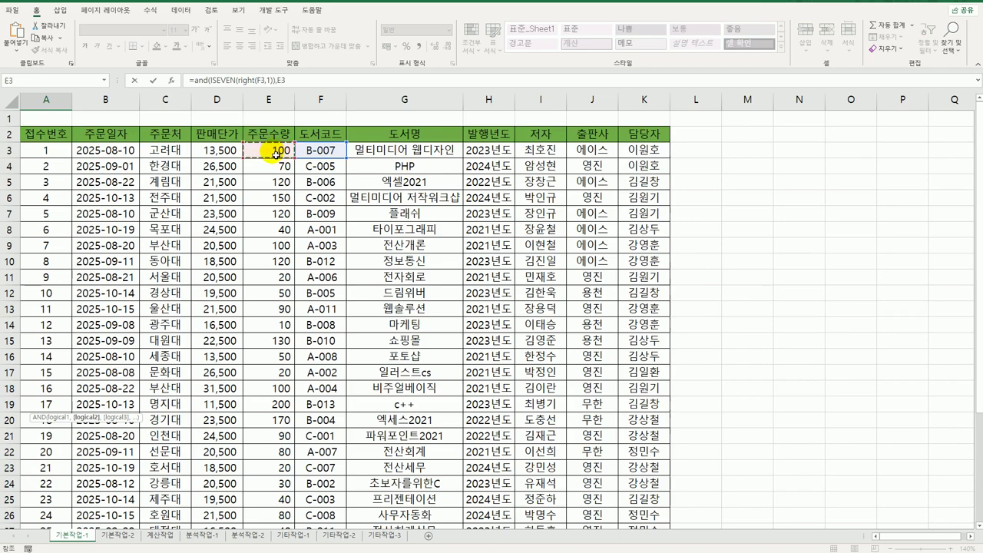
{"action": "scroll", "coordinate": [278, 158], "scroll_direction": "down", "scroll_amount": 6}
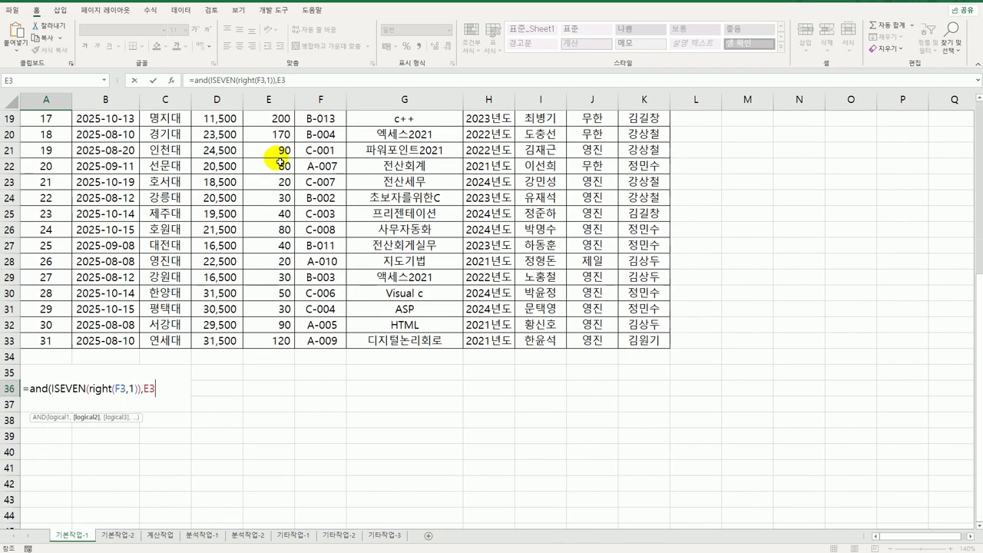
{"action": "type", "text": "<50)"}
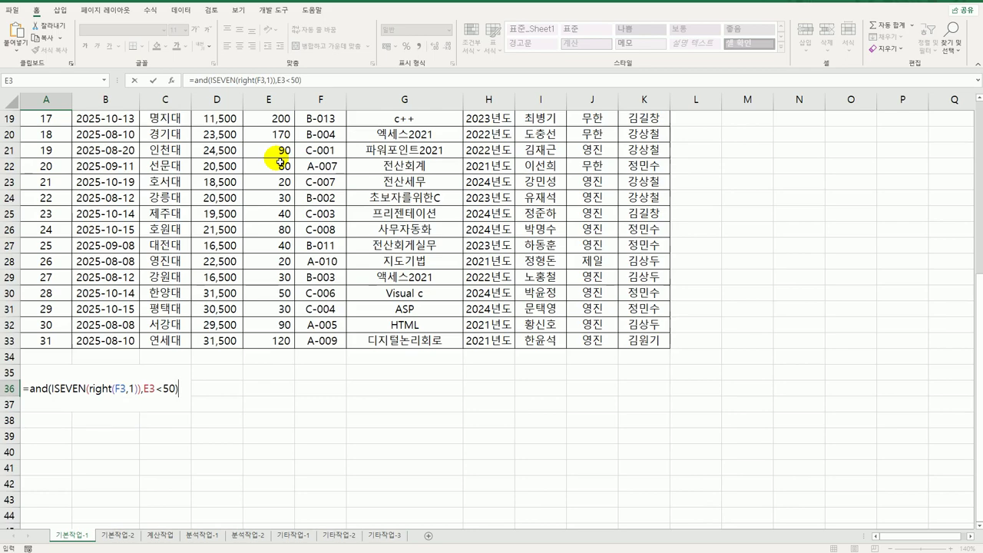
{"action": "key", "text": "Return"}
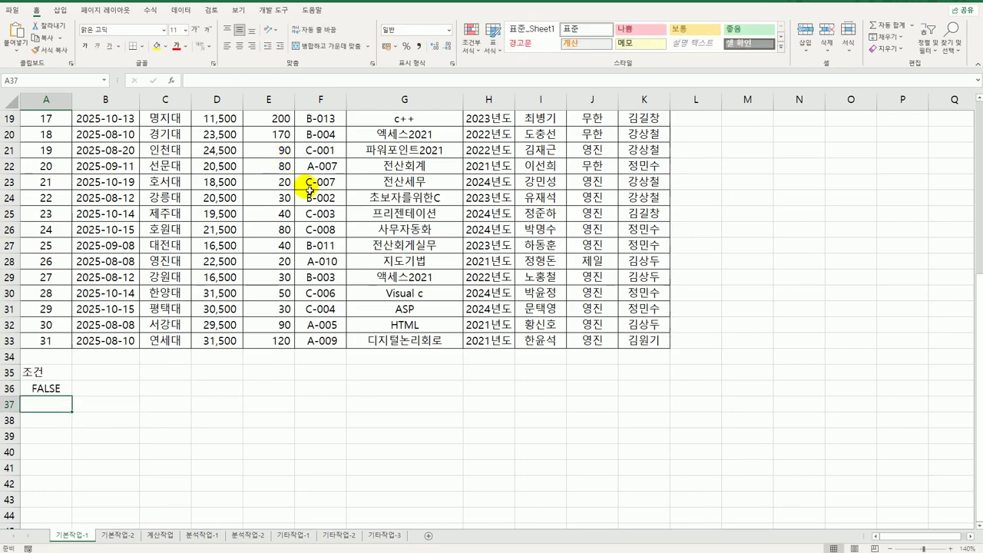
Copy the table headers 접수번호, 주문처 and 주문수량 into row 39, starting at cell A39.
{"action": "scroll", "coordinate": [174, 360], "scroll_direction": "up", "scroll_amount": 6}
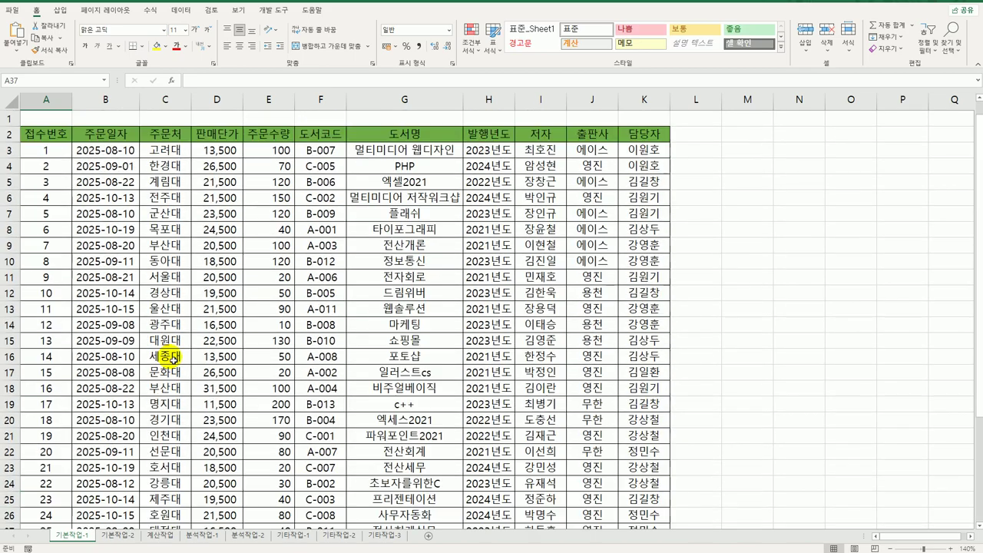
{"action": "left_click", "coordinate": [65, 137]}
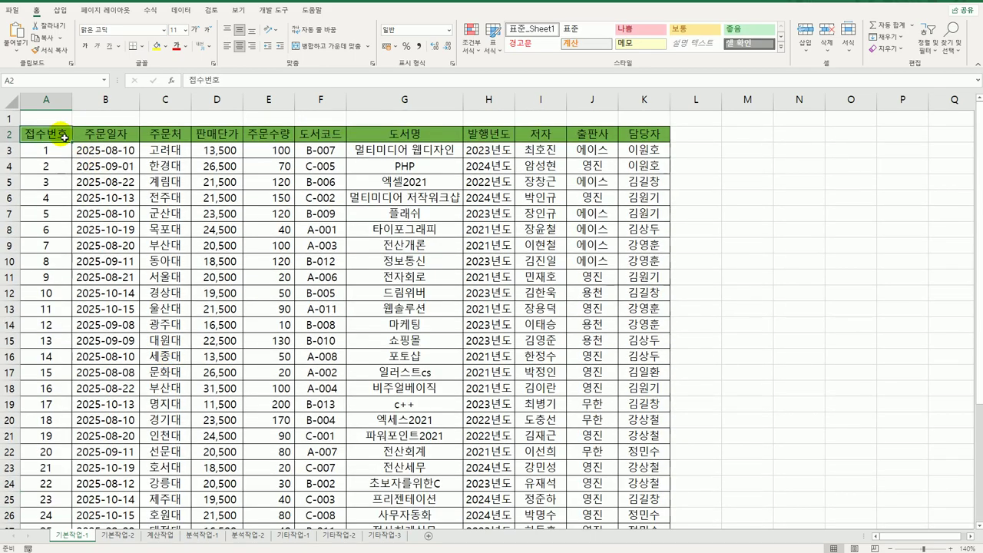
{"action": "left_click", "coordinate": [165, 141], "text": "ctrl"}
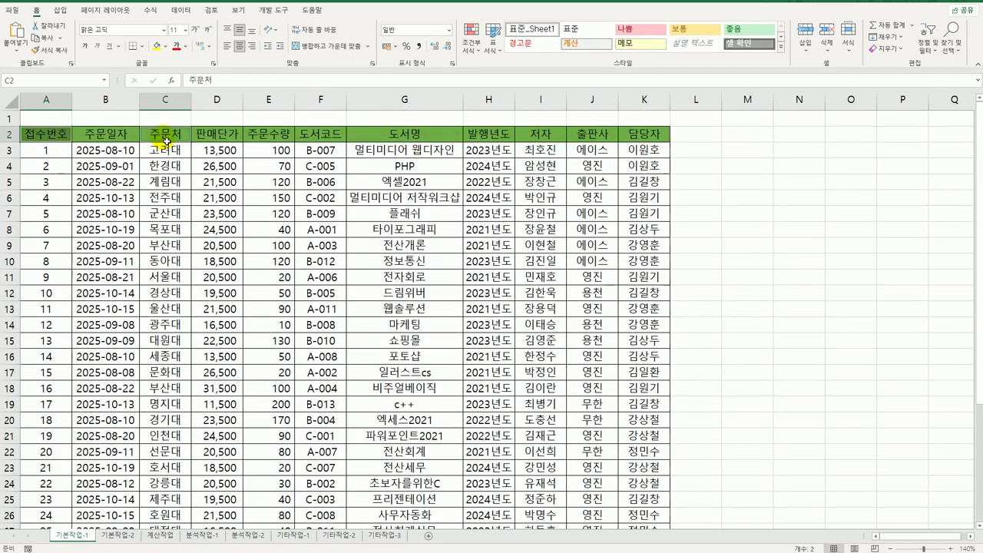
{"action": "left_click", "coordinate": [272, 138], "text": "ctrl"}
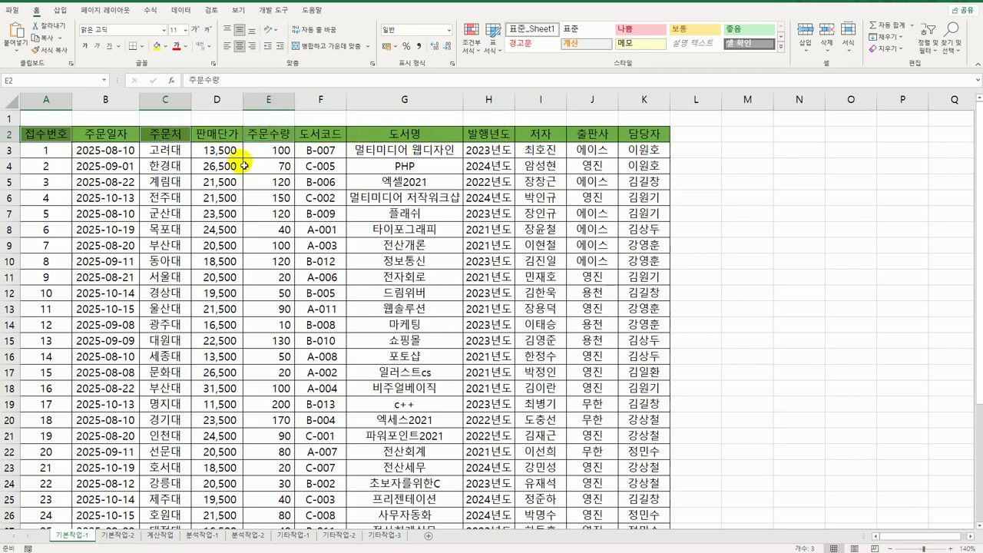
{"action": "key", "text": "ctrl+c"}
{"action": "scroll", "coordinate": [257, 209], "scroll_direction": "down", "scroll_amount": 6}
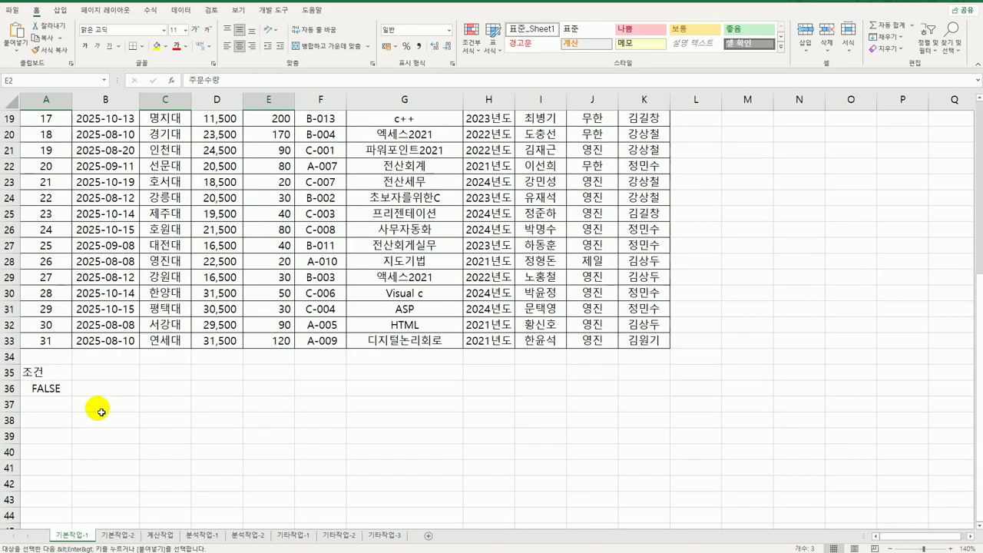
{"action": "left_click", "coordinate": [62, 441]}
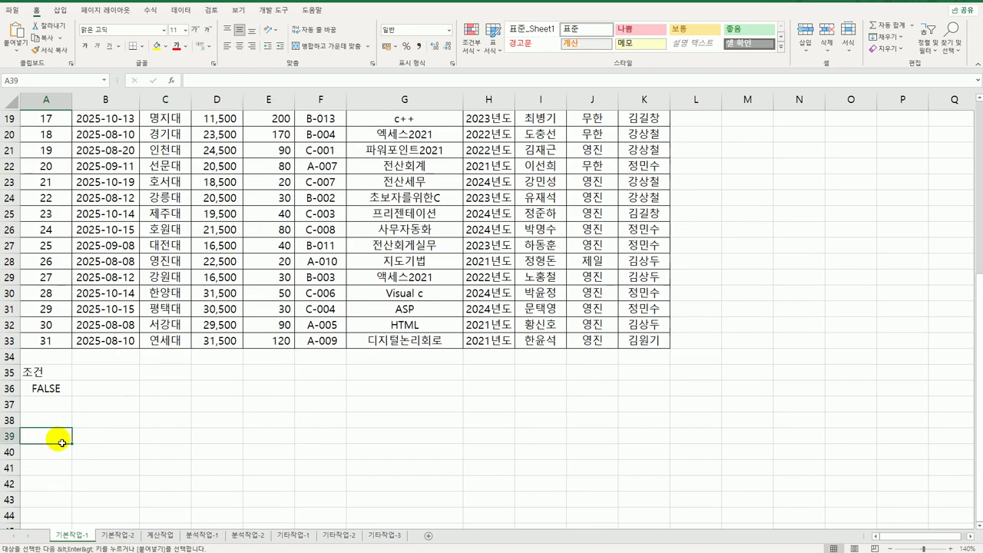
{"action": "key", "text": "ctrl+v"}
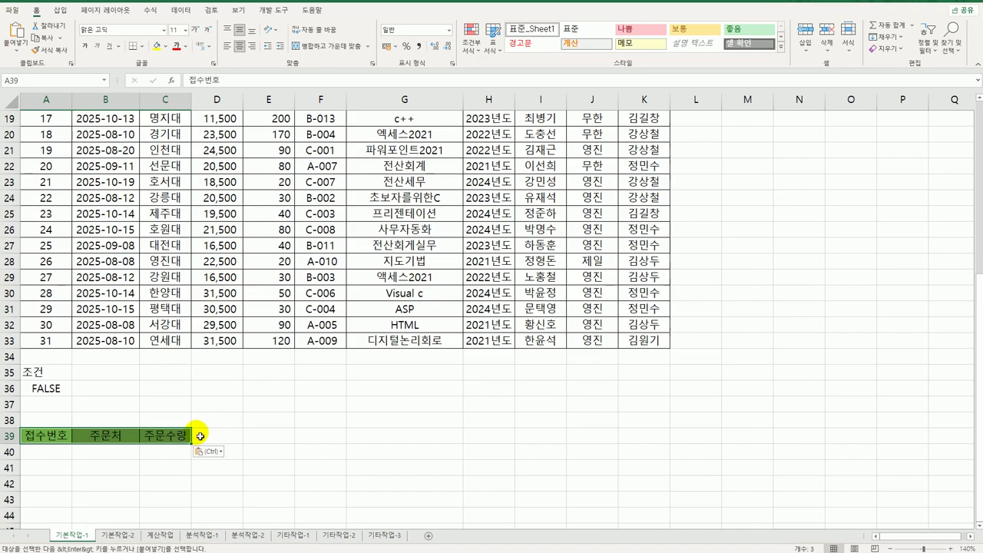
Copy the table headers 판매단가, 도서코드 and 저자 into row 39, starting at cell D39.
{"action": "scroll", "coordinate": [235, 323], "scroll_direction": "up", "scroll_amount": 6}
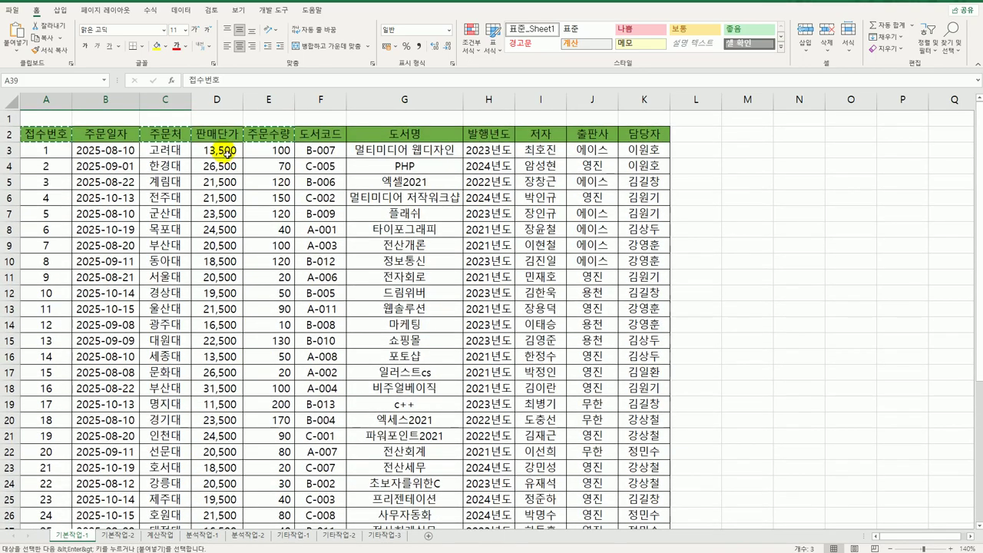
{"action": "left_click", "coordinate": [223, 135]}
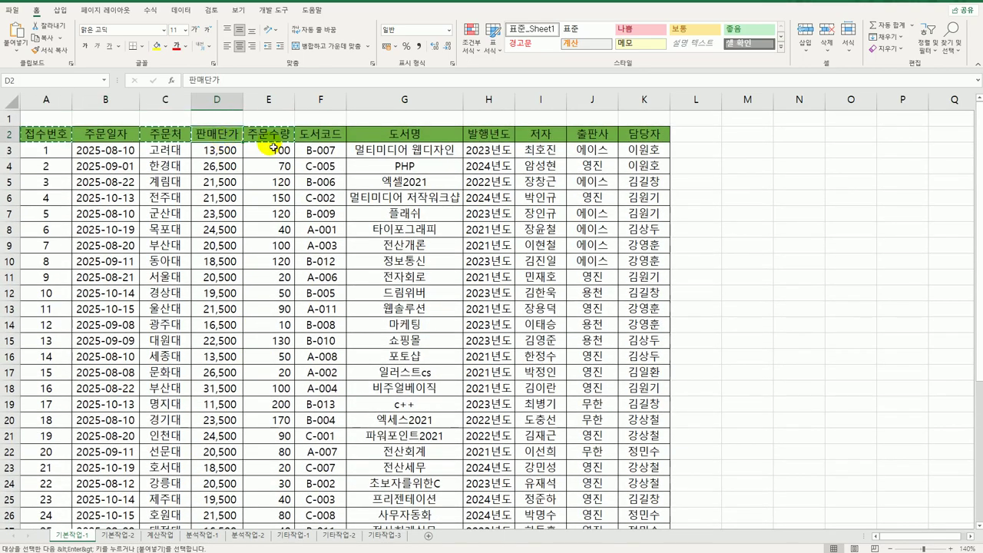
{"action": "left_click", "coordinate": [324, 138], "text": "ctrl"}
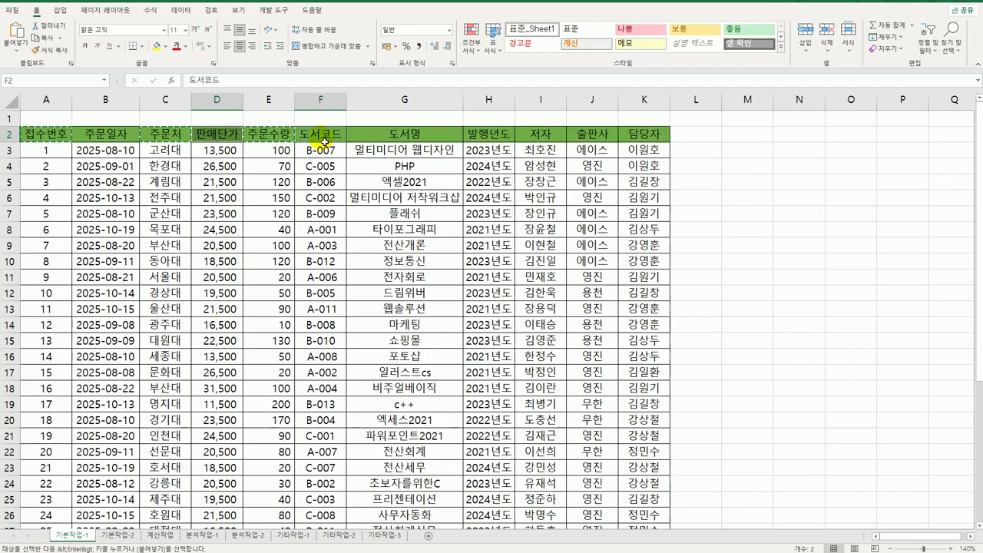
{"action": "left_click", "coordinate": [554, 135], "text": "ctrl"}
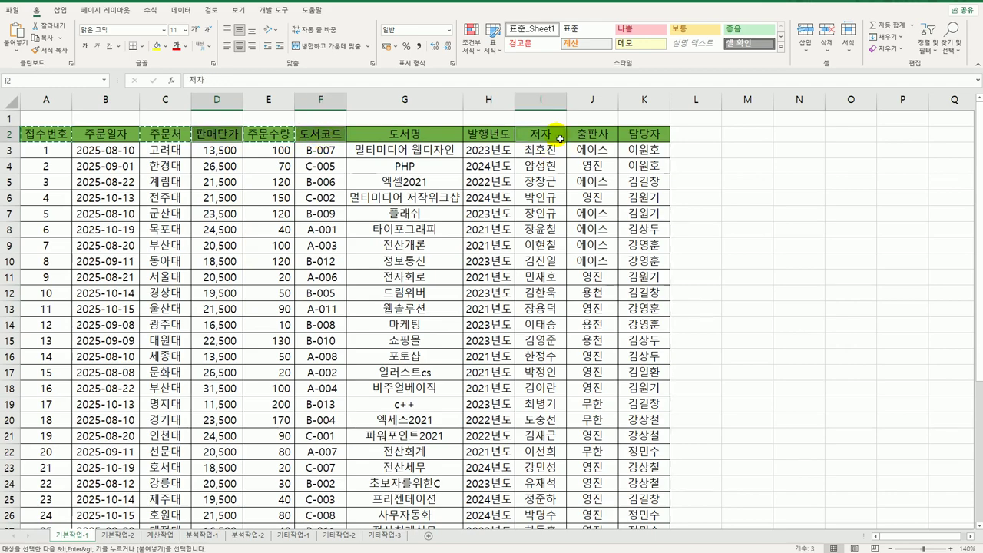
{"action": "scroll", "coordinate": [413, 265], "scroll_direction": "down", "scroll_amount": 6}
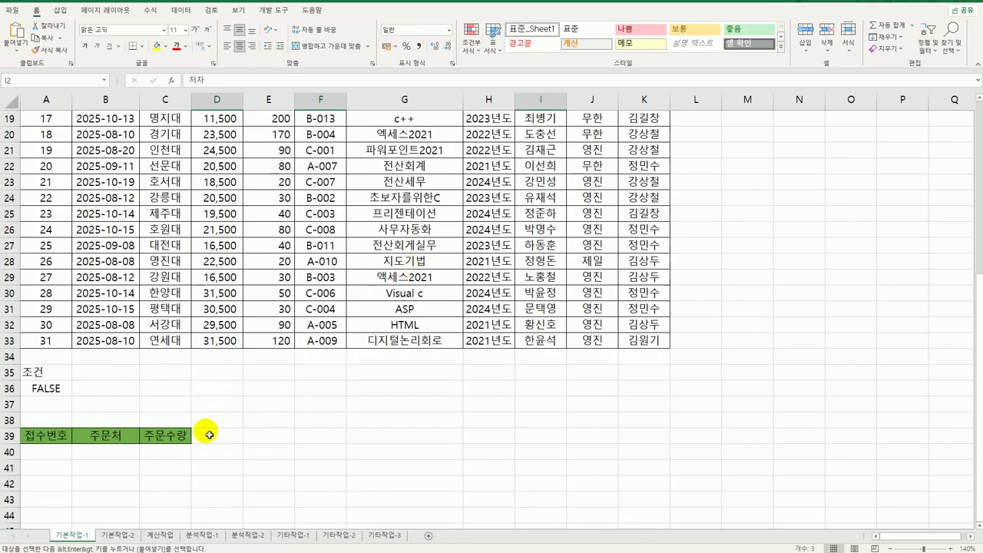
{"action": "left_click", "coordinate": [215, 439]}
{"action": "key", "text": "ctrl+v"}
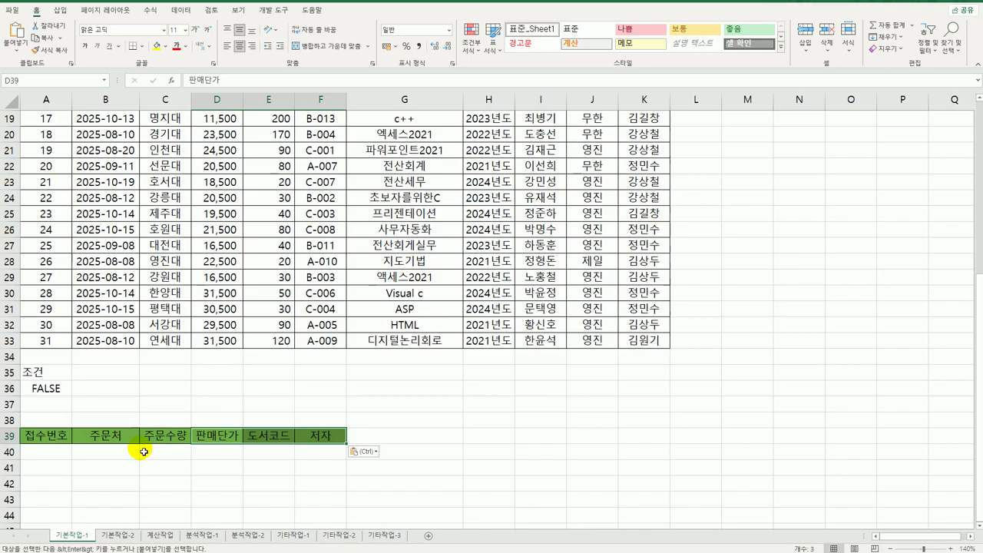
Start an advanced filter on the order table A2:K33 with A35:A36 as the criteria range.
{"action": "scroll", "coordinate": [144, 452], "scroll_direction": "up", "scroll_amount": 6}
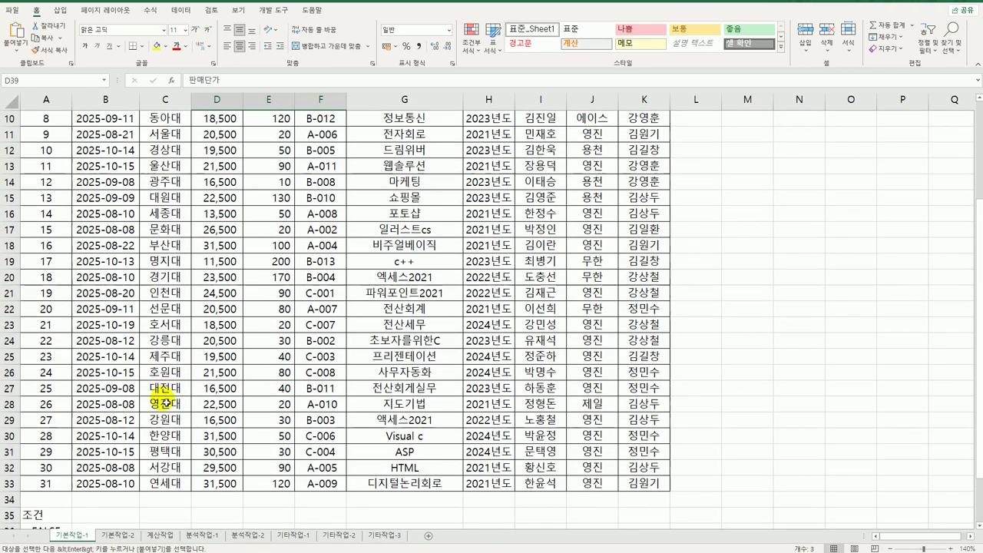
{"action": "left_click", "coordinate": [135, 226]}
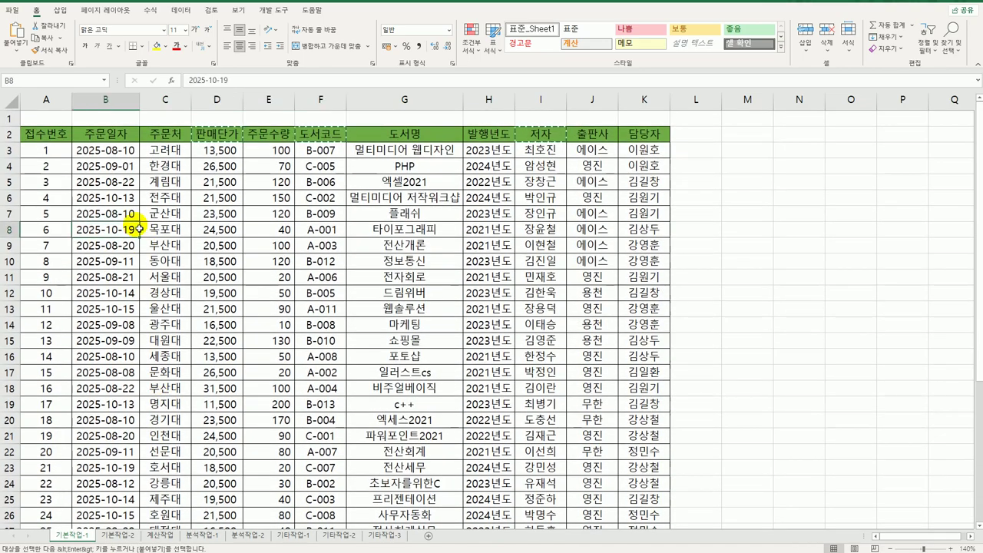
{"action": "left_click", "coordinate": [181, 12]}
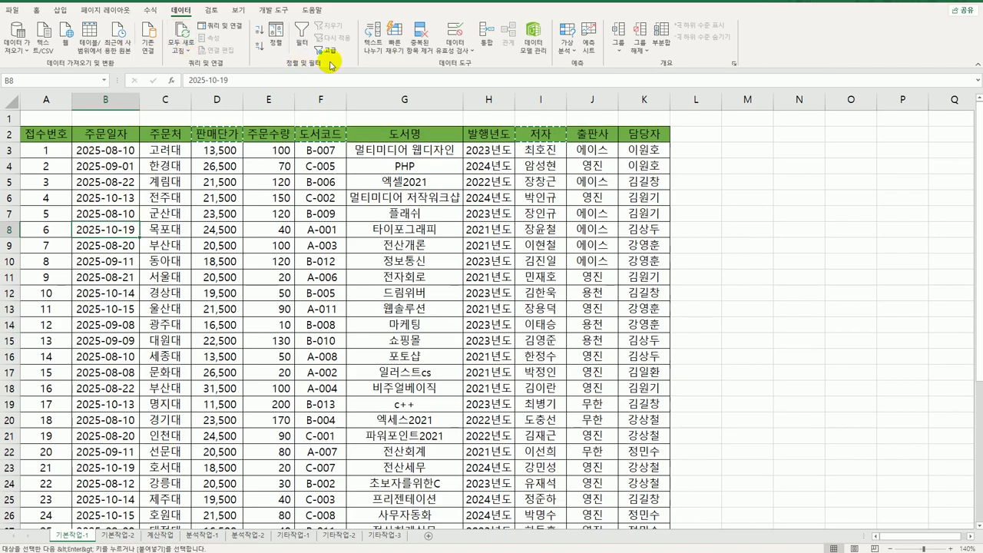
{"action": "left_click", "coordinate": [330, 54]}
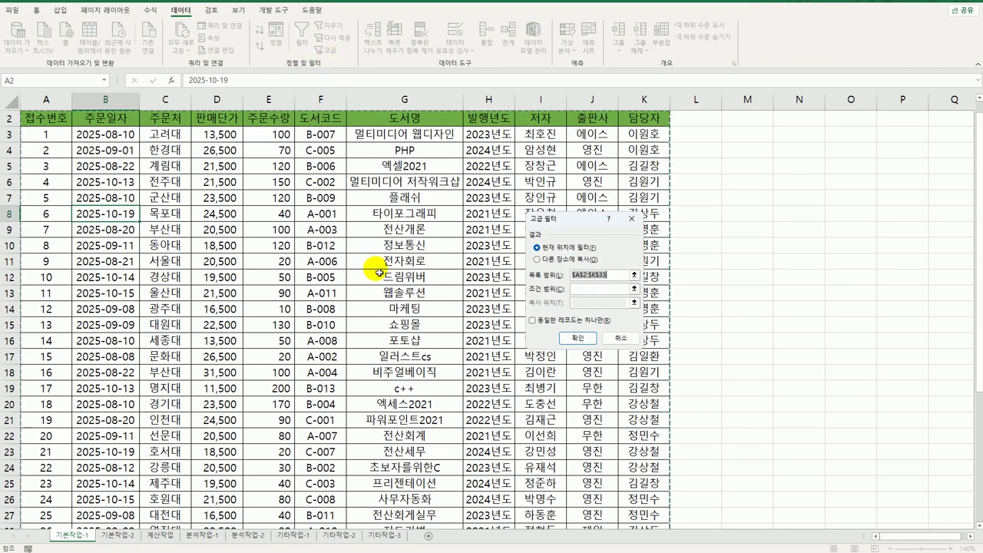
{"action": "left_click", "coordinate": [583, 289]}
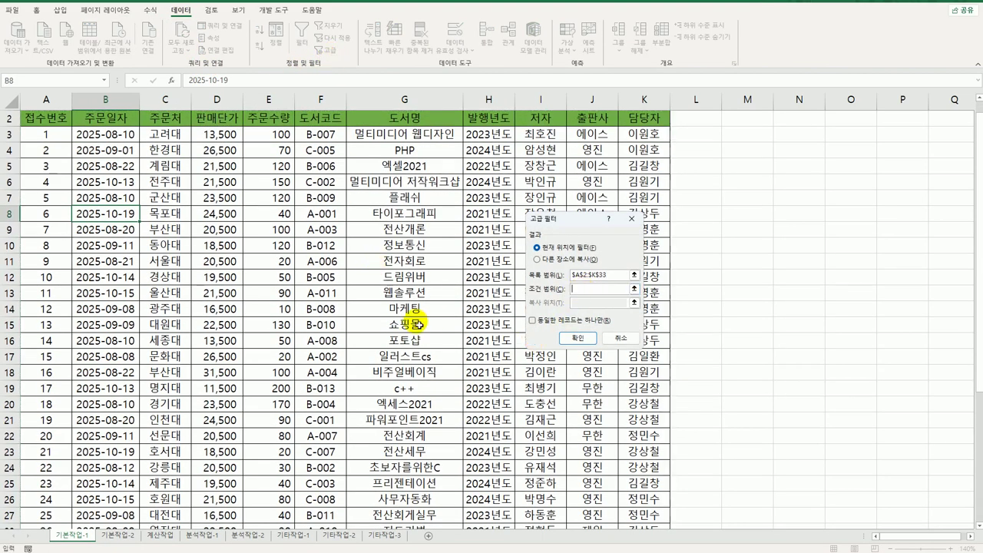
{"action": "scroll", "coordinate": [415, 323], "scroll_direction": "down", "scroll_amount": 3}
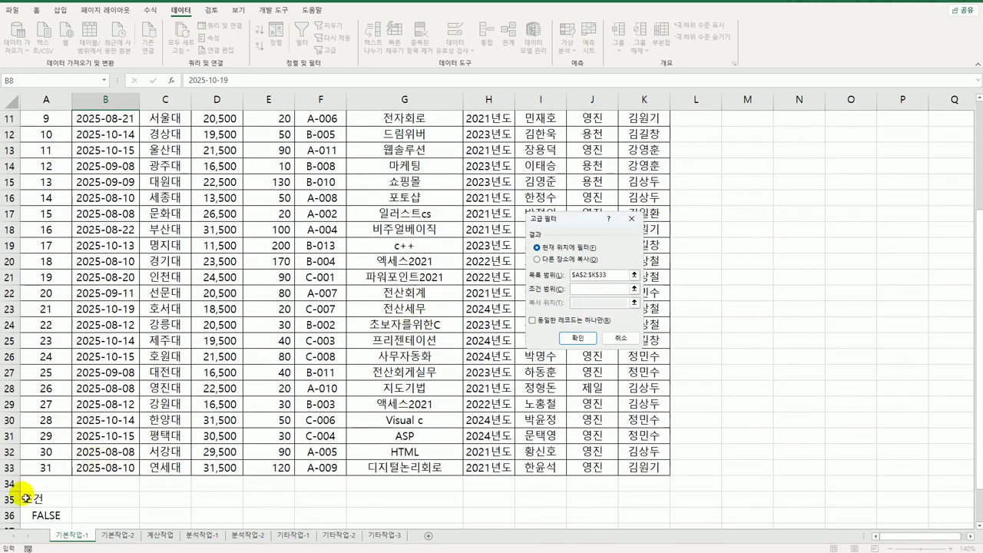
{"action": "scroll", "coordinate": [92, 435], "scroll_direction": "down", "scroll_amount": 3}
{"action": "left_click_drag", "start_coordinate": [62, 358], "coordinate": [71, 373]}
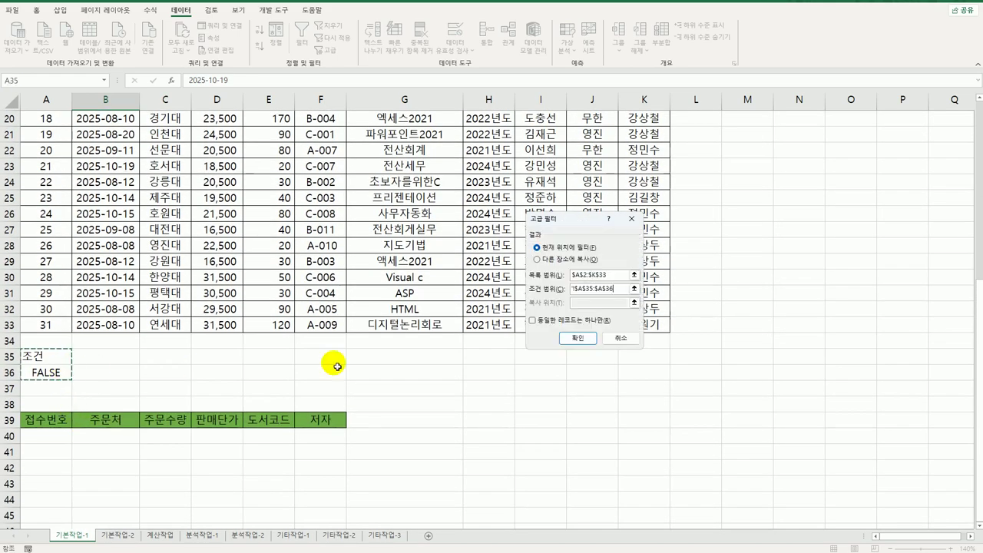
Set the advanced filter to copy its results to another location, with A39:F39 as the destination, and run it.
{"action": "left_click", "coordinate": [537, 260]}
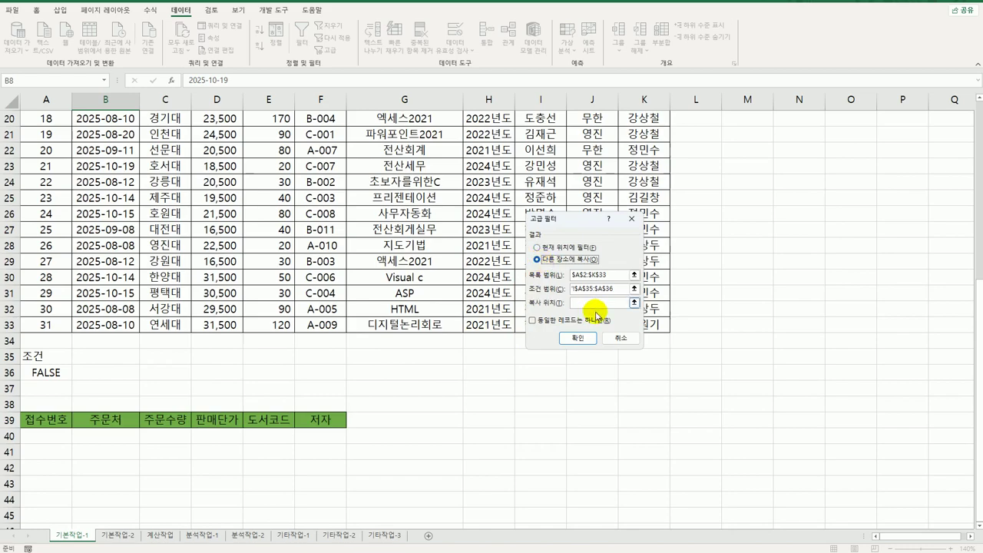
{"action": "left_click", "coordinate": [597, 306]}
{"action": "left_click_drag", "start_coordinate": [45, 420], "coordinate": [313, 427]}
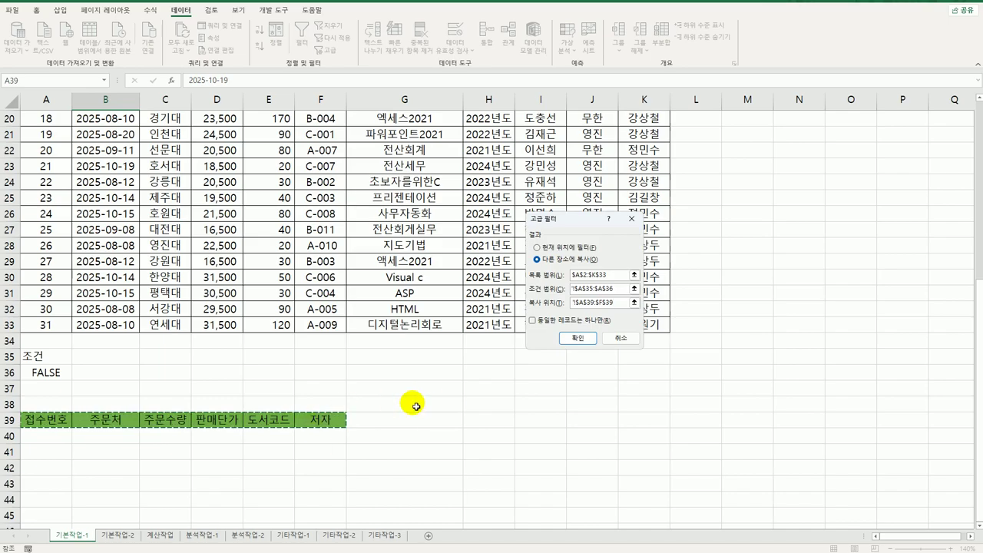
{"action": "left_click", "coordinate": [571, 339]}
{"action": "scroll", "coordinate": [355, 397], "scroll_direction": "down", "scroll_amount": 7}
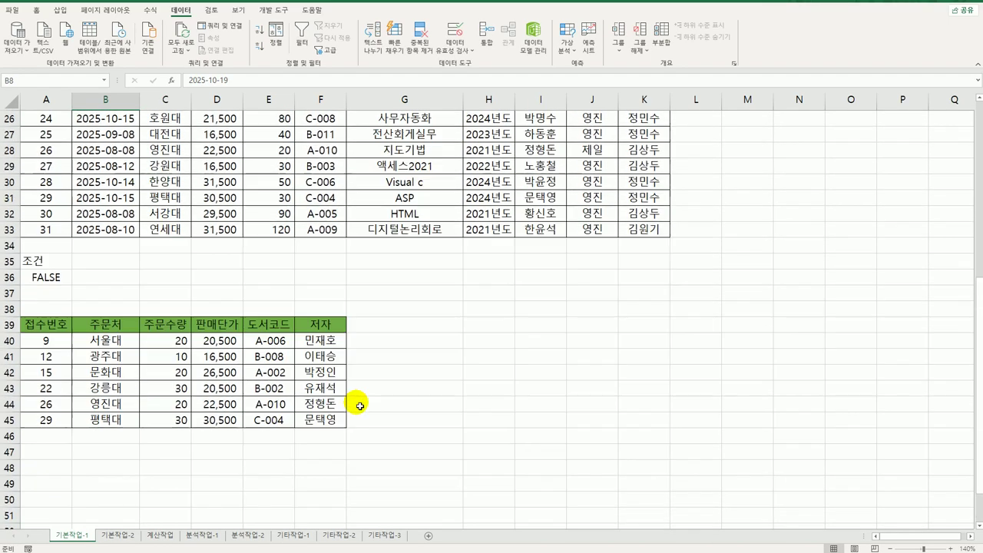
{"action": "left_click", "coordinate": [60, 274]}
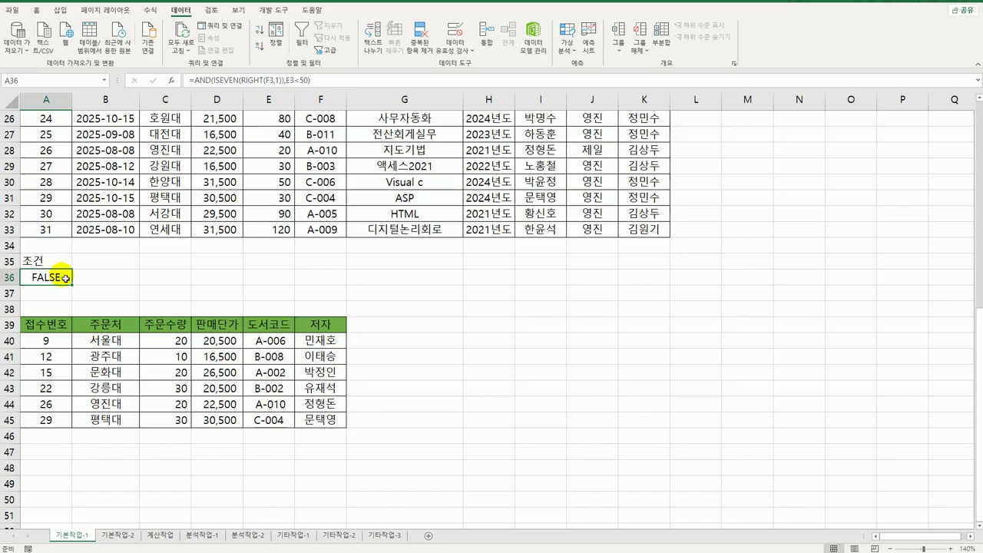
Select the order data A3:K33 without the header row and start a new conditional formatting rule.
{"action": "scroll", "coordinate": [218, 316], "scroll_direction": "up", "scroll_amount": 6}
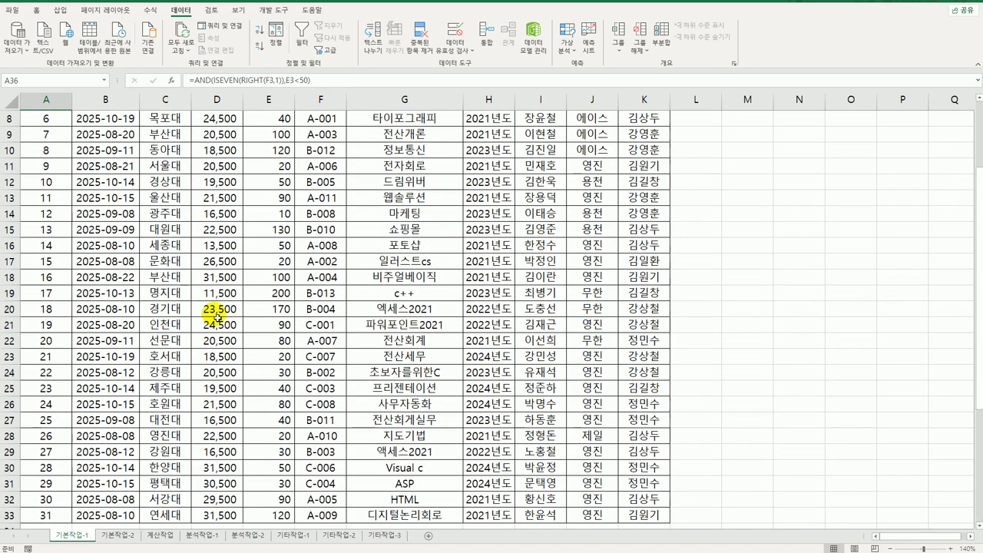
{"action": "scroll", "coordinate": [218, 317], "scroll_direction": "up", "scroll_amount": 3}
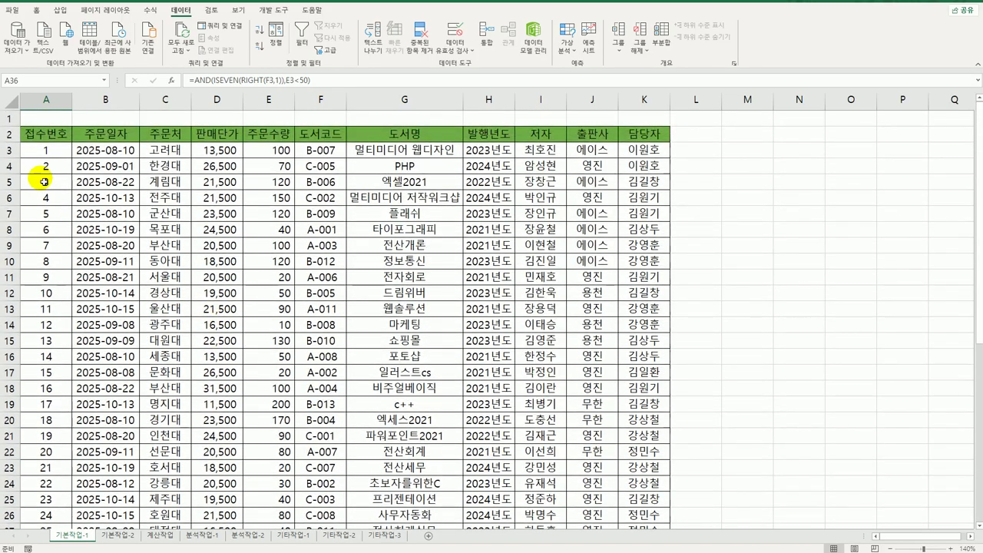
{"action": "left_click_drag", "start_coordinate": [49, 159], "coordinate": [634, 513]}
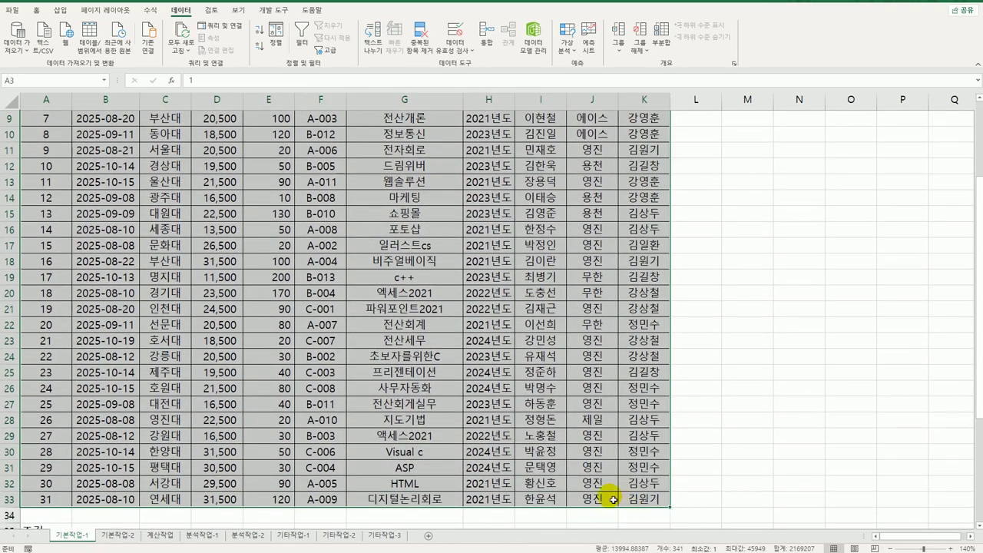
{"action": "scroll", "coordinate": [384, 345], "scroll_direction": "up", "scroll_amount": 3}
{"action": "left_click", "coordinate": [36, 10]}
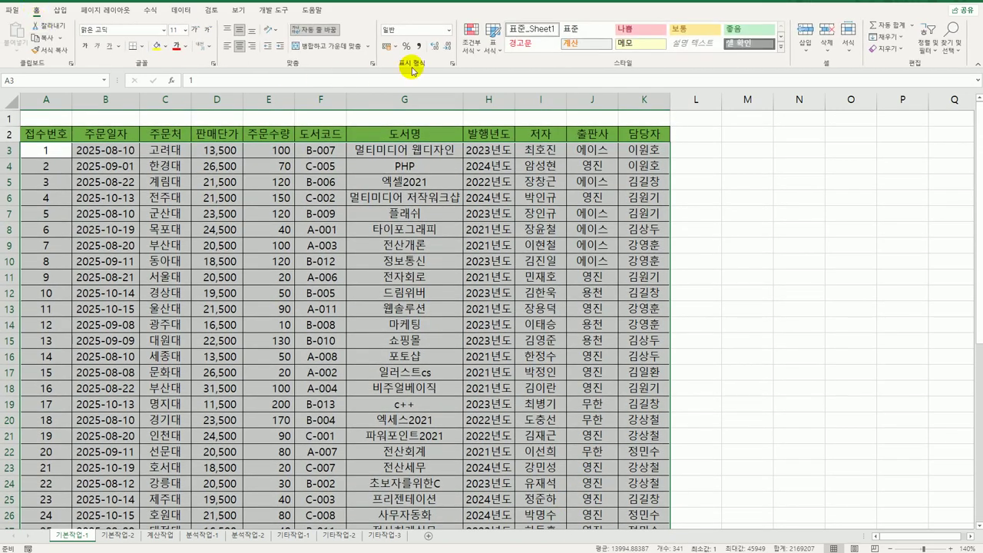
{"action": "left_click", "coordinate": [466, 46]}
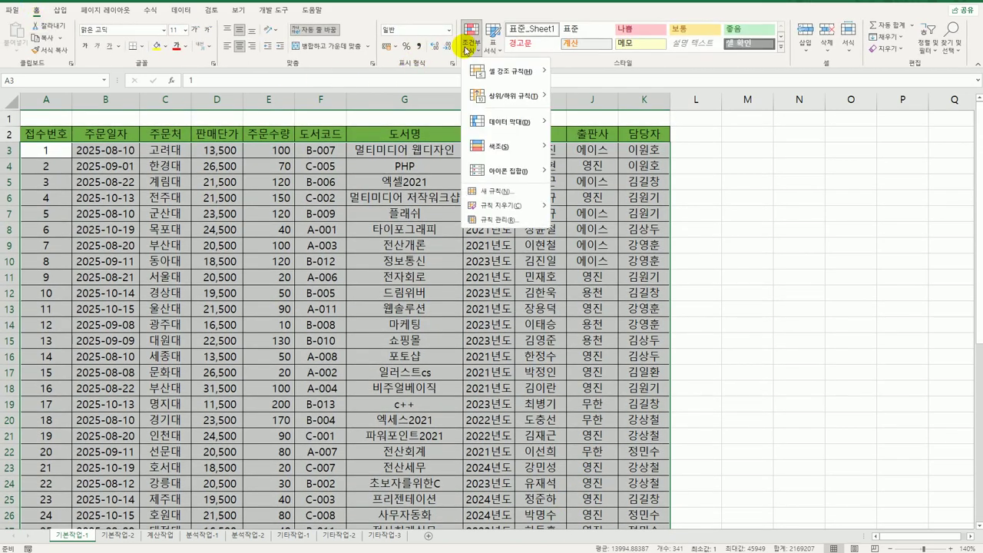
{"action": "left_click", "coordinate": [495, 190]}
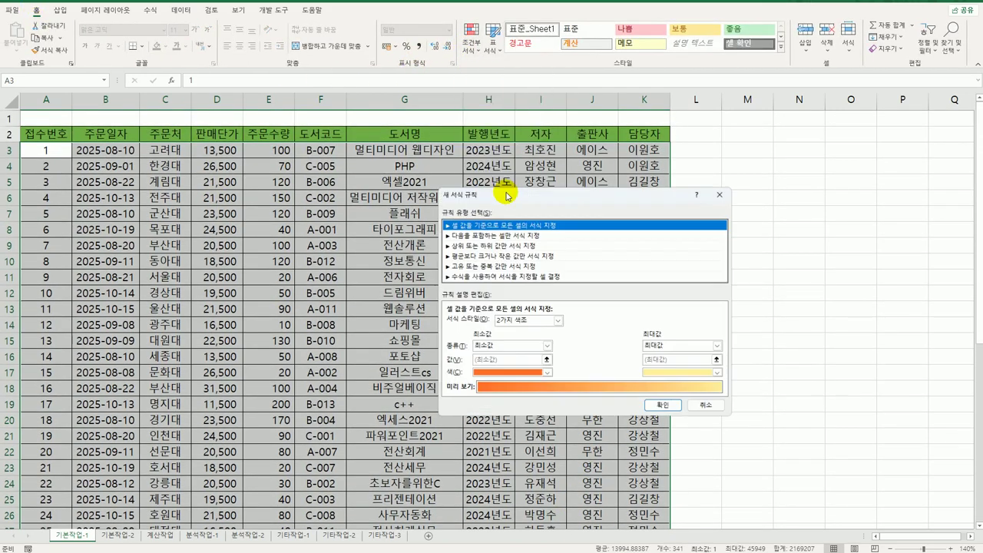
Make the rule formula-based and enter =iseven(quotient(row(),4)) as its condition.
{"action": "left_click", "coordinate": [511, 276]}
{"action": "left_click", "coordinate": [498, 327]}
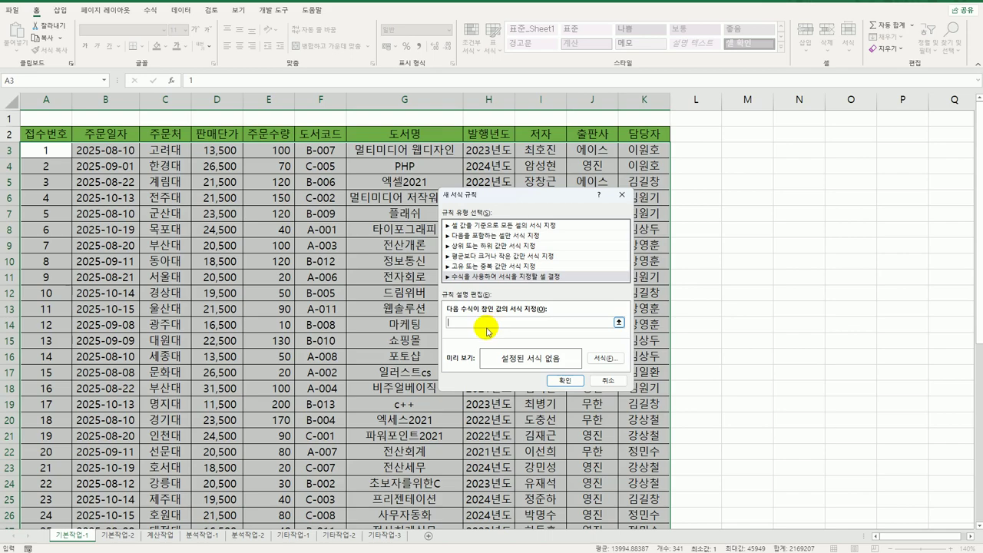
{"action": "type", "text": "=iseven(quotient(row("}
{"action": "type", "text": ")"}
{"action": "type", "text": ",4"}
{"action": "type", "text": ")"}
Give the rule a light green (연한 녹색) background fill and apply it to the selected order rows.
{"action": "left_click", "coordinate": [606, 357]}
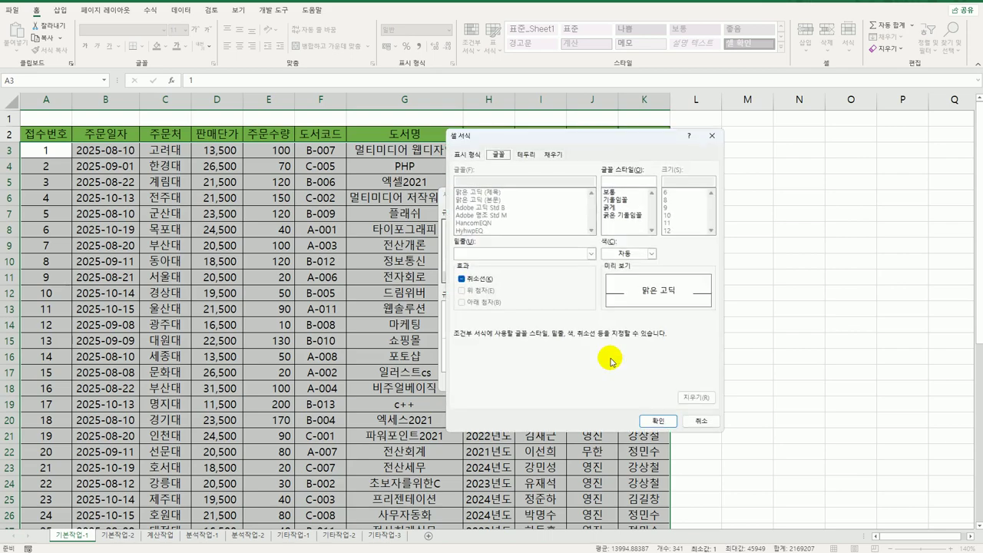
{"action": "left_click", "coordinate": [553, 155]}
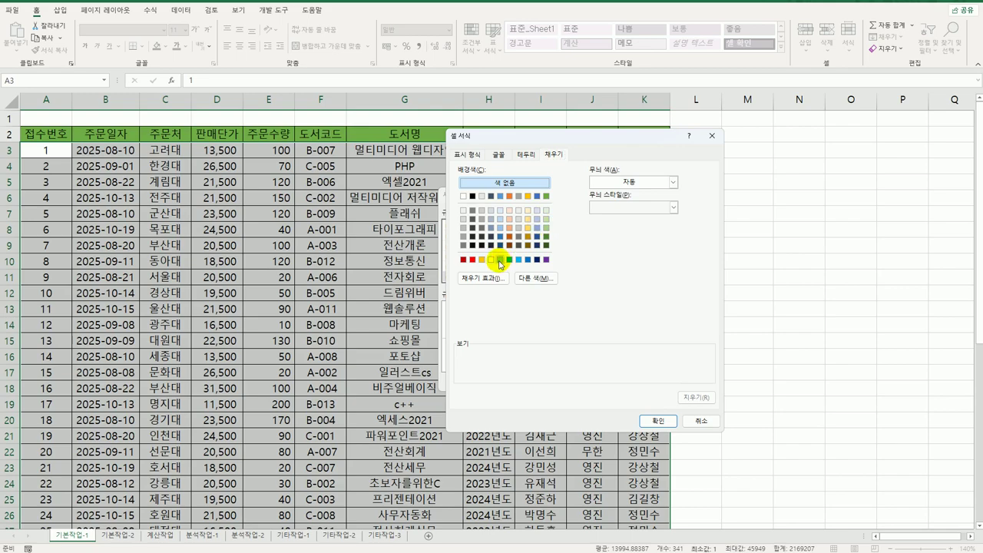
{"action": "left_click", "coordinate": [500, 261]}
{"action": "left_click", "coordinate": [618, 184]}
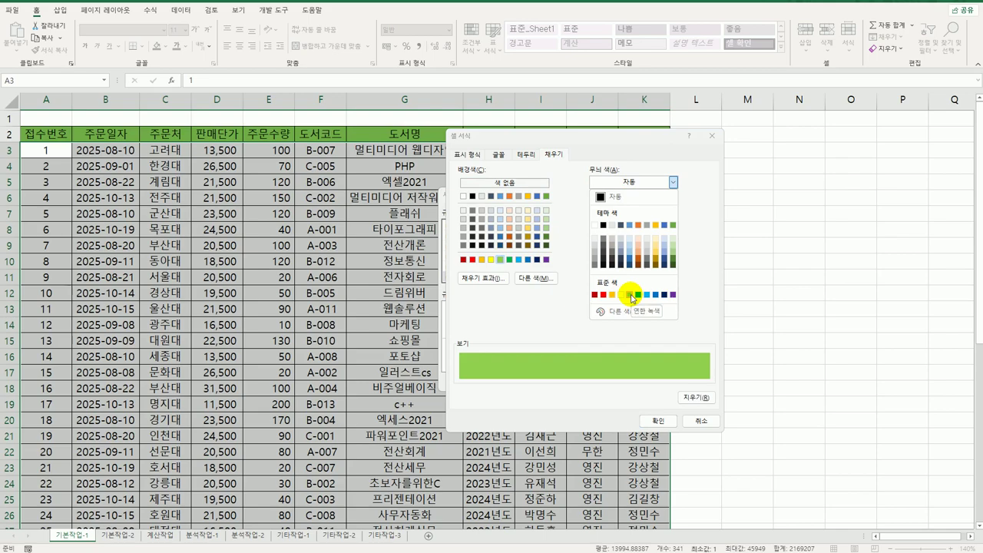
{"action": "left_click", "coordinate": [546, 307]}
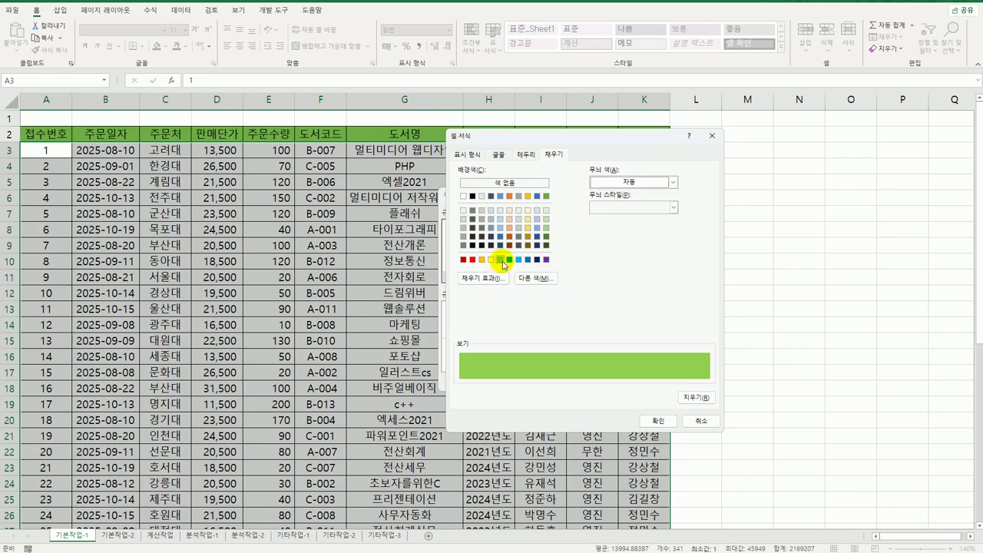
{"action": "left_click", "coordinate": [657, 421]}
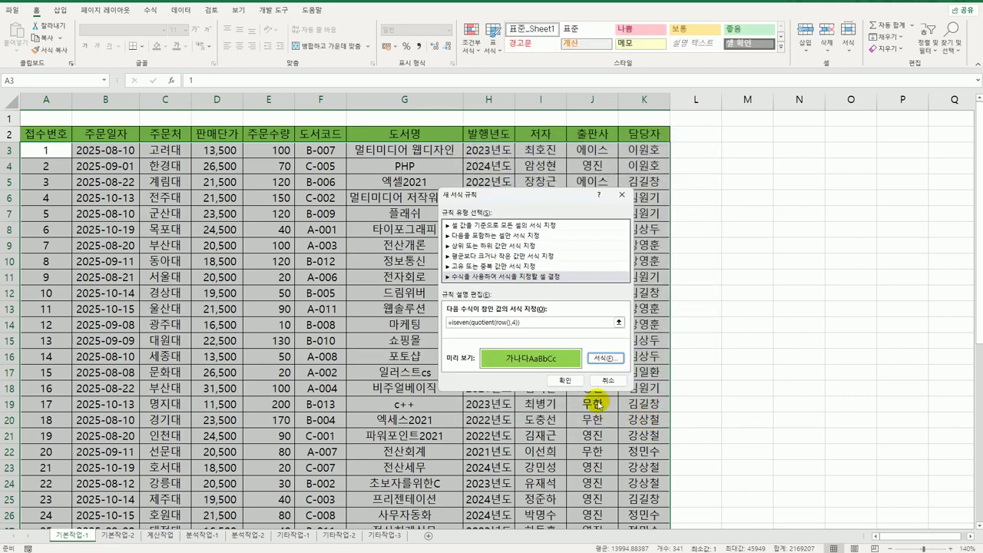
{"action": "left_click", "coordinate": [566, 380]}
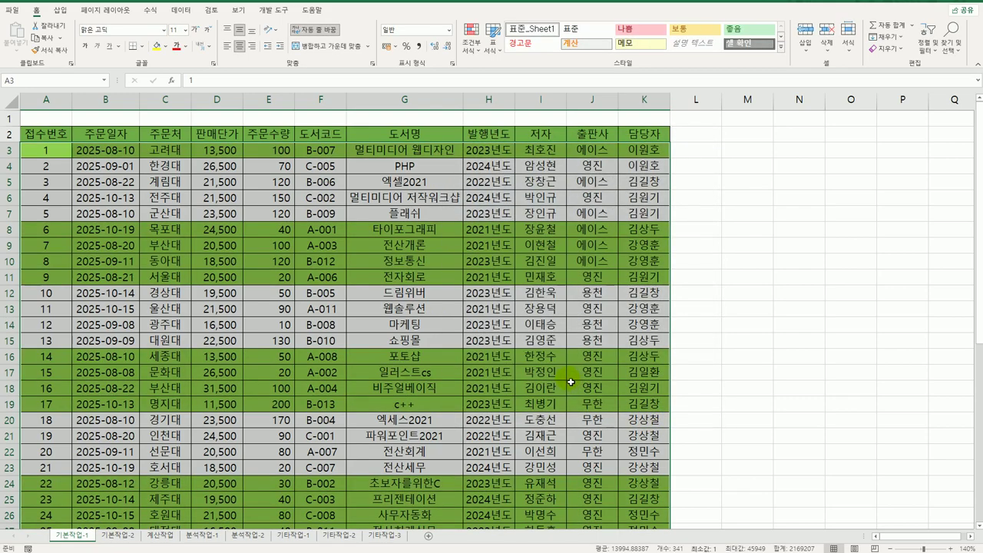
{"action": "left_click", "coordinate": [564, 332]}
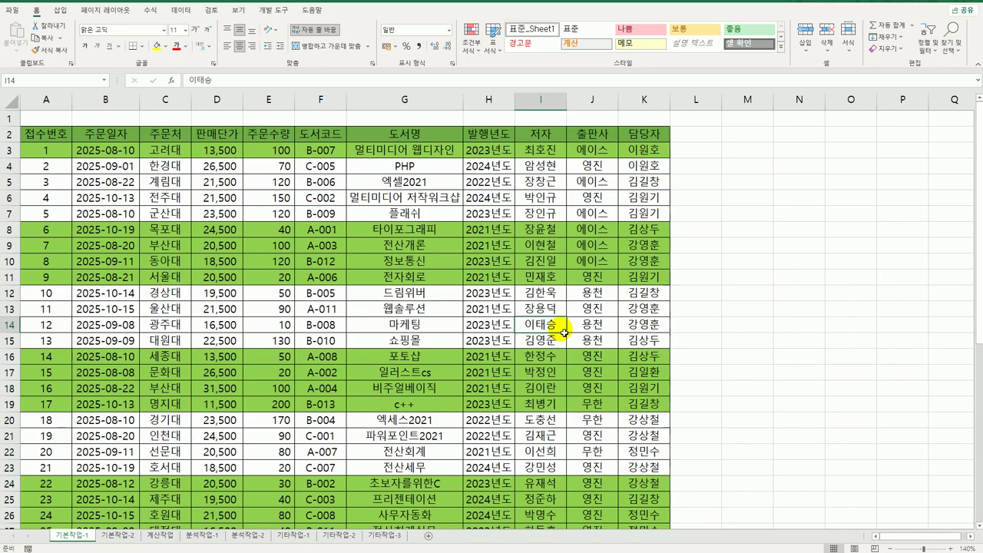
In the page setup of sheet 기본작업-2, centre the page horizontally and enable printing of row and column headings (행/열 머리글).
{"action": "left_click", "coordinate": [128, 535]}
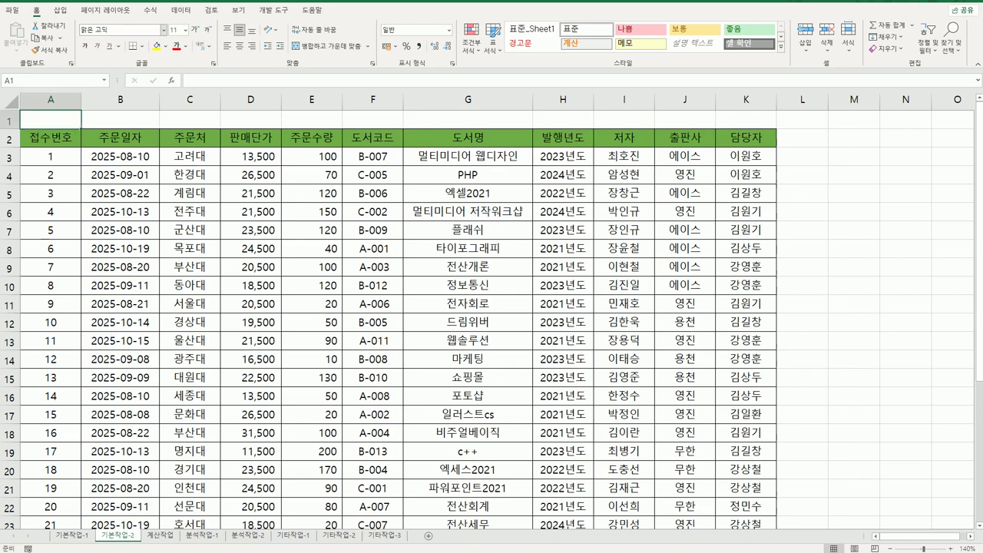
{"action": "left_click", "coordinate": [99, 13]}
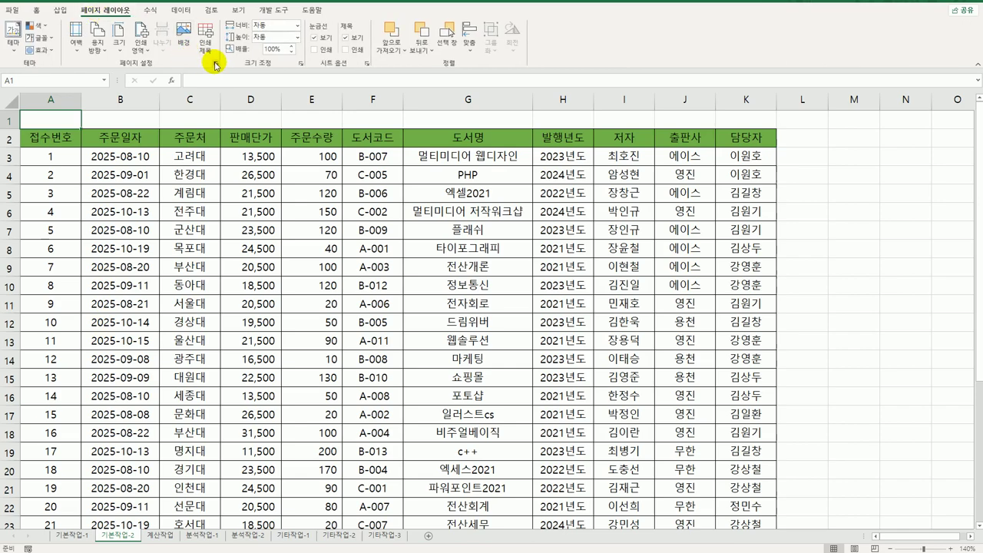
{"action": "left_click", "coordinate": [215, 64]}
{"action": "left_click", "coordinate": [461, 162]}
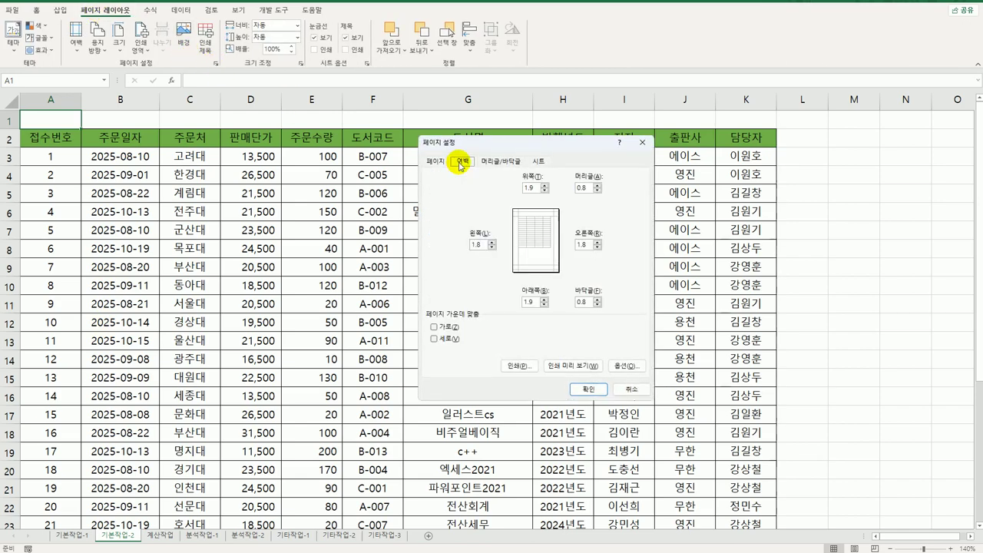
{"action": "left_click", "coordinate": [449, 330]}
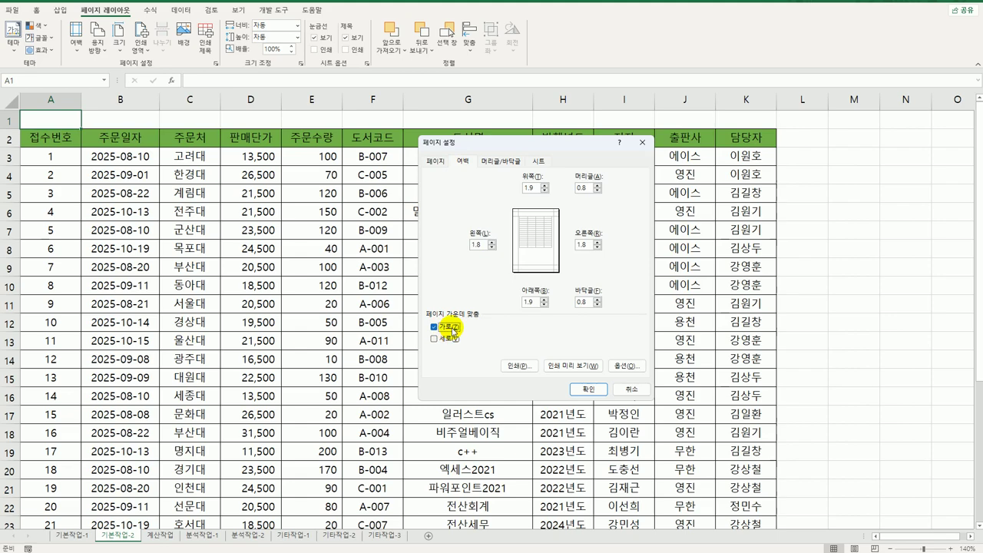
{"action": "left_click", "coordinate": [538, 163]}
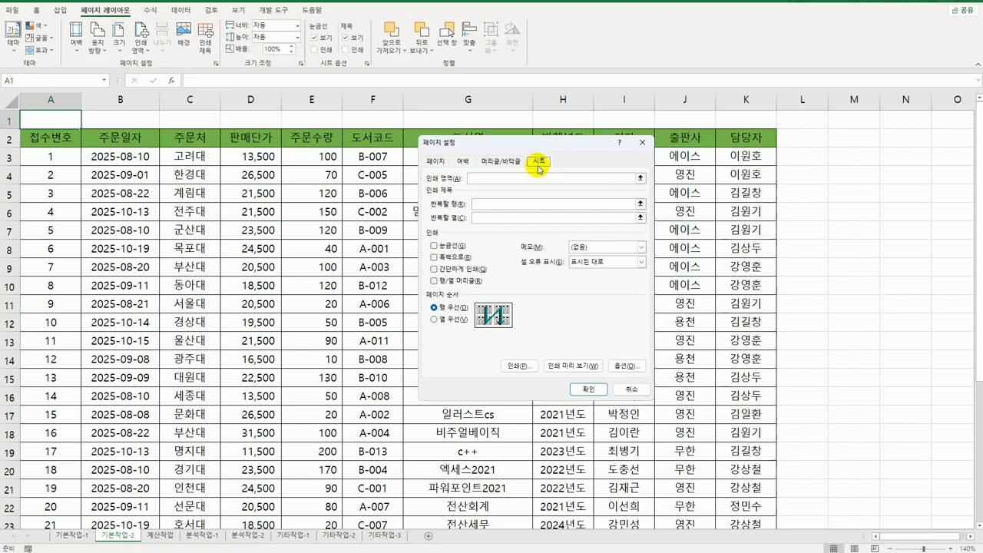
{"action": "left_click", "coordinate": [453, 283]}
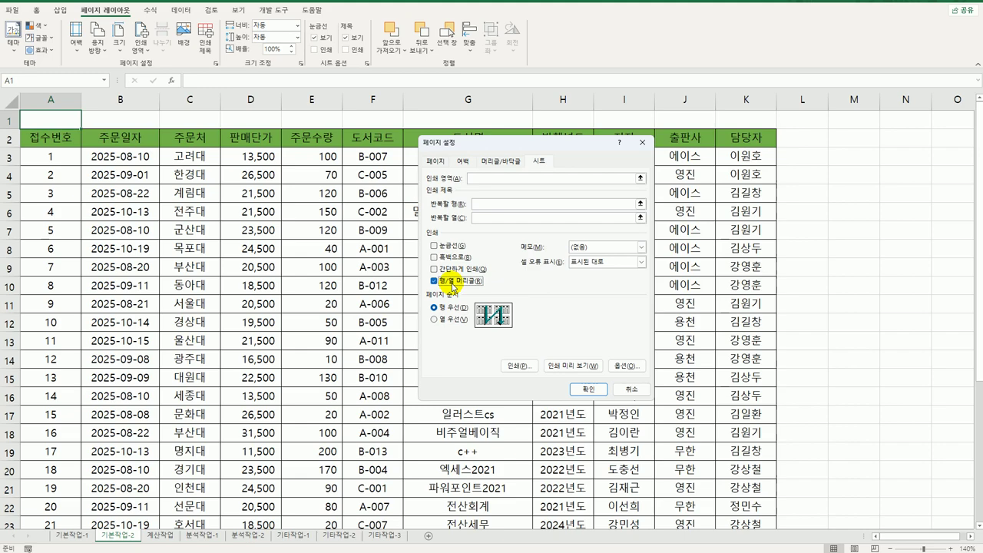
Set the print scaling to automatic fit (자동 맞춤), 1 page wide and 2 pages tall.
{"action": "left_click", "coordinate": [435, 162]}
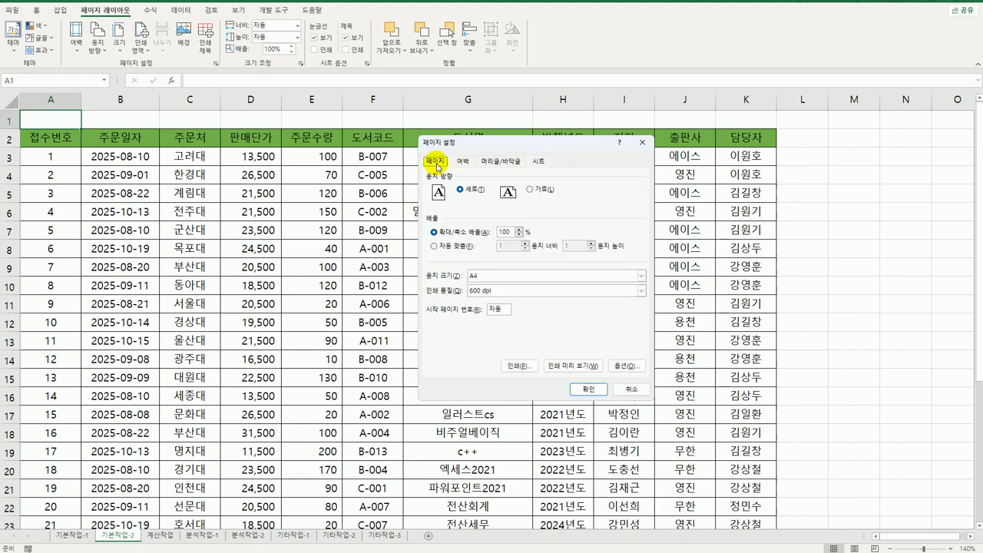
{"action": "left_click", "coordinate": [444, 247]}
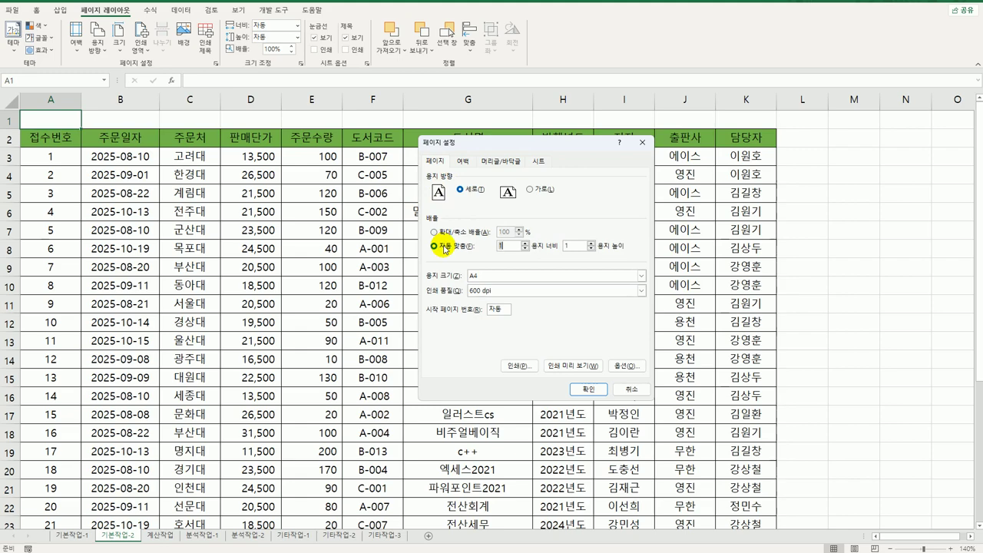
{"action": "double_click", "coordinate": [519, 251]}
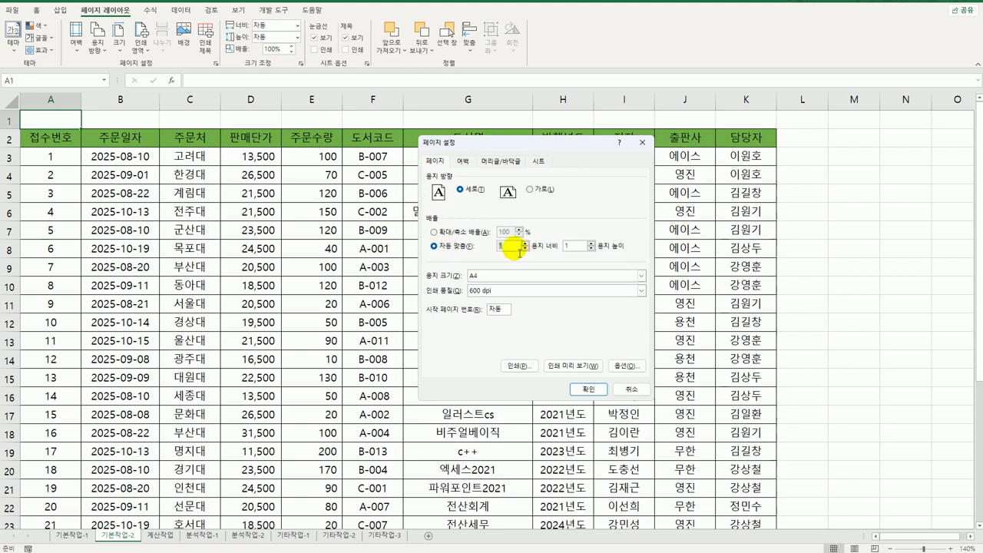
{"action": "double_click", "coordinate": [576, 246]}
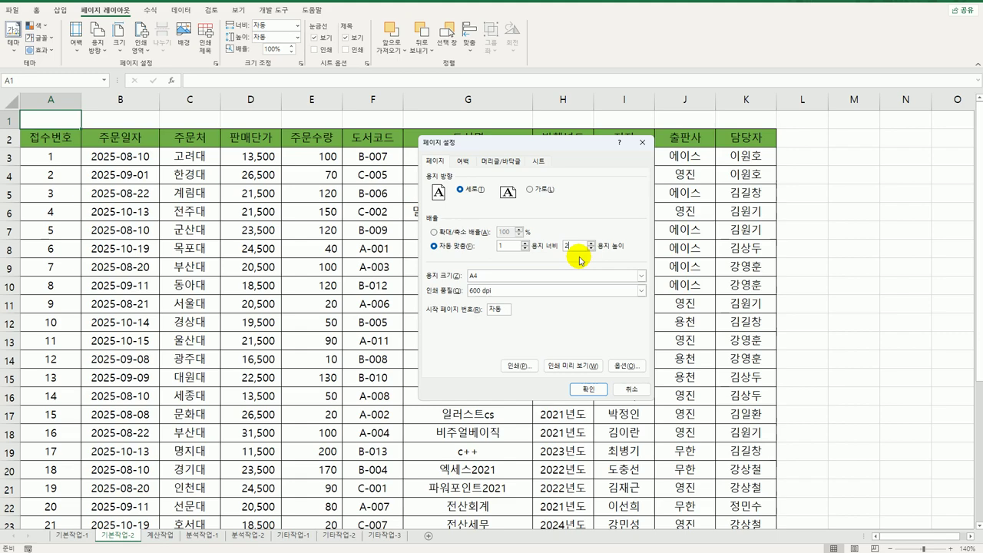
Set the print area to A1:K33 and make rows 1 to 2 repeat as print titles on every page.
{"action": "left_click", "coordinate": [544, 162]}
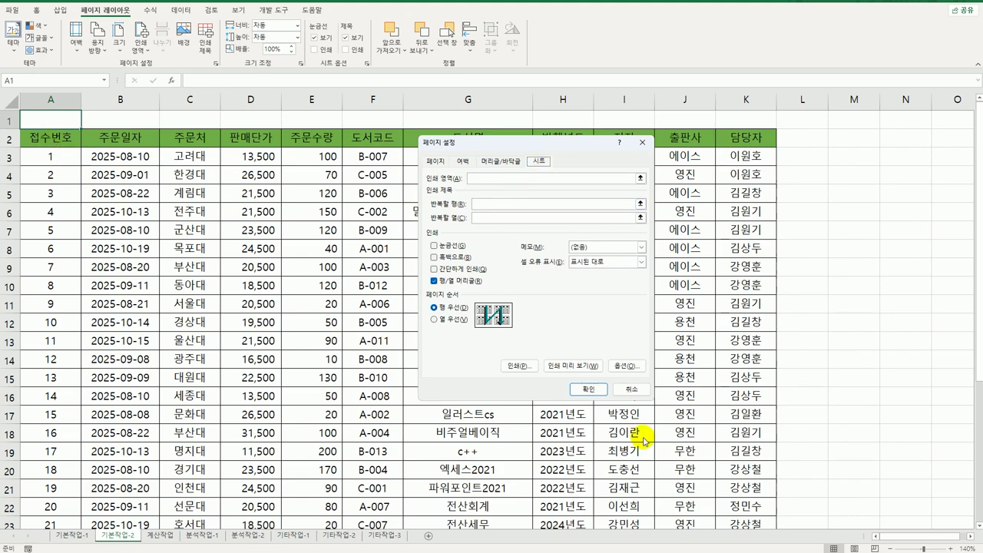
{"action": "left_click", "coordinate": [475, 178]}
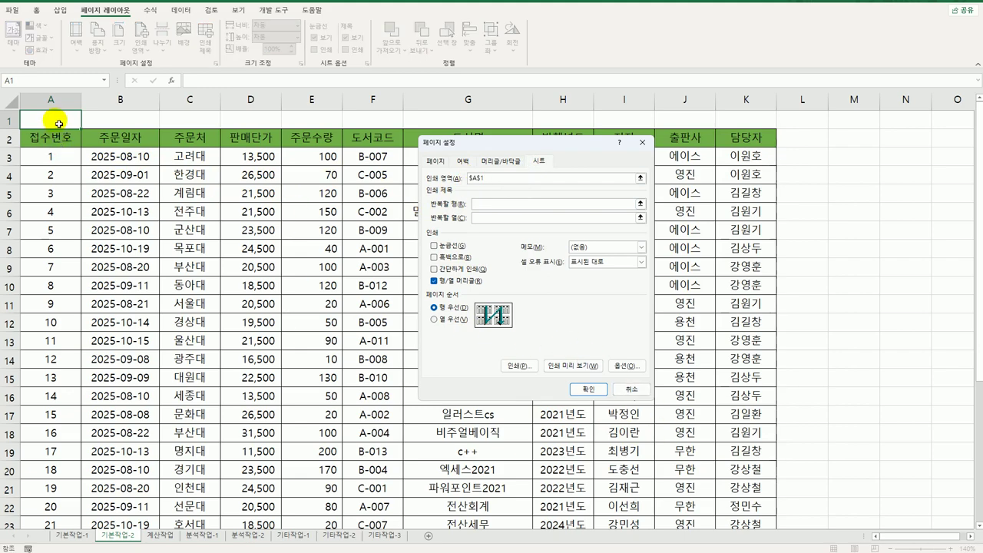
{"action": "left_click_drag", "start_coordinate": [52, 121], "coordinate": [717, 481]}
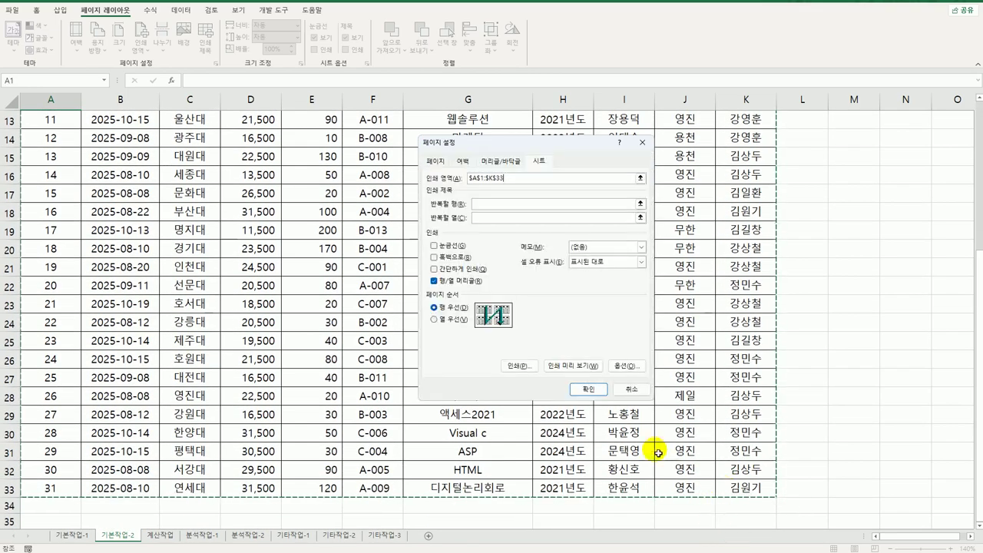
{"action": "left_click", "coordinate": [494, 206]}
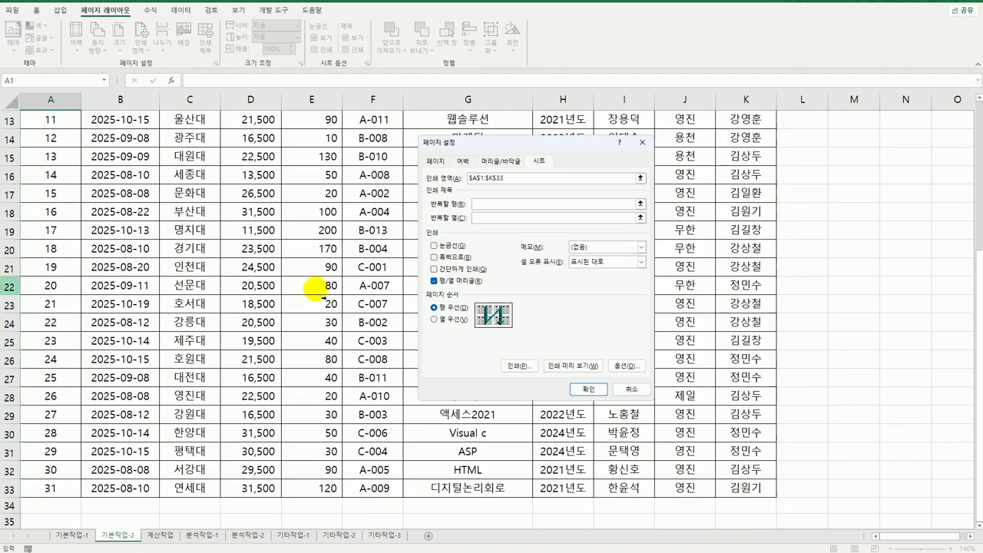
{"action": "scroll", "coordinate": [313, 290], "scroll_direction": "up", "scroll_amount": 3}
{"action": "scroll", "coordinate": [313, 290], "scroll_direction": "up", "scroll_amount": 1}
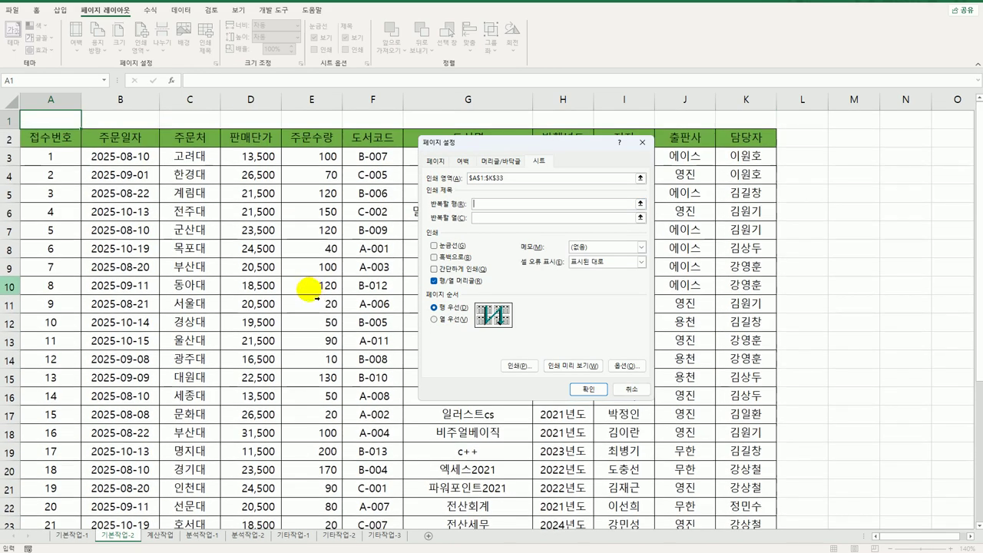
{"action": "left_click_drag", "start_coordinate": [10, 120], "coordinate": [10, 140]}
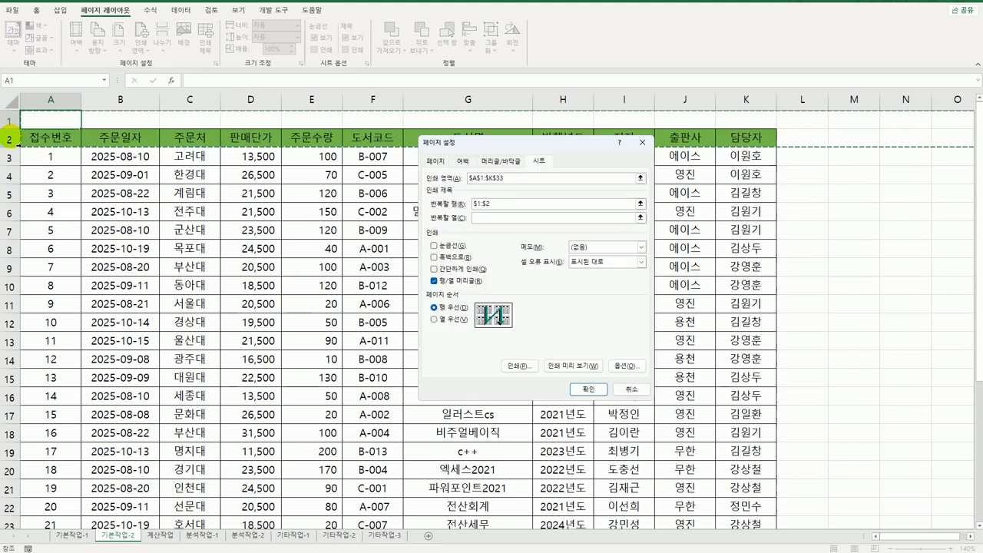
Set the paper orientation to landscape (가로) and apply the page setup.
{"action": "left_click", "coordinate": [432, 164]}
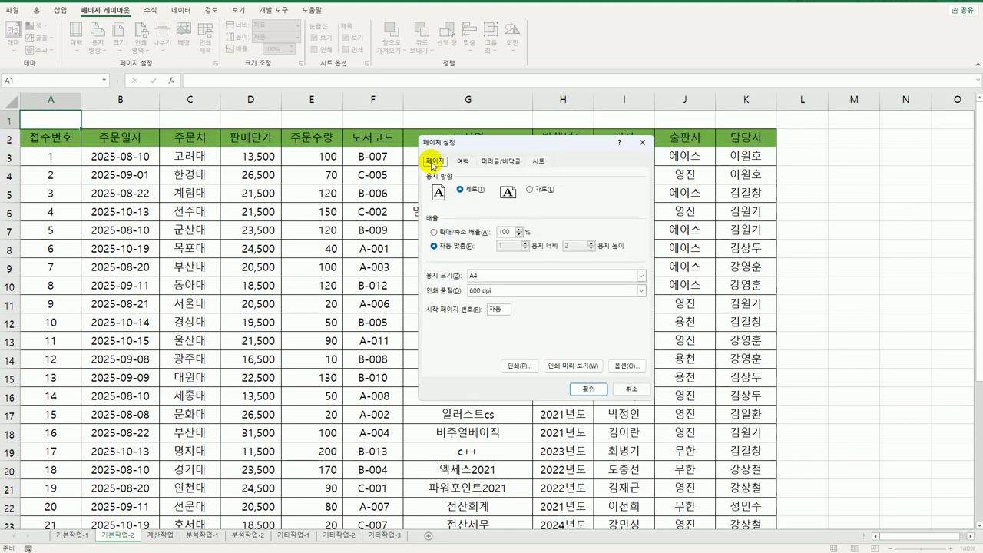
{"action": "left_click", "coordinate": [531, 190]}
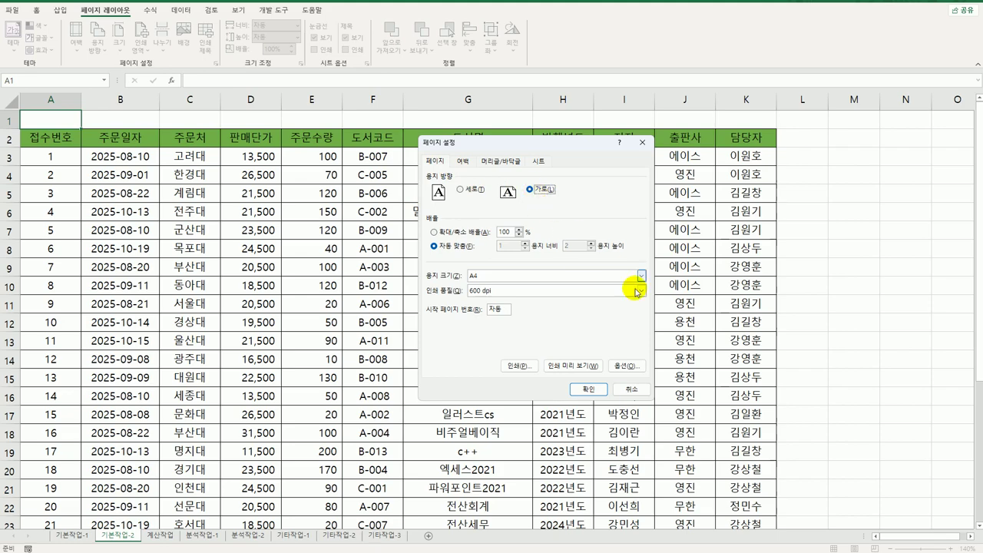
{"action": "left_click", "coordinate": [588, 389]}
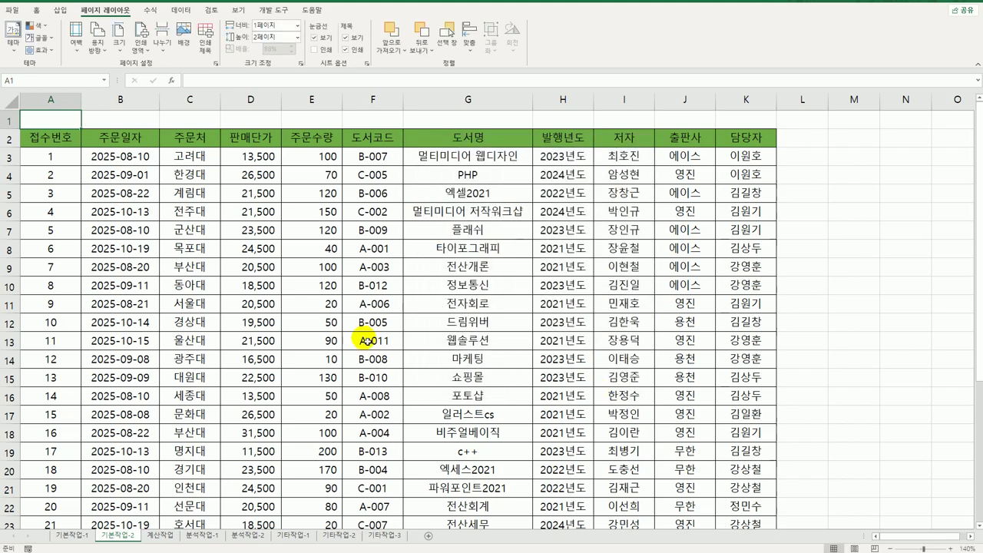
Check both pages of sheet 기본작업-2 in the print preview and return to the worksheet.
{"action": "left_click", "coordinate": [11, 10]}
{"action": "left_click", "coordinate": [38, 198]}
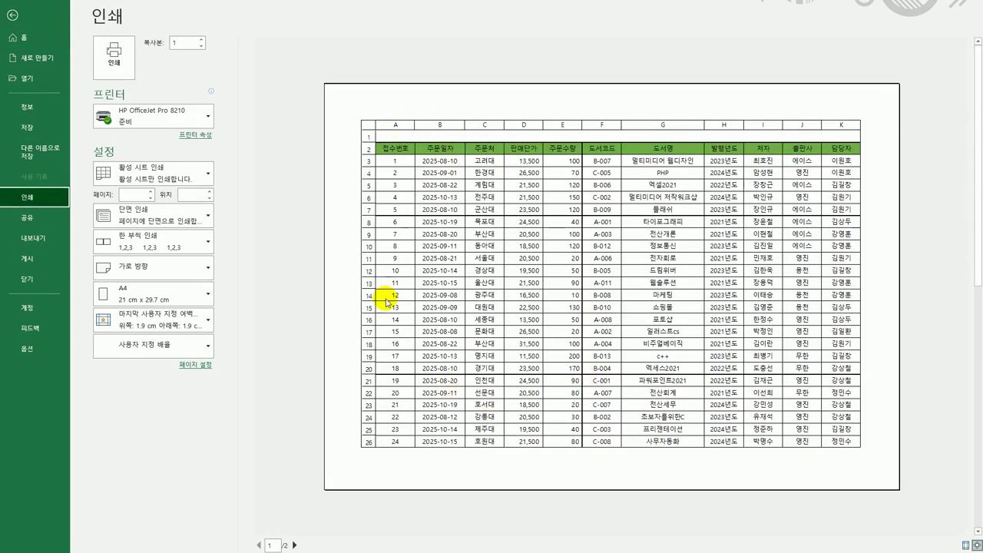
{"action": "left_click", "coordinate": [294, 544]}
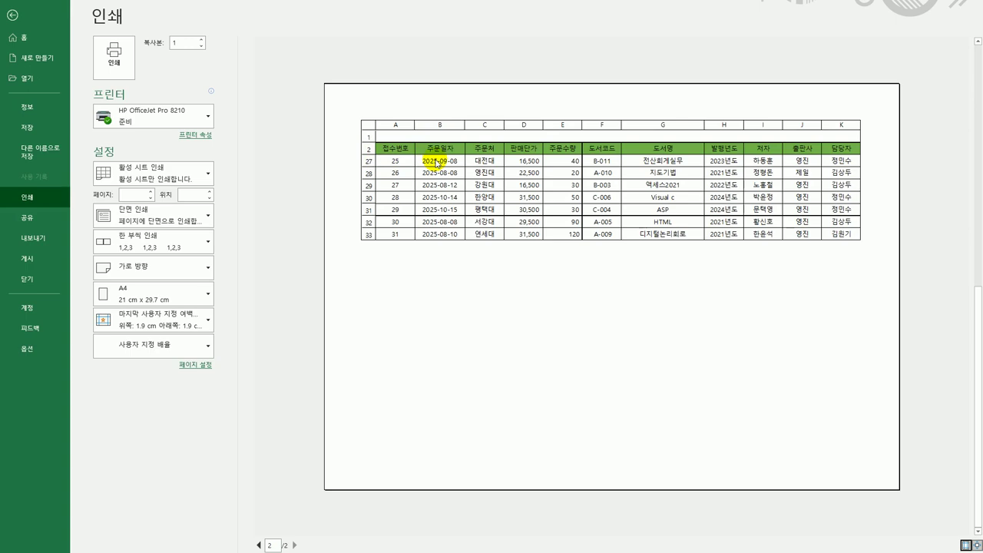
{"action": "left_click", "coordinate": [12, 16]}
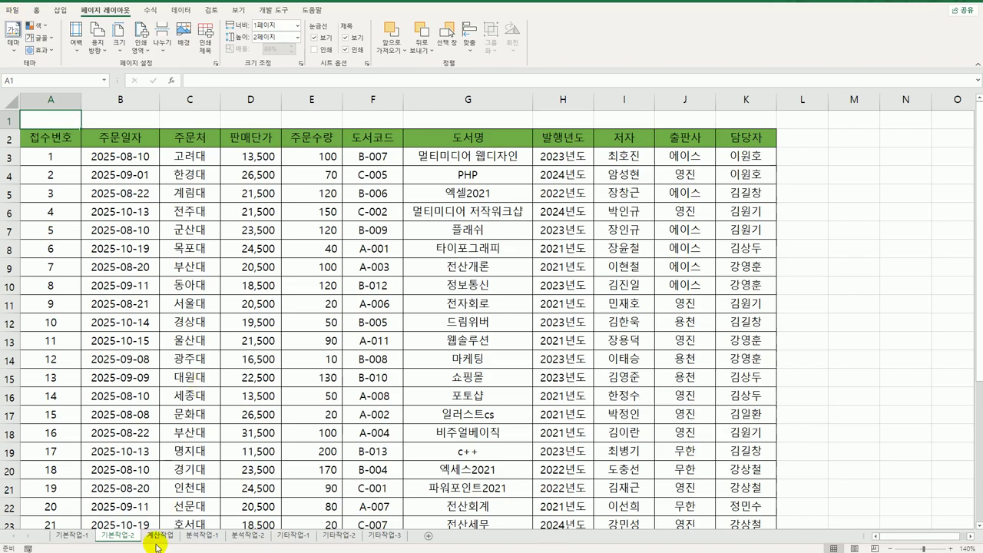
Go to sheet 계산작업 and examine the 도서코드 and 도서명 columns of 표1 against the code column of 표5.
{"action": "left_click", "coordinate": [156, 540]}
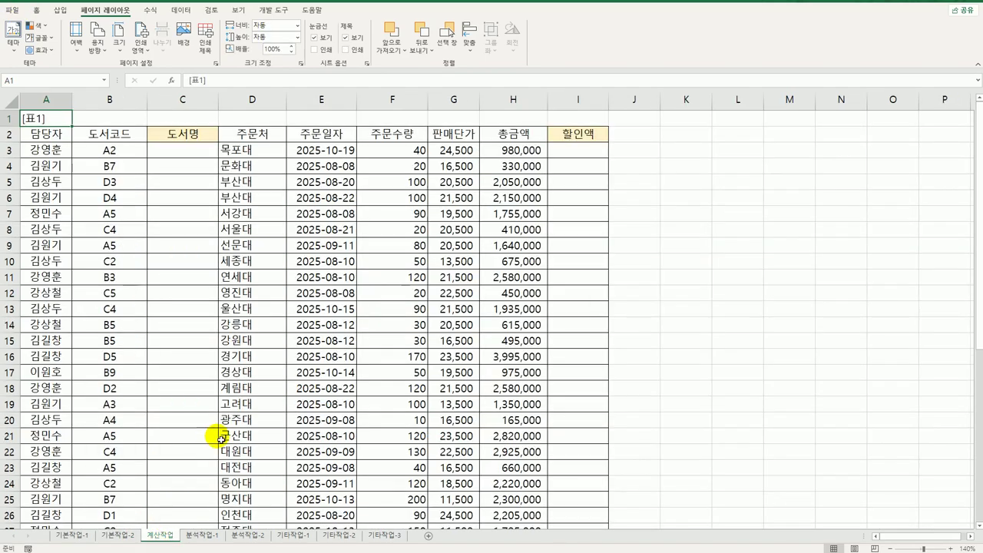
{"action": "left_click", "coordinate": [131, 154]}
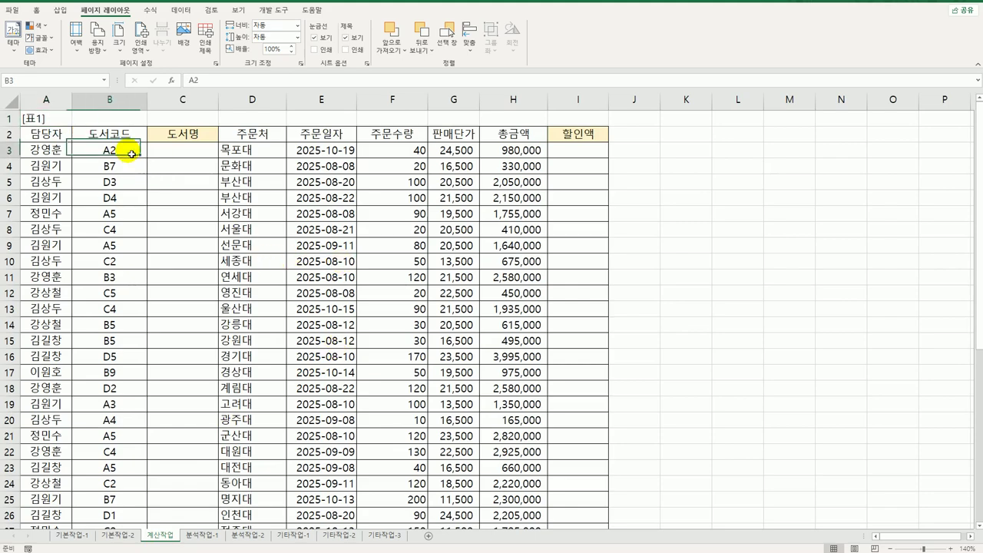
{"action": "left_click", "coordinate": [195, 157]}
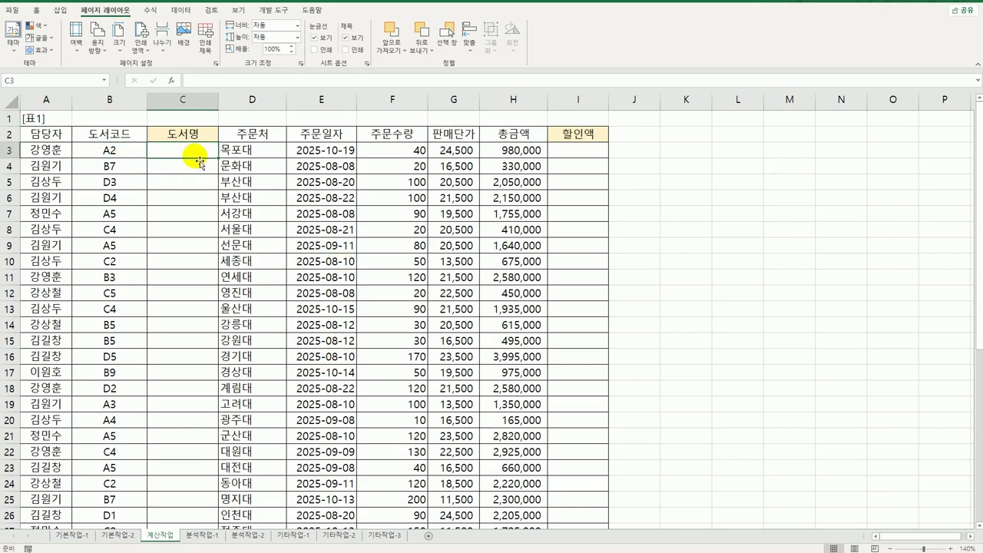
{"action": "left_click", "coordinate": [145, 151]}
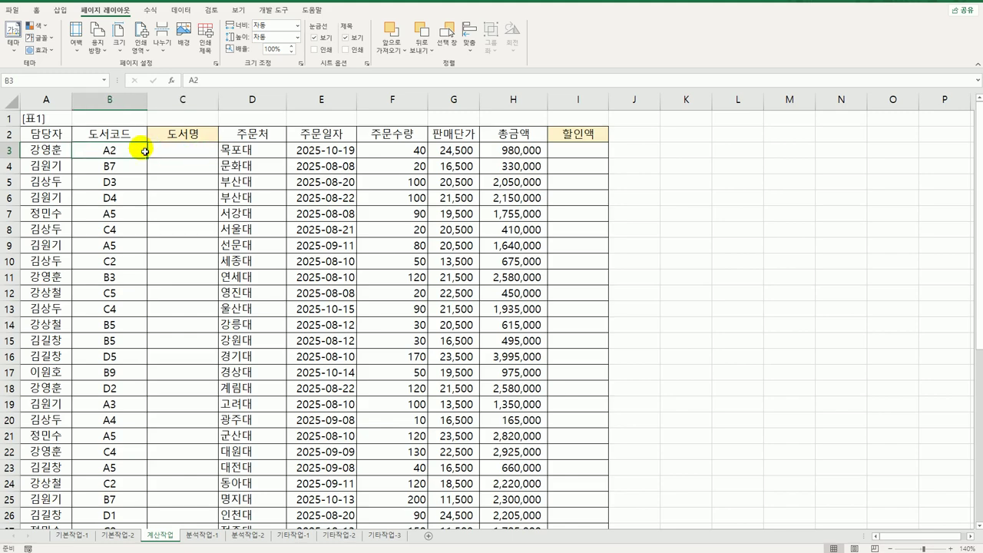
{"action": "left_click", "coordinate": [162, 152]}
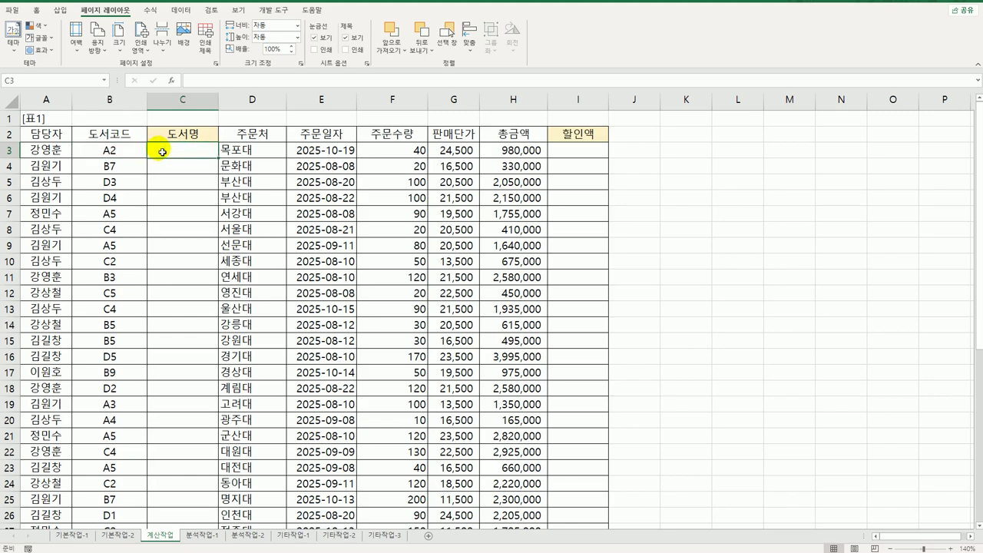
{"action": "scroll", "coordinate": [415, 252], "scroll_direction": "down", "scroll_amount": 9}
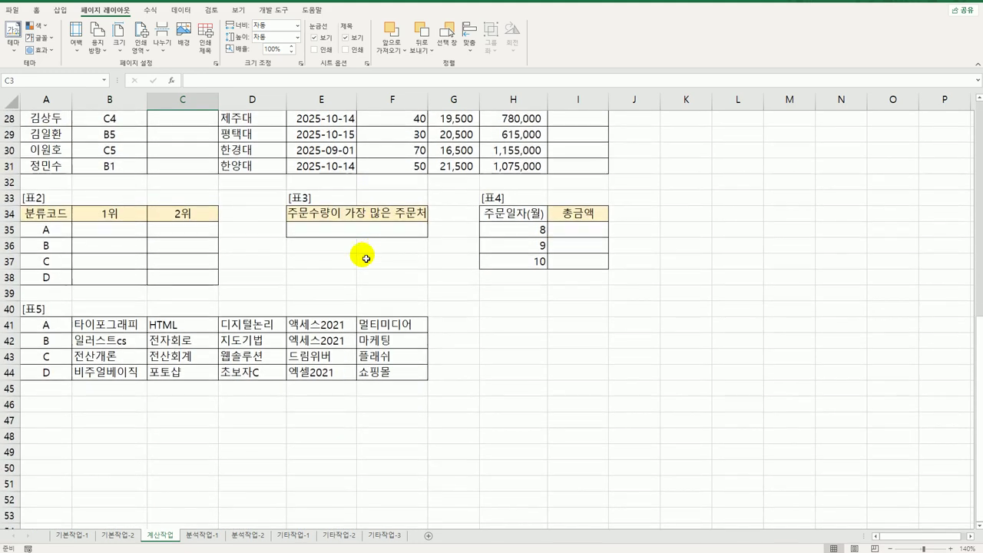
{"action": "left_click_drag", "start_coordinate": [51, 323], "coordinate": [63, 369]}
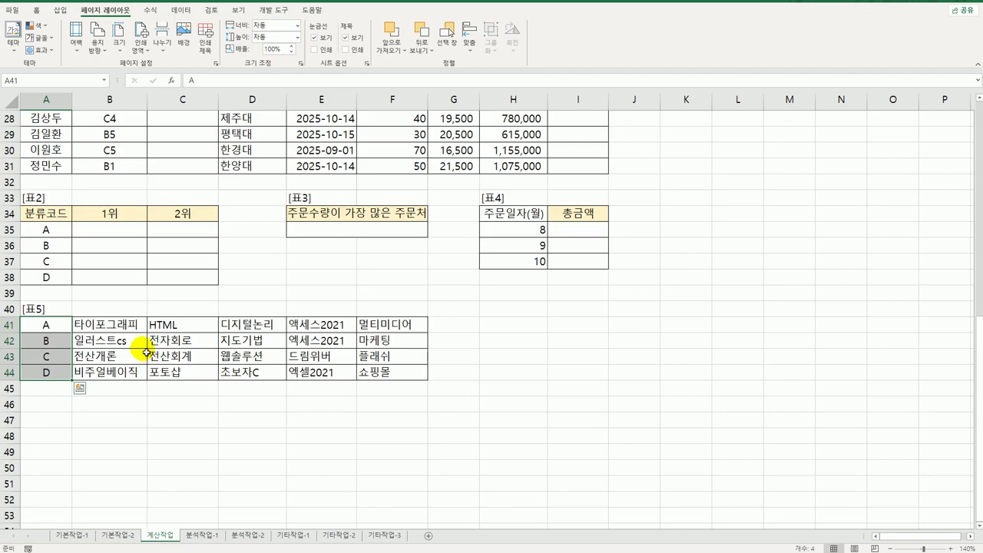
{"action": "scroll", "coordinate": [115, 361], "scroll_direction": "up", "scroll_amount": 9}
{"action": "left_click", "coordinate": [122, 153]}
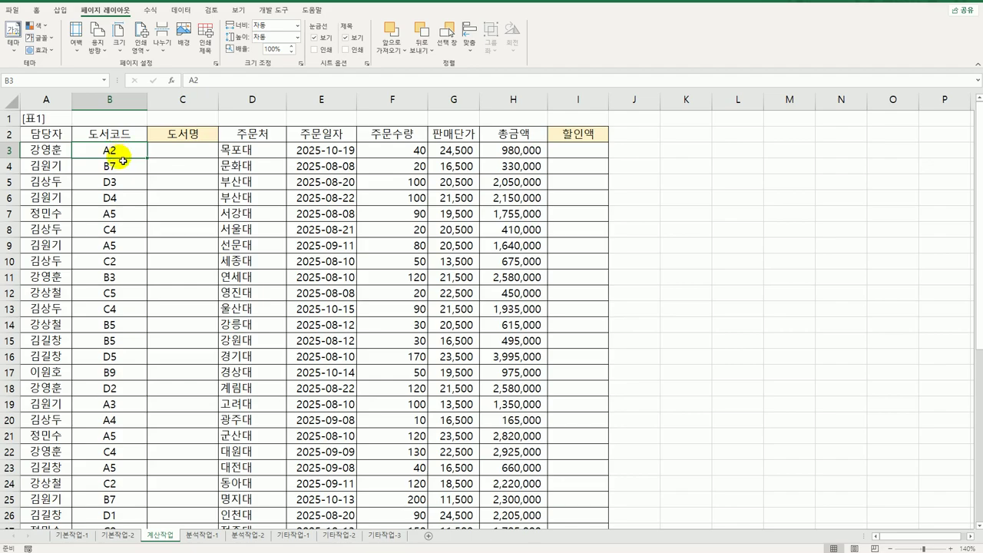
{"action": "scroll", "coordinate": [122, 157], "scroll_direction": "down", "scroll_amount": 6}
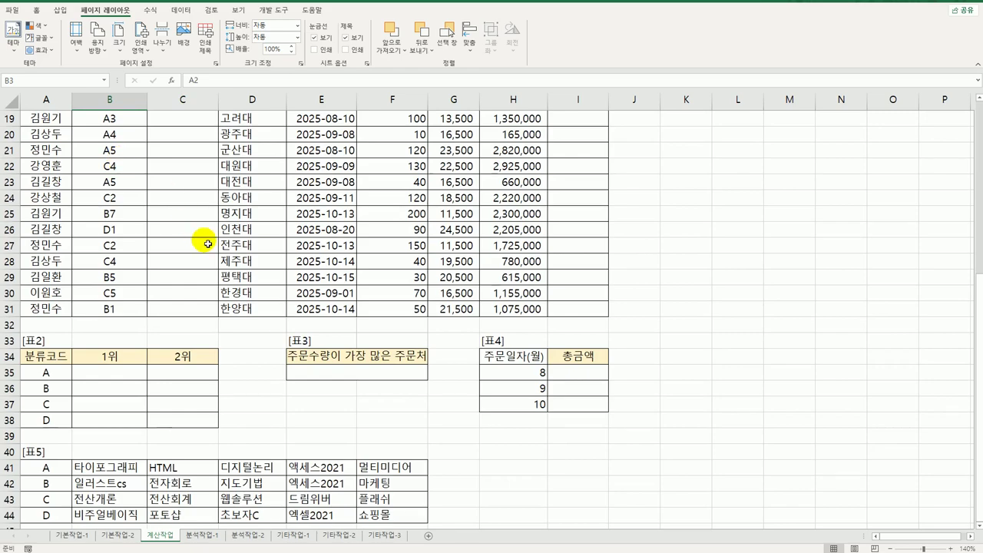
{"action": "scroll", "coordinate": [203, 240], "scroll_direction": "up", "scroll_amount": 6}
Begin a MATCH formula in C3 with LEFT(B3,1) as its lookup value.
{"action": "left_click", "coordinate": [191, 152]}
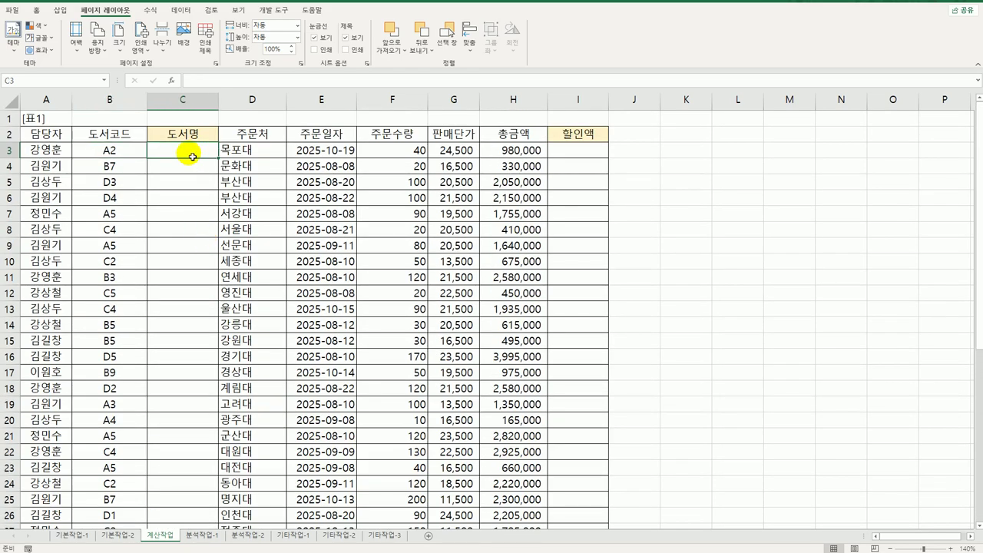
{"action": "type", "text": "="}
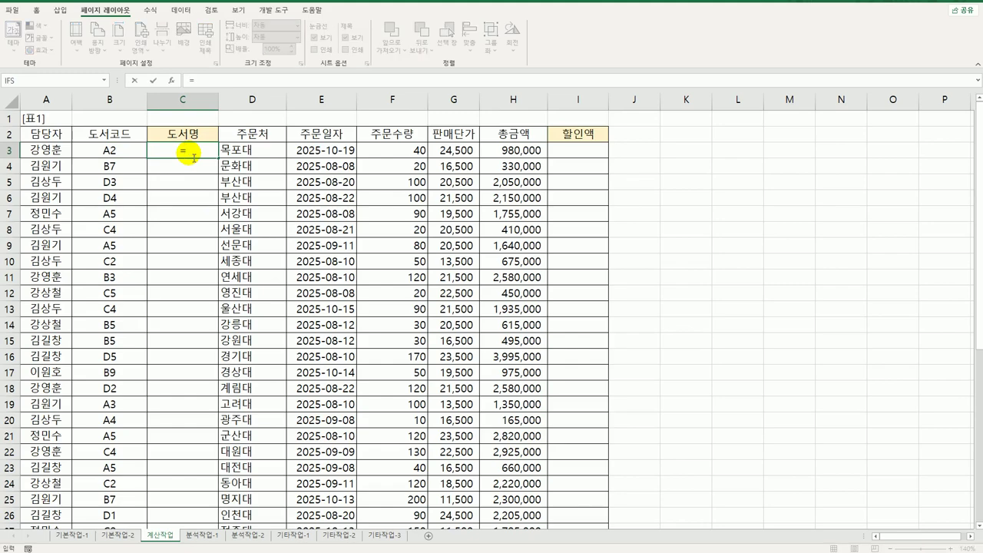
{"action": "type", "text": "MATCH("}
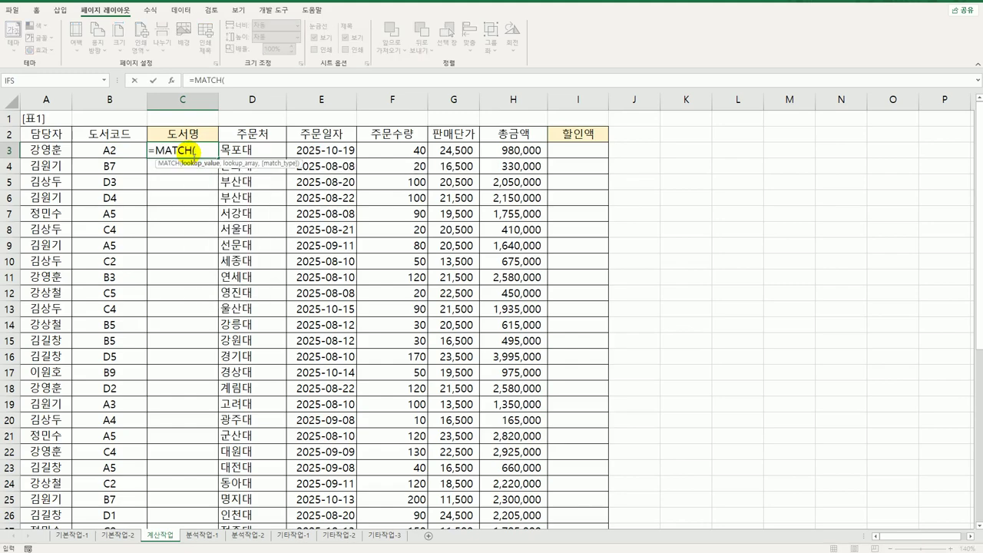
{"action": "type", "text": "left("}
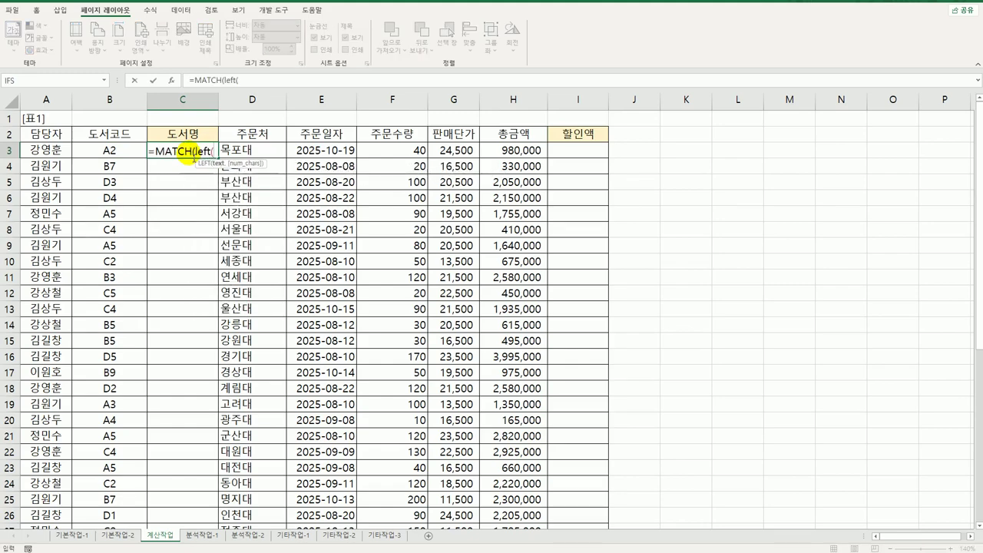
{"action": "left_click", "coordinate": [139, 151]}
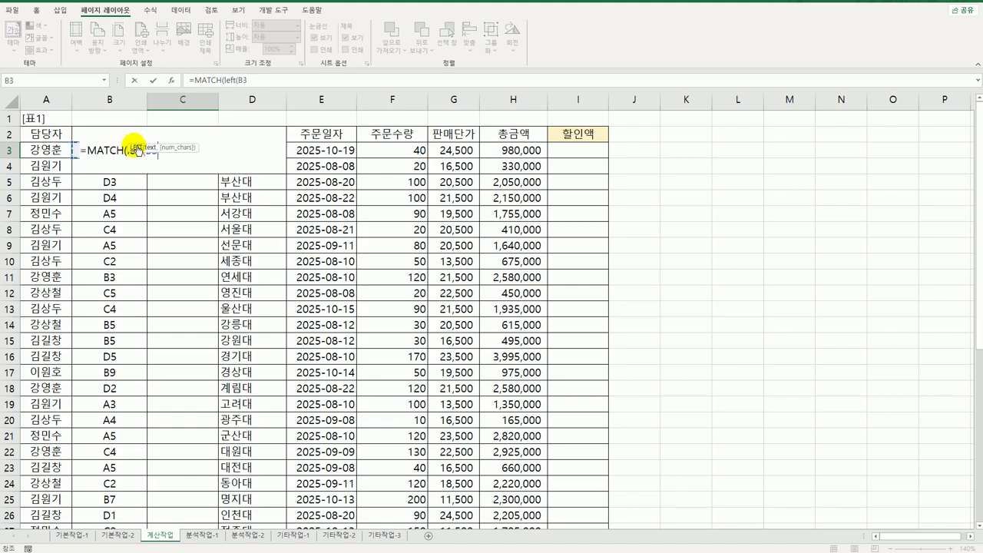
{"action": "type", "text": ",1),"}
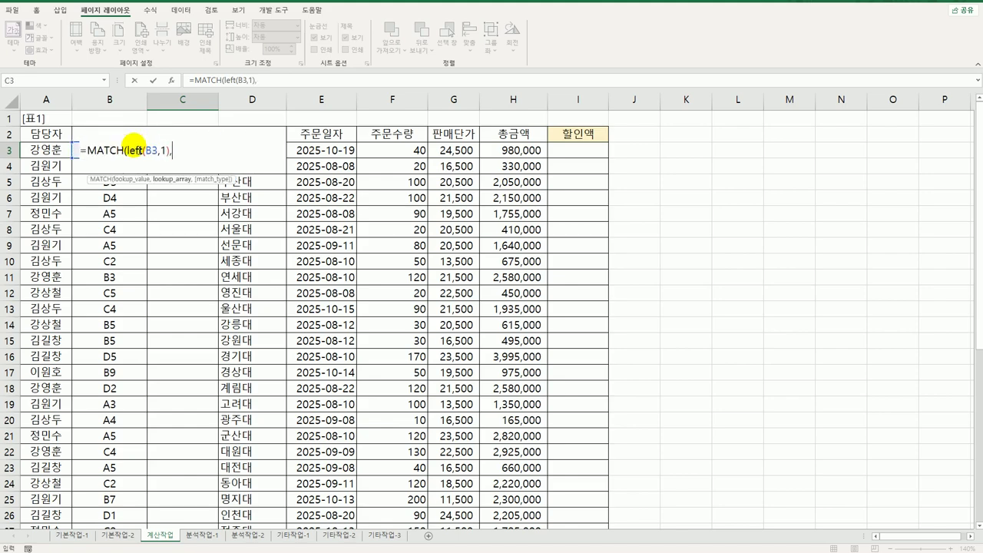
Complete the MATCH formula in C3 with the absolute lookup range $A$41:$A$44 and exact match (0).
{"action": "scroll", "coordinate": [142, 381], "scroll_direction": "down", "scroll_amount": 5}
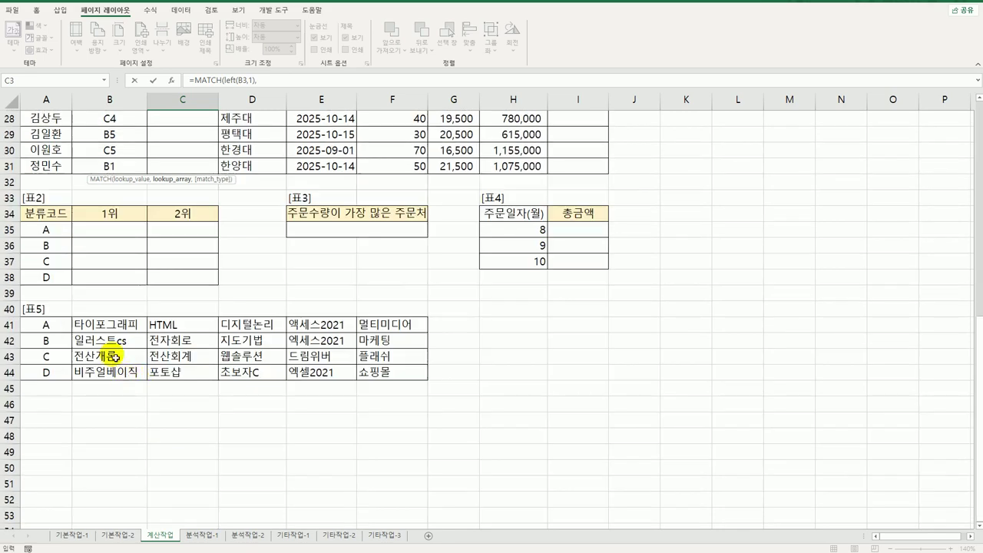
{"action": "left_click_drag", "start_coordinate": [61, 322], "coordinate": [61, 371]}
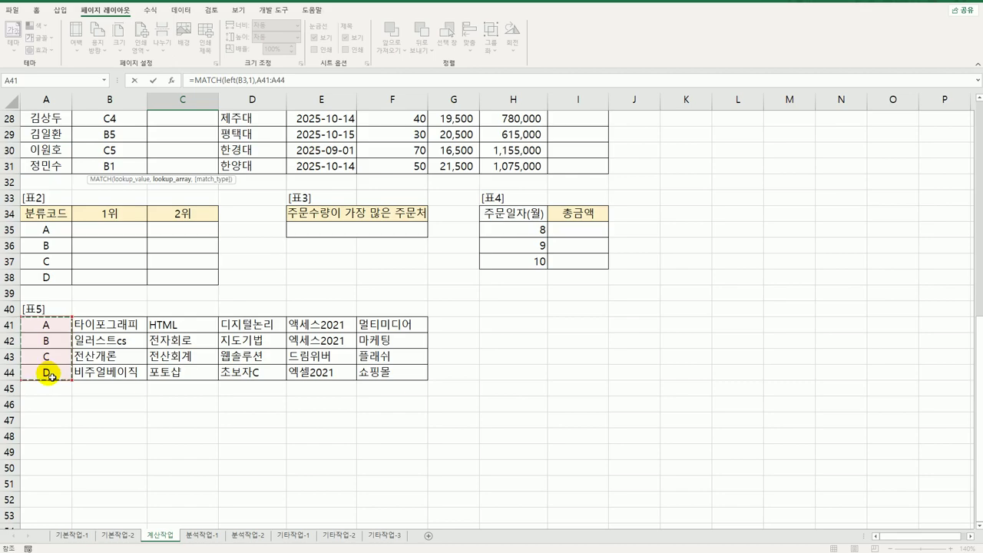
{"action": "key", "text": "F4"}
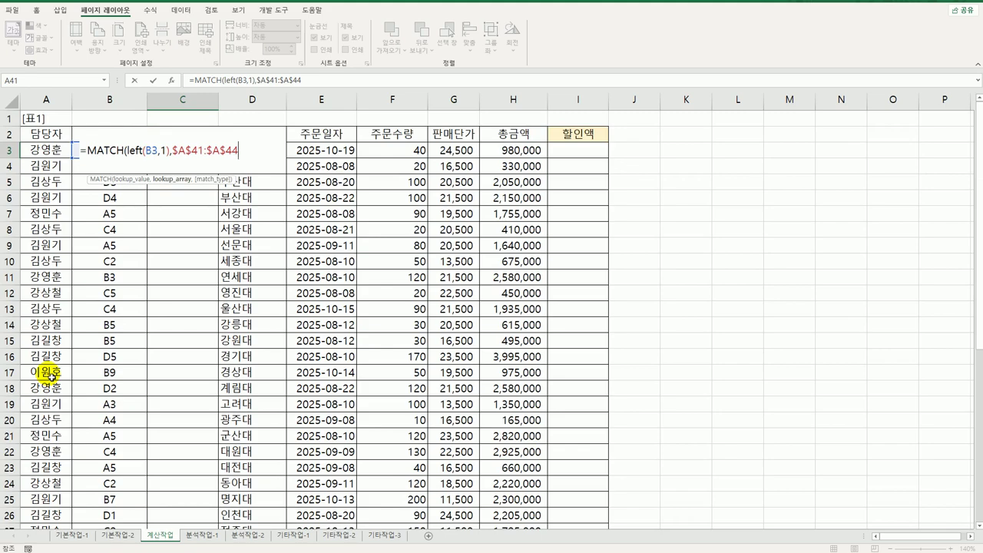
{"action": "type", "text": ","}
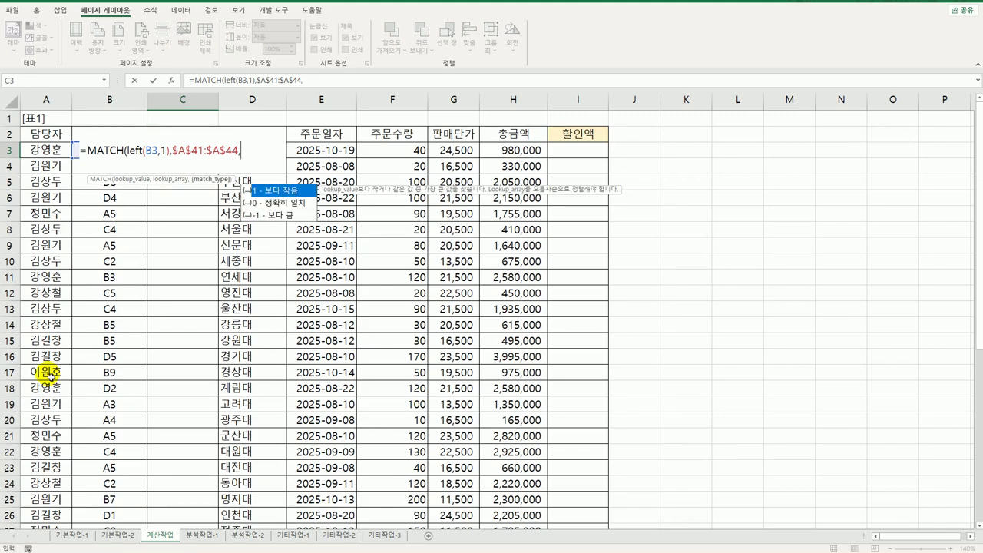
{"action": "left_click", "coordinate": [270, 204]}
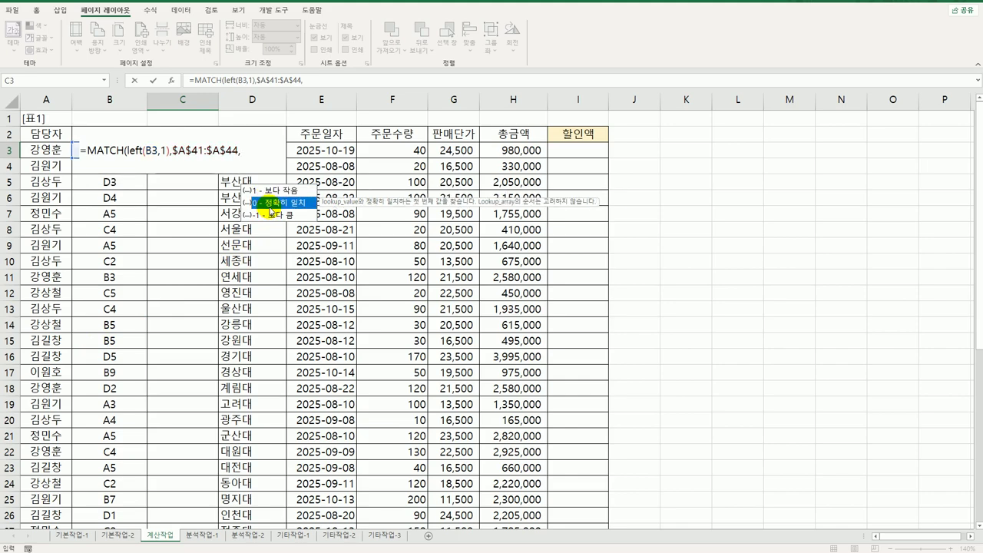
{"action": "double_click", "coordinate": [271, 204]}
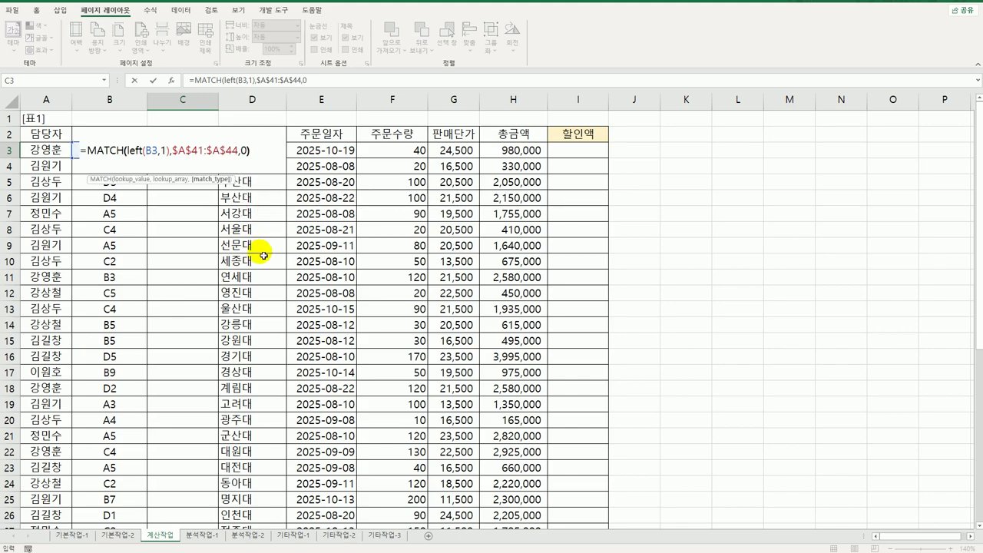
{"action": "key", "text": "Return"}
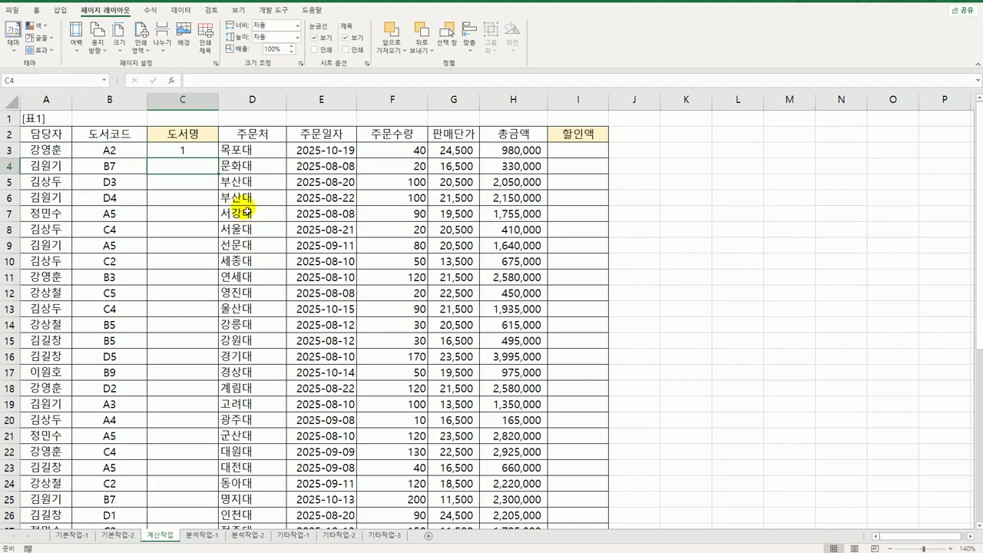
{"action": "left_click", "coordinate": [199, 151]}
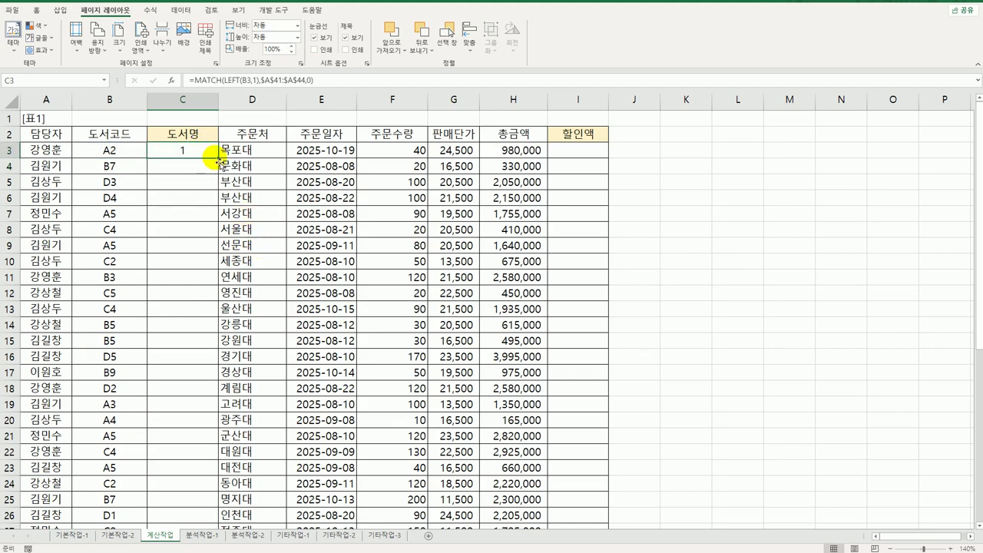
Fill the MATCH formula from C3 down the 도서명 column and compare the results with the code order in 표5.
{"action": "double_click", "coordinate": [218, 159]}
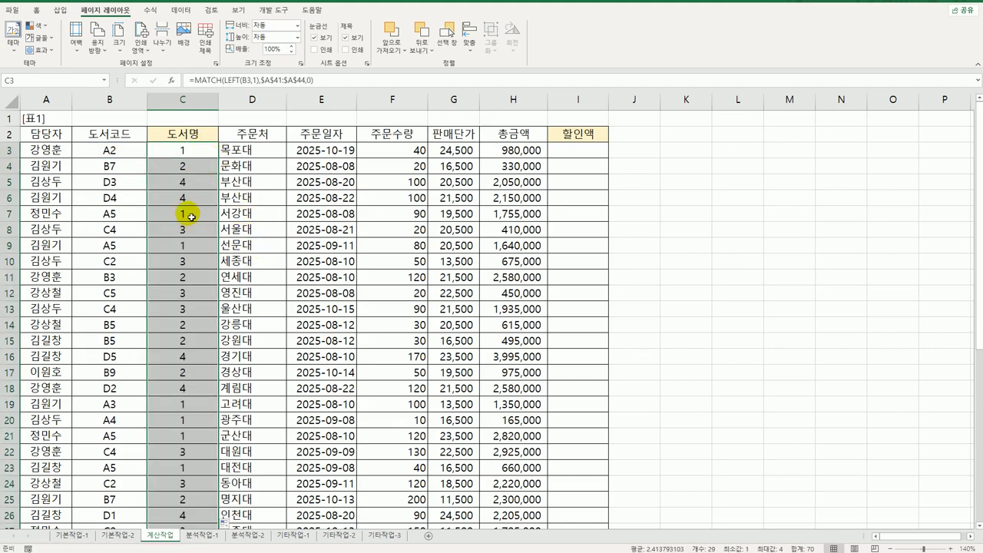
{"action": "left_click", "coordinate": [185, 185]}
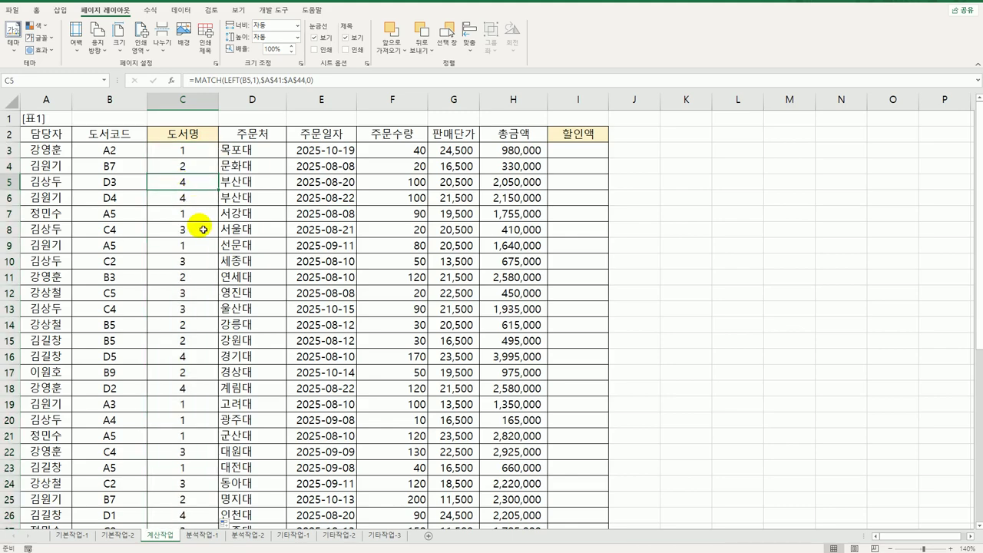
{"action": "left_click", "coordinate": [189, 156]}
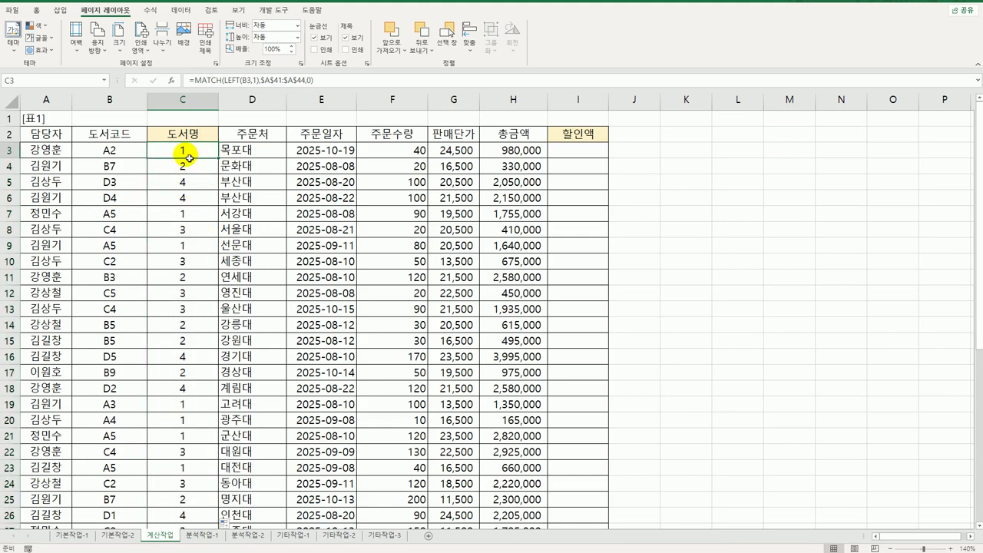
{"action": "scroll", "coordinate": [191, 192], "scroll_direction": "down", "scroll_amount": 6}
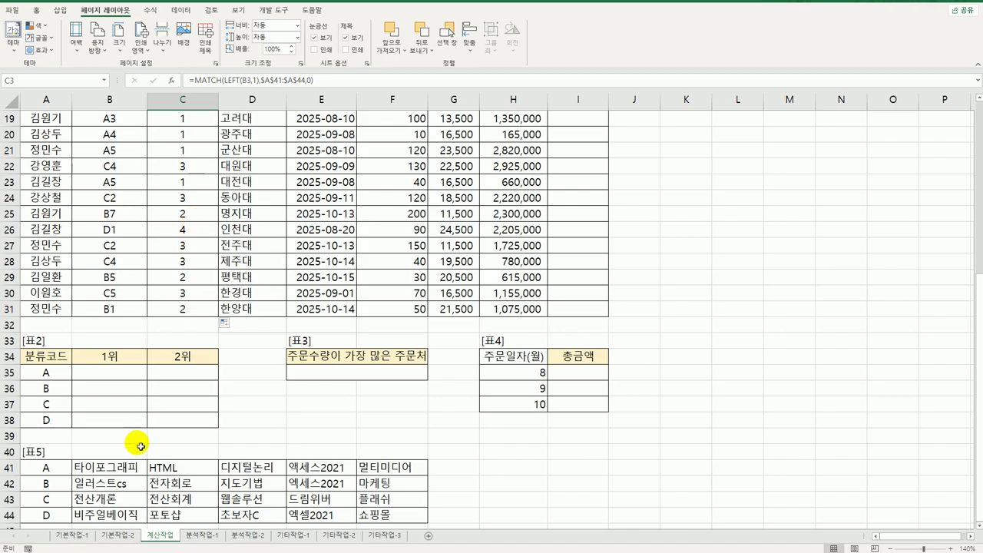
{"action": "scroll", "coordinate": [139, 397], "scroll_direction": "down", "scroll_amount": 3}
{"action": "scroll", "coordinate": [248, 371], "scroll_direction": "up", "scroll_amount": 9}
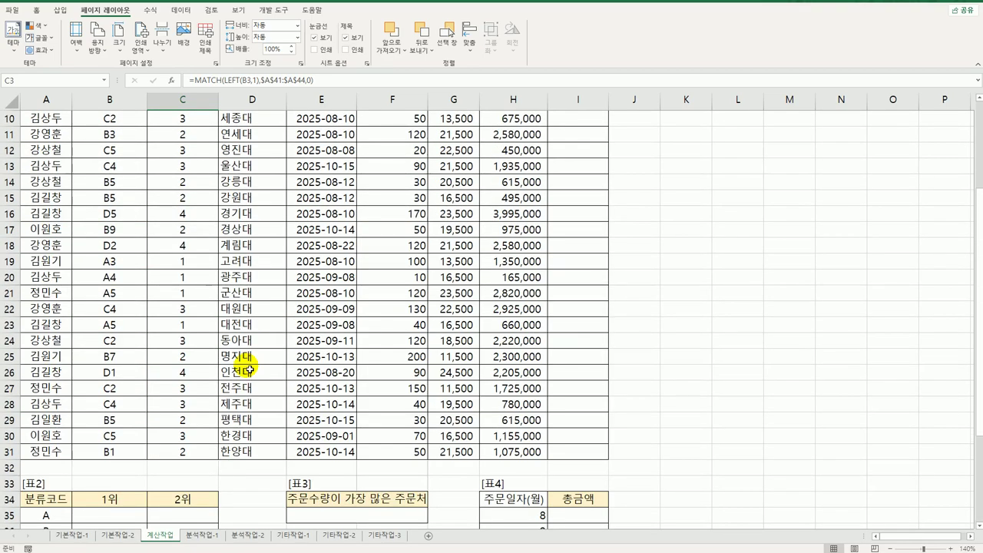
Wrap the MATCH formula in C3 in INDEX with the absolute array $B$41:$F$44, using MATCH as the row number.
{"action": "double_click", "coordinate": [176, 149]}
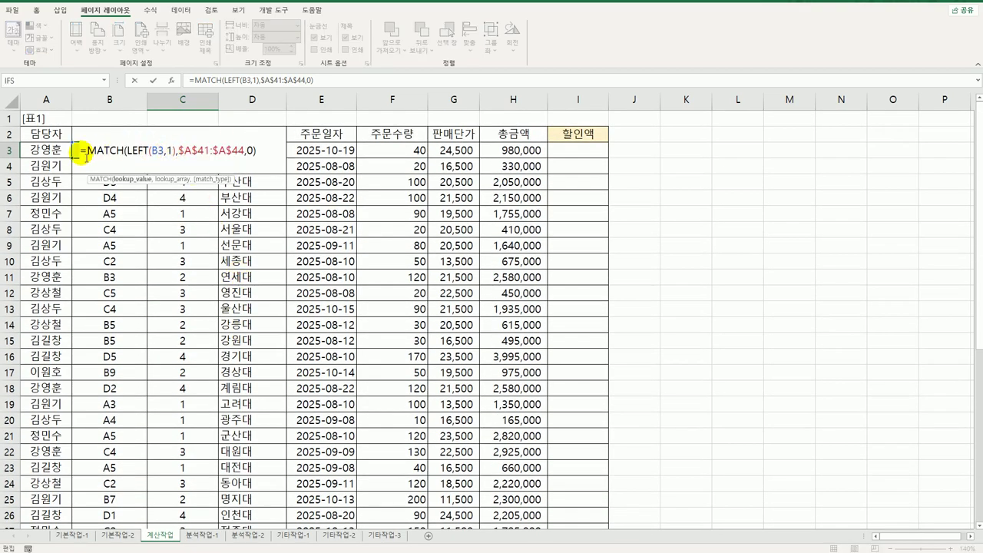
{"action": "left_click", "coordinate": [90, 156]}
{"action": "type", "text": "in"}
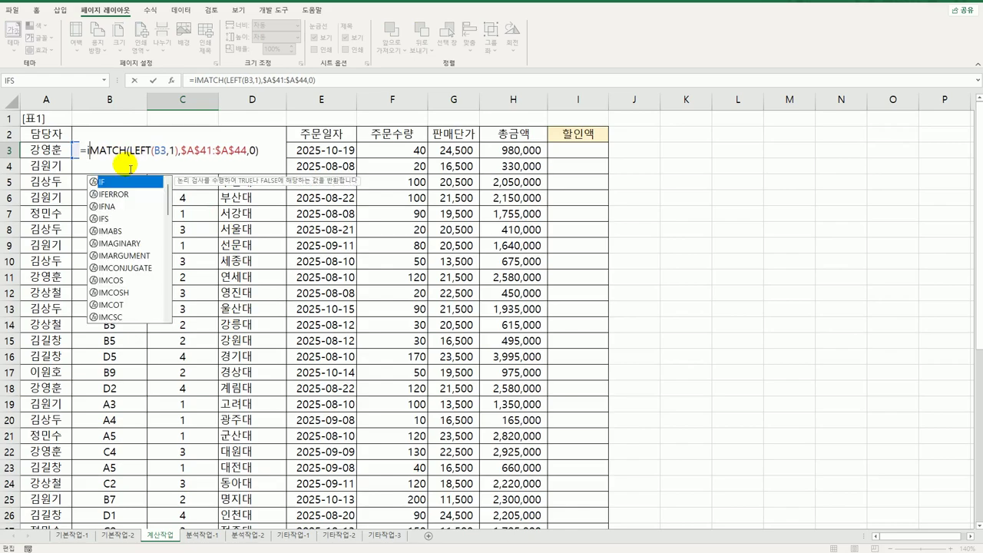
{"action": "key", "text": "Tab"}
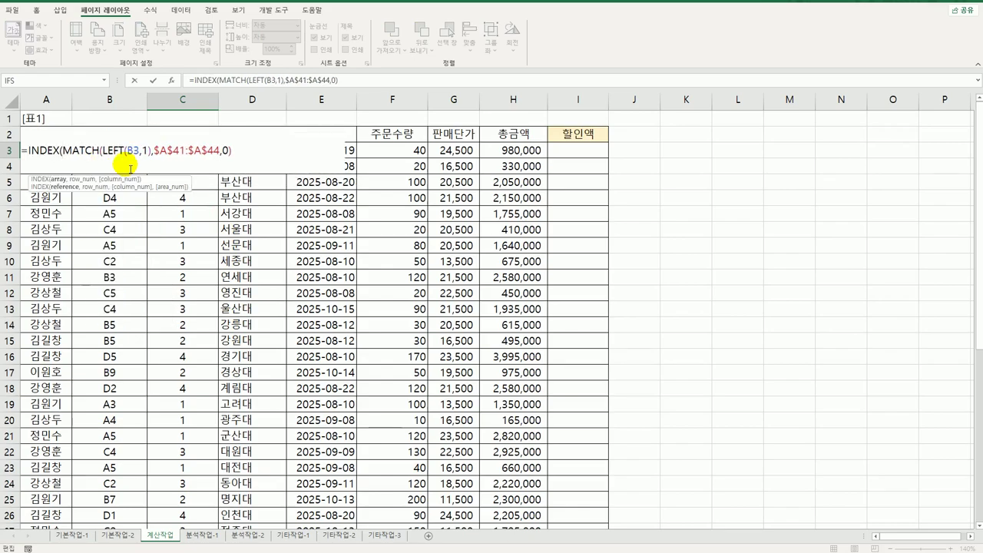
{"action": "scroll", "coordinate": [228, 285], "scroll_direction": "down", "scroll_amount": 6}
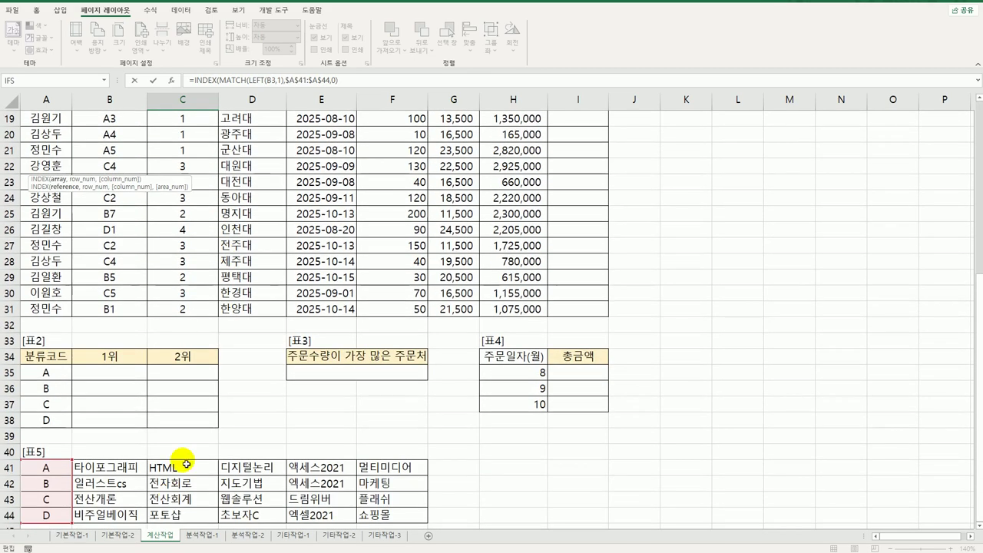
{"action": "left_click_drag", "start_coordinate": [126, 467], "coordinate": [388, 476]}
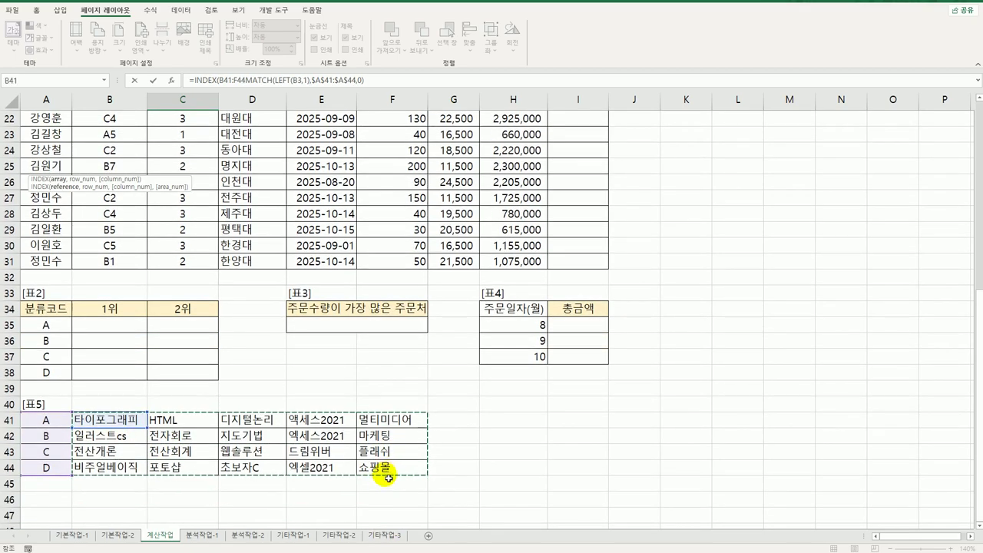
{"action": "key", "text": "F4"}
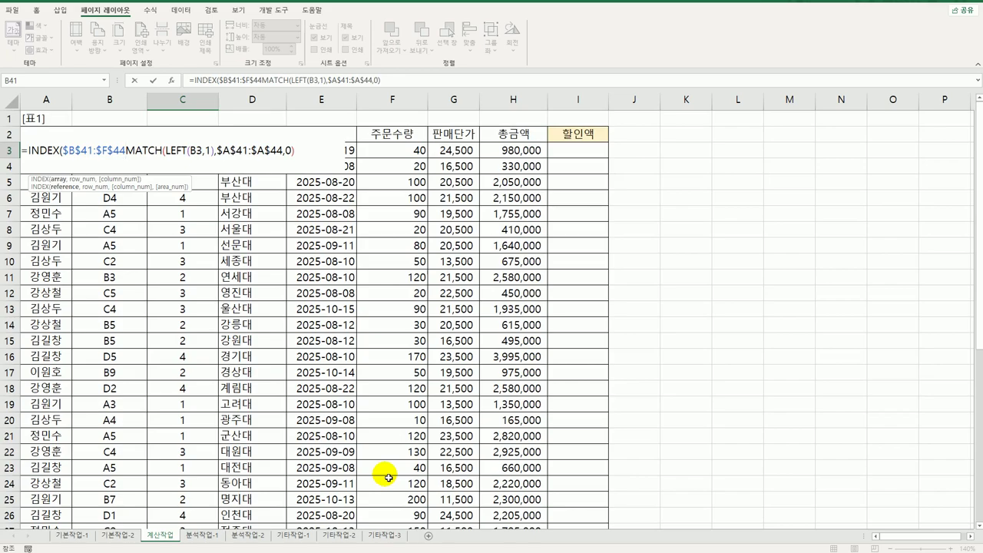
{"action": "type", "text": ","}
{"action": "scroll", "coordinate": [387, 476], "scroll_direction": "down", "scroll_amount": 9}
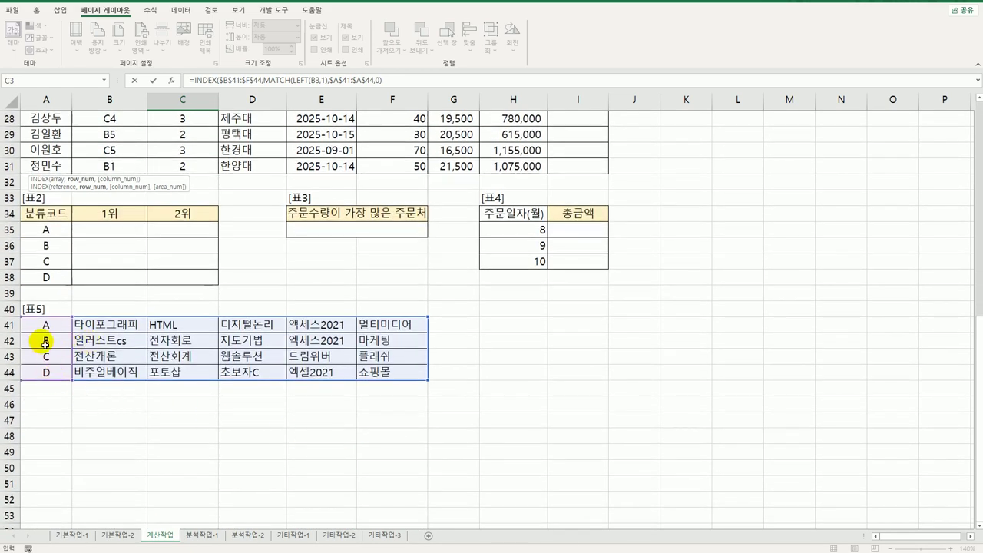
{"action": "scroll", "coordinate": [46, 343], "scroll_direction": "up", "scroll_amount": 9}
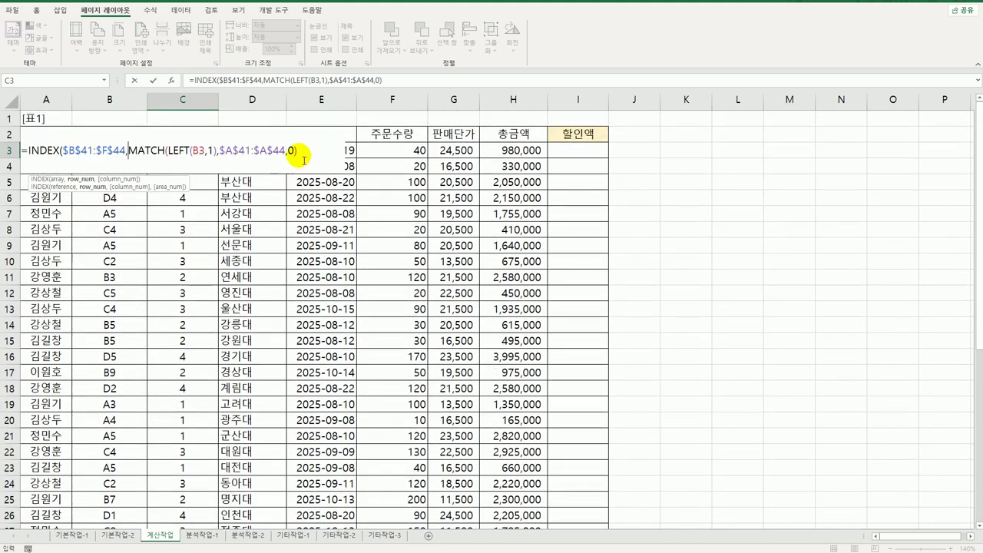
Complete the INDEX formula in C3 with RIGHT(B3,1) as the column number.
{"action": "type", "text": ",r"}
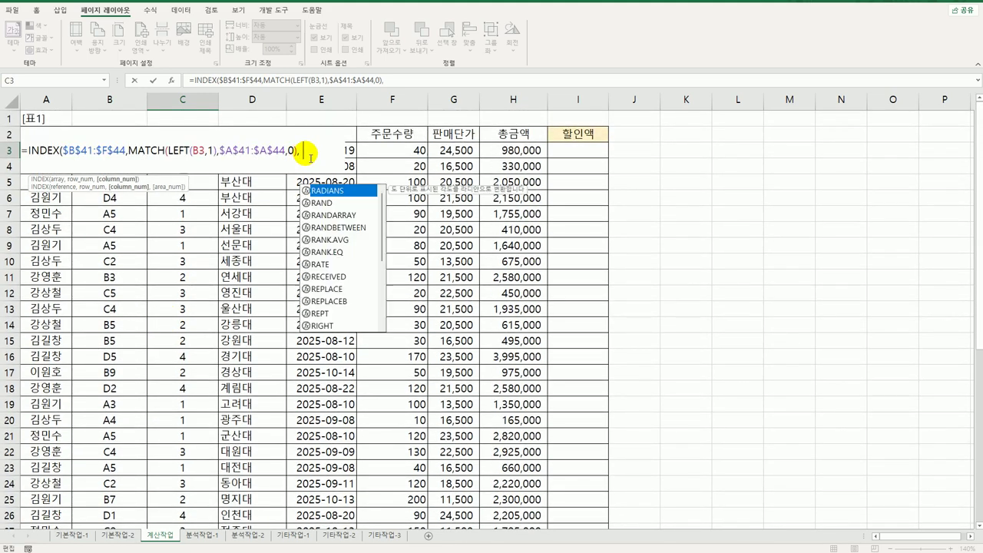
{"action": "type", "text": "ight("}
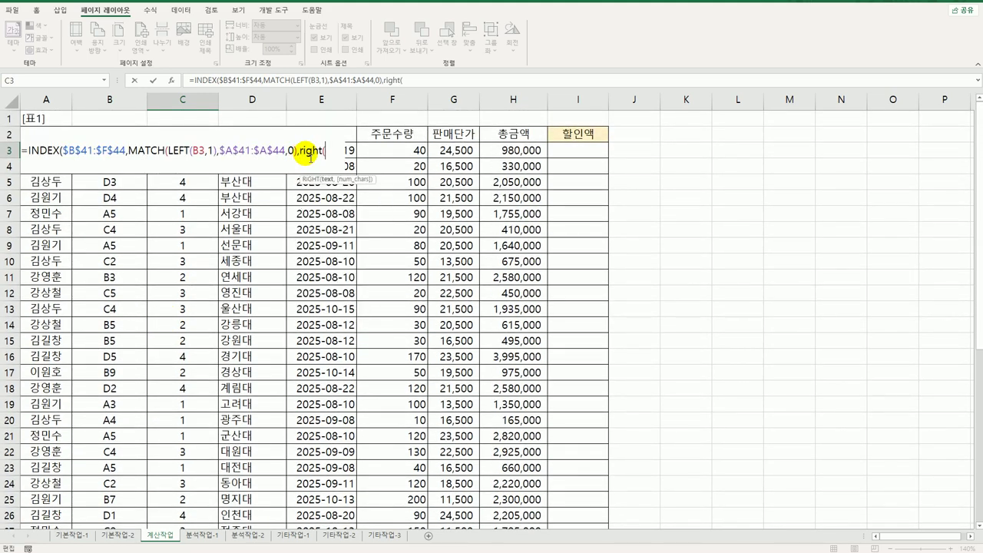
{"action": "type", "text": "b"}
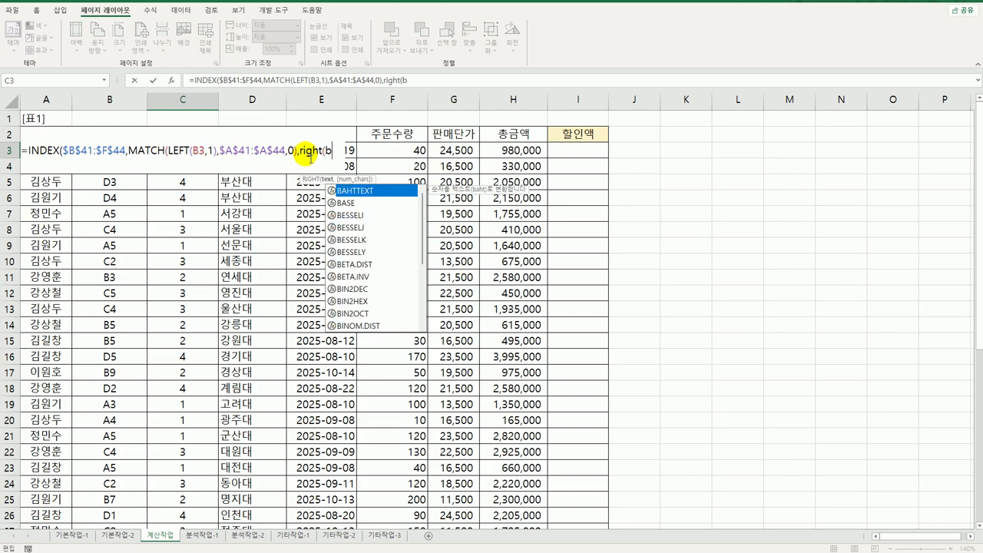
{"action": "type", "text": "3,1)"}
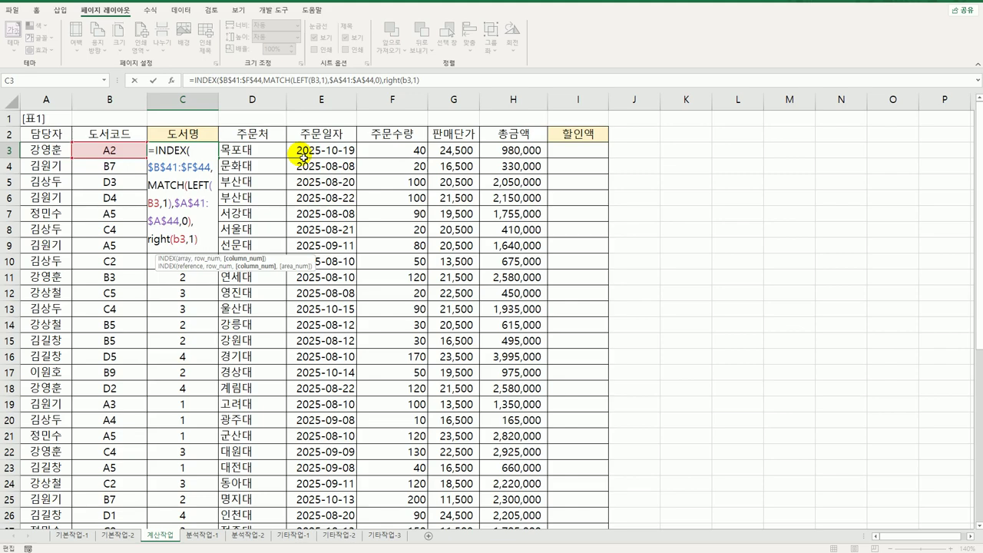
{"action": "type", "text": ")"}
{"action": "key", "text": "Return"}
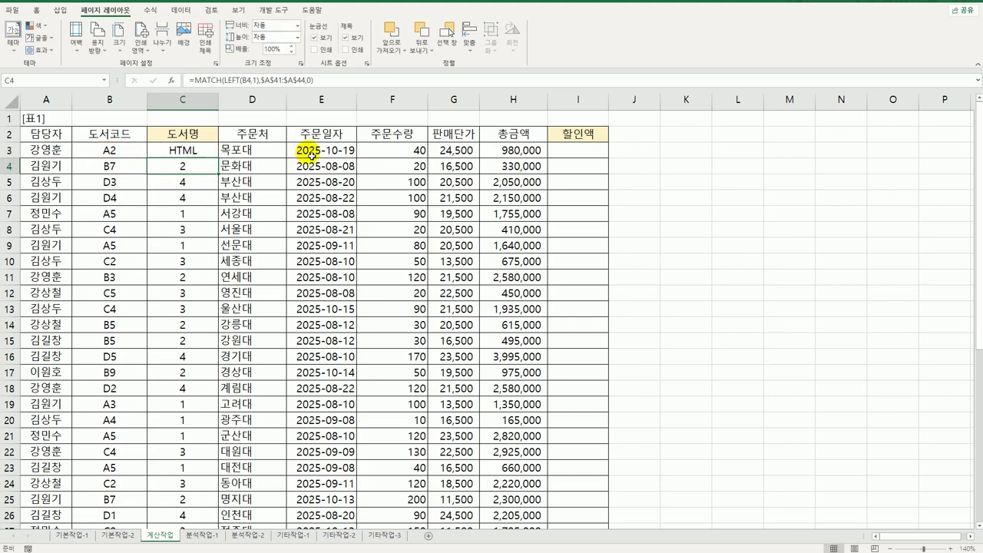
Fill the INDEX formula from C3 down the 도서명 column and check the rows for errors.
{"action": "left_click", "coordinate": [211, 155]}
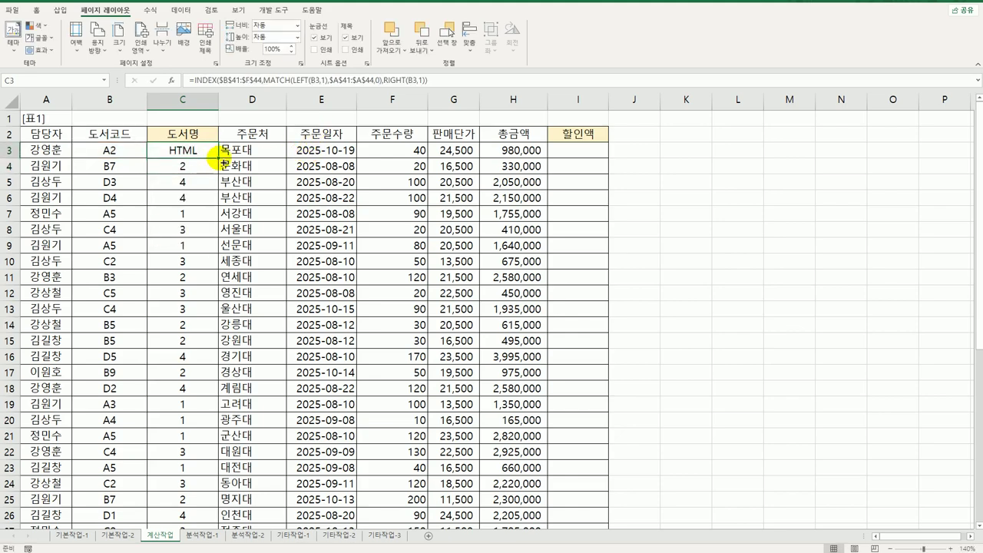
{"action": "double_click", "coordinate": [218, 158]}
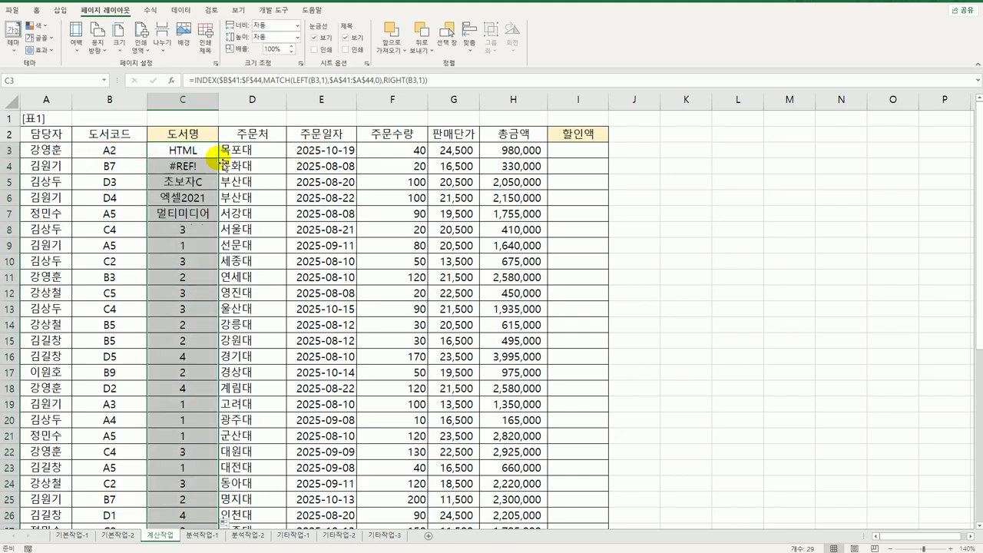
{"action": "left_click", "coordinate": [182, 165]}
{"action": "scroll", "coordinate": [194, 243], "scroll_direction": "down", "scroll_amount": 3}
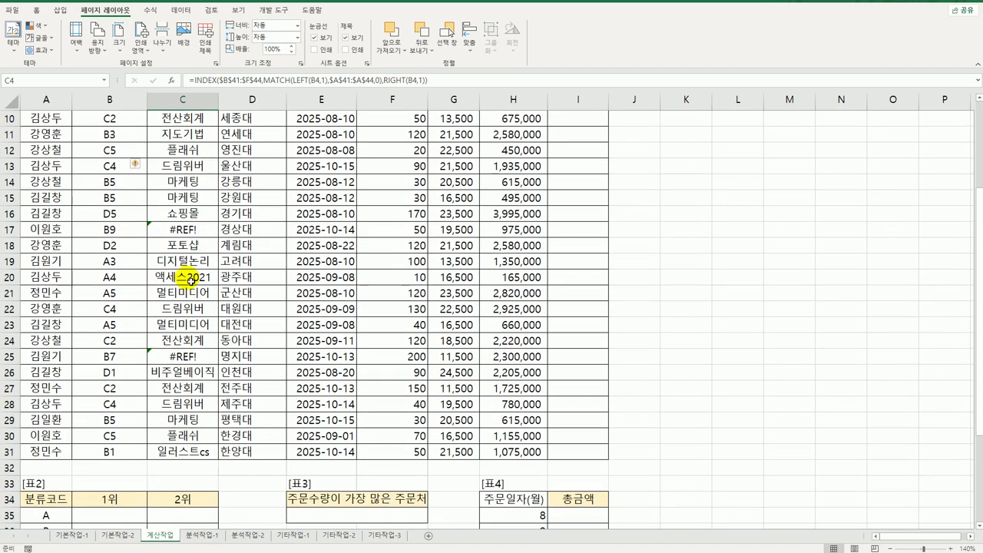
{"action": "scroll", "coordinate": [192, 269], "scroll_direction": "up", "scroll_amount": 3}
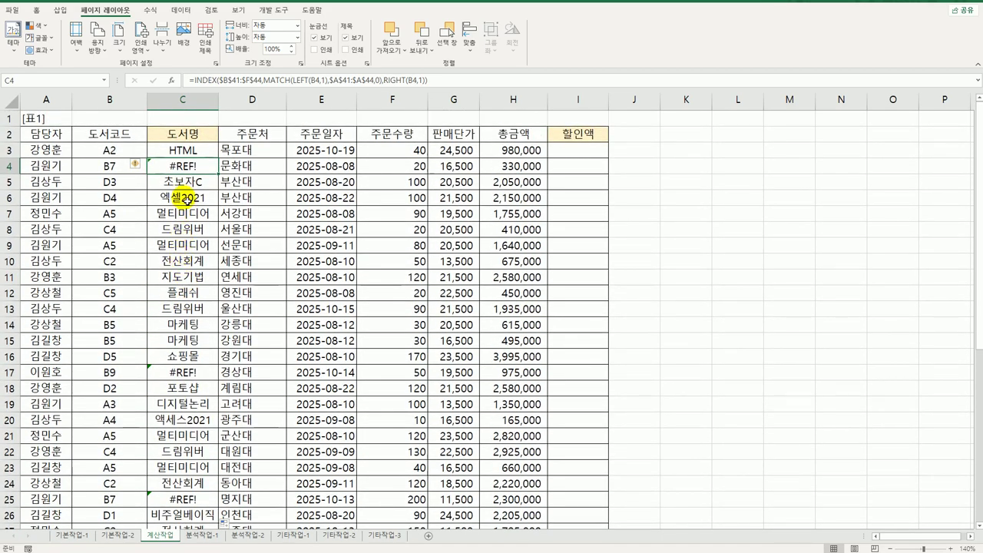
Wrap the INDEX formula in C3 in IFERROR with "-" as the error value and fill it down the 도서명 column.
{"action": "left_click", "coordinate": [191, 152]}
{"action": "double_click", "coordinate": [191, 152]}
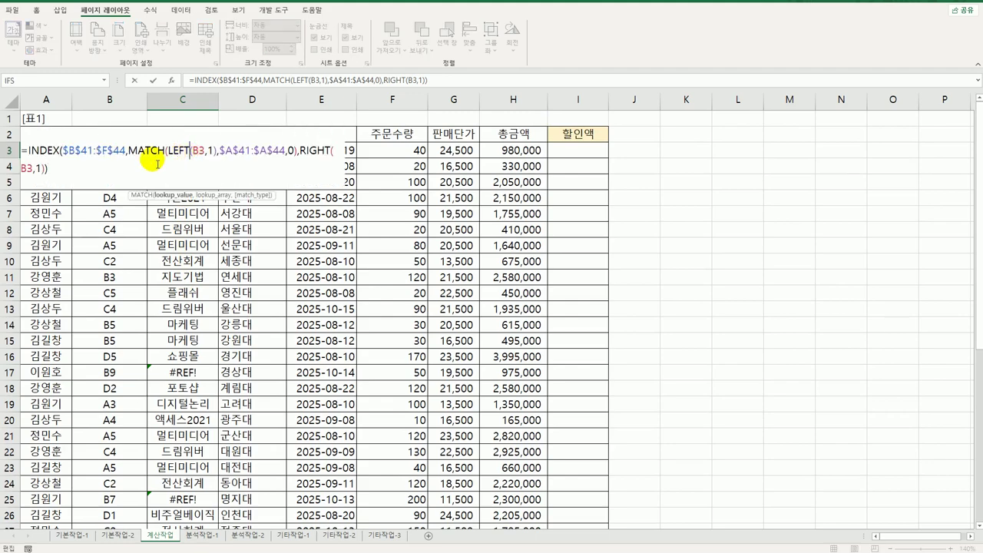
{"action": "left_click", "coordinate": [31, 149]}
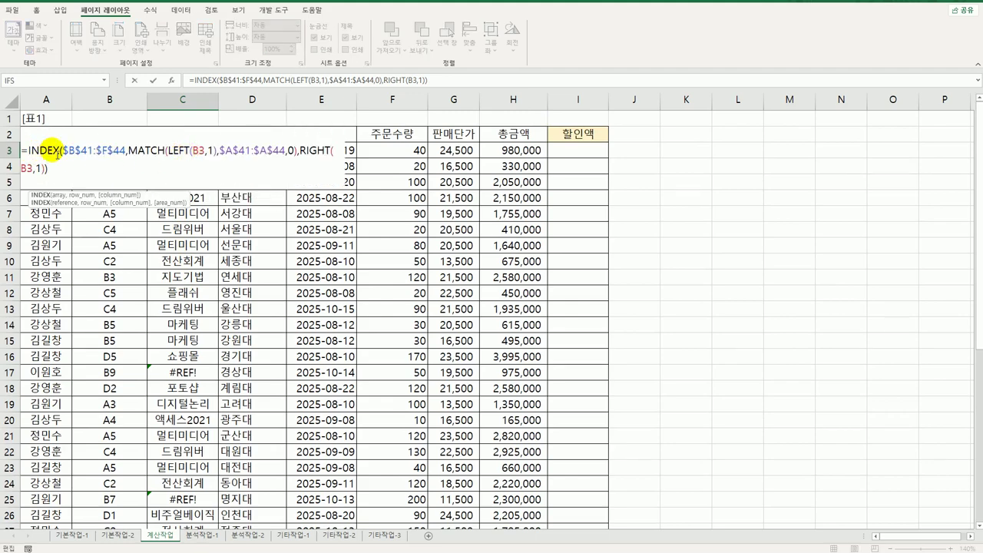
{"action": "type", "text": "if"}
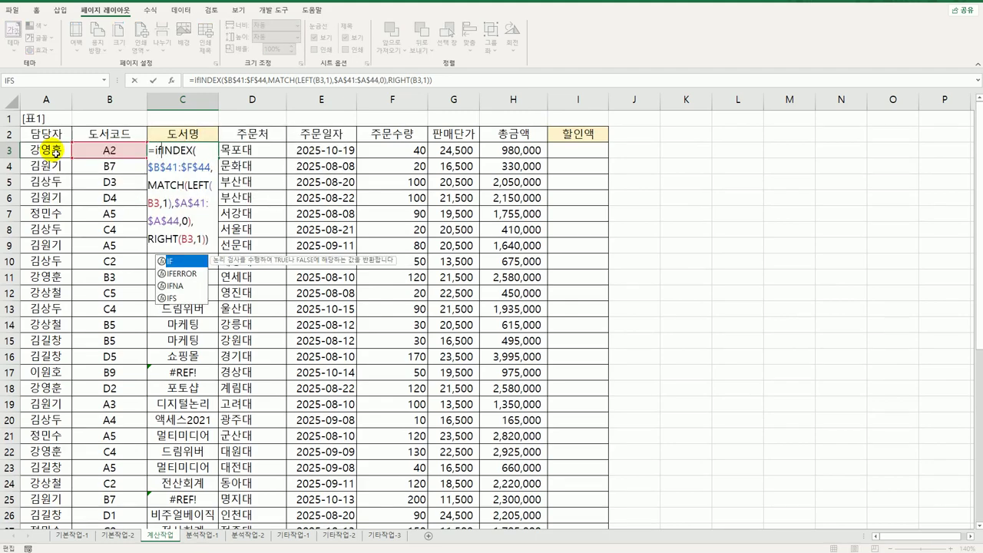
{"action": "key", "text": "Down"}
{"action": "key", "text": "Tab"}
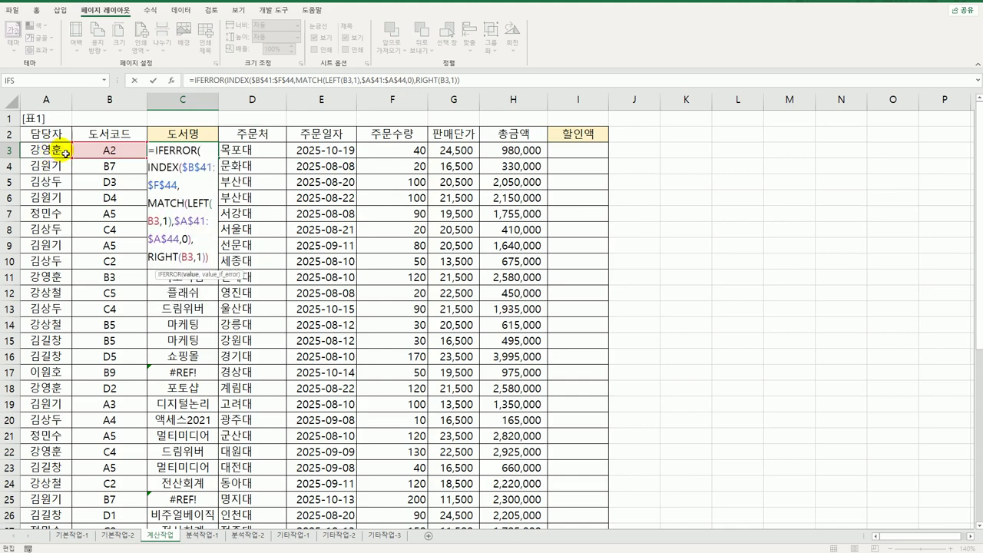
{"action": "left_click", "coordinate": [209, 257]}
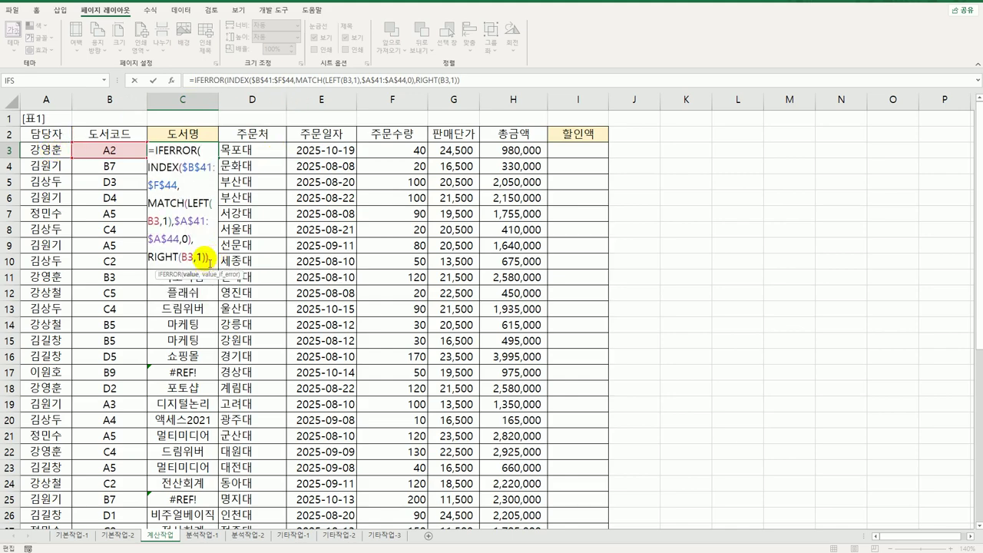
{"action": "type", "text": ","}
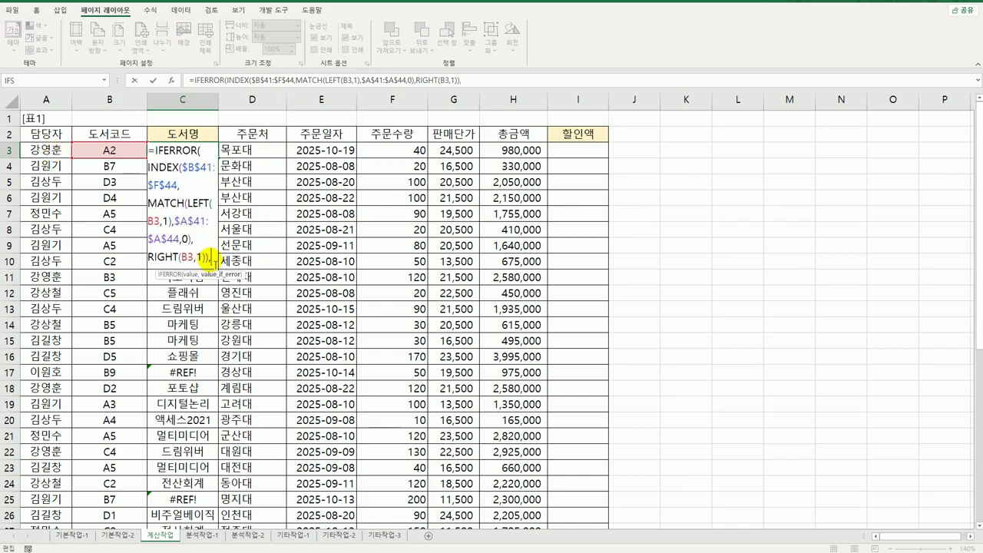
{"action": "type", "text": "\"-"}
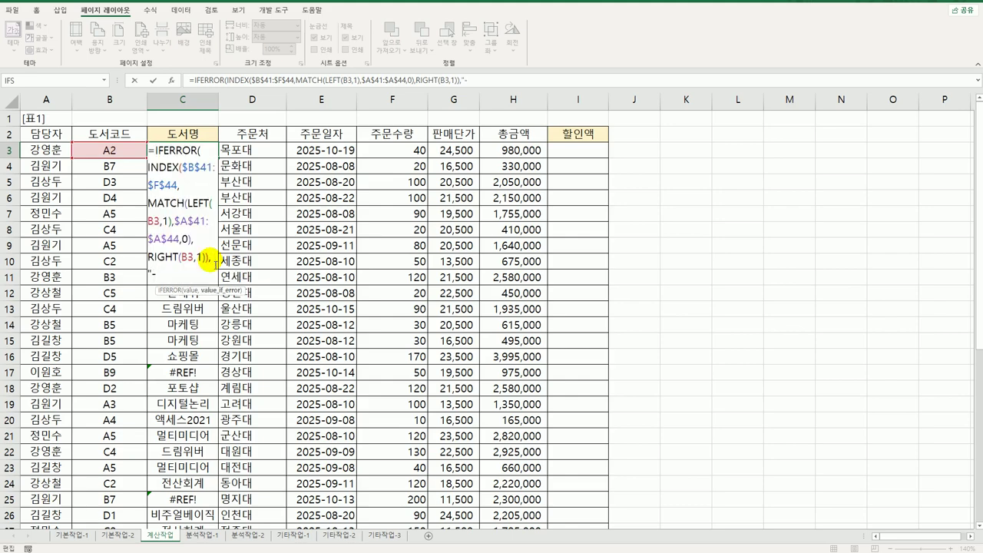
{"action": "type", "text": "\")"}
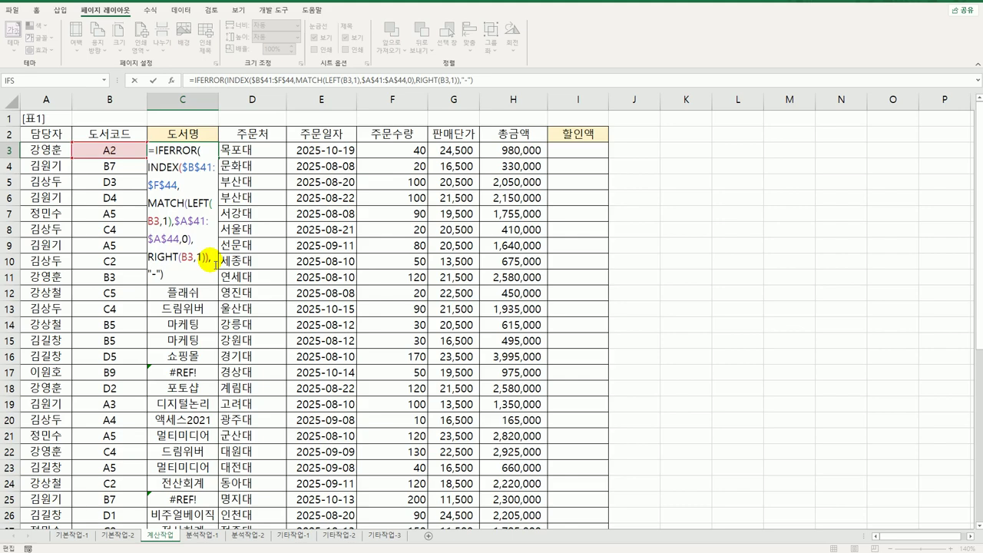
{"action": "key", "text": "ctrl+Return"}
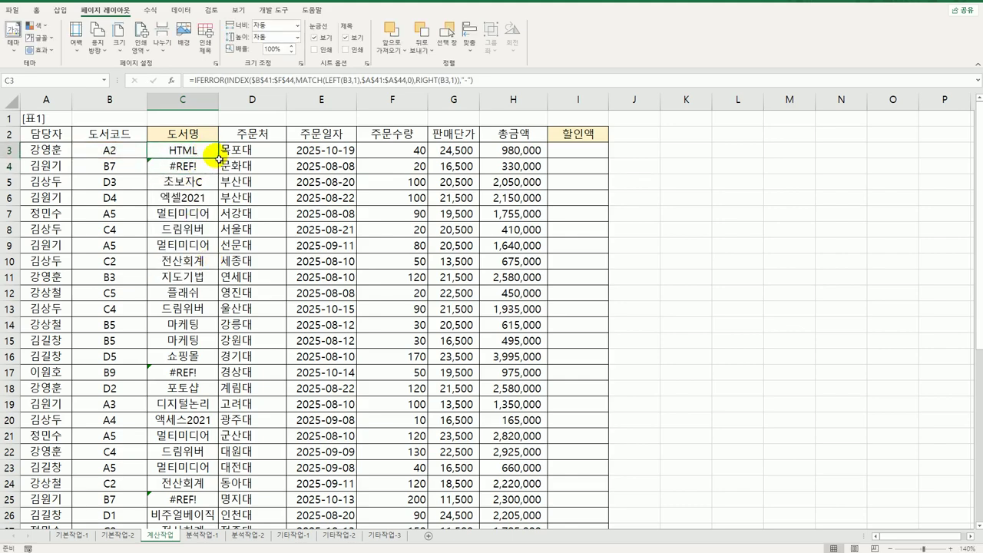
{"action": "double_click", "coordinate": [220, 158]}
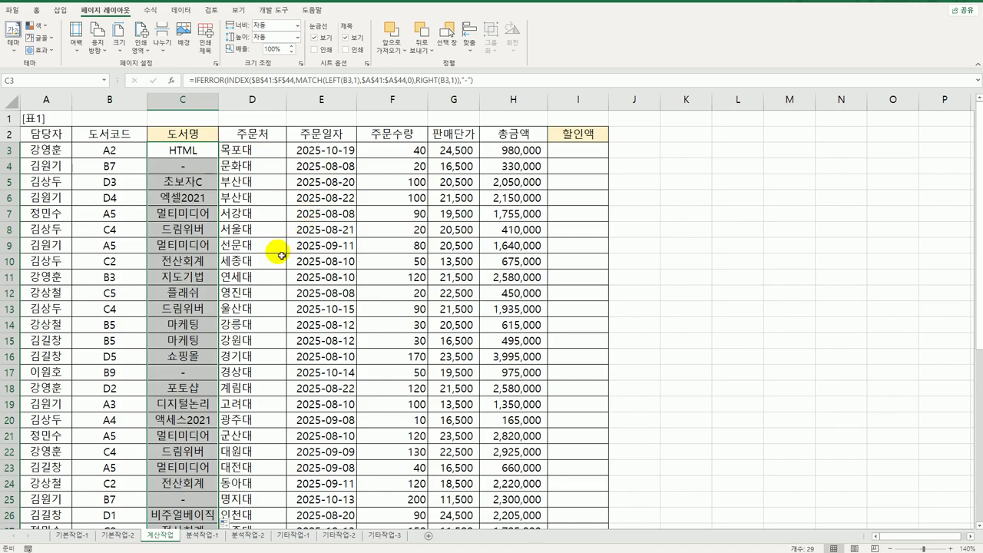
Go to 표2 and examine its 1위 and 2위 header cells.
{"action": "scroll", "coordinate": [281, 255], "scroll_direction": "down", "scroll_amount": 6}
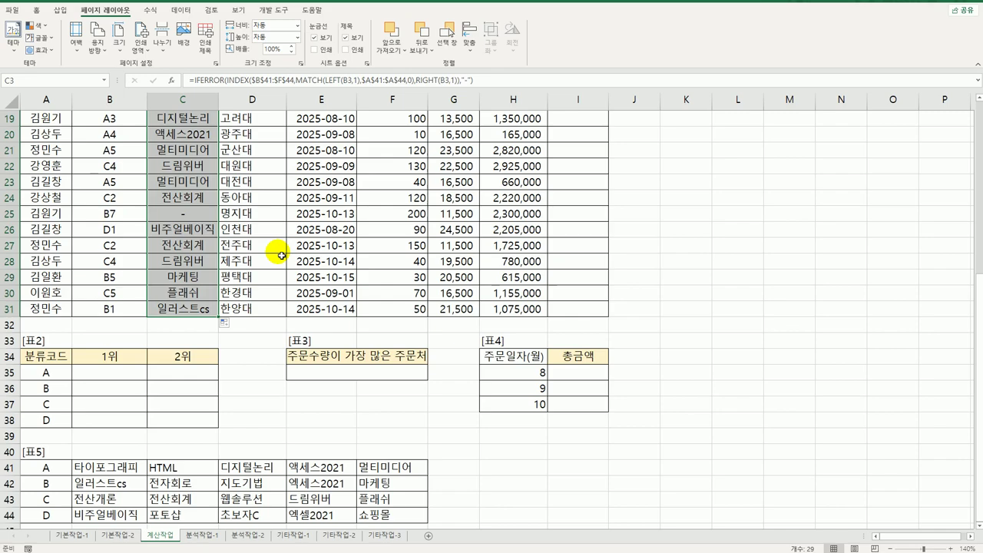
{"action": "left_click", "coordinate": [112, 361]}
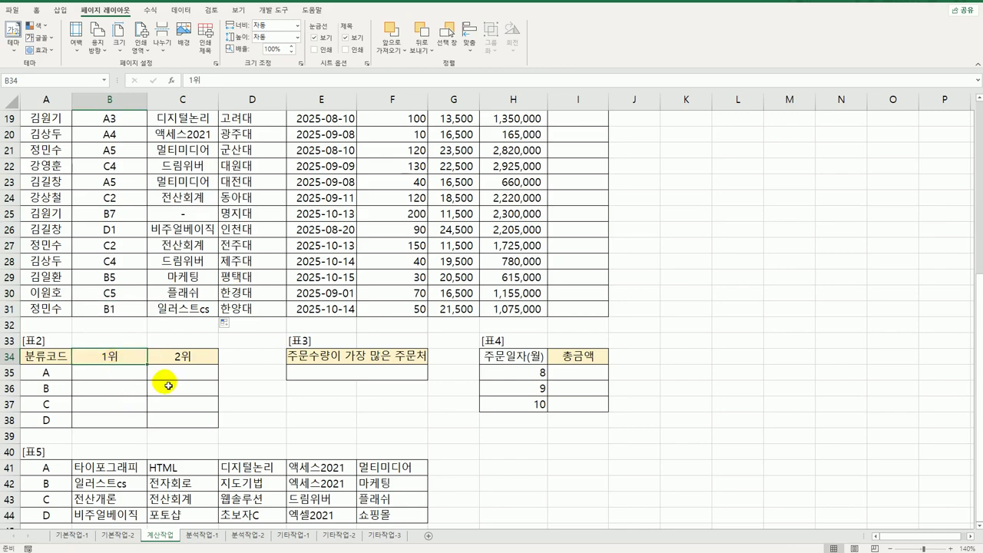
{"action": "left_click", "coordinate": [183, 359]}
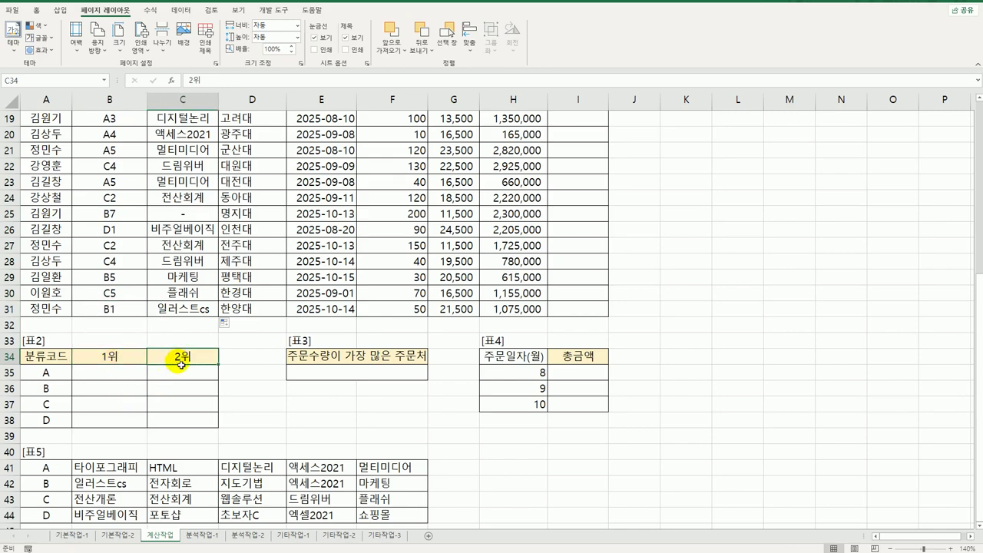
Begin a formula across B35:C35 in 표2 that nests LEFT inside IF inside SMALL.
{"action": "left_click", "coordinate": [123, 359]}
{"action": "left_click", "coordinate": [180, 367]}
{"action": "left_click_drag", "start_coordinate": [127, 373], "coordinate": [176, 376]}
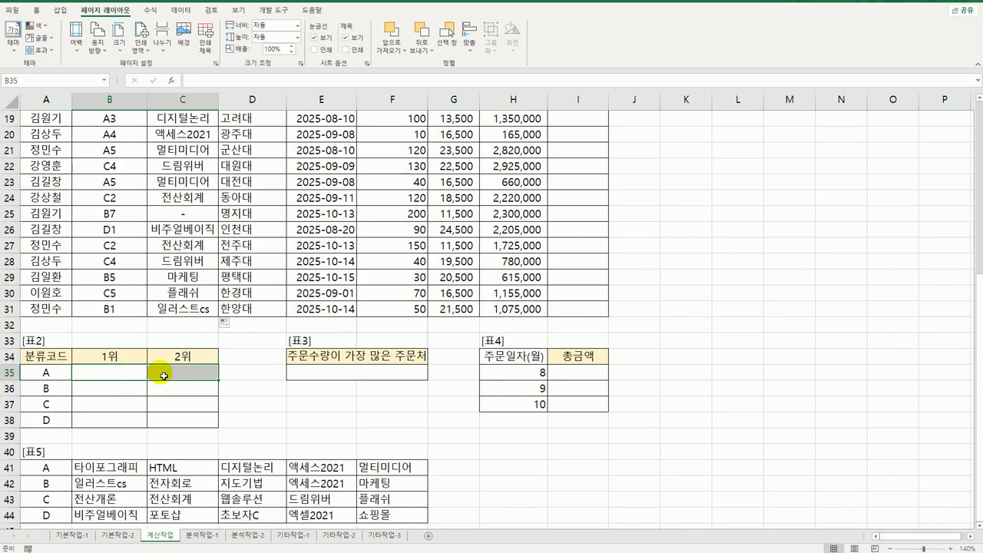
{"action": "type", "text": "=sm"}
{"action": "key", "text": "Tab"}
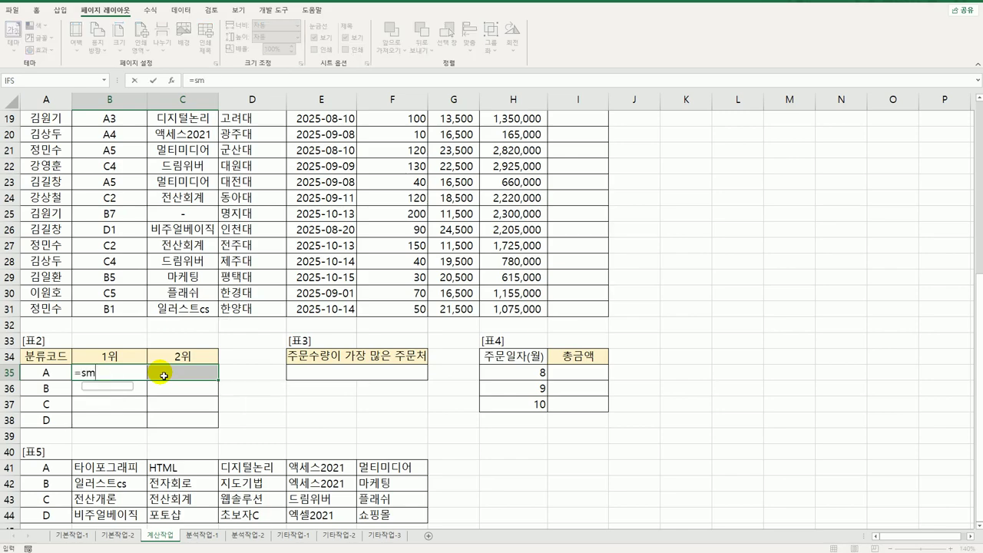
{"action": "type", "text": "if("}
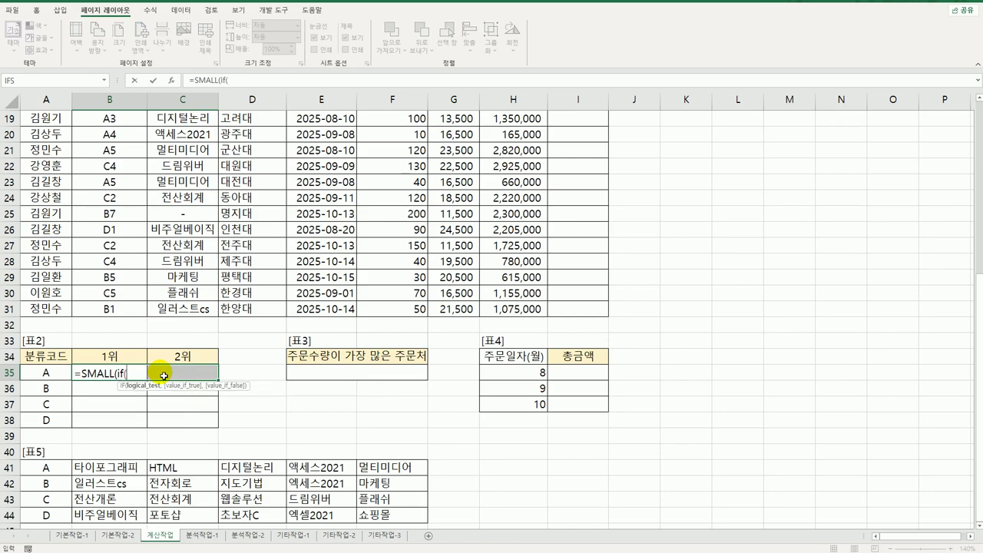
{"action": "type", "text": "left("}
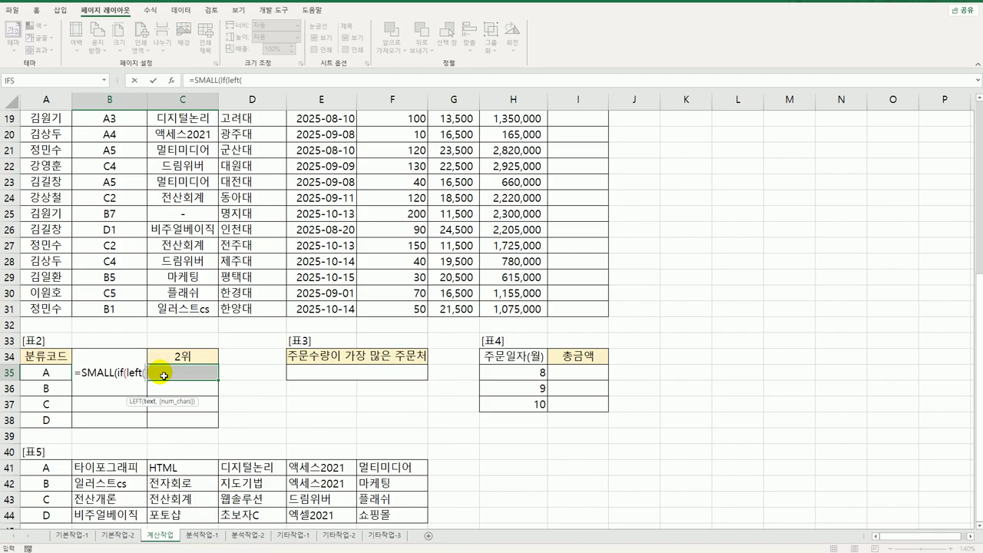
Complete LEFT with the absolute 도서코드 range $B$3:$B$31 and 1 character.
{"action": "scroll", "coordinate": [164, 375], "scroll_direction": "up", "scroll_amount": 6}
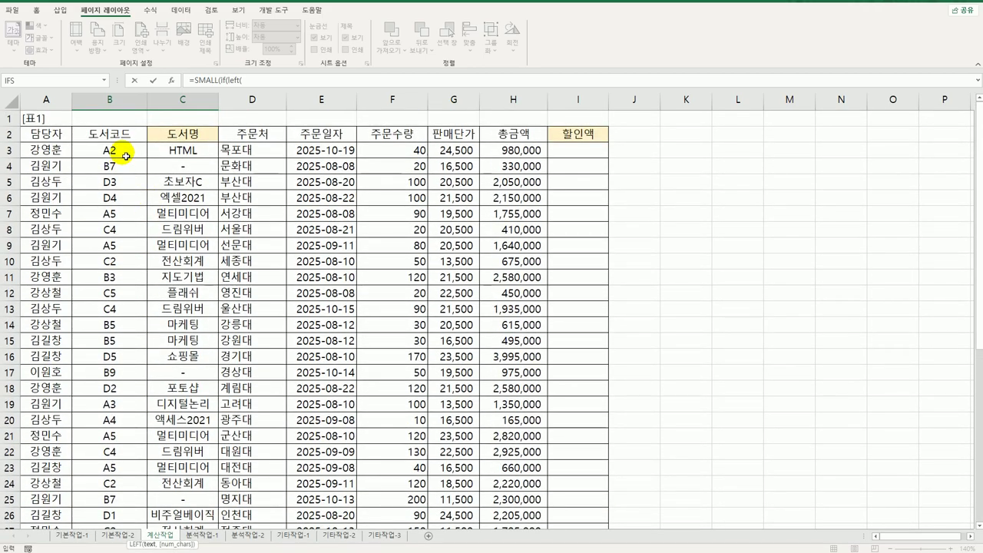
{"action": "left_click_drag", "start_coordinate": [126, 156], "coordinate": [120, 500]}
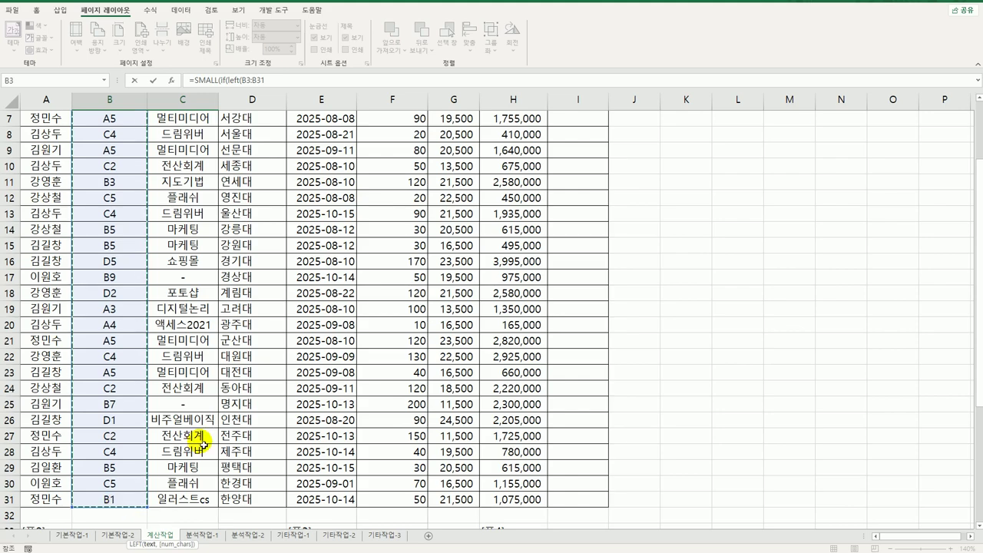
{"action": "scroll", "coordinate": [204, 444], "scroll_direction": "down", "scroll_amount": 3}
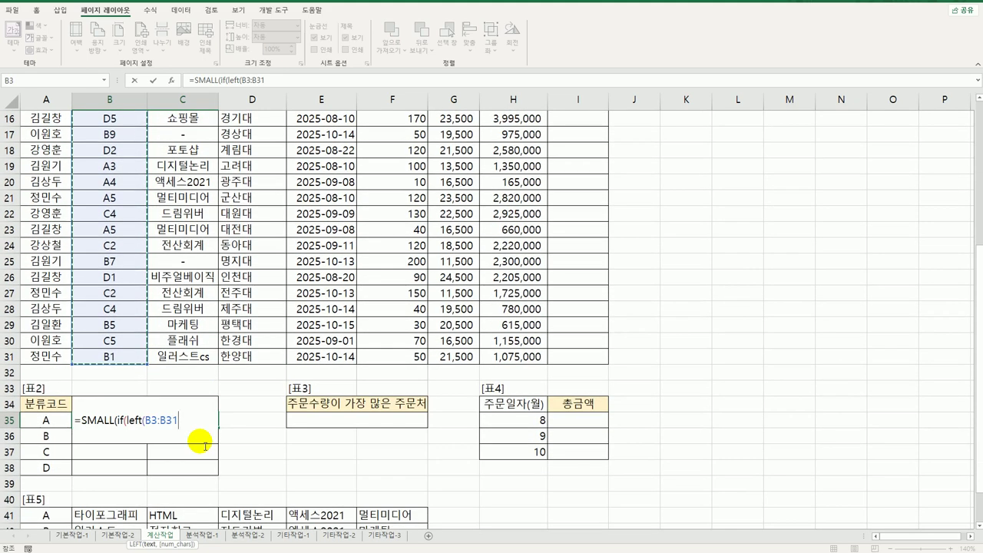
{"action": "key", "text": "F4"}
{"action": "type", "text": ","}
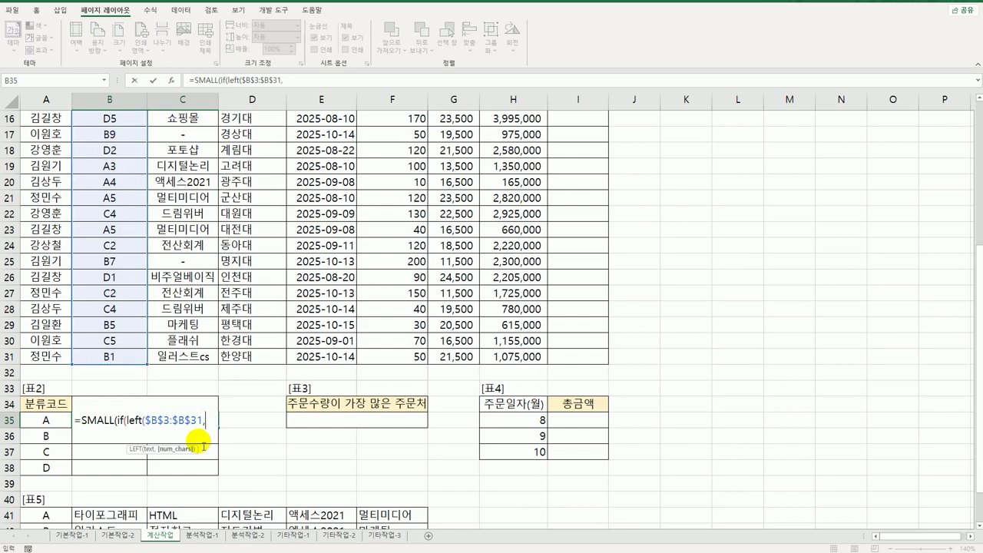
{"action": "type", "text": "1)"}
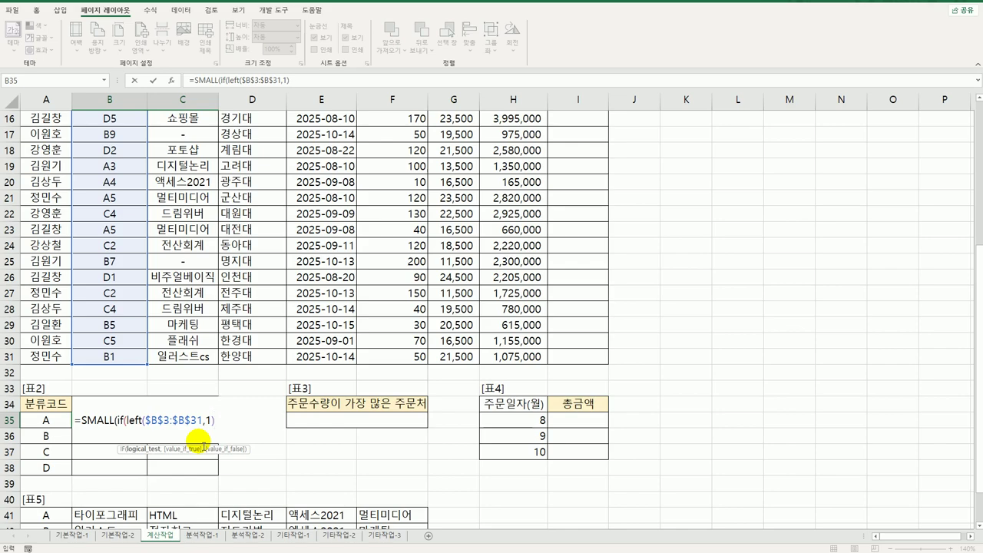
Compare the LEFT result with the 분류코드 cell $A35, locking only its column, as the IF condition.
{"action": "type", "text": "="}
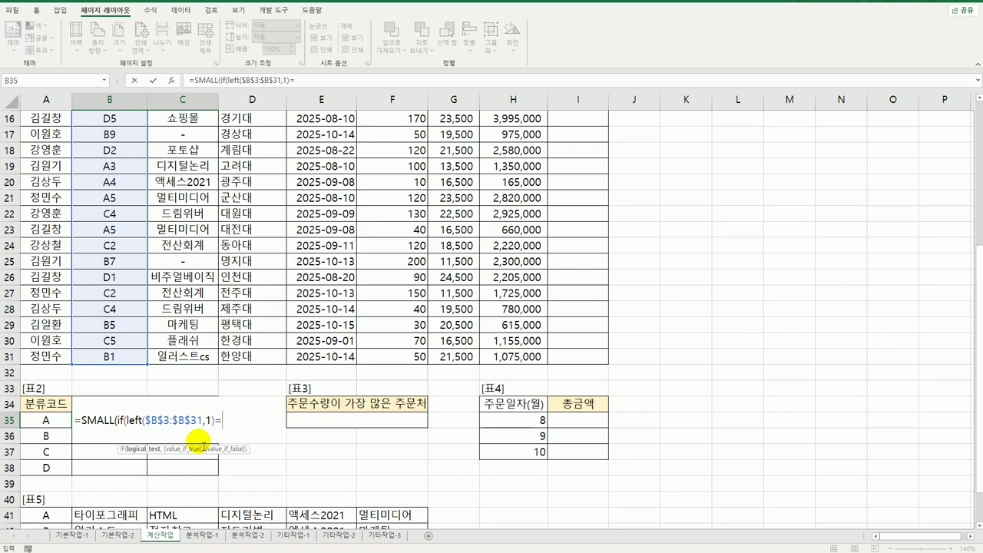
{"action": "left_click", "coordinate": [66, 423]}
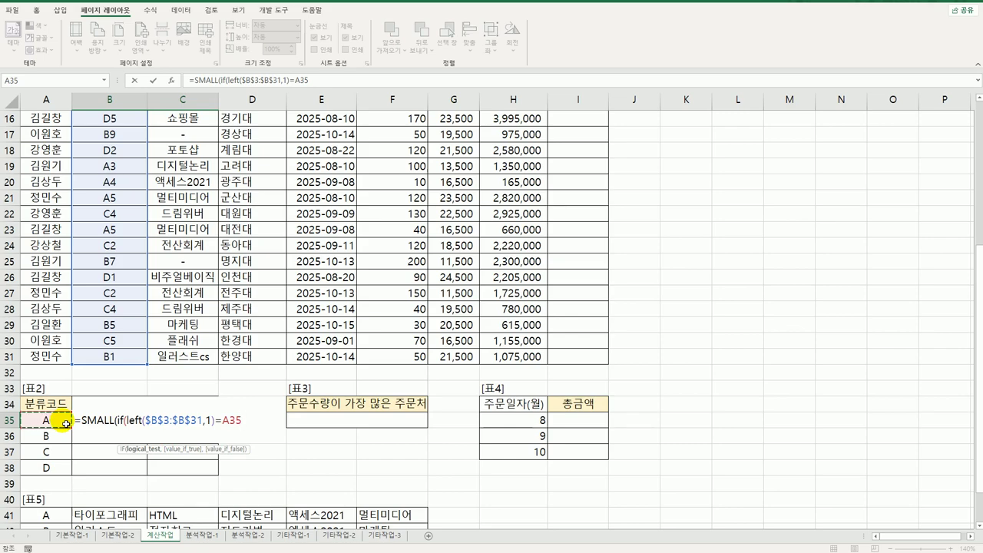
{"action": "key", "text": "F4"}
{"action": "key", "text": "F4"}
{"action": "key", "text": "F4"}
{"action": "type", "text": ","}
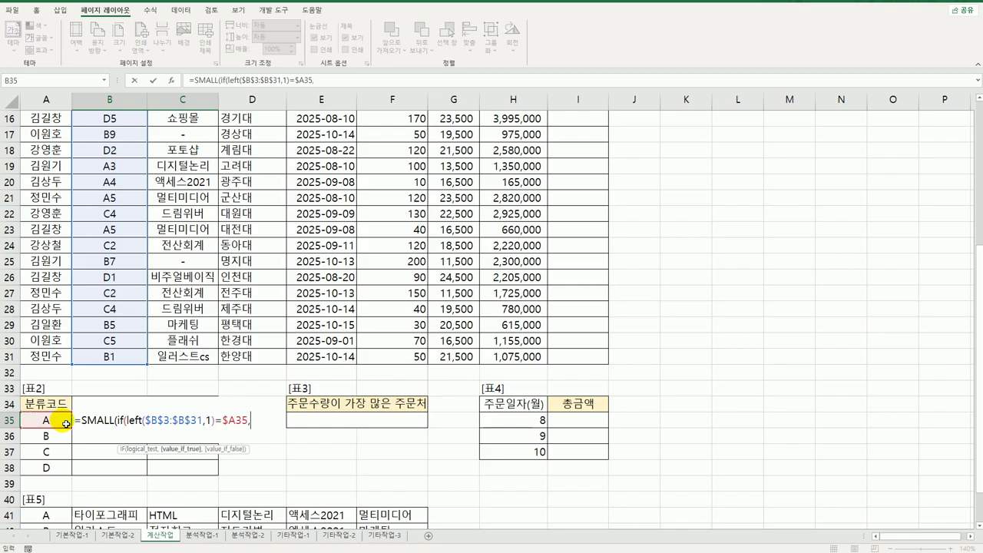
Use the absolute 총금액 range $H$3:$H$31 as the IF function's true value and close IF.
{"action": "scroll", "coordinate": [263, 380], "scroll_direction": "up", "scroll_amount": 5}
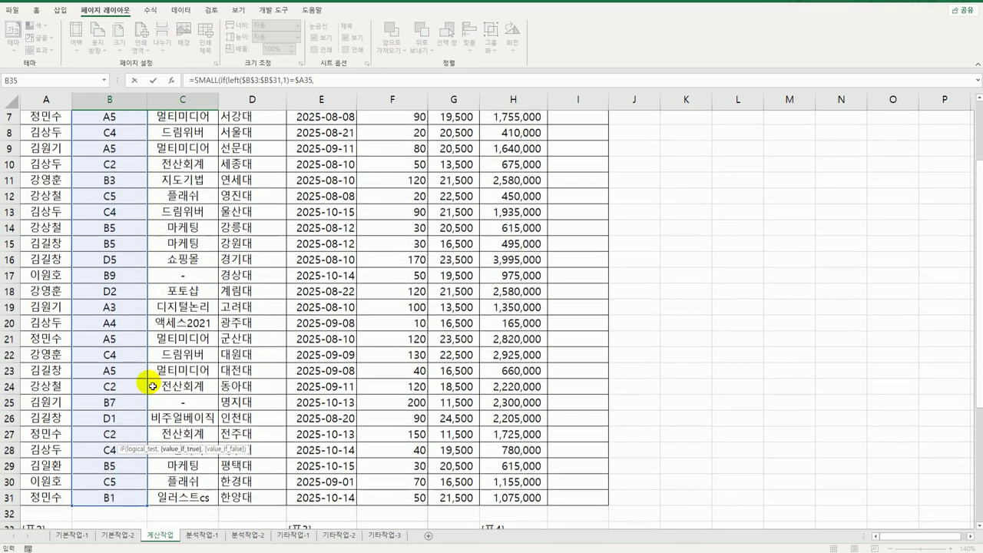
{"action": "left_click_drag", "start_coordinate": [505, 152], "coordinate": [500, 505]}
{"action": "scroll", "coordinate": [500, 503], "scroll_direction": "down", "scroll_amount": 3}
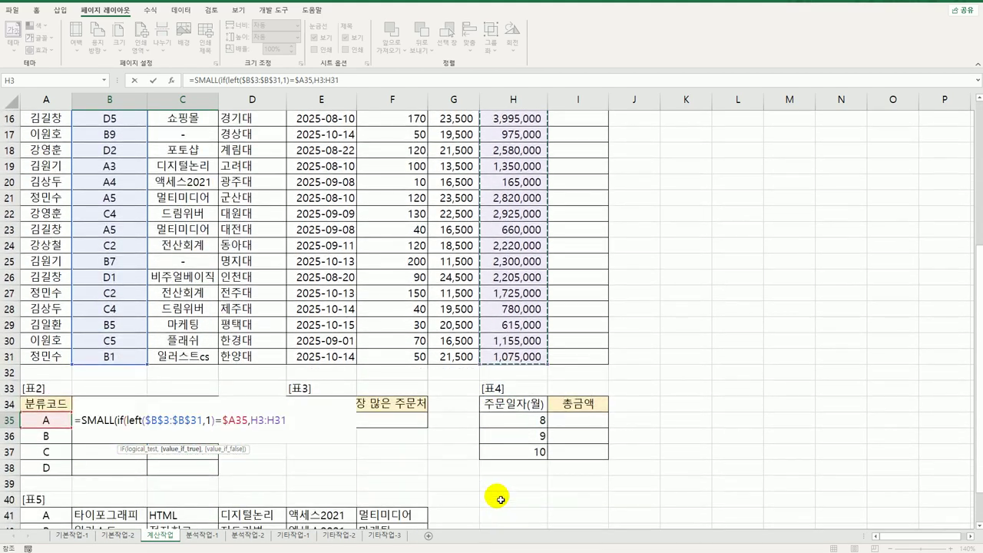
{"action": "key", "text": "F4"}
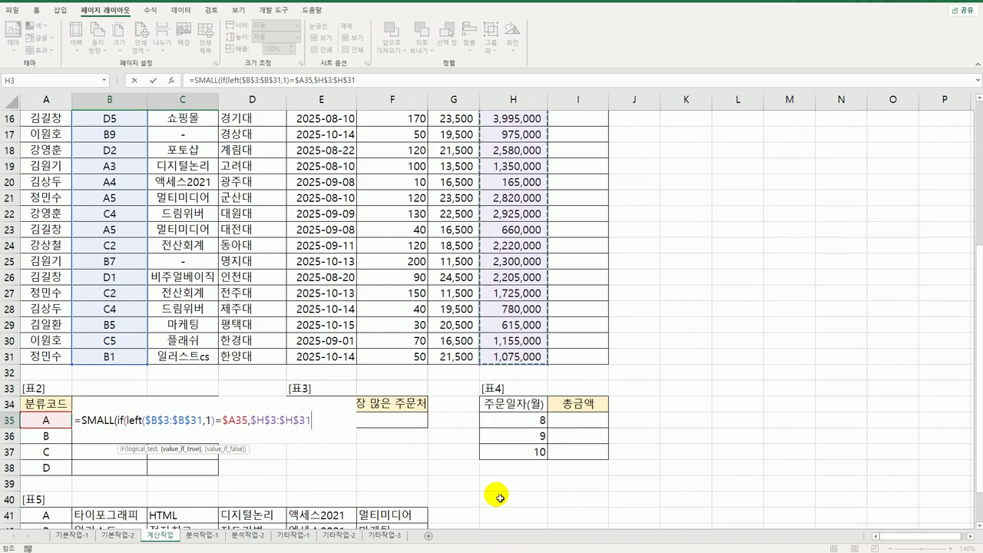
{"action": "type", "text": ")"}
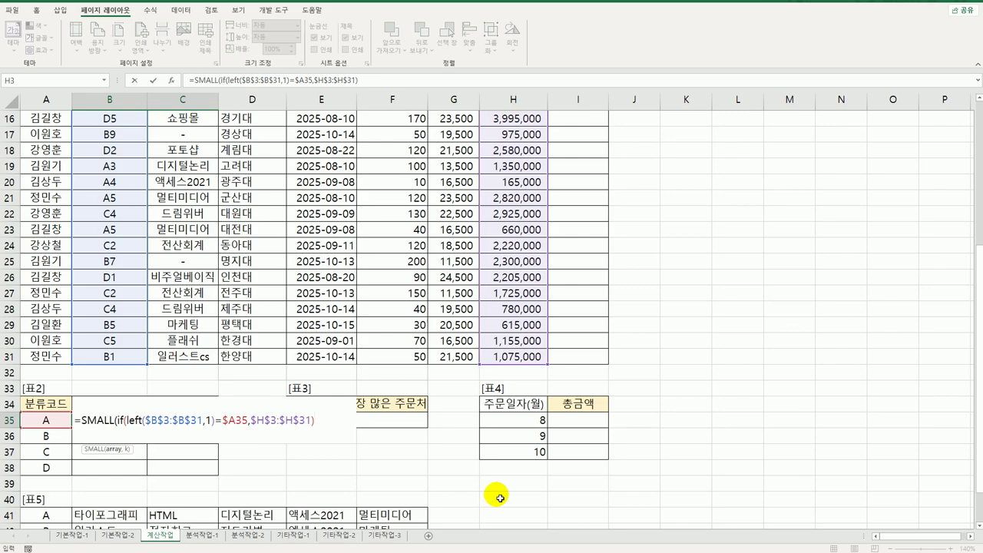
Complete SMALL with {1,2} as k, enter it as an array formula in B35:C35, and fill it down to row 38.
{"action": "type", "text": ","}
{"action": "type", "text": "("}
{"action": "type", "text": "1,2}"}
{"action": "type", "text": ")"}
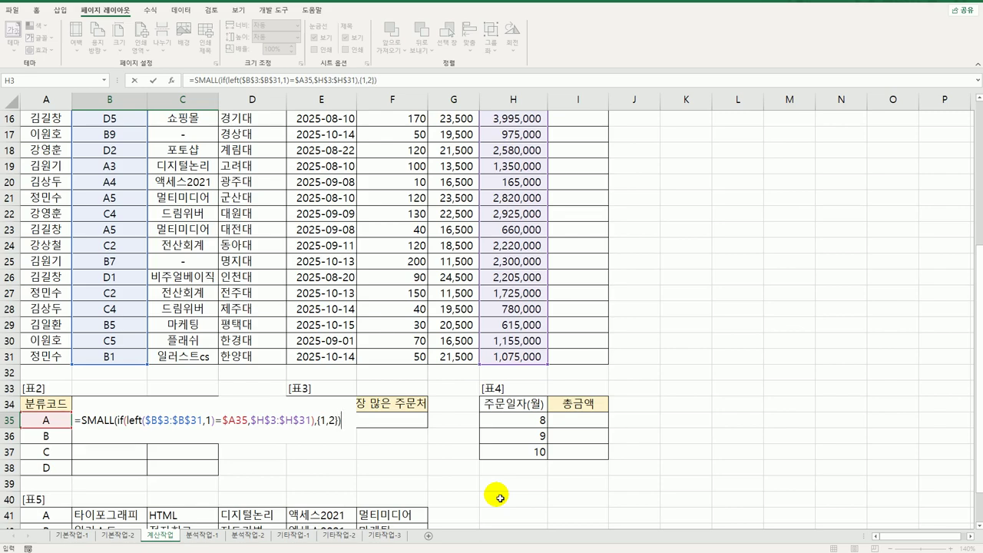
{"action": "key", "text": "ctrl+shift+Return"}
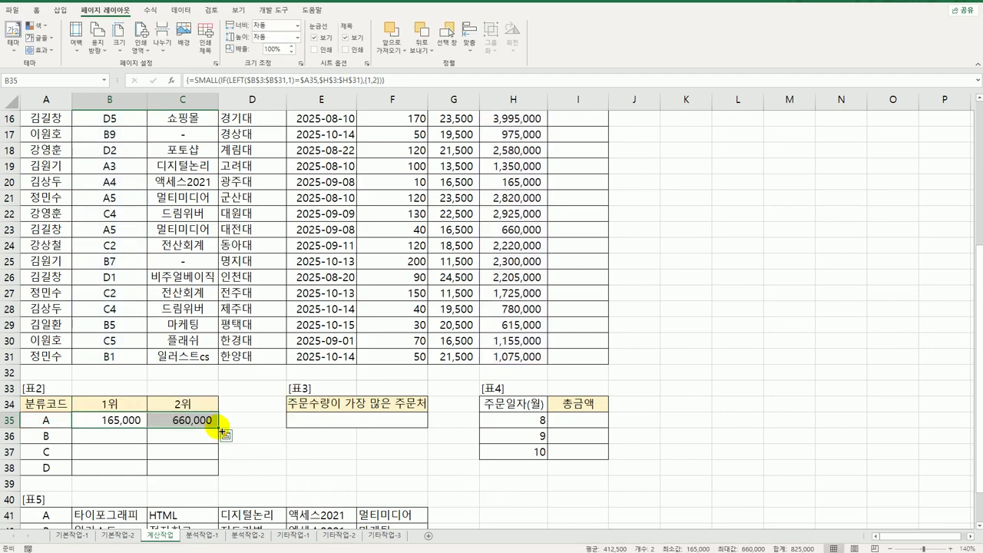
{"action": "left_click_drag", "start_coordinate": [218, 427], "coordinate": [218, 477]}
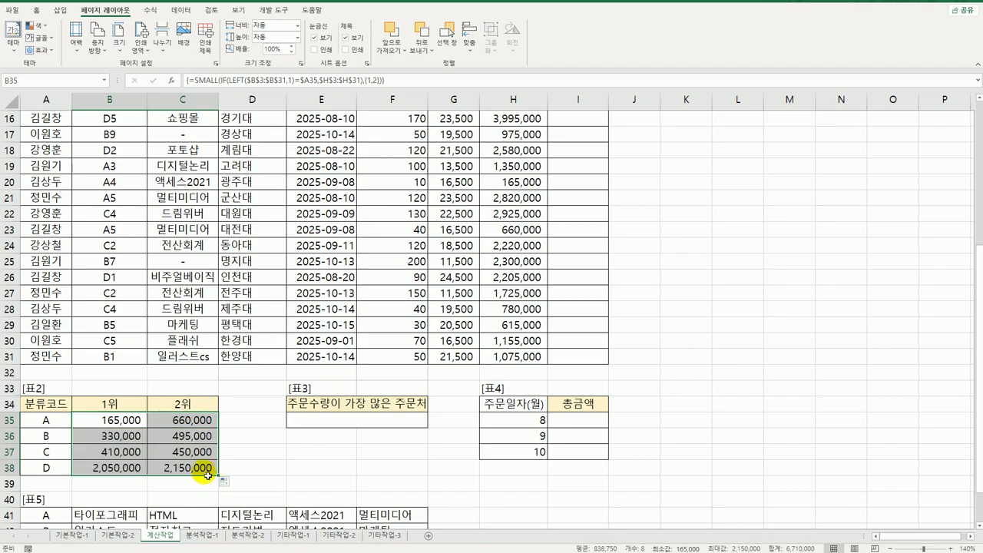
{"action": "left_click", "coordinate": [205, 475]}
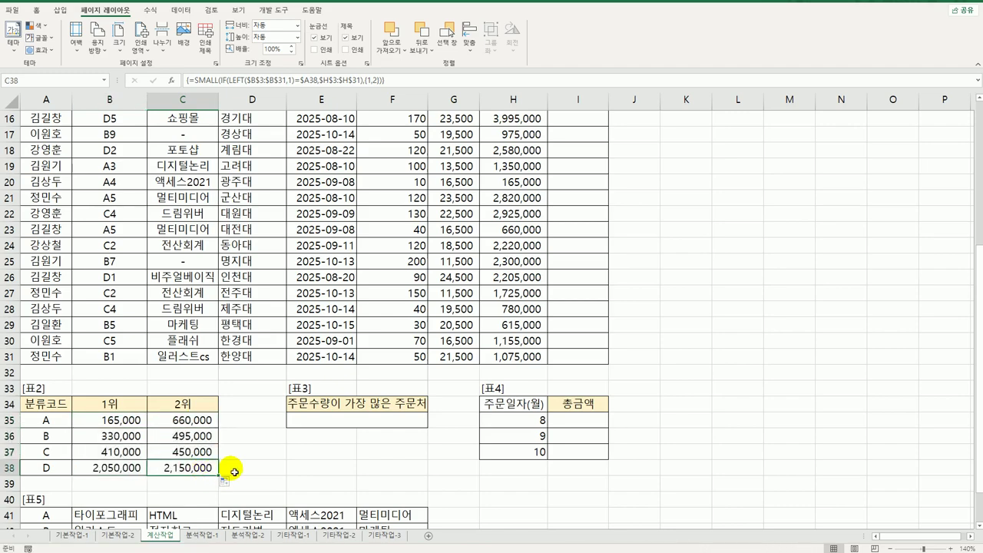
Start an XMATCH formula in E35 of 표3 with MAX of the 주문수량 range F3:F31 as the lookup value.
{"action": "left_click", "coordinate": [415, 426]}
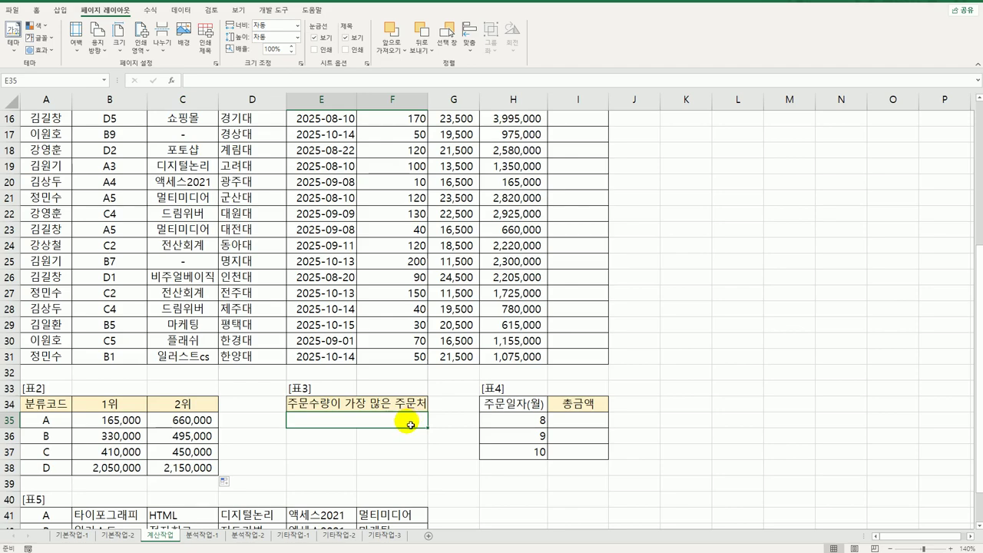
{"action": "type", "text": "="}
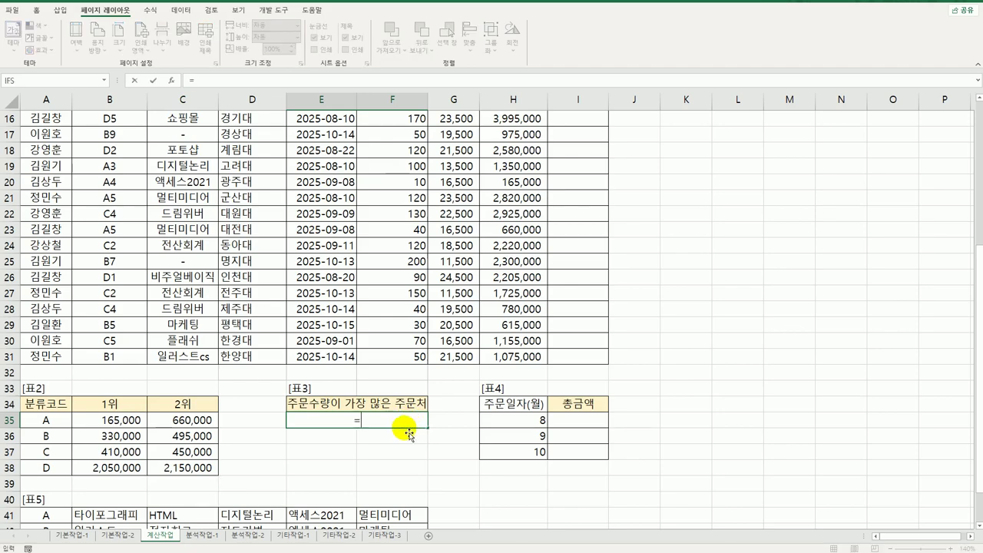
{"action": "type", "text": "m"}
{"action": "key", "text": "BackSpace"}
{"action": "type", "text": "xm"}
{"action": "key", "text": "Tab"}
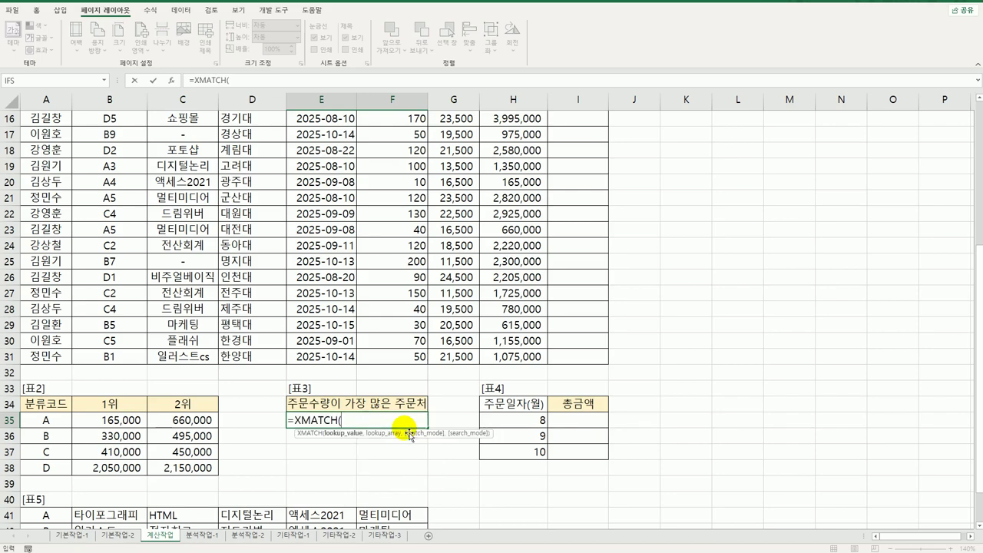
{"action": "type", "text": "max("}
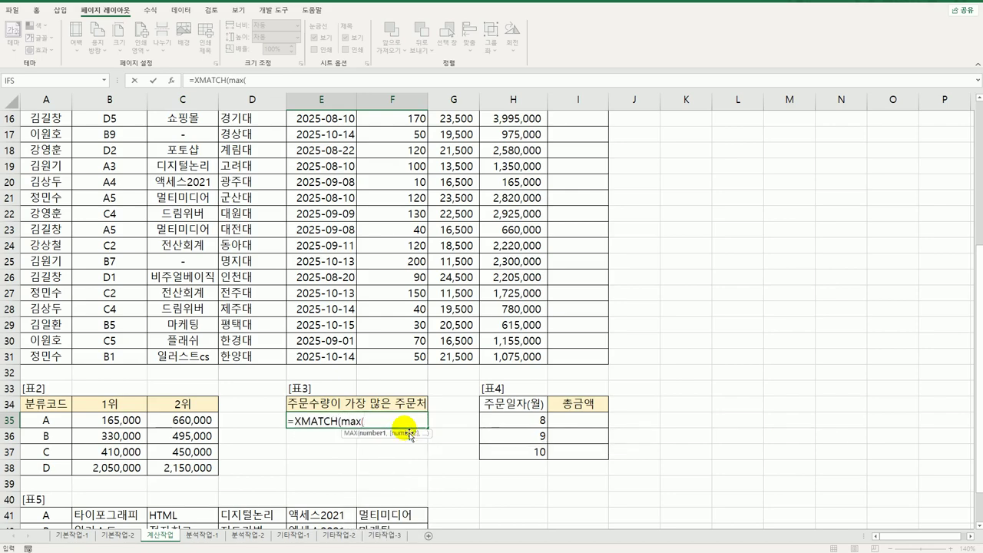
{"action": "scroll", "coordinate": [415, 430], "scroll_direction": "up", "scroll_amount": 5}
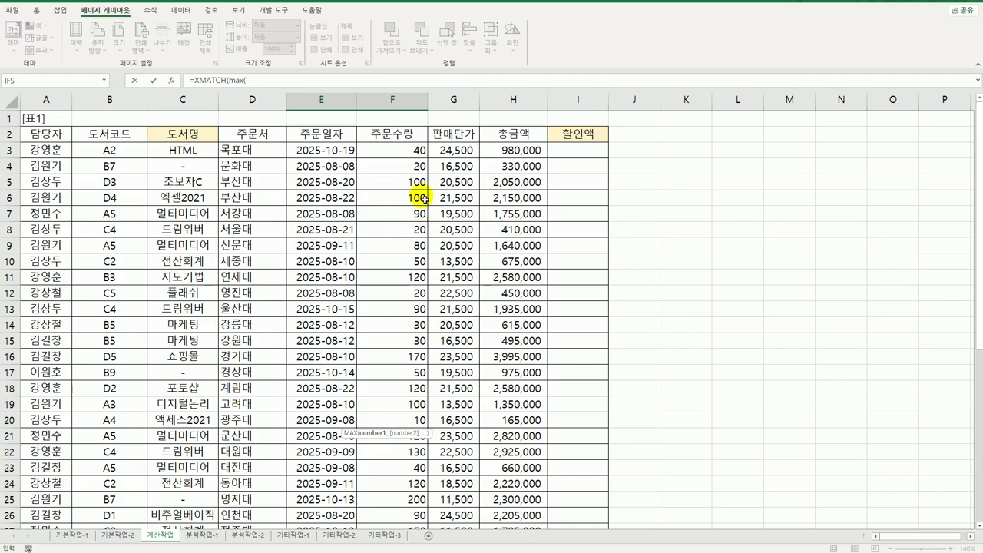
{"action": "left_click", "coordinate": [396, 151]}
{"action": "left_click_drag", "start_coordinate": [411, 175], "coordinate": [405, 507]}
{"action": "type", "text": "),"}
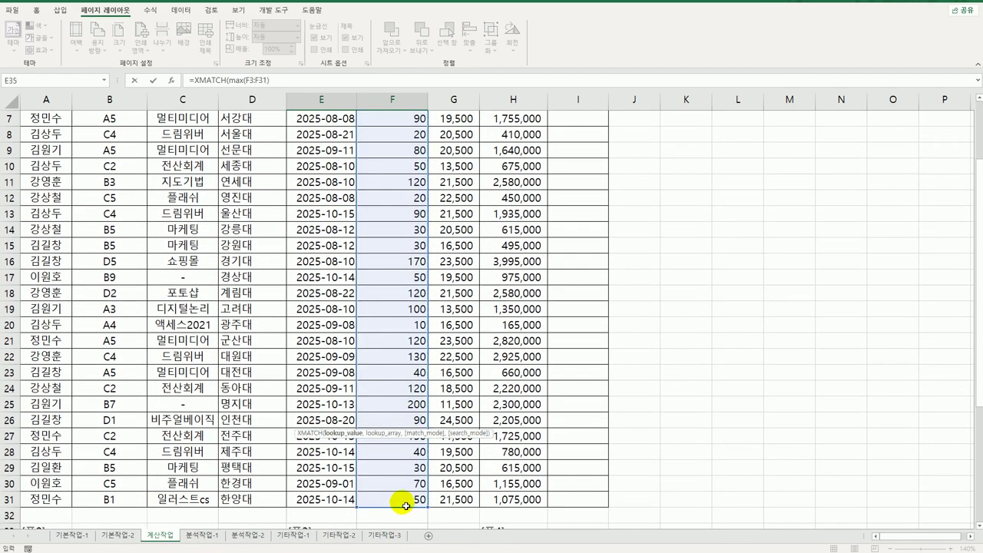
Set the XMATCH lookup array to the 주문수량 range F3:F31 and close the formula.
{"action": "scroll", "coordinate": [404, 507], "scroll_direction": "down", "scroll_amount": 6}
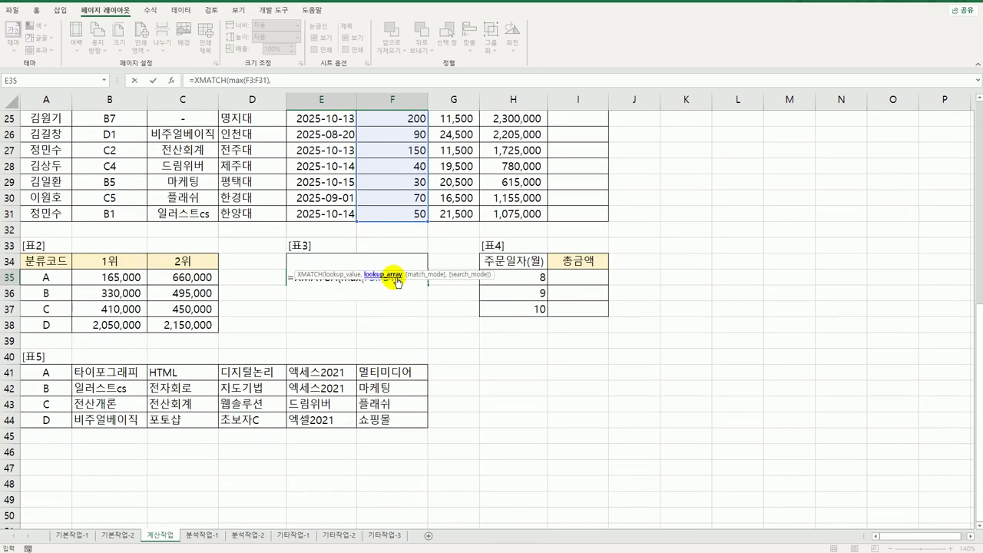
{"action": "scroll", "coordinate": [414, 223], "scroll_direction": "up", "scroll_amount": 8}
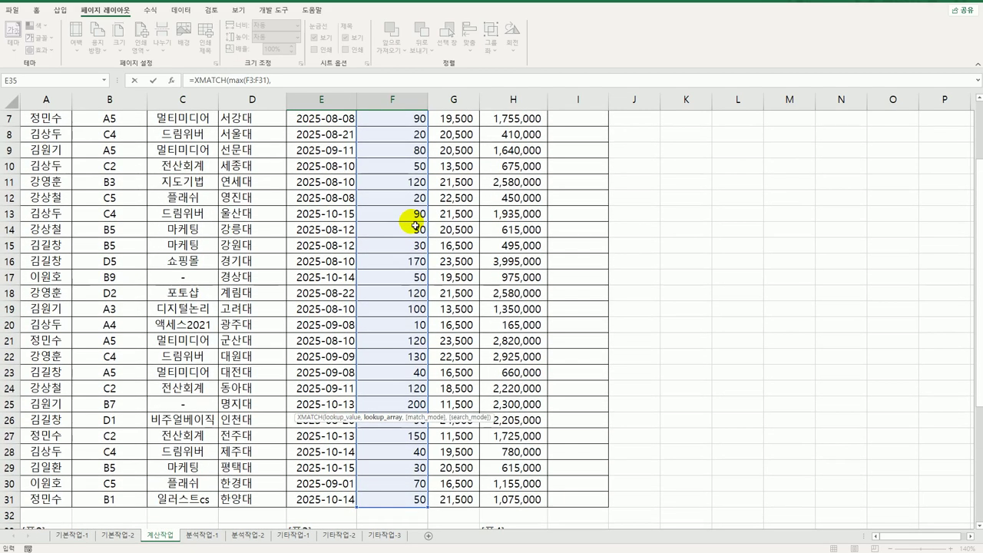
{"action": "left_click_drag", "start_coordinate": [407, 156], "coordinate": [415, 501]}
{"action": "scroll", "coordinate": [412, 510], "scroll_direction": "down", "scroll_amount": 3}
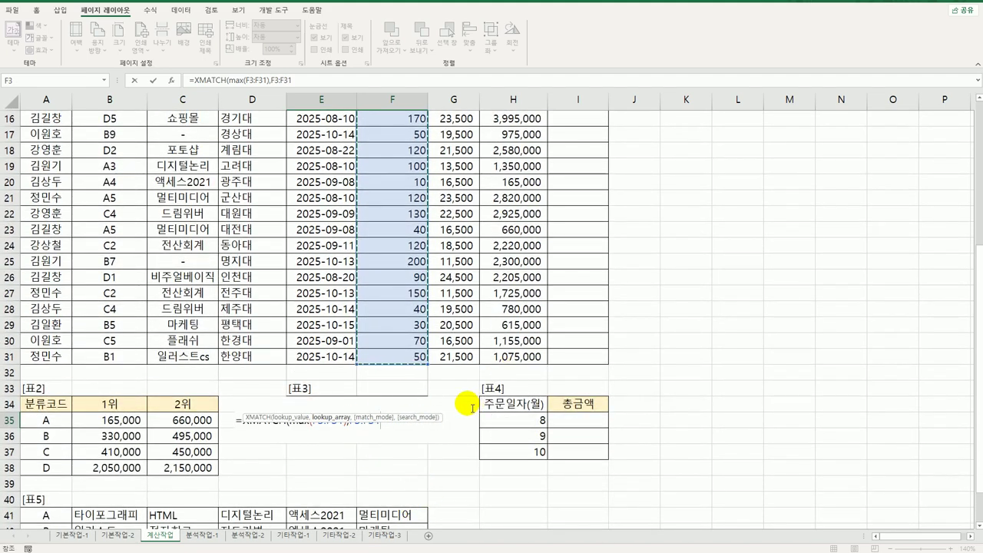
{"action": "type", "text": ")"}
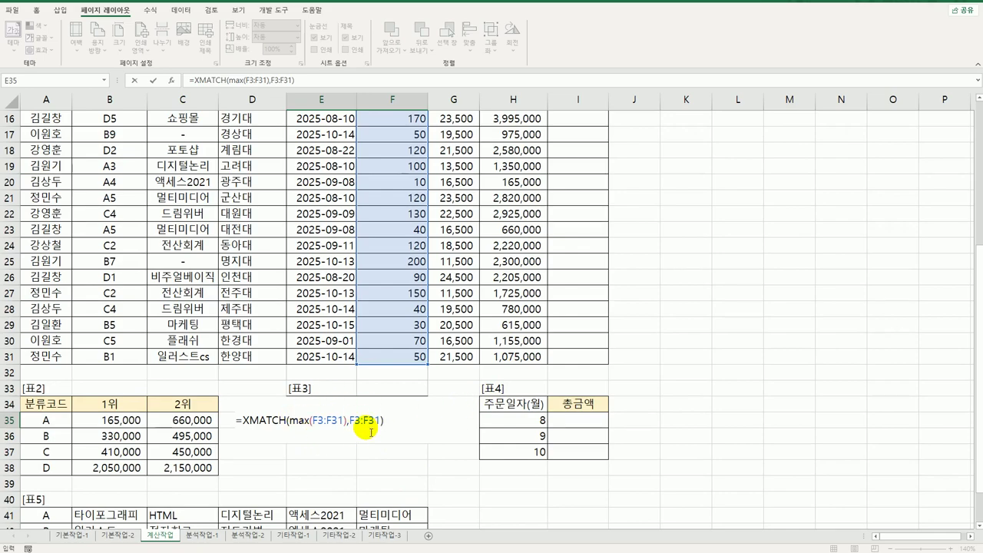
Add exact match mode 0 to the XMATCH formula, enter it in E35, and go back to 표1.
{"action": "key", "text": "Left"}
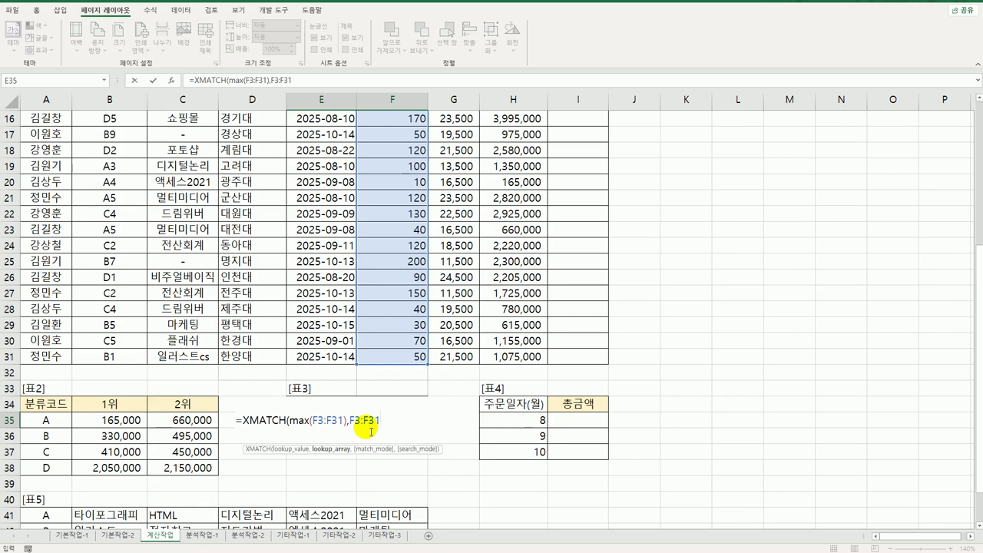
{"action": "type", "text": ","}
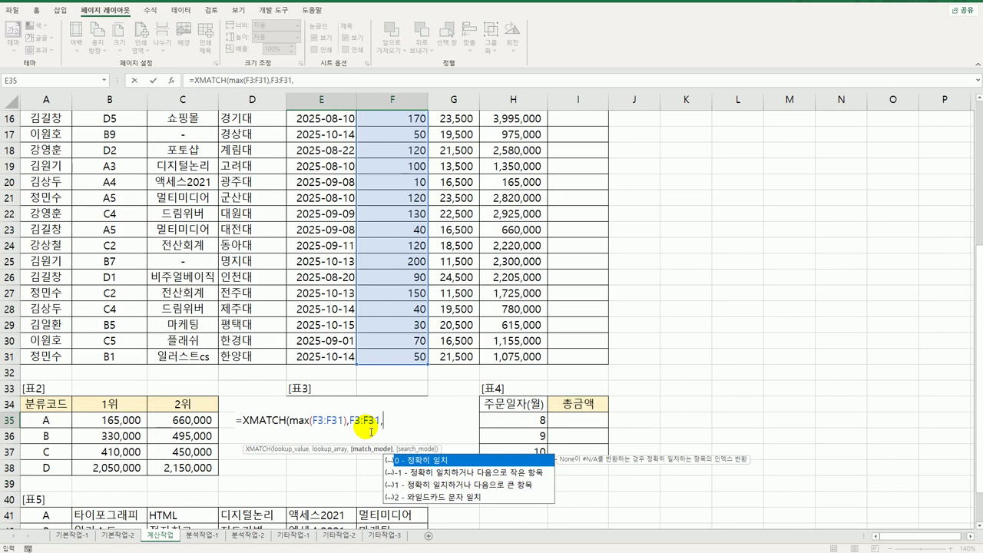
{"action": "type", "text": "0)"}
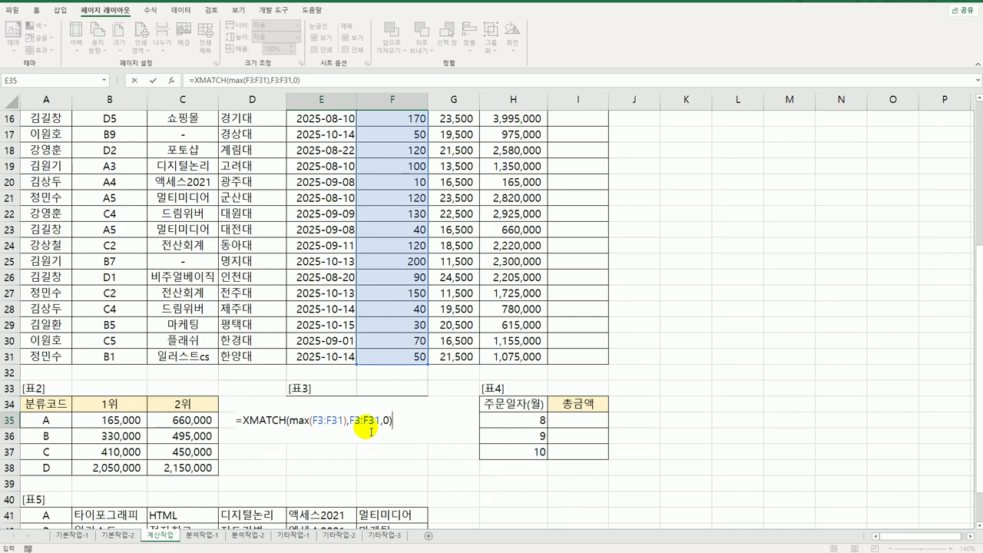
{"action": "key", "text": "Return"}
{"action": "key", "text": "Up"}
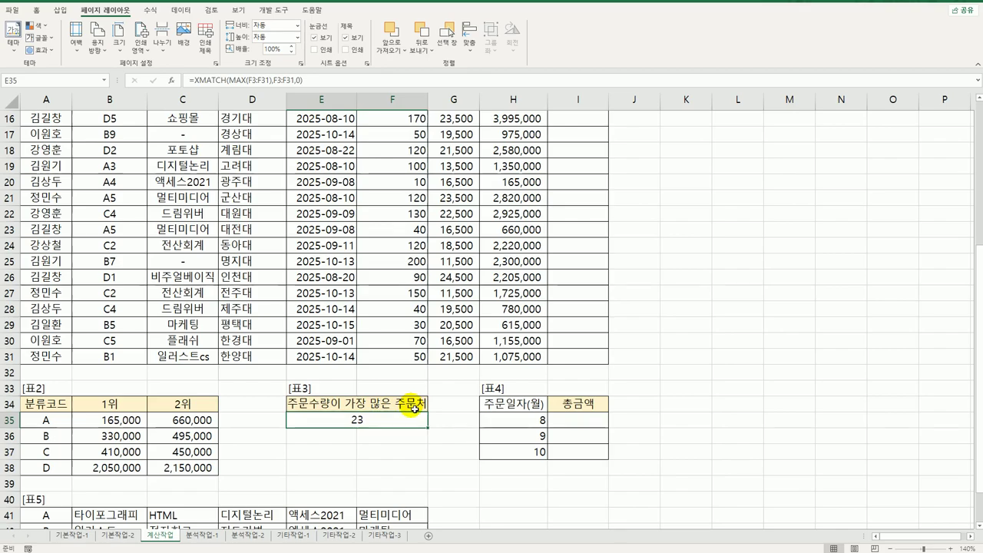
{"action": "scroll", "coordinate": [396, 378], "scroll_direction": "up", "scroll_amount": 5}
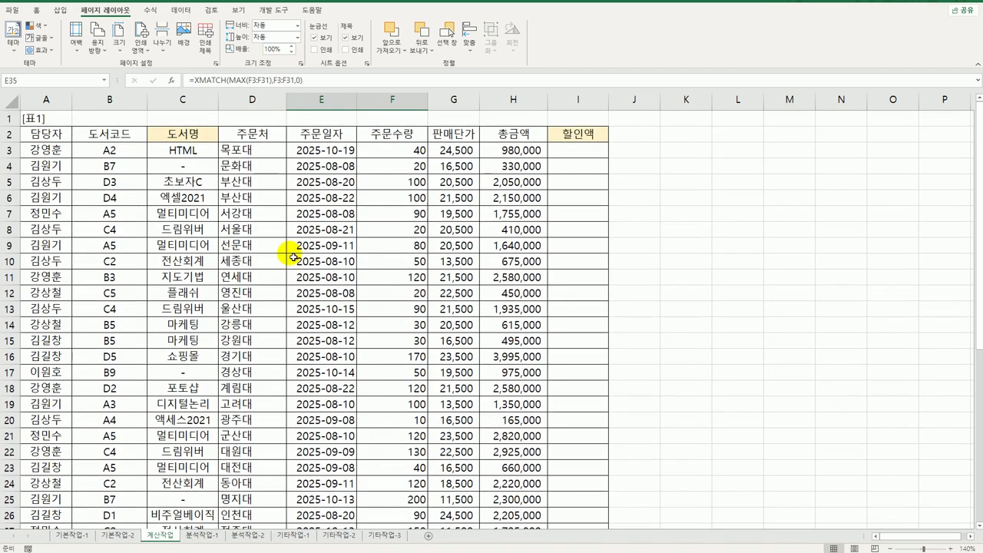
Check the 주문처 range in 표1, reopen the XMATCH formula in E35, and insert INDEX in front of XMATCH.
{"action": "left_click_drag", "start_coordinate": [251, 150], "coordinate": [259, 491]}
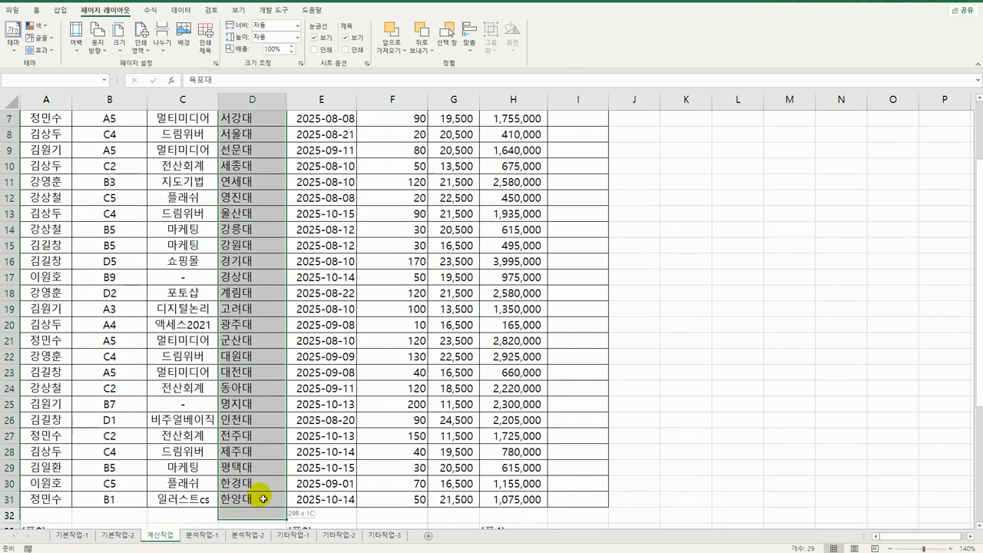
{"action": "scroll", "coordinate": [317, 476], "scroll_direction": "down", "scroll_amount": 6}
{"action": "left_click", "coordinate": [330, 274]}
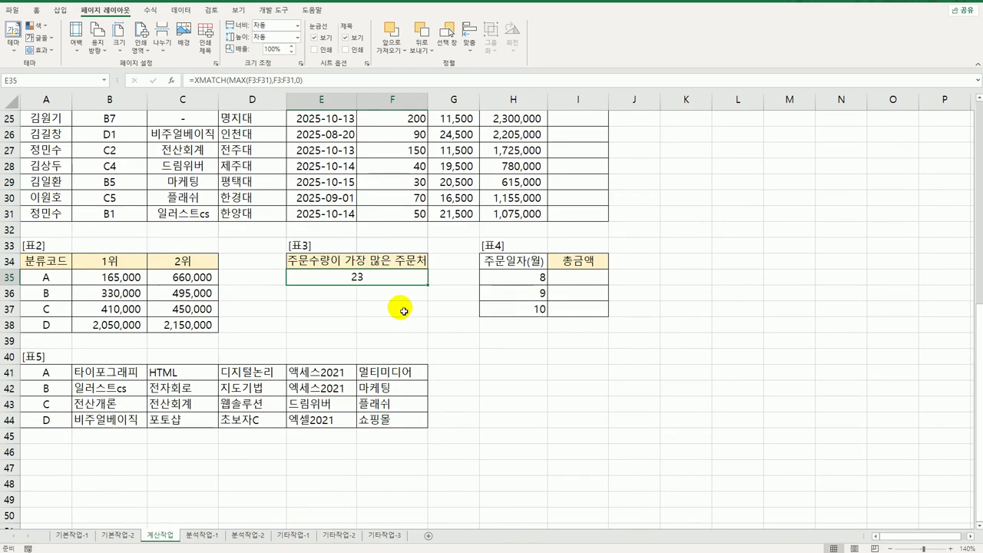
{"action": "double_click", "coordinate": [358, 279]}
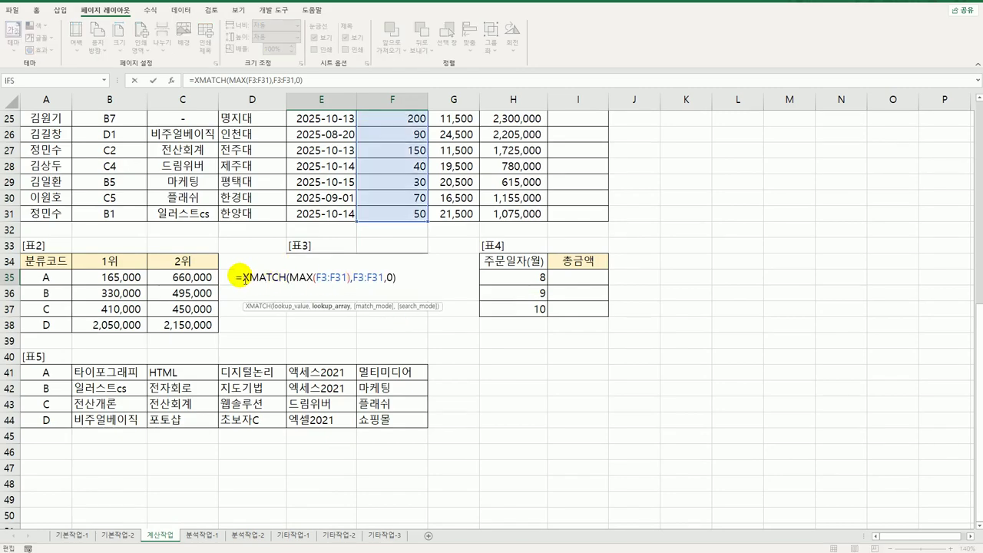
{"action": "left_click", "coordinate": [242, 276]}
{"action": "type", "text": "In"}
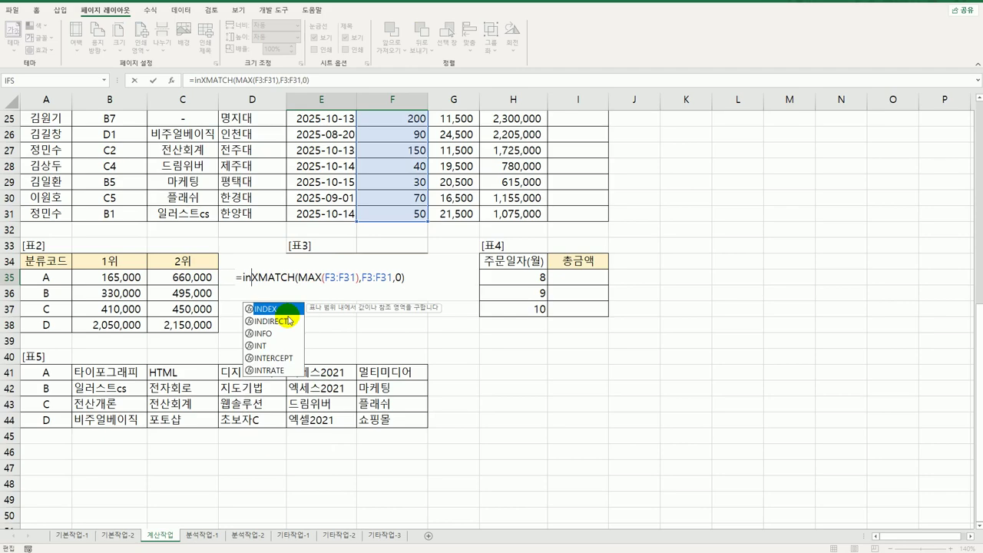
{"action": "key", "text": "Tab"}
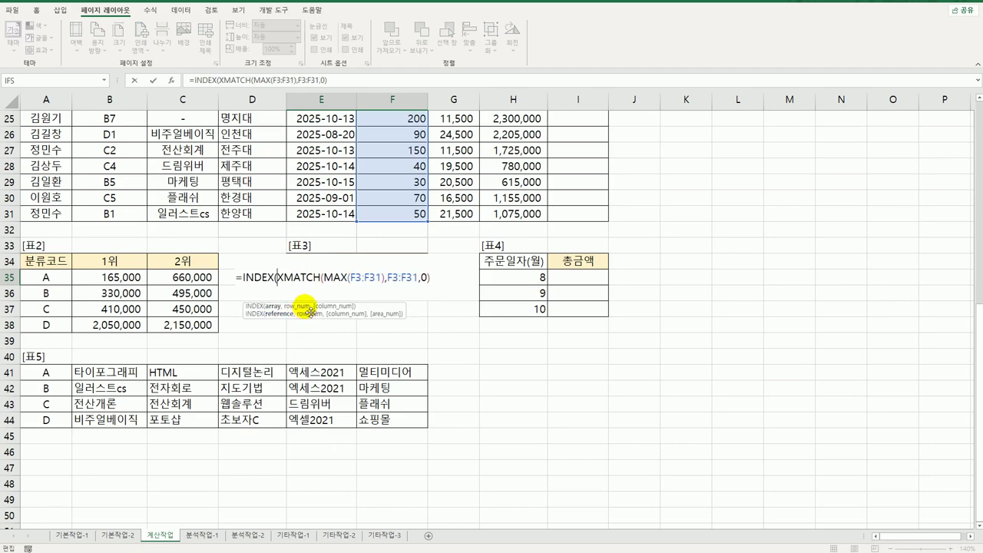
Set the INDEX array to the 주문처 range D3:D31 with XMATCH as the row number, then close and enter the formula.
{"action": "scroll", "coordinate": [340, 263], "scroll_direction": "up", "scroll_amount": 6}
{"action": "scroll", "coordinate": [340, 263], "scroll_direction": "up", "scroll_amount": 2}
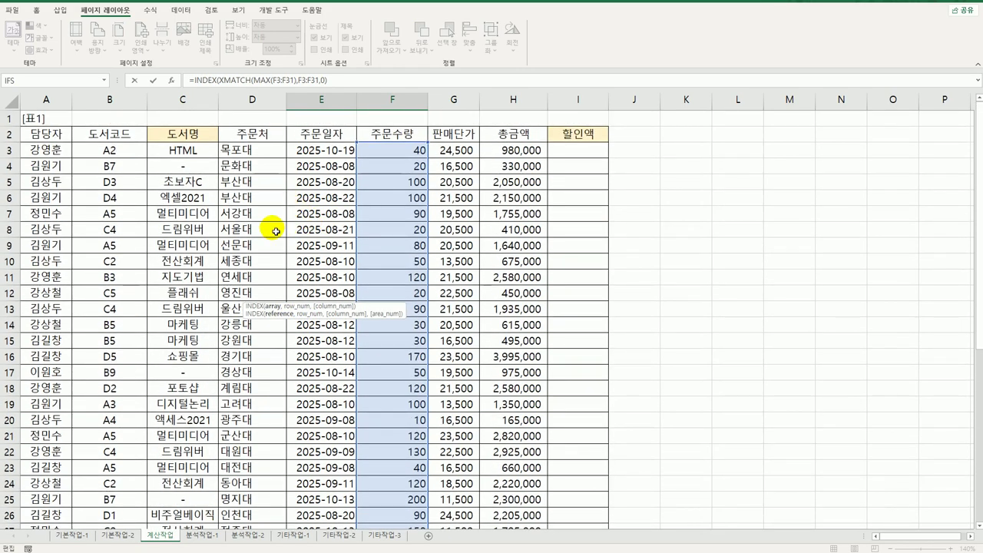
{"action": "left_click_drag", "start_coordinate": [272, 160], "coordinate": [255, 499]}
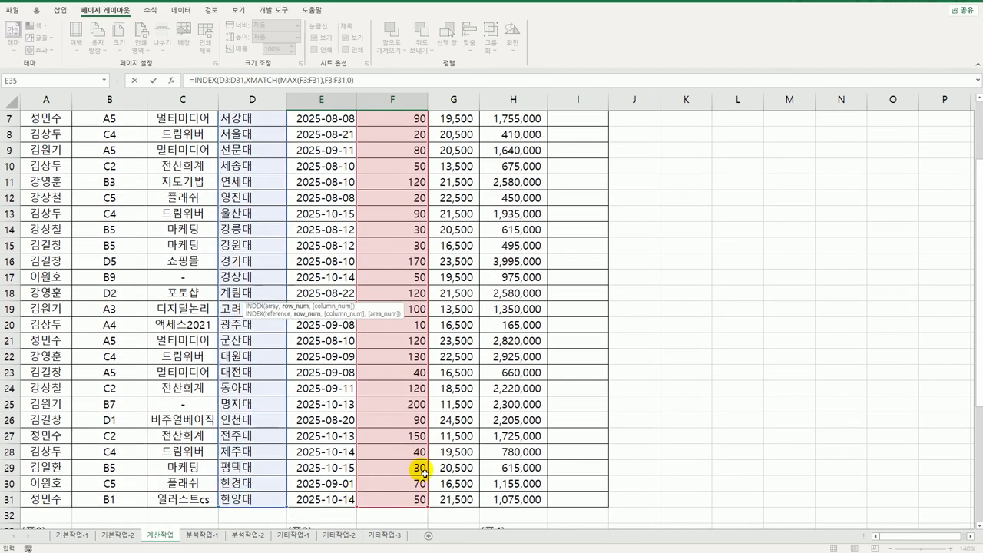
{"action": "type", "text": ","}
{"action": "scroll", "coordinate": [444, 476], "scroll_direction": "down", "scroll_amount": 4}
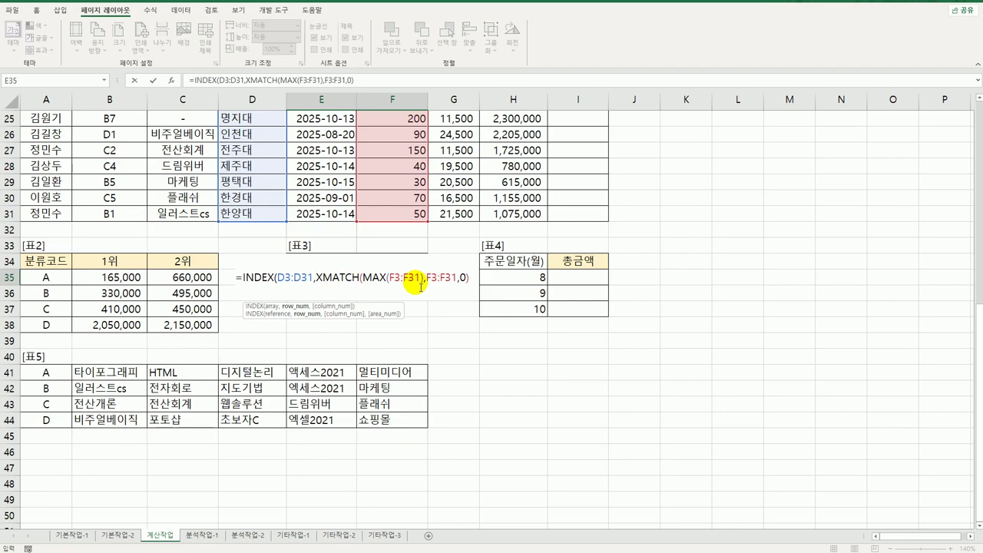
{"action": "left_click", "coordinate": [476, 281]}
{"action": "type", "text": ")"}
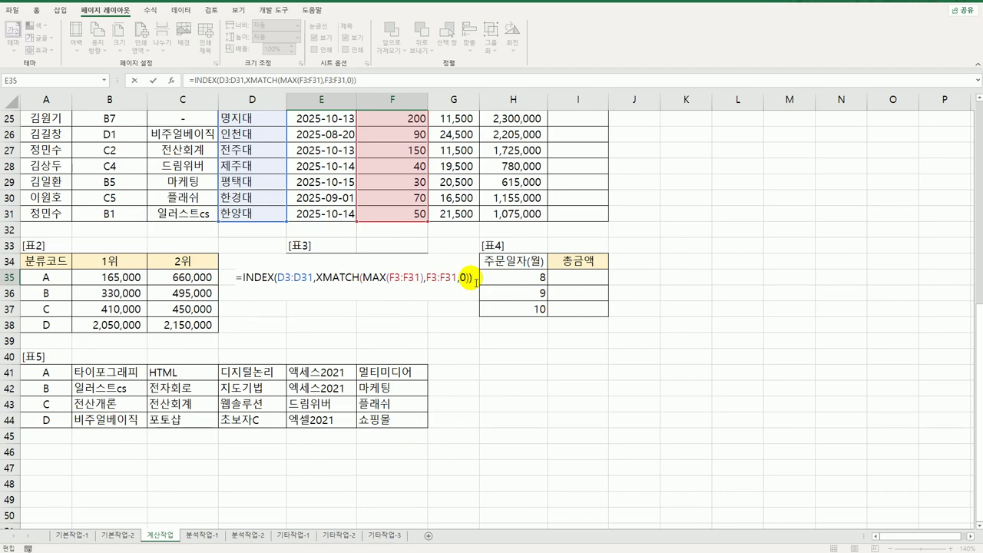
{"action": "key", "text": "Return"}
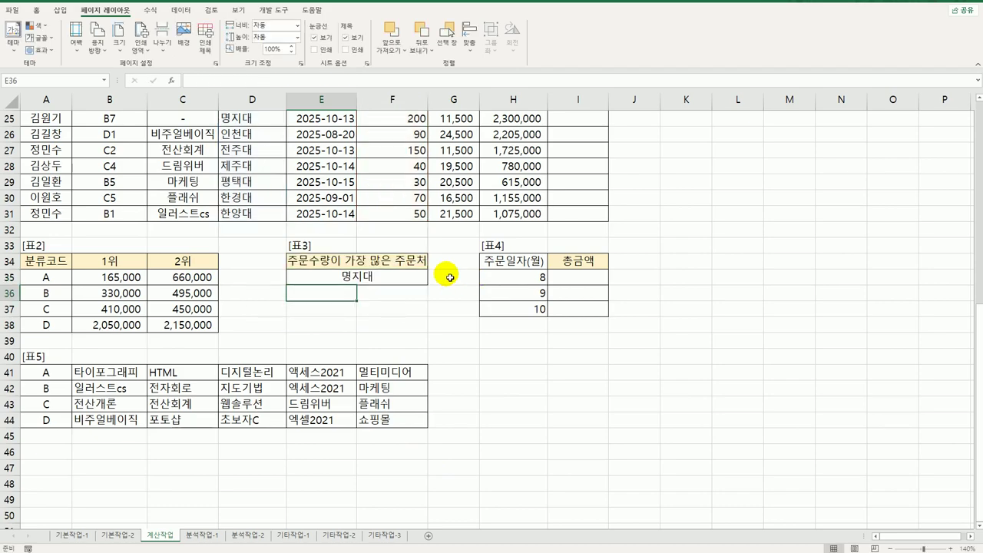
Check the 표3 result against the 주문수량 column and the 주문처 of the row with the largest quantity.
{"action": "scroll", "coordinate": [430, 274], "scroll_direction": "up", "scroll_amount": 8}
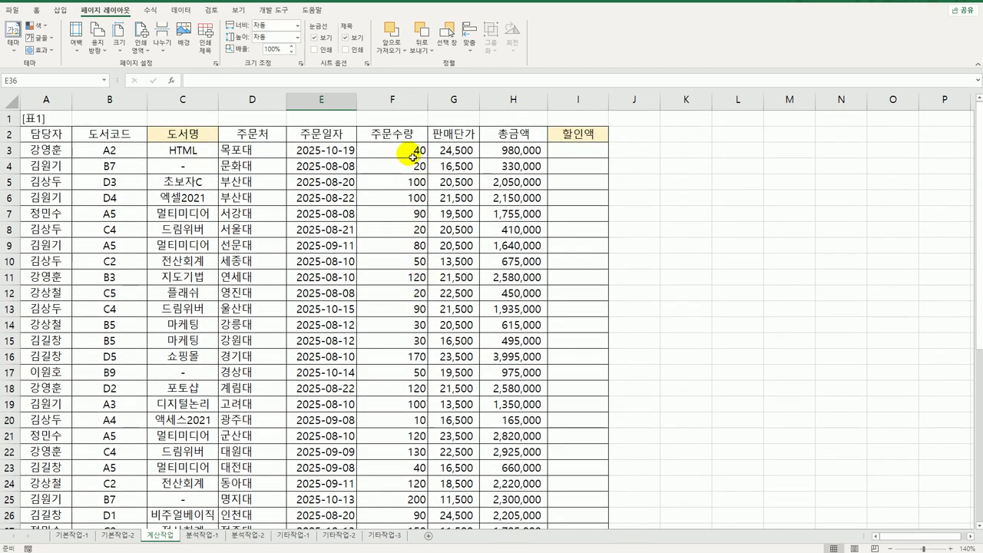
{"action": "left_click_drag", "start_coordinate": [414, 150], "coordinate": [418, 497]}
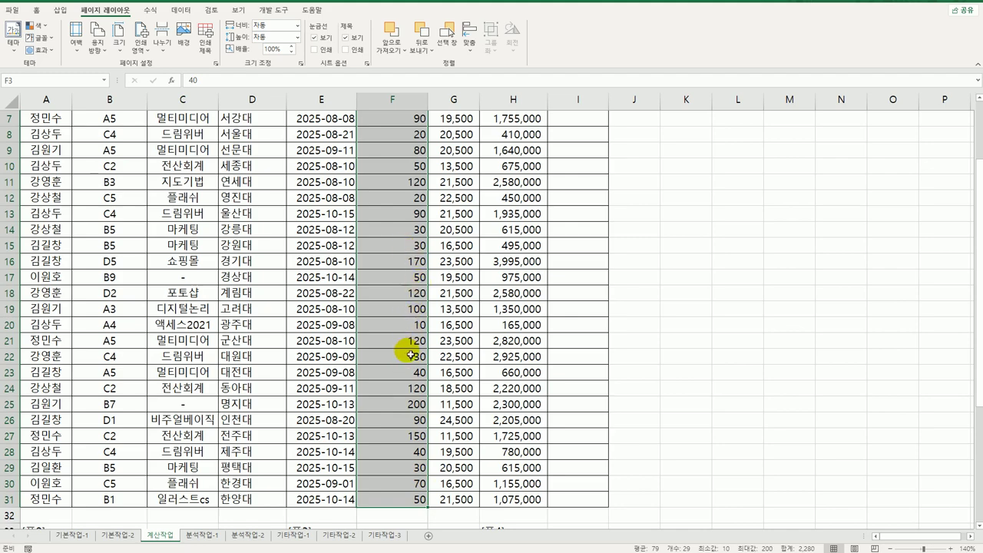
{"action": "left_click_drag", "start_coordinate": [400, 404], "coordinate": [248, 399]}
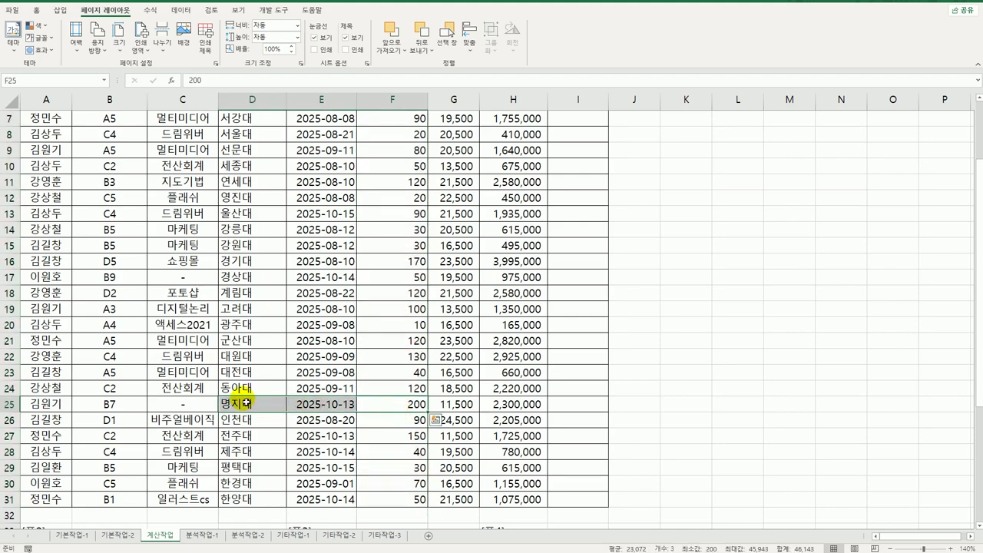
{"action": "left_click", "coordinate": [266, 401]}
{"action": "scroll", "coordinate": [272, 407], "scroll_direction": "down", "scroll_amount": 1}
{"action": "scroll", "coordinate": [273, 407], "scroll_direction": "down", "scroll_amount": 2}
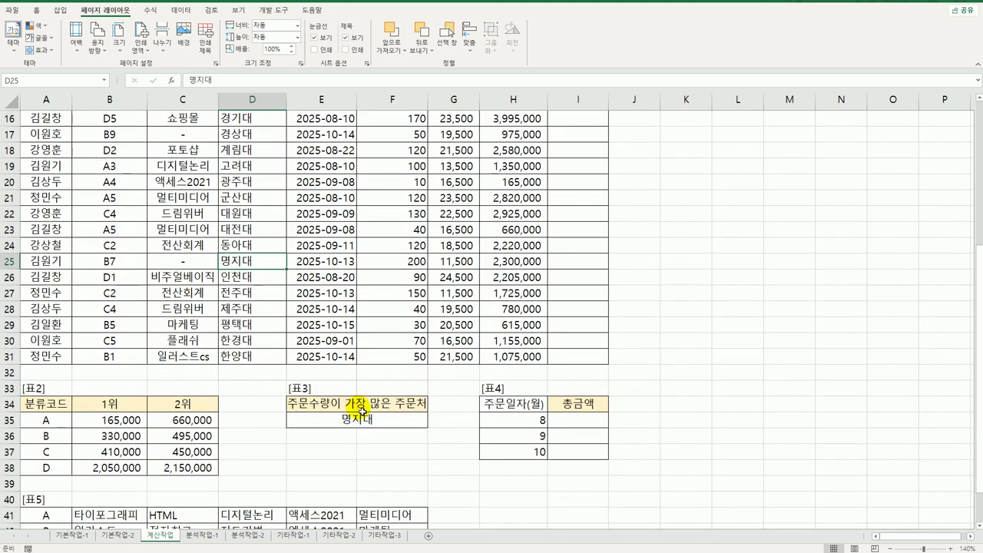
{"action": "left_click", "coordinate": [359, 418]}
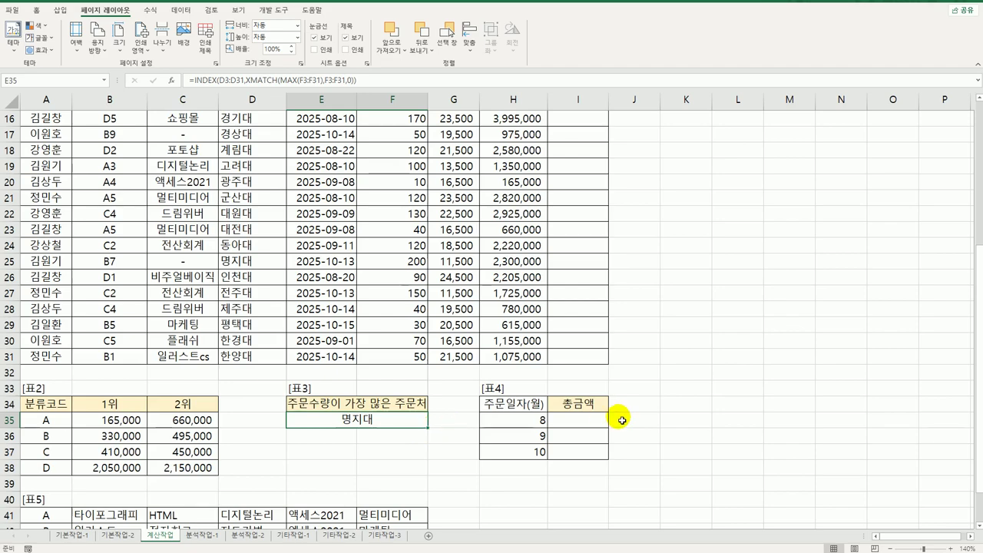
Start a SUM formula in I35 of 표4 with nested IF and MONTH functions.
{"action": "left_click", "coordinate": [588, 421]}
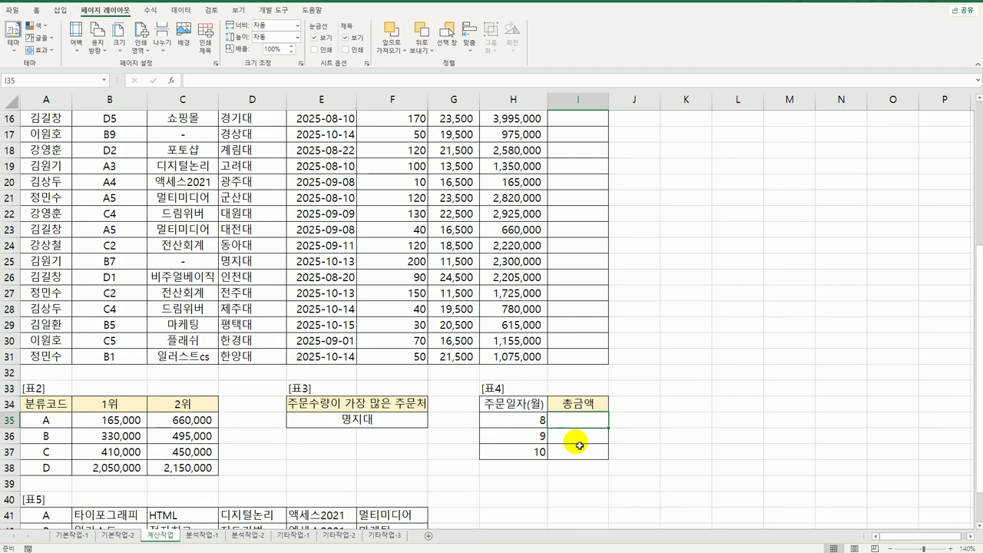
{"action": "type", "text": "=sum("}
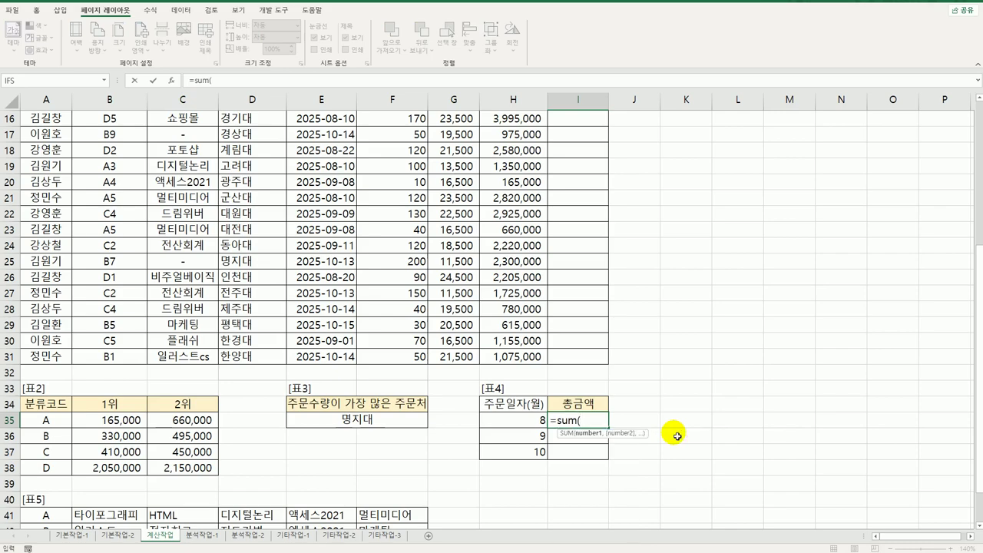
{"action": "type", "text": "if("}
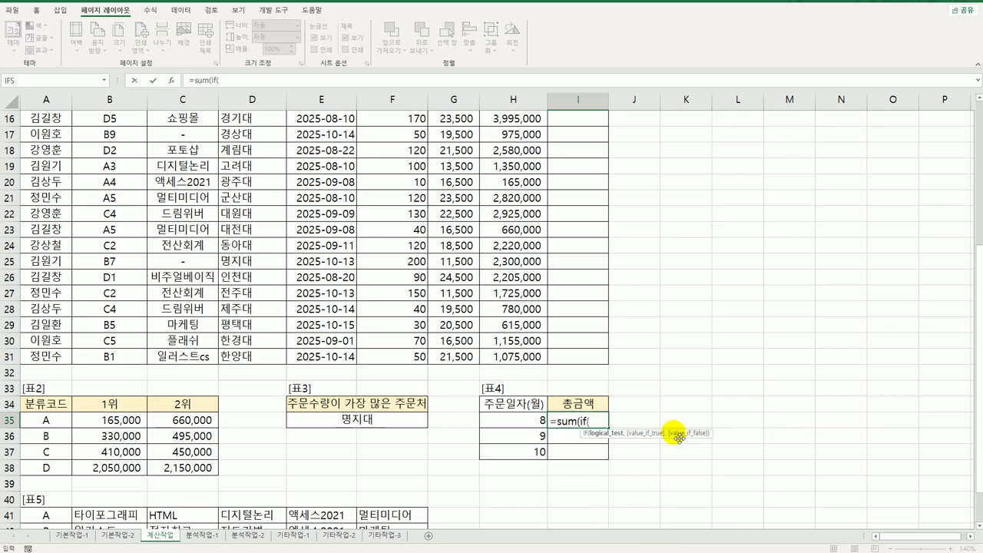
{"action": "type", "text": "mont"}
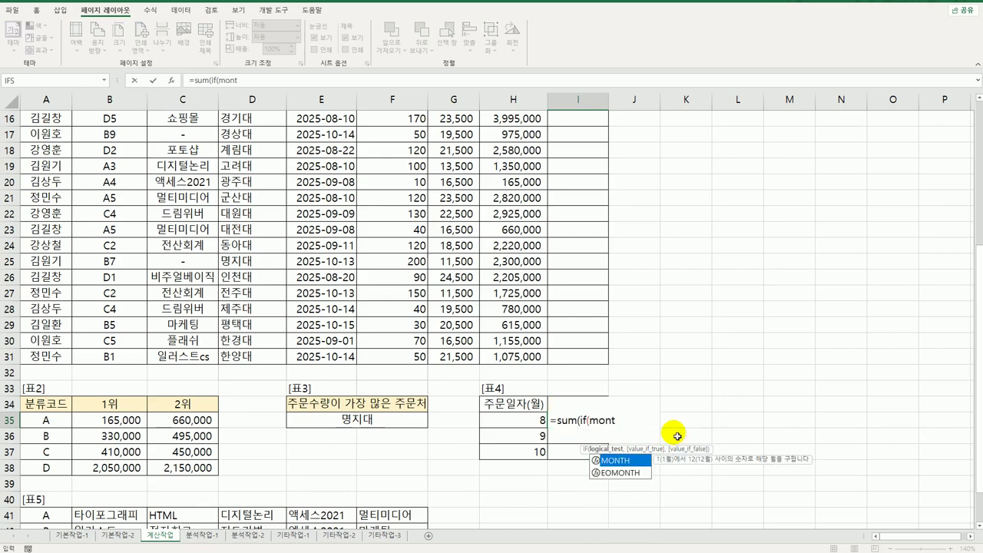
{"action": "key", "text": "Tab"}
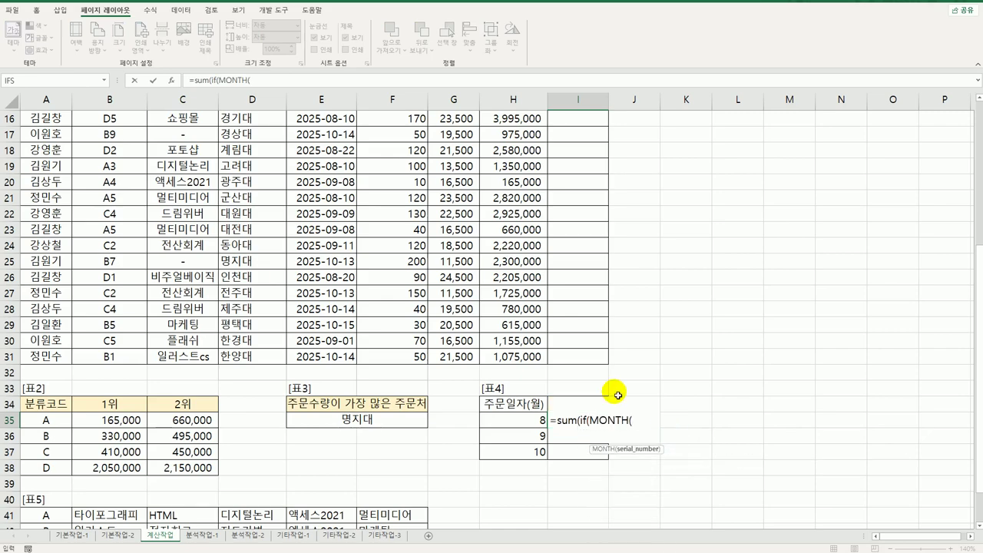
Complete the IF condition as MONTH of the absolute 주문일자 range $E$3:$E$31 equal to H35.
{"action": "scroll", "coordinate": [292, 317], "scroll_direction": "up", "scroll_amount": 5}
{"action": "left_click_drag", "start_coordinate": [320, 150], "coordinate": [327, 509]}
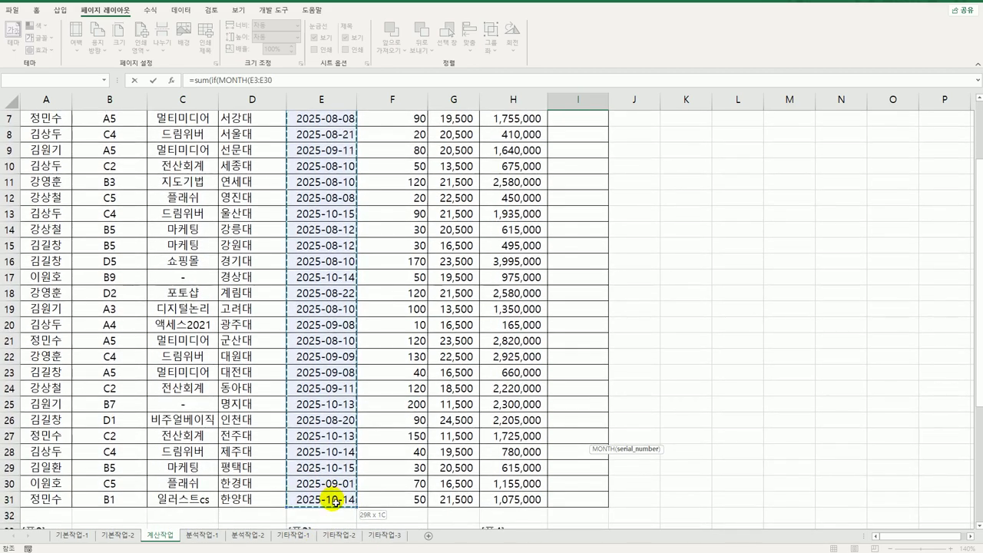
{"action": "key", "text": "F4"}
{"action": "scroll", "coordinate": [345, 500], "scroll_direction": "down", "scroll_amount": 5}
{"action": "scroll", "coordinate": [345, 500], "scroll_direction": "down", "scroll_amount": 1}
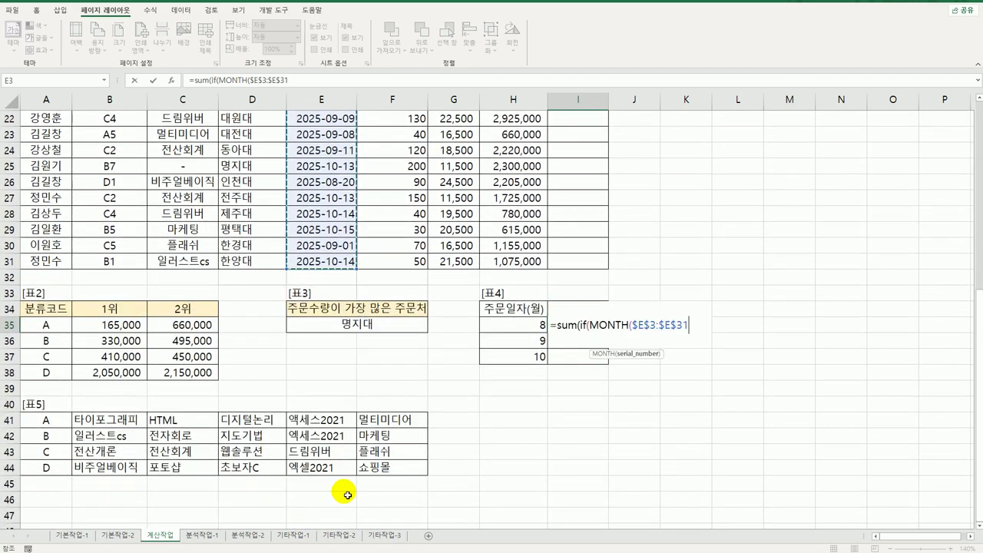
{"action": "type", "text": ")="}
{"action": "key", "text": "Left"}
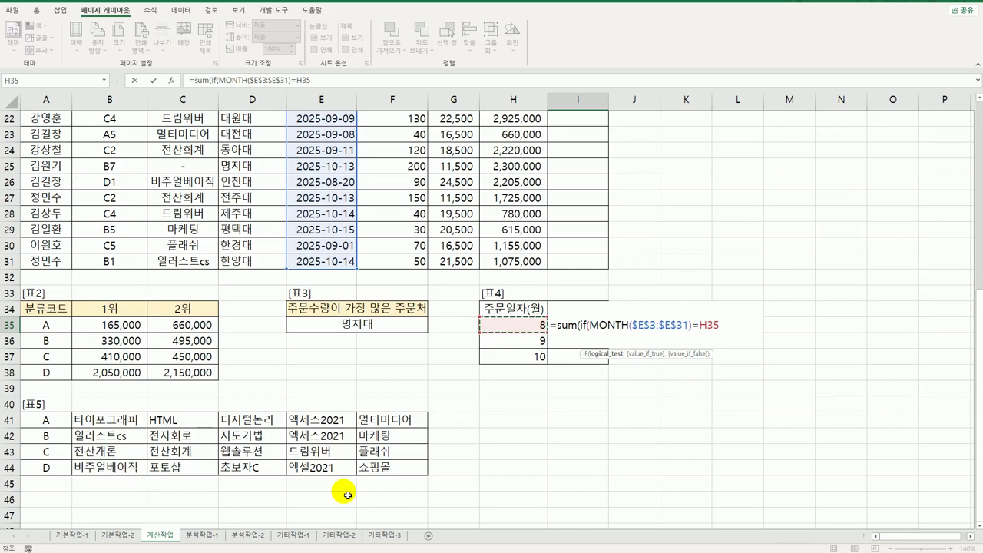
{"action": "type", "text": ","}
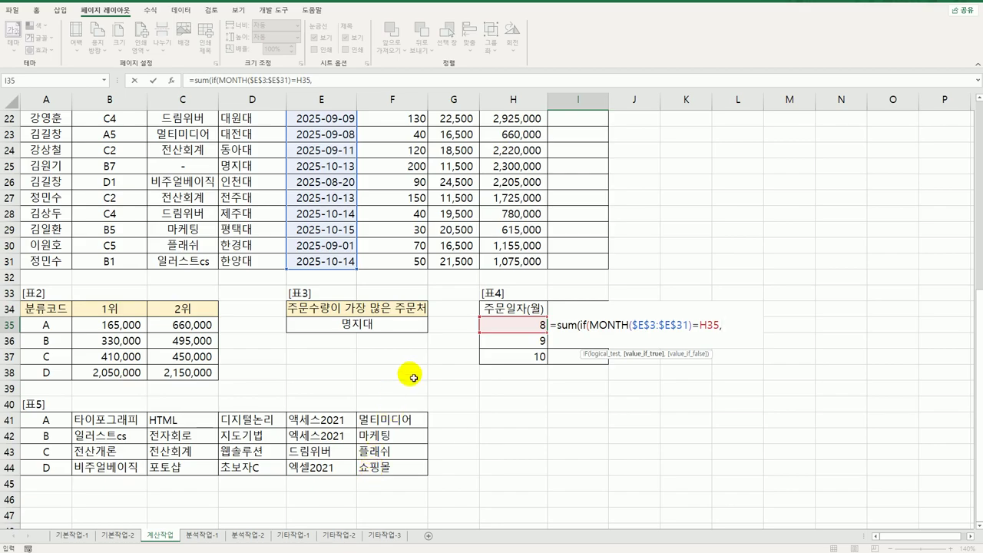
Use the absolute 총금액 range $H$3:$H$31 as the IF true value, enter I35 as an array formula, and fill down to I37.
{"action": "scroll", "coordinate": [410, 364], "scroll_direction": "up", "scroll_amount": 7}
{"action": "left_click_drag", "start_coordinate": [516, 151], "coordinate": [528, 507]}
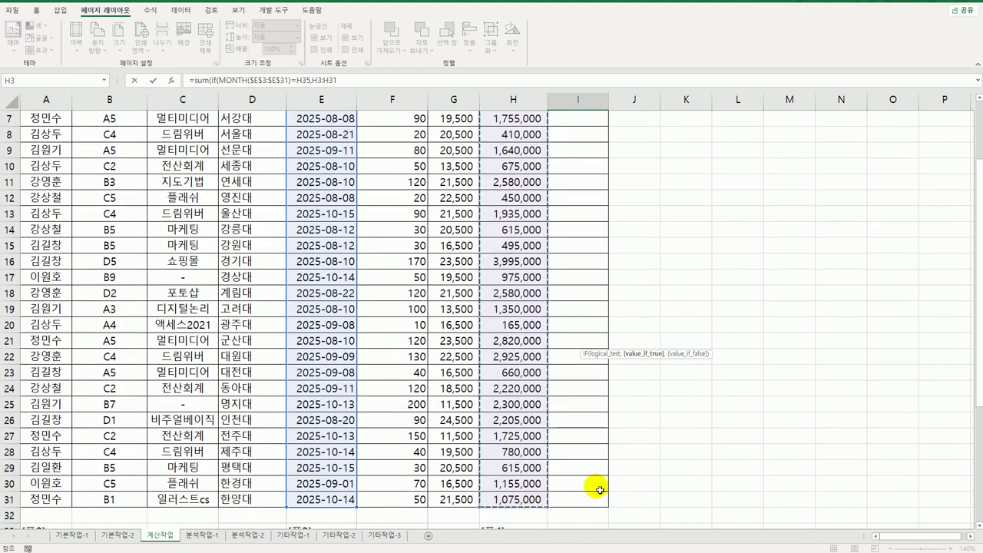
{"action": "scroll", "coordinate": [650, 472], "scroll_direction": "down", "scroll_amount": 3}
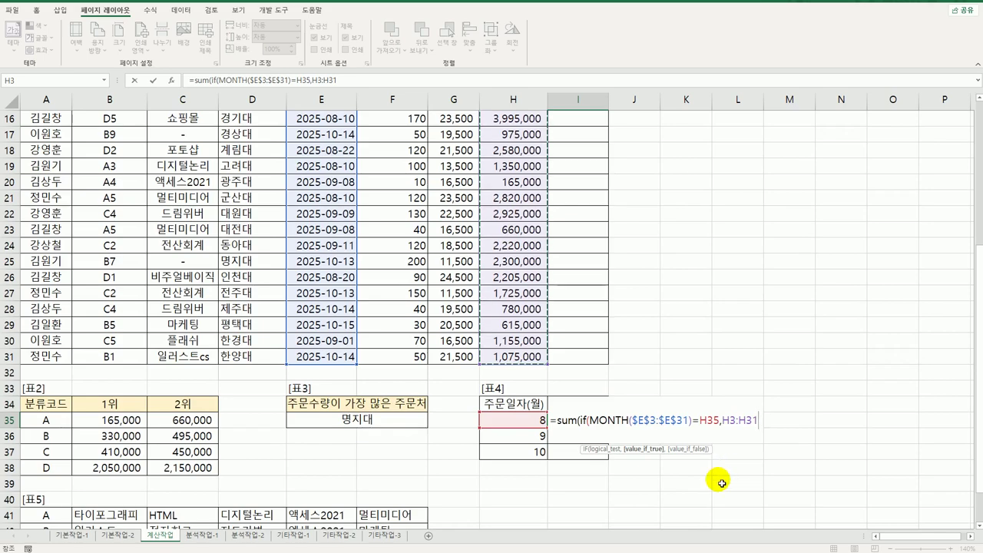
{"action": "key", "text": "F4"}
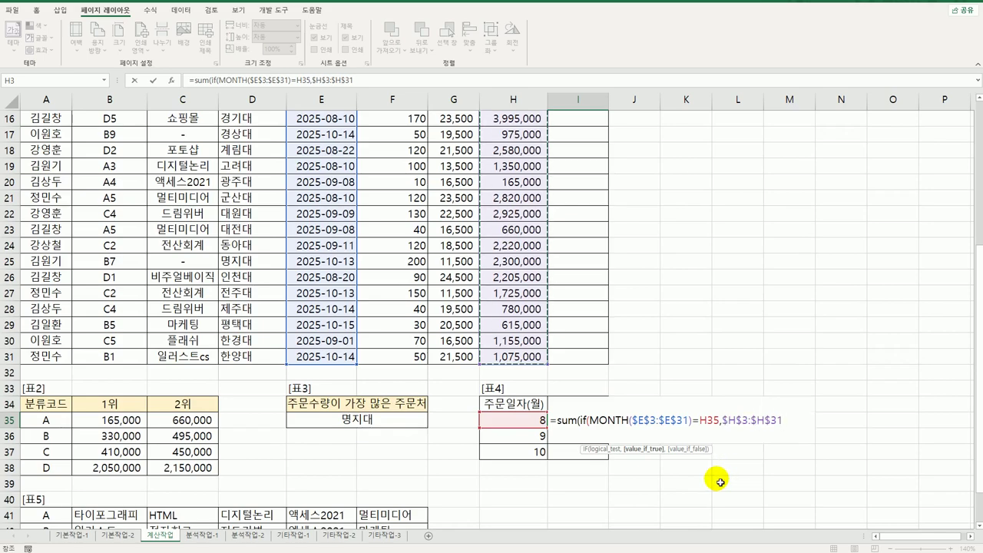
{"action": "type", "text": ")"}
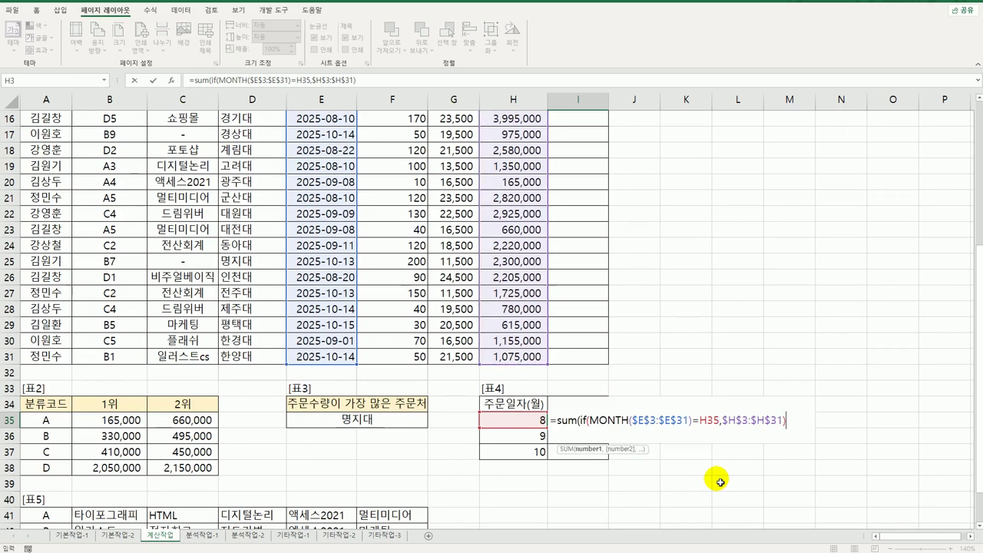
{"action": "type", "text": ")"}
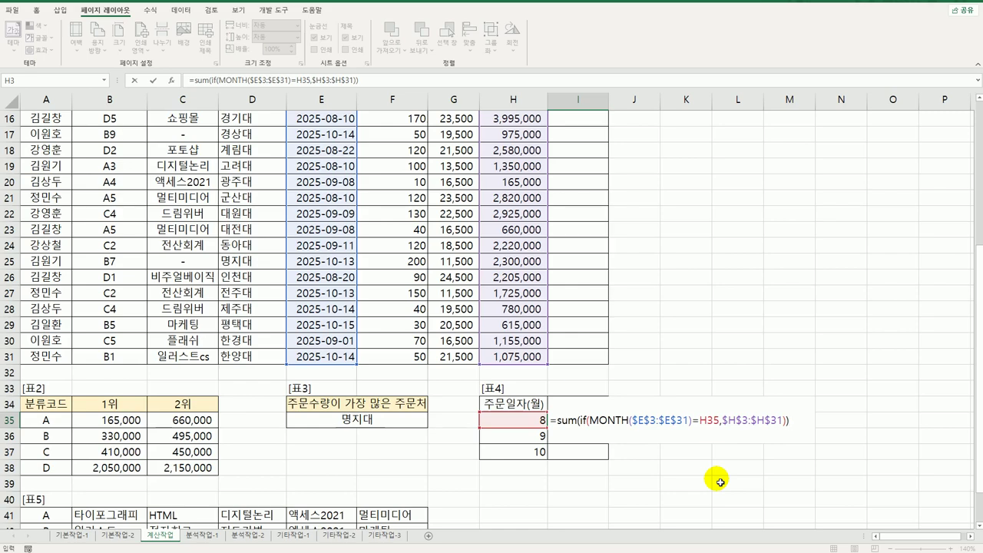
{"action": "key", "text": "ctrl+shift+Return"}
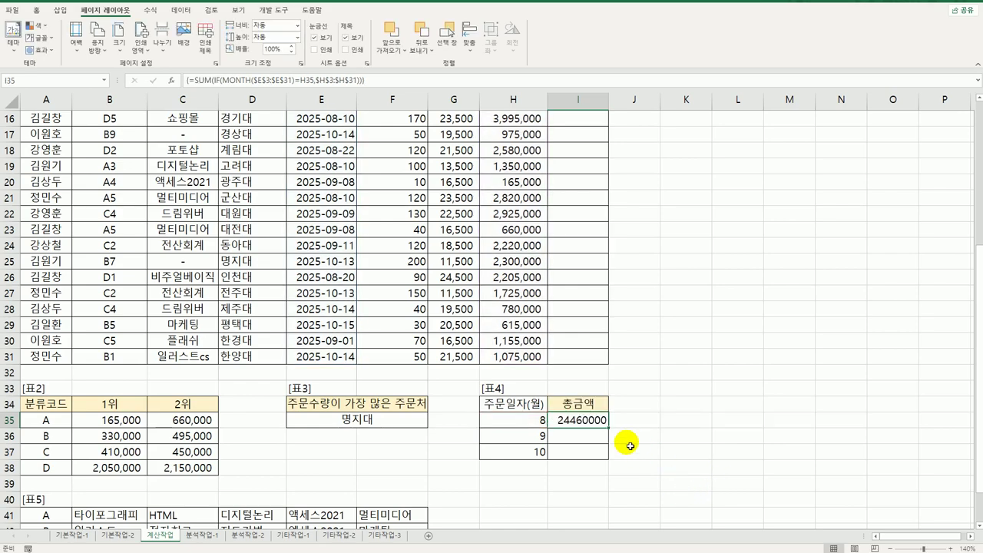
{"action": "left_click_drag", "start_coordinate": [608, 427], "coordinate": [604, 464]}
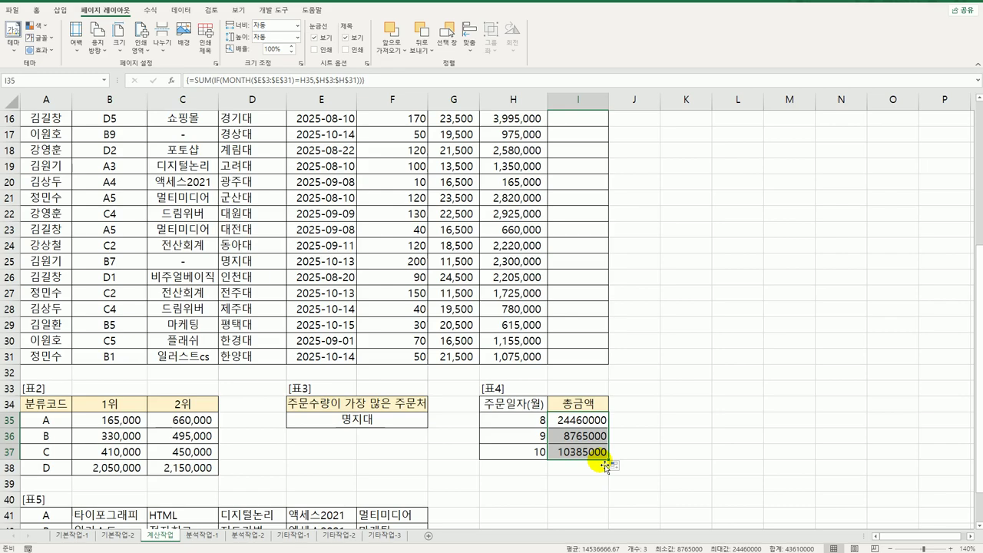
Return to 할인액 in 표1, open the Visual Basic editor, and insert a new module into the workbook's project.
{"action": "scroll", "coordinate": [603, 445], "scroll_direction": "up", "scroll_amount": 5}
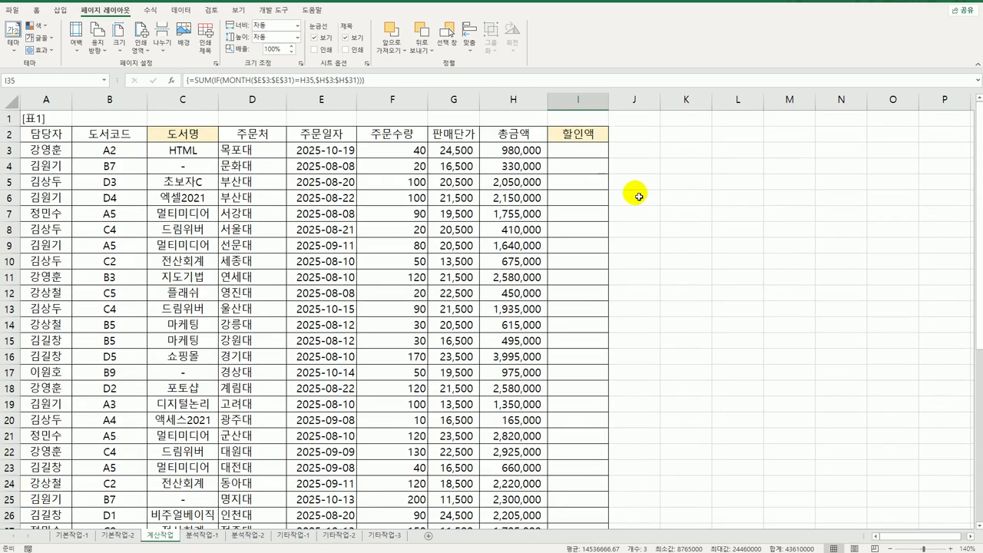
{"action": "left_click", "coordinate": [273, 10]}
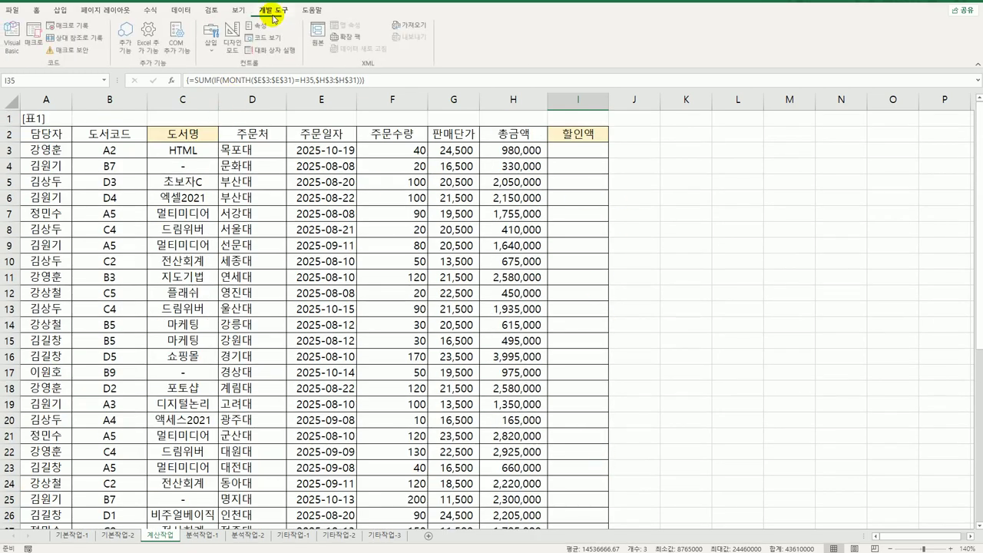
{"action": "left_click", "coordinate": [14, 38]}
{"action": "left_click", "coordinate": [392, 2]}
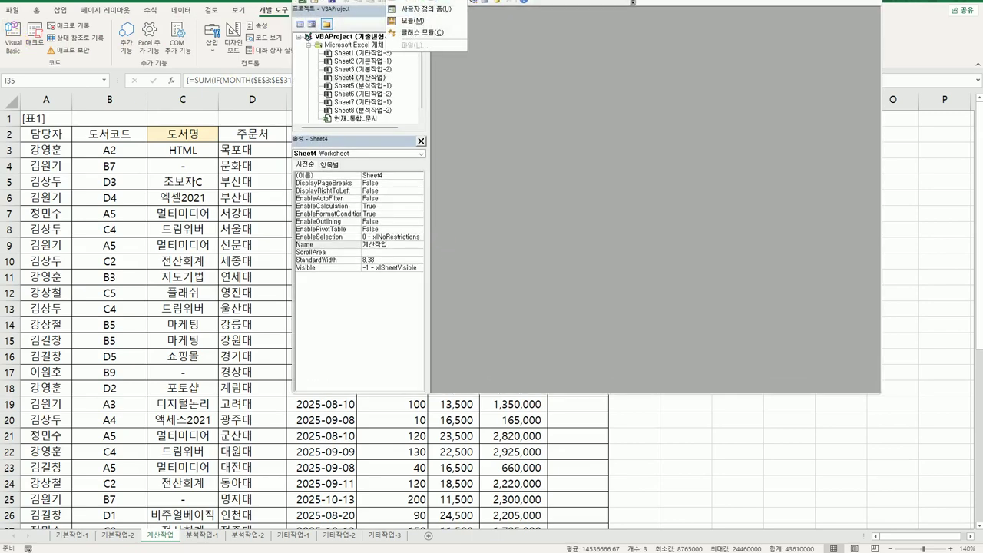
{"action": "left_click", "coordinate": [396, 21]}
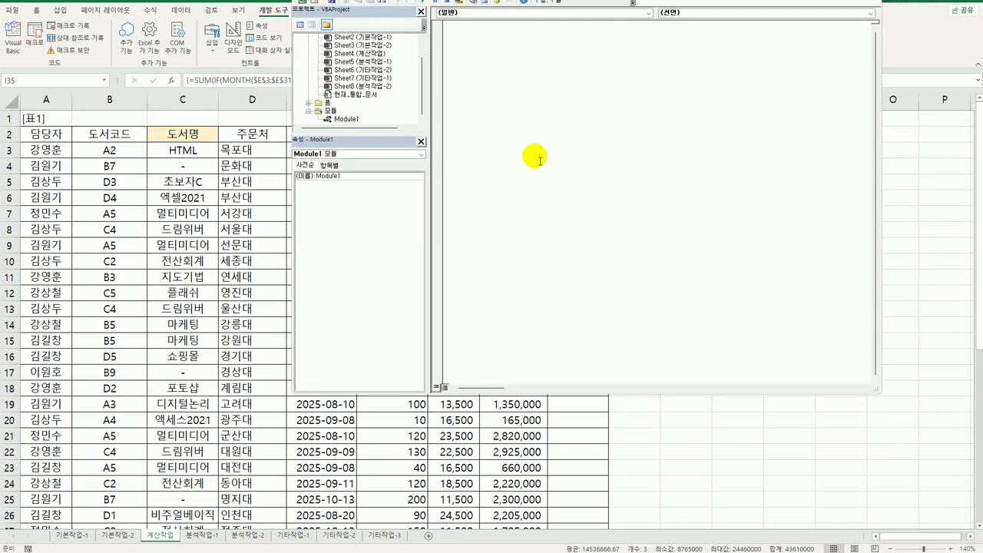
Declare the public function f할인액(도서코드, 총금액) and open an If block testing whether Left(도서코드, 1) equals "D".
{"action": "type", "text": "public function f할인액(도서코드, 총금액)"}
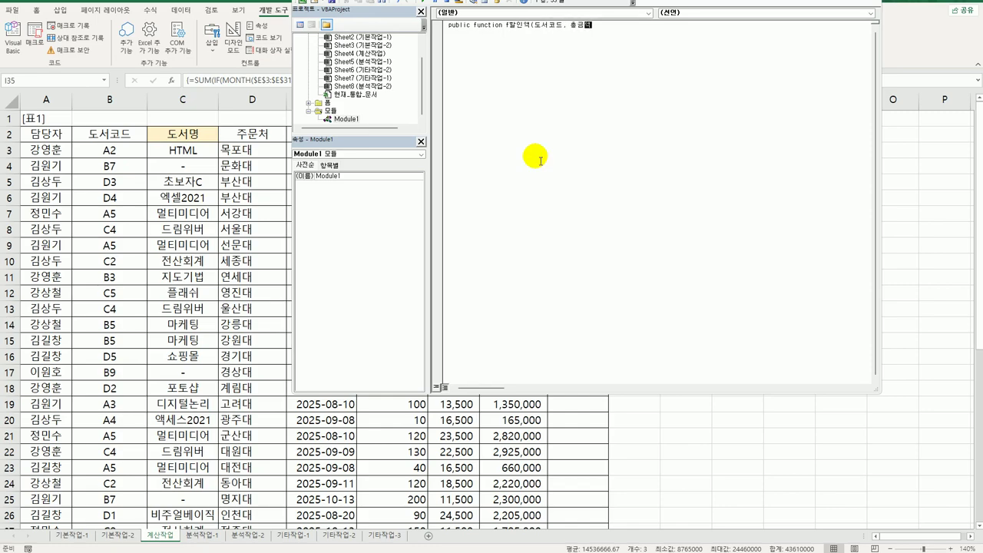
{"action": "key", "text": "Return"}
{"action": "type", "text": "if left(도서코드,1"}
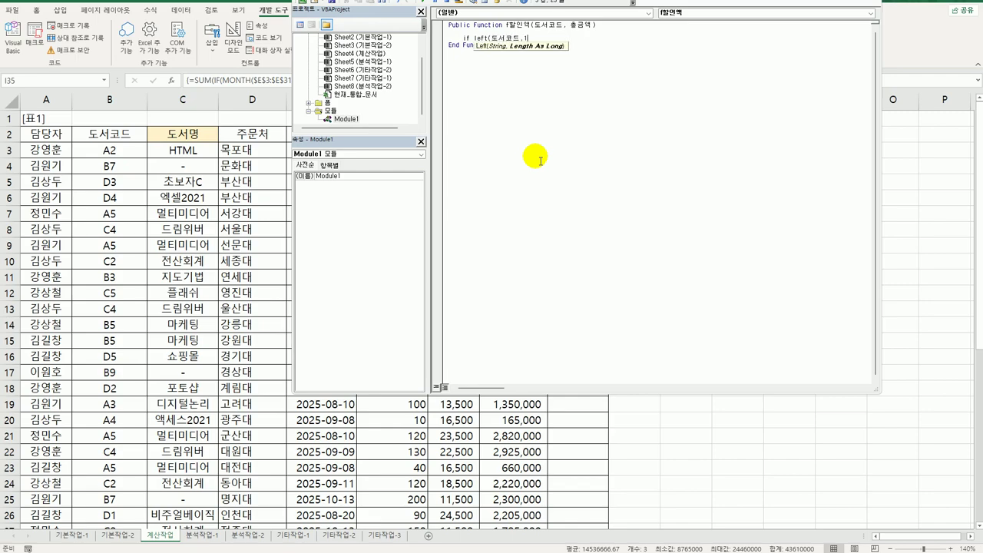
{"action": "type", "text": ") = \"ㅇ"}
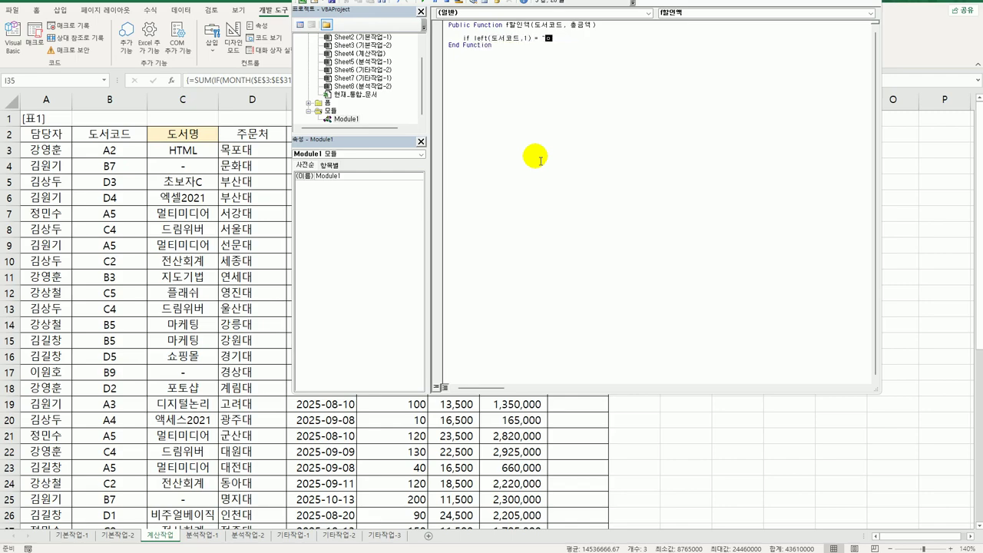
{"action": "key", "text": "BackSpace"}
{"action": "type", "text": "ㅁㅅThen"}
{"action": "key", "text": "Return"}
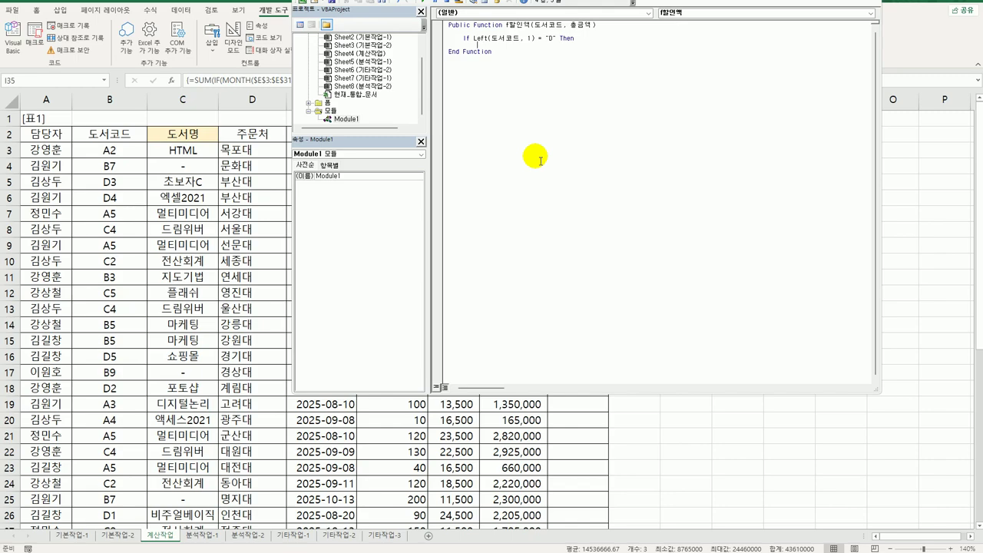
In the If branch, assign f할인액 the value Int(총금액 * 0.3).
{"action": "type", "text": "f할인액 ="}
{"action": "type", "text": "i"}
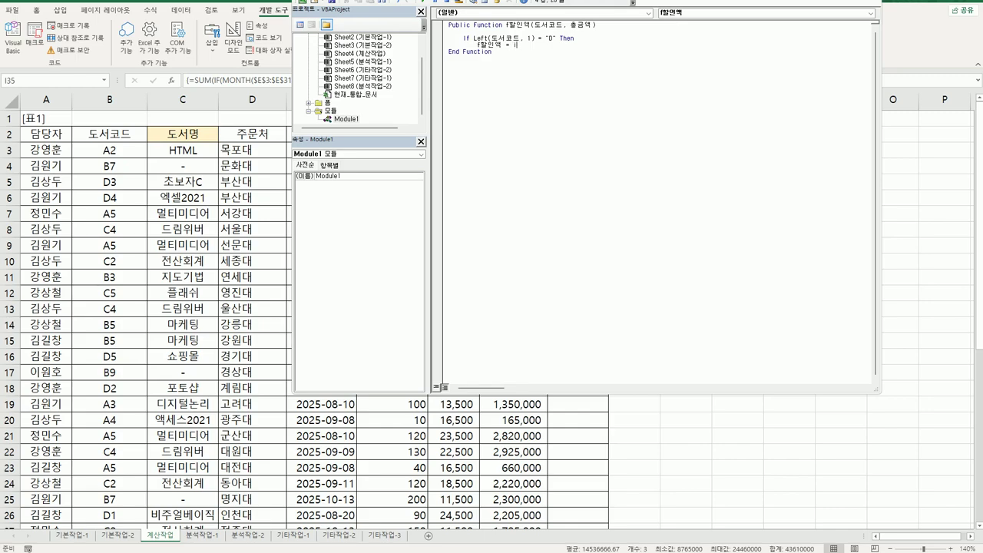
{"action": "type", "text": "nt(총금액"}
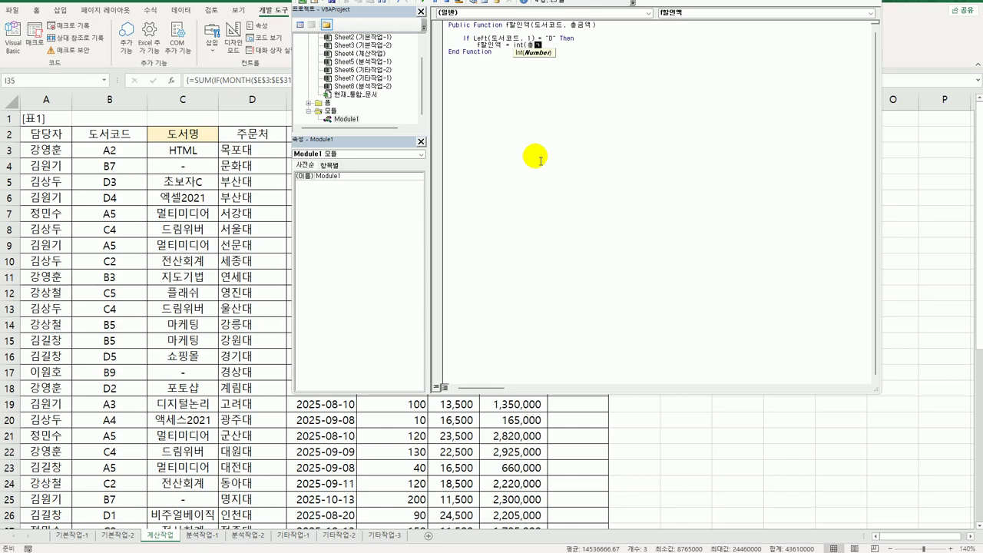
{"action": "type", "text": " + 0"}
{"action": "type", "text": ".3)"}
{"action": "key", "text": "Return"}
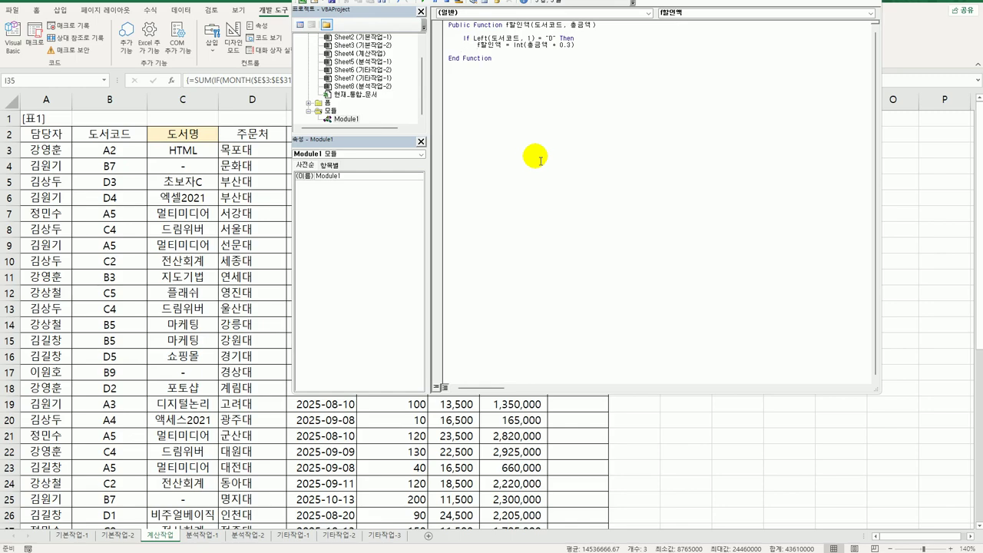
Add an Else branch that assigns f할인액 the value Int(총금액 * 0.2), reusing the assignment line above.
{"action": "type", "text": "Else"}
{"action": "key", "text": "Return"}
{"action": "key", "text": "Up"}
{"action": "key", "text": "Up"}
{"action": "key", "text": "shift+End"}
{"action": "key", "text": "Down"}
{"action": "type", "text": "f할인액 = Int(총금액 * 0.3)"}
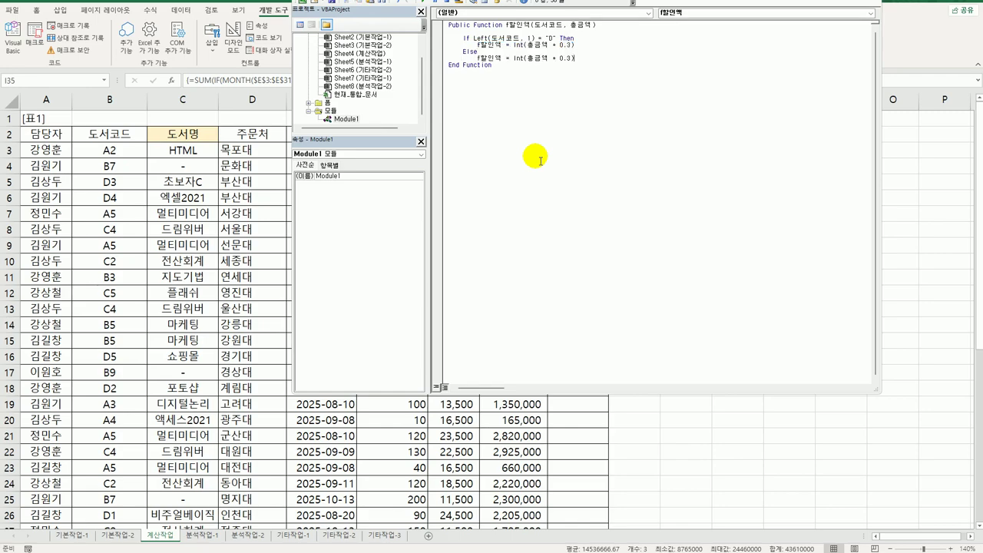
{"action": "key", "text": "shift+Left"}
{"action": "type", "text": "2"}
Close the block with End If and return from the code editor to the worksheet.
{"action": "key", "text": "Return"}
{"action": "key", "text": "BackSpace"}
{"action": "type", "text": "end"}
{"action": "key", "text": "BackSpace"}
{"action": "key", "text": "BackSpace"}
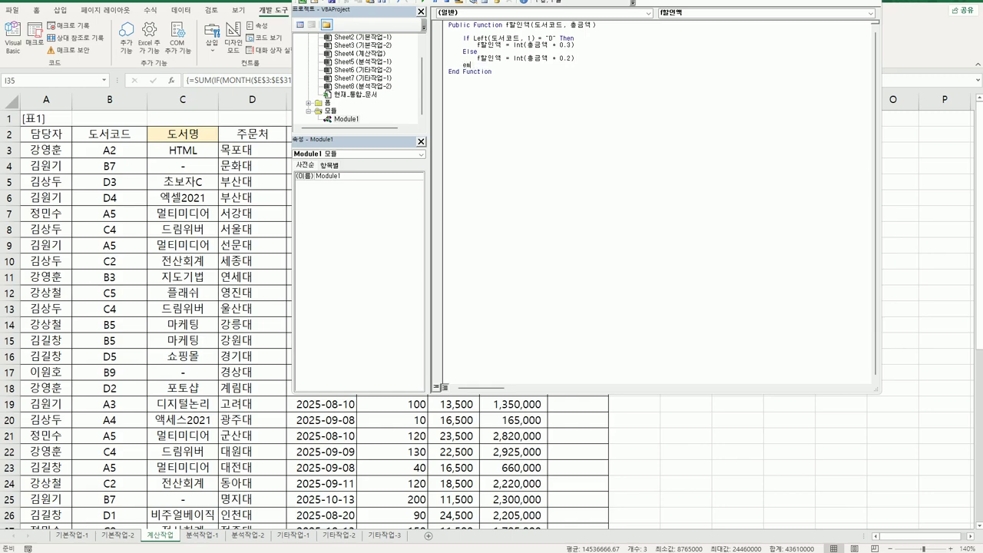
{"action": "type", "text": "nd If"}
{"action": "key", "text": "Return"}
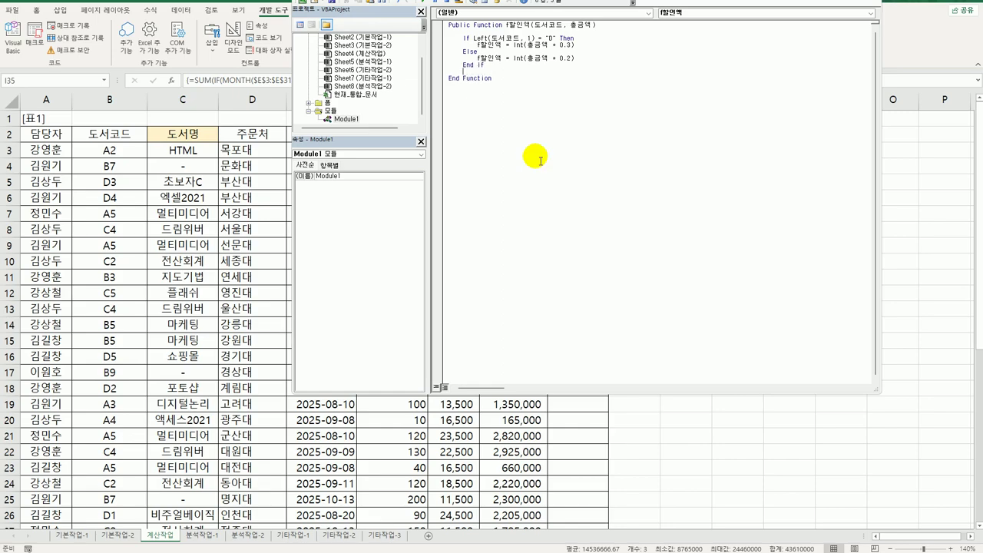
{"action": "key", "text": "alt+q"}
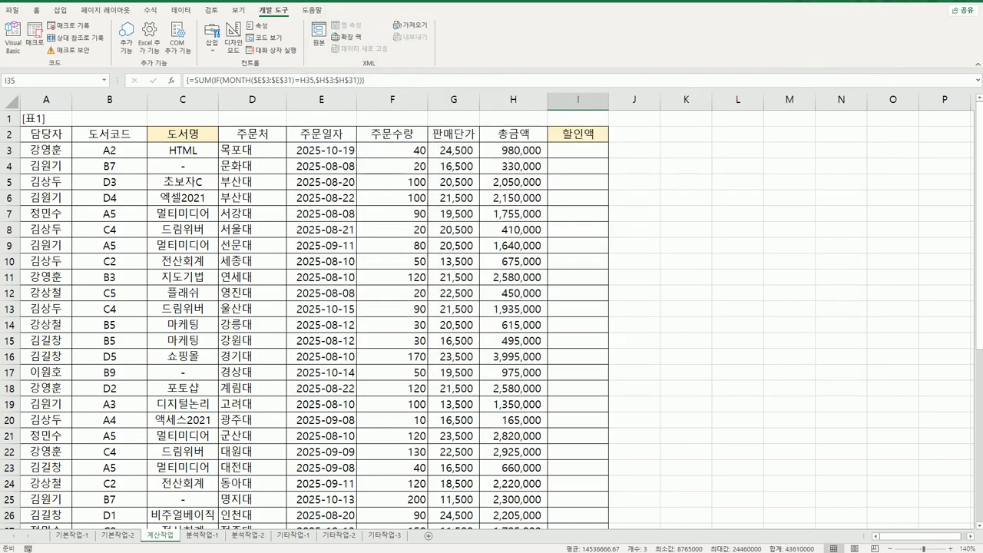
Insert the user-defined (사용자 정의) function f할인액 into cell I3 of 표1.
{"action": "left_click", "coordinate": [605, 155]}
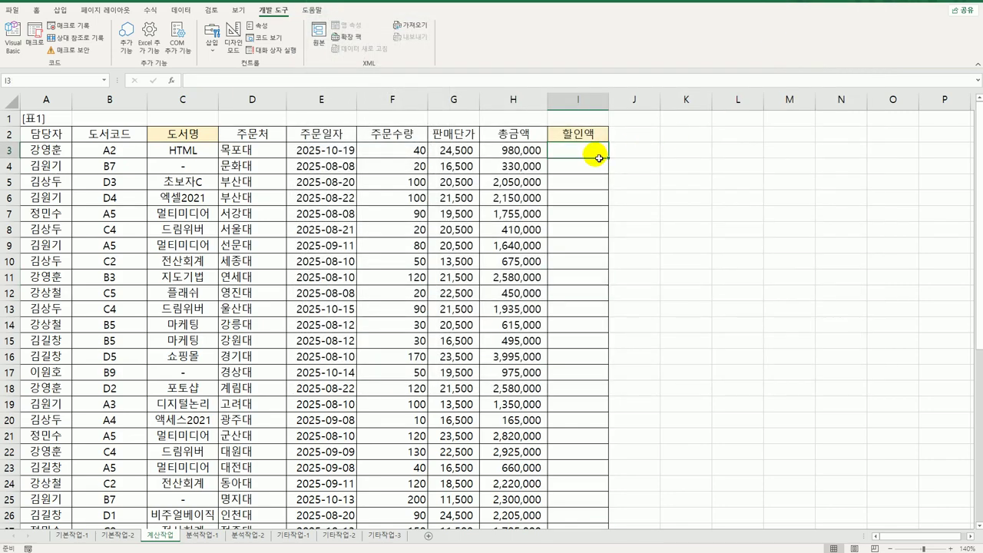
{"action": "left_click", "coordinate": [170, 80]}
{"action": "left_click", "coordinate": [495, 219]}
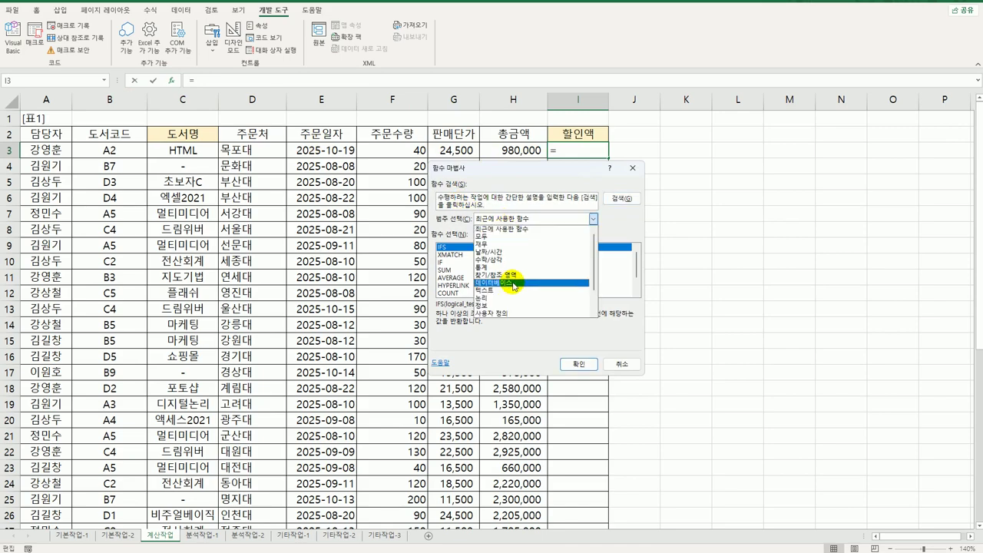
{"action": "left_click", "coordinate": [511, 314]}
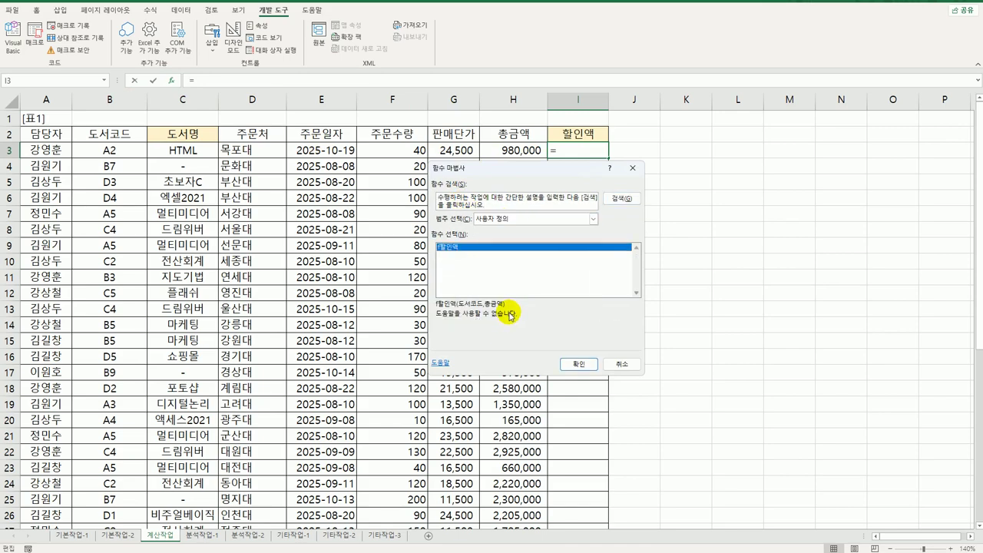
{"action": "left_click", "coordinate": [576, 363]}
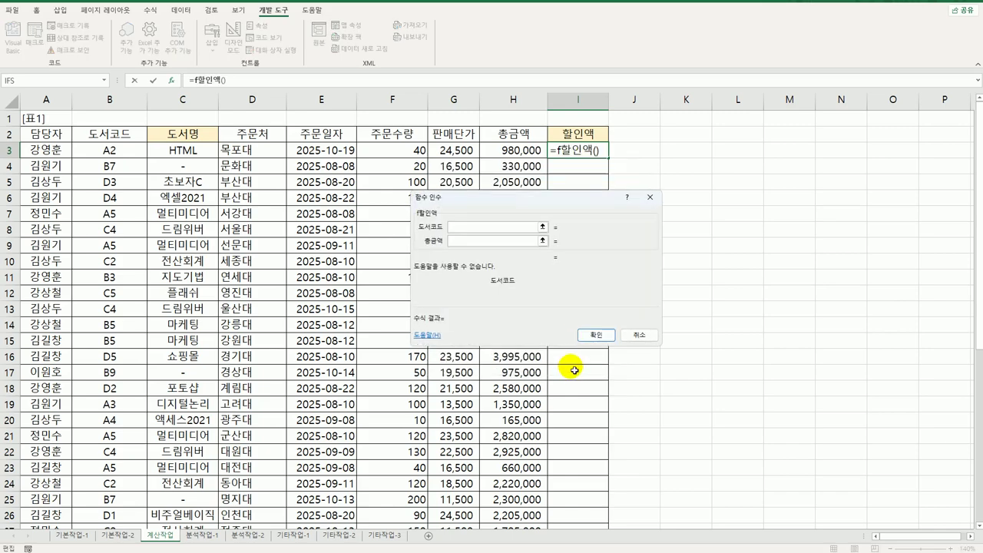
Use B3 as 도서코드 and H3 as 총금액 in f할인액, and fill the formula down the 할인액 column.
{"action": "left_click", "coordinate": [115, 150]}
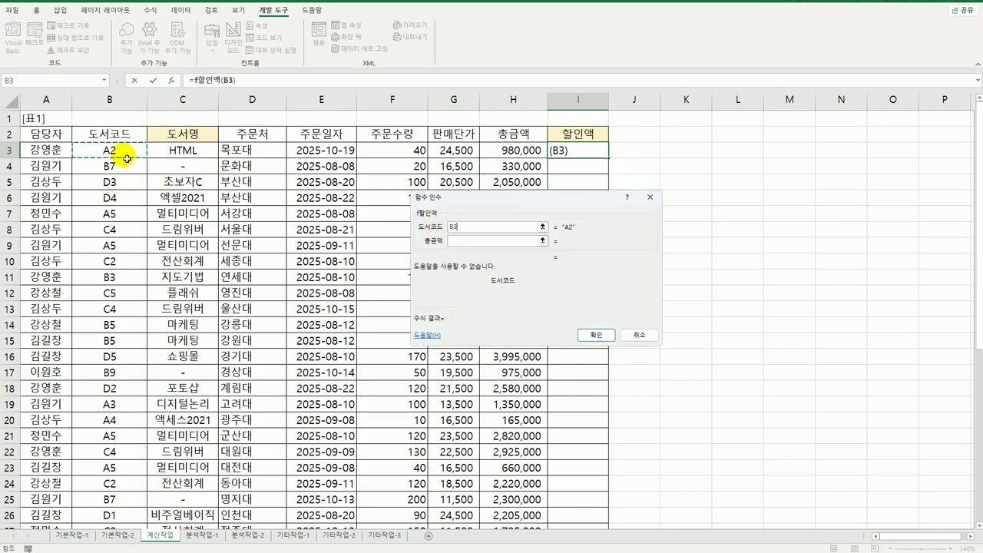
{"action": "left_click", "coordinate": [491, 240]}
{"action": "left_click", "coordinate": [513, 151]}
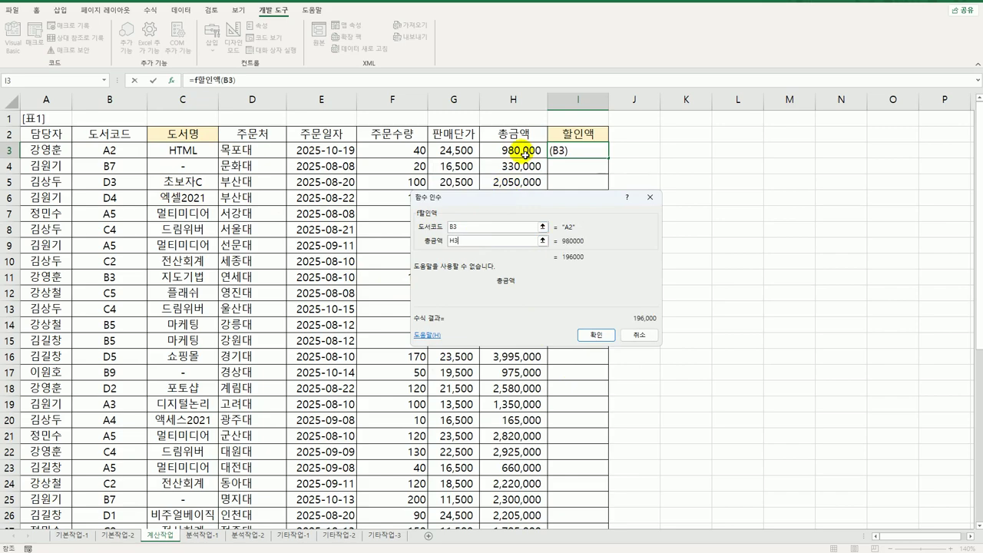
{"action": "left_click", "coordinate": [597, 336]}
{"action": "double_click", "coordinate": [609, 158]}
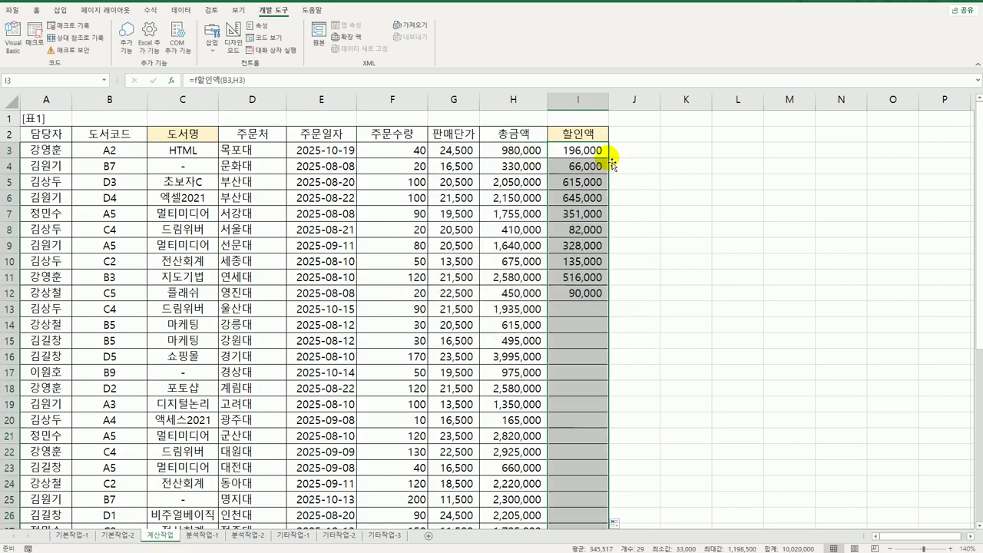
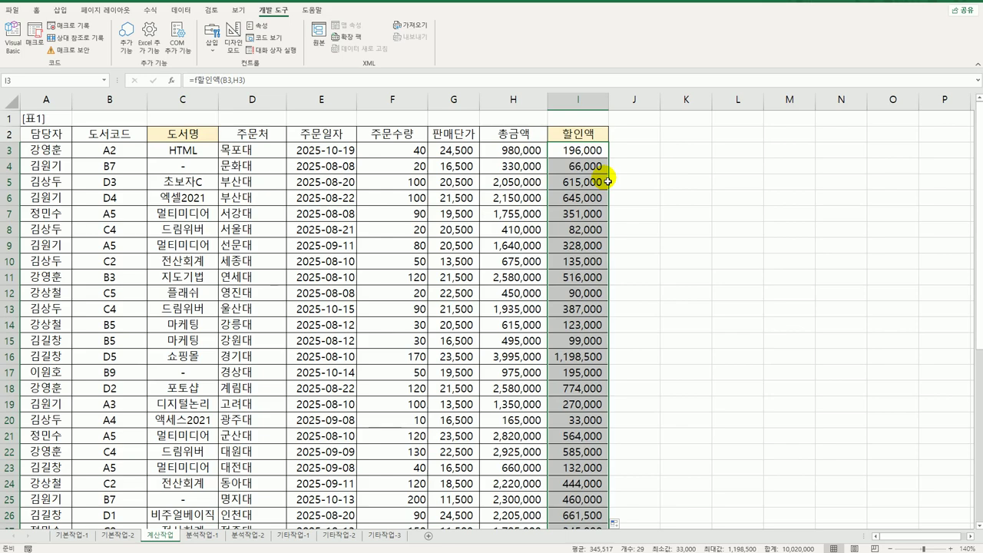
On the 분석작업-1 sheet, start an external data import from Microsoft Query at cell B3.
{"action": "left_click", "coordinate": [202, 535]}
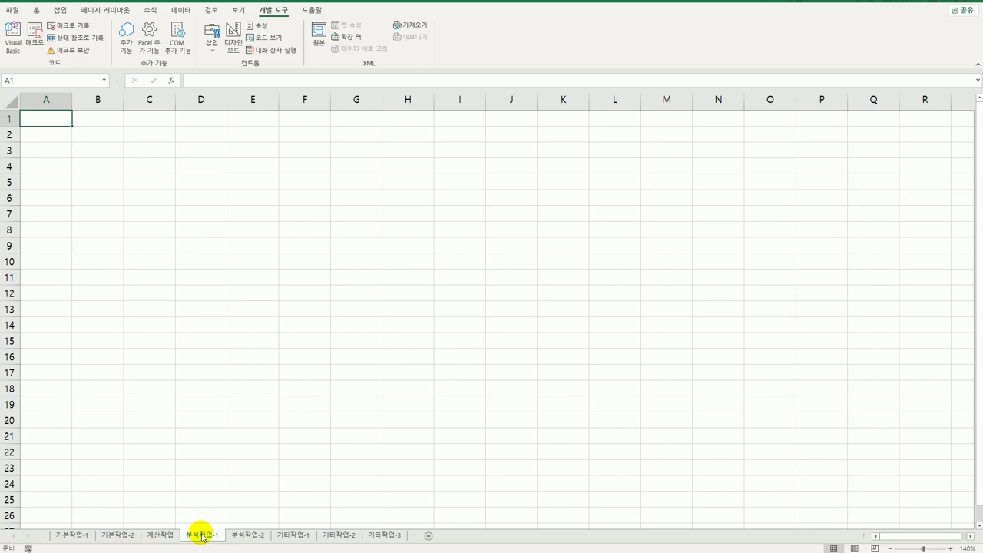
{"action": "left_click", "coordinate": [100, 157]}
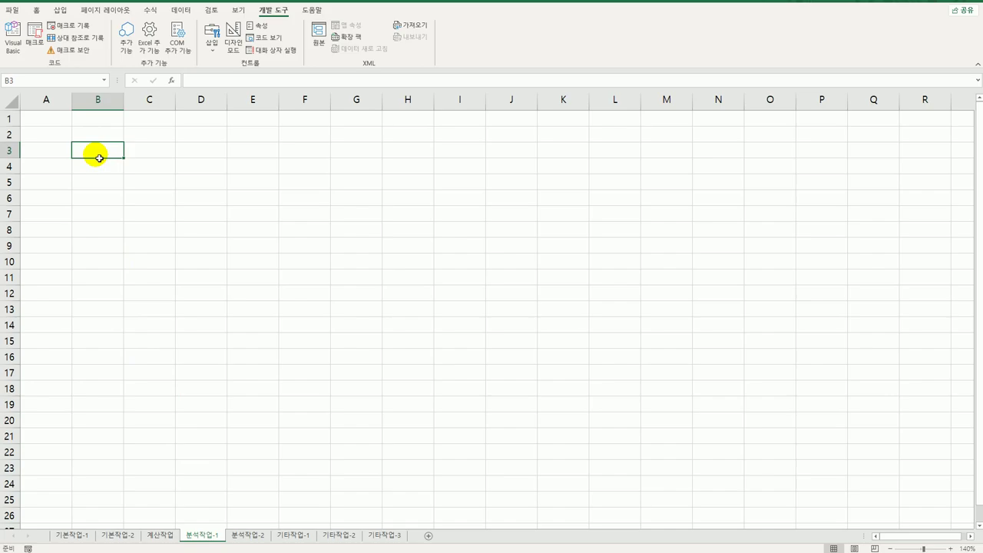
{"action": "left_click", "coordinate": [185, 10]}
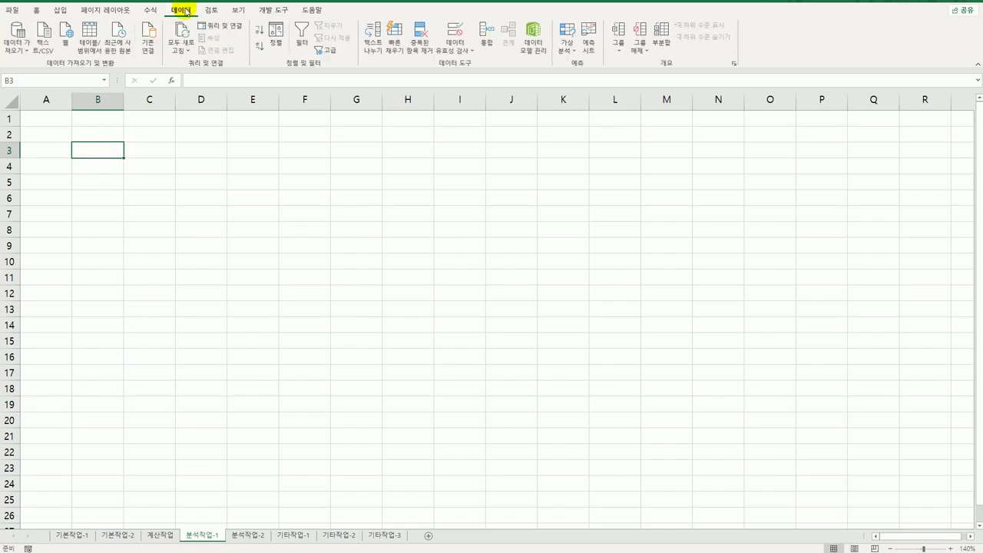
{"action": "left_click", "coordinate": [16, 43]}
{"action": "mouse_move", "coordinate": [62, 168]}
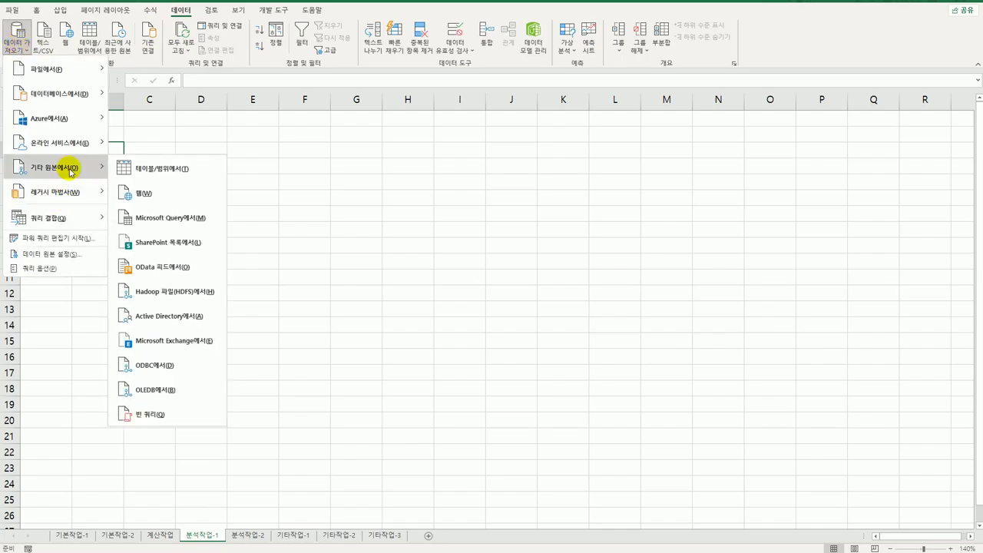
{"action": "left_click", "coordinate": [165, 217]}
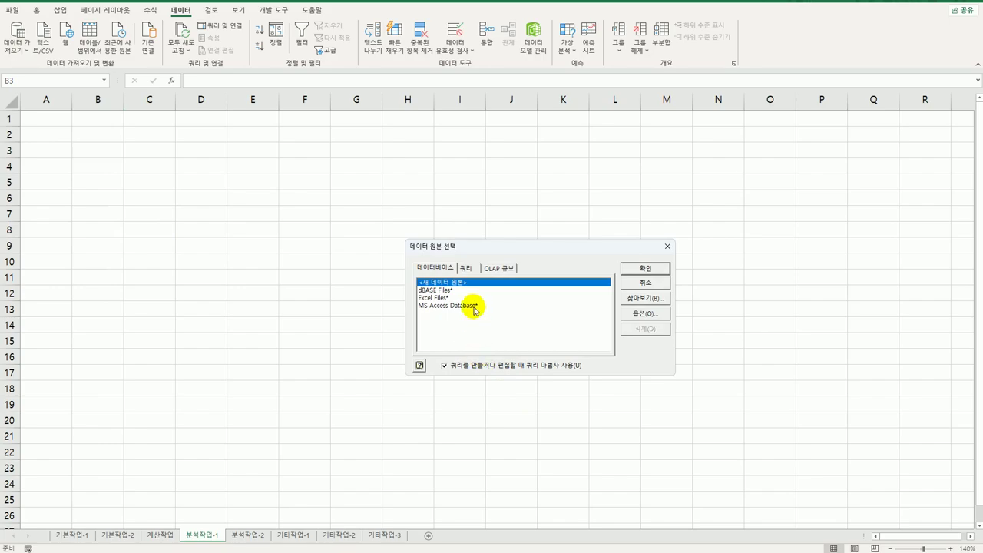
Choose MS Access Database as the data source and connect to 도서판매.accdb.
{"action": "left_click", "coordinate": [472, 306]}
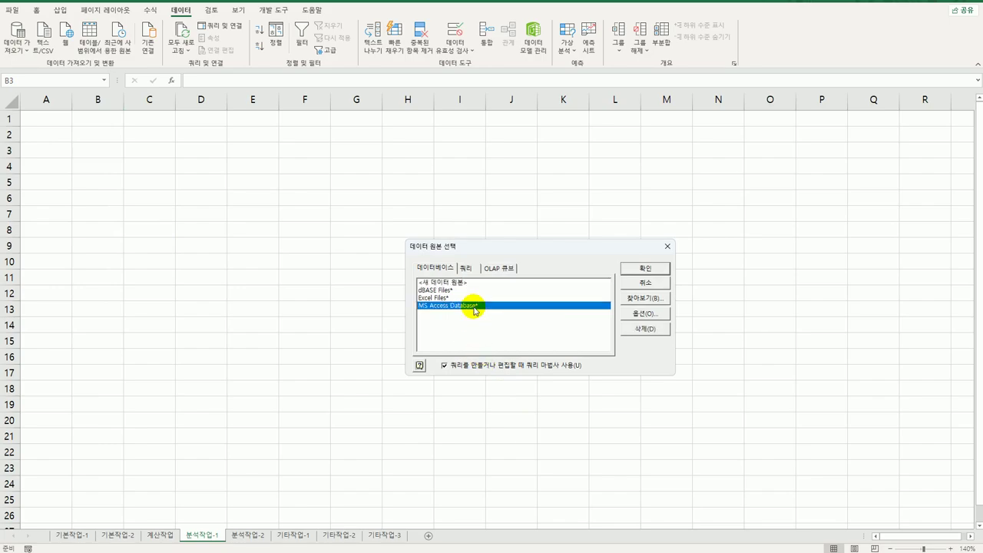
{"action": "left_click", "coordinate": [624, 268]}
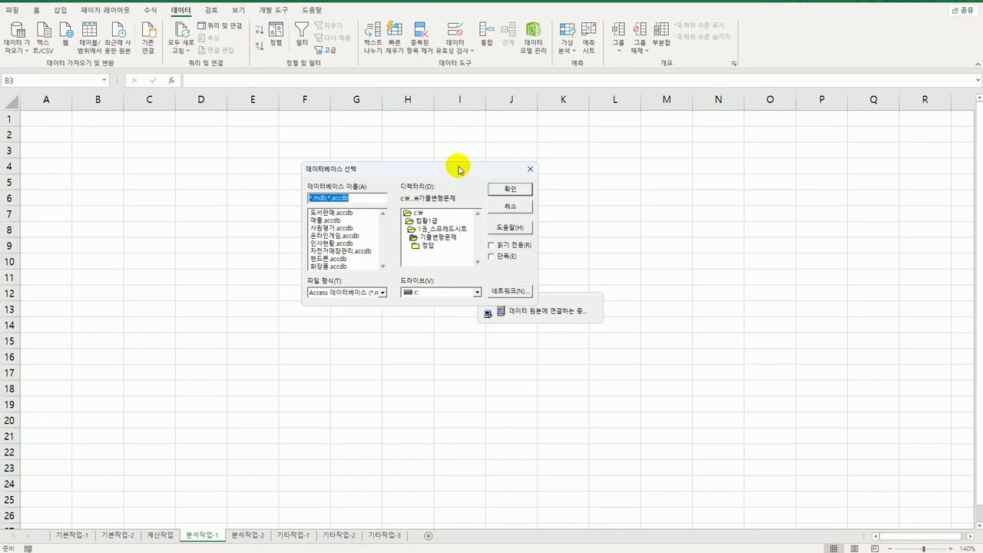
{"action": "left_click", "coordinate": [355, 215]}
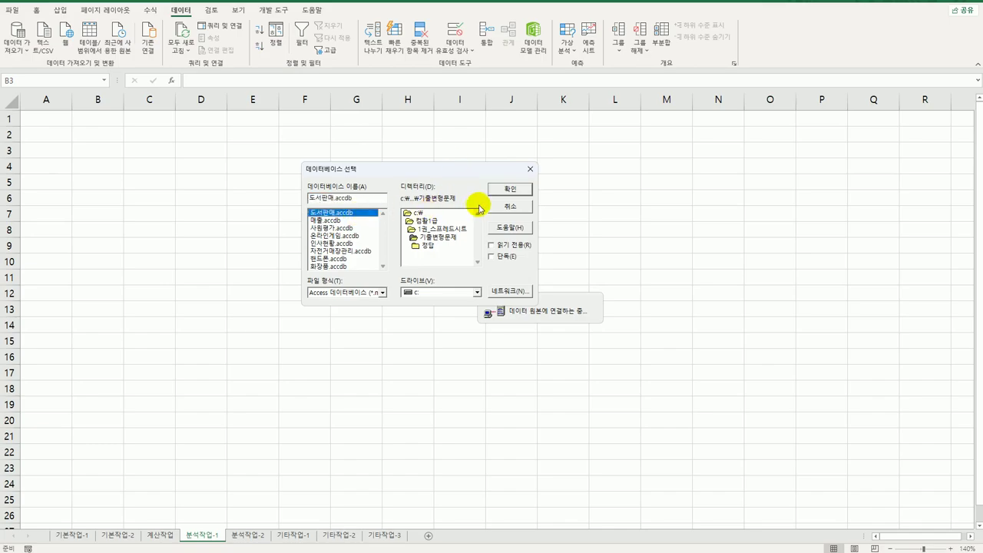
{"action": "left_click", "coordinate": [511, 190]}
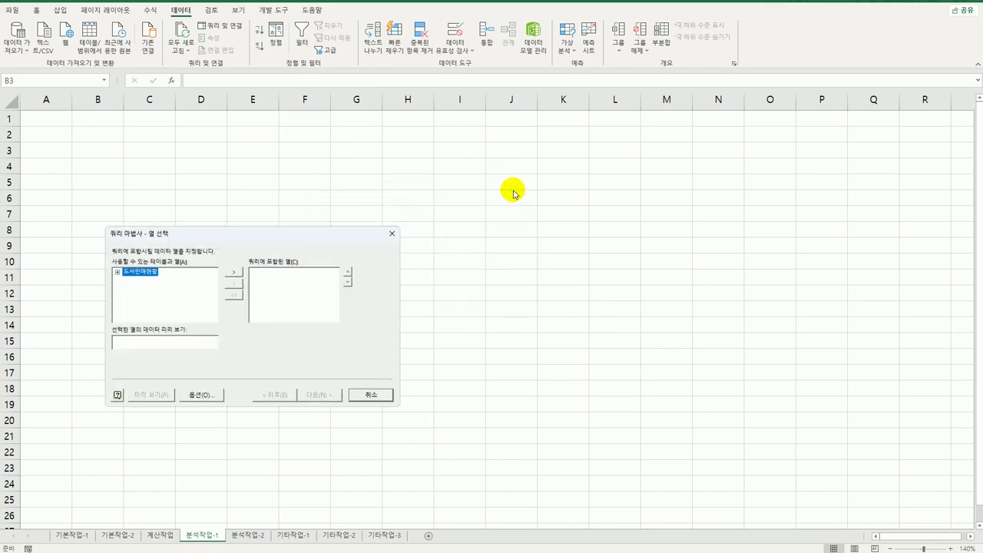
Add the 담당자, 출판사, 주문수량 and 판매단가 columns of the book sales table to the query.
{"action": "double_click", "coordinate": [149, 273]}
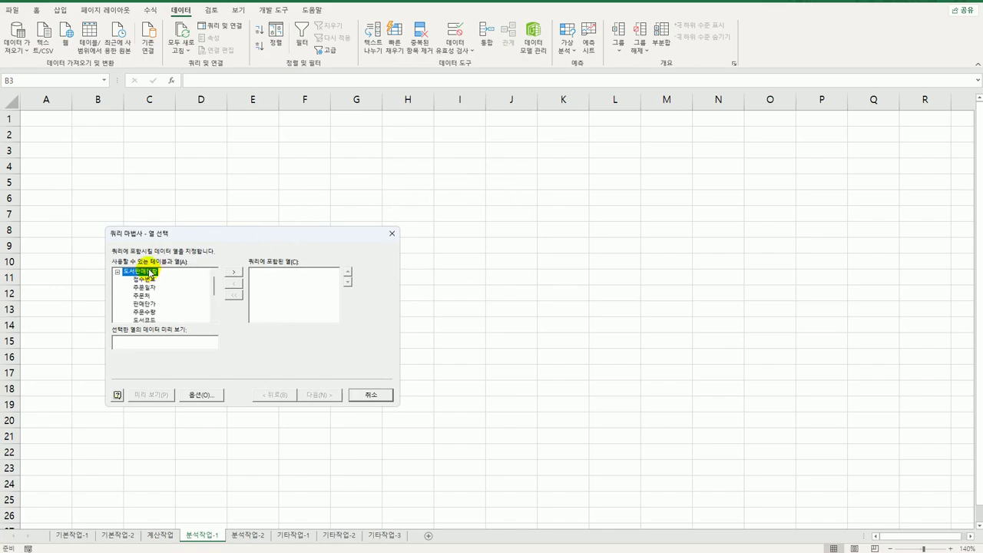
{"action": "scroll", "coordinate": [148, 305], "scroll_direction": "down", "scroll_amount": 2}
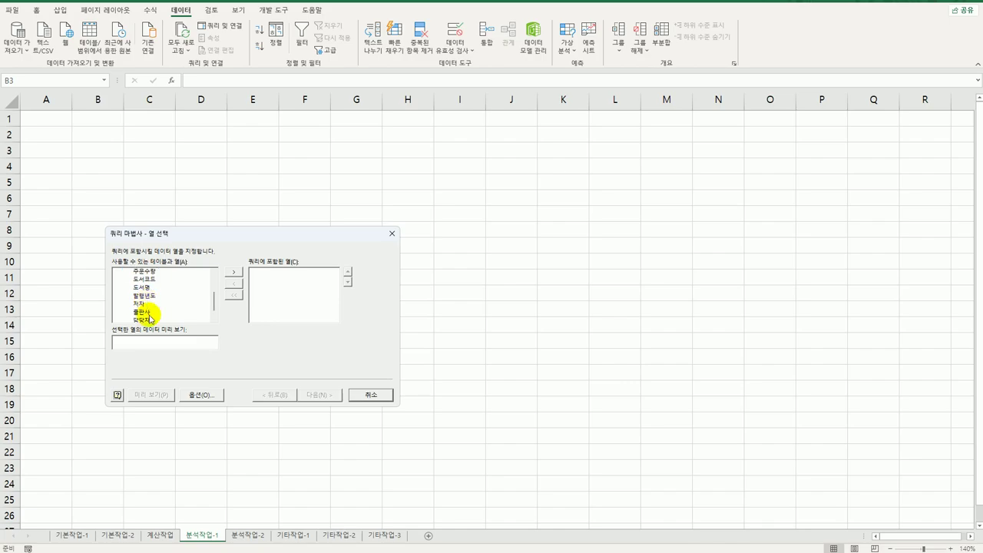
{"action": "left_click", "coordinate": [149, 319]}
{"action": "double_click", "coordinate": [149, 318]}
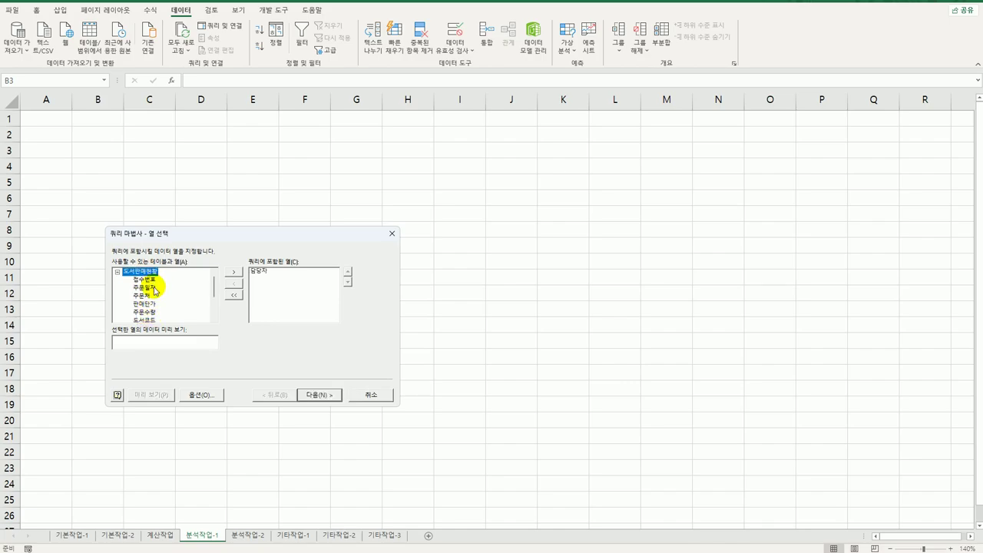
{"action": "scroll", "coordinate": [148, 307], "scroll_direction": "down", "scroll_amount": 2}
{"action": "left_click", "coordinate": [148, 314]}
{"action": "double_click", "coordinate": [149, 313]}
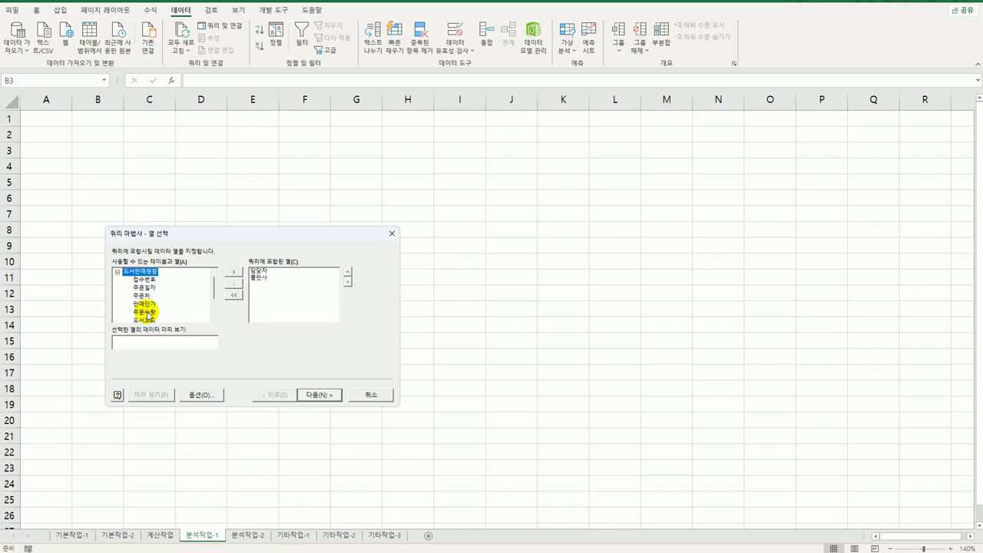
{"action": "double_click", "coordinate": [149, 313]}
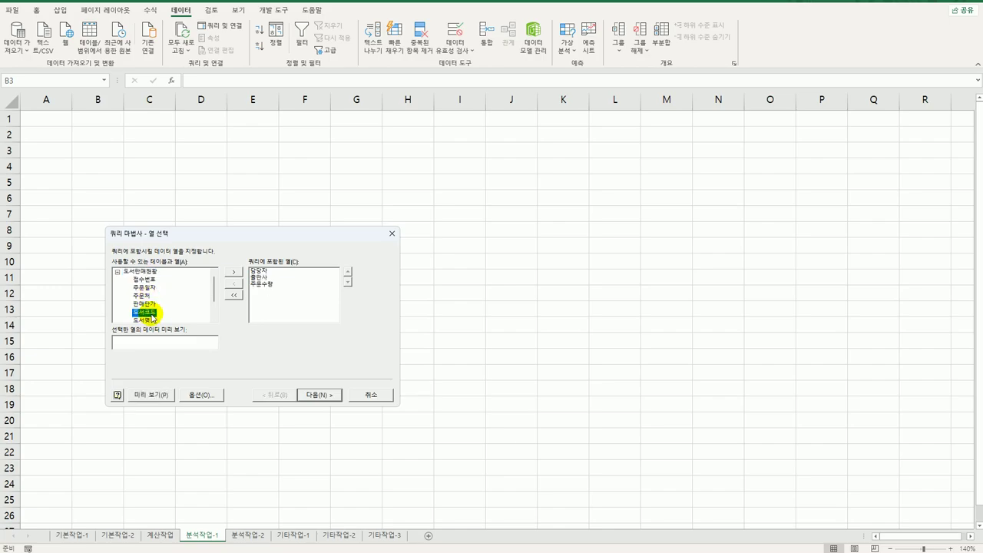
{"action": "scroll", "coordinate": [151, 317], "scroll_direction": "down", "scroll_amount": 1}
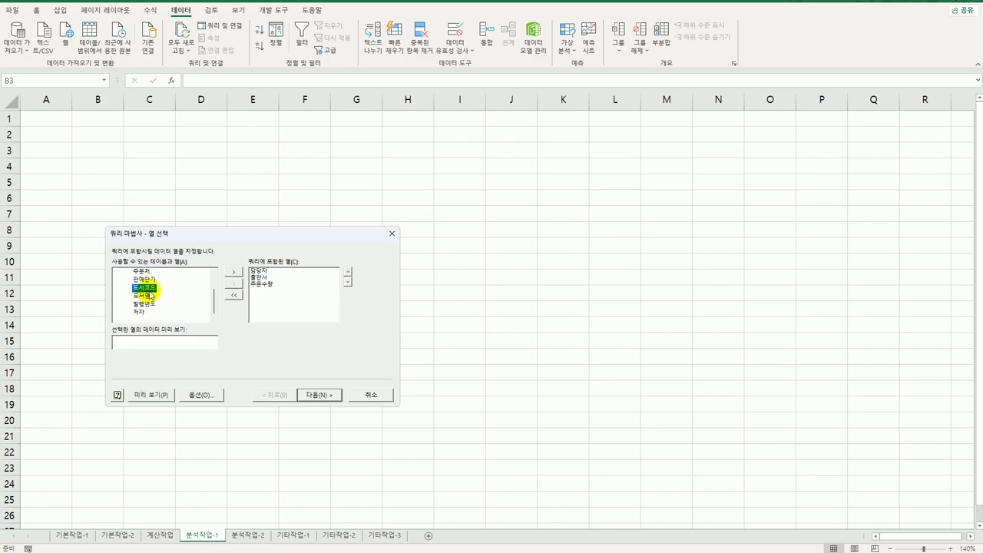
{"action": "left_click", "coordinate": [145, 280]}
{"action": "double_click", "coordinate": [150, 281]}
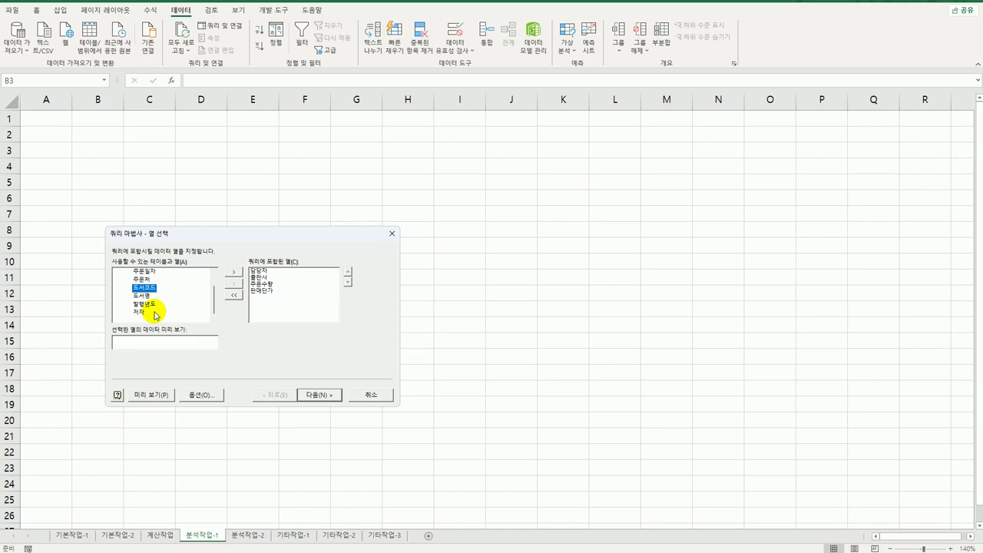
Finish the query without filtering or sorting and load the data as a PivotTable report at $B$3 of the existing worksheet.
{"action": "left_click", "coordinate": [323, 397]}
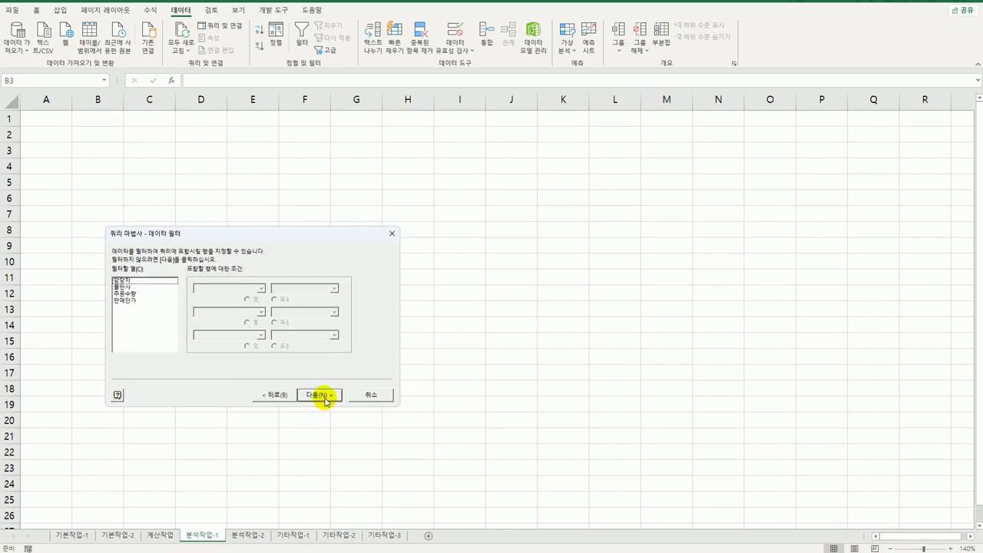
{"action": "left_click", "coordinate": [324, 397]}
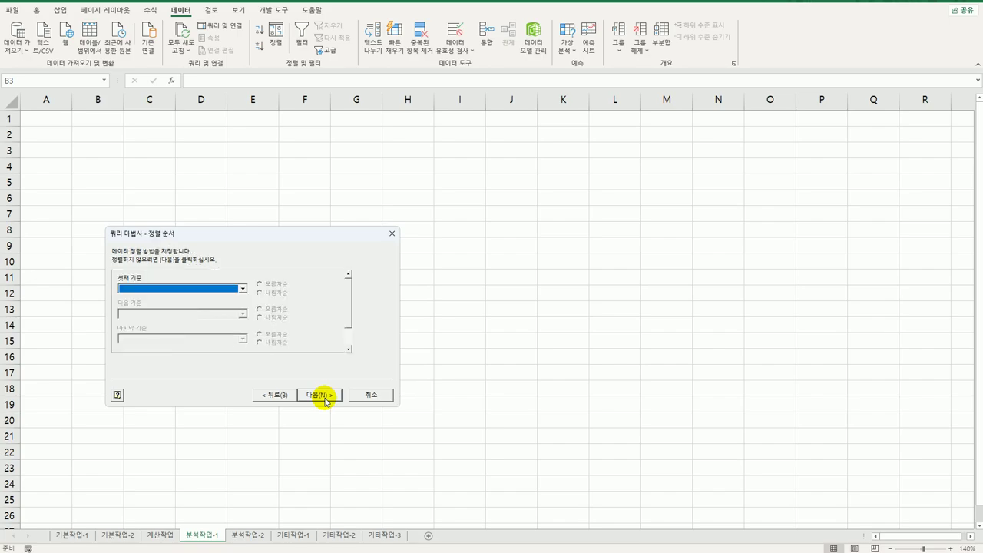
{"action": "left_click", "coordinate": [324, 397]}
{"action": "left_click", "coordinate": [324, 396]}
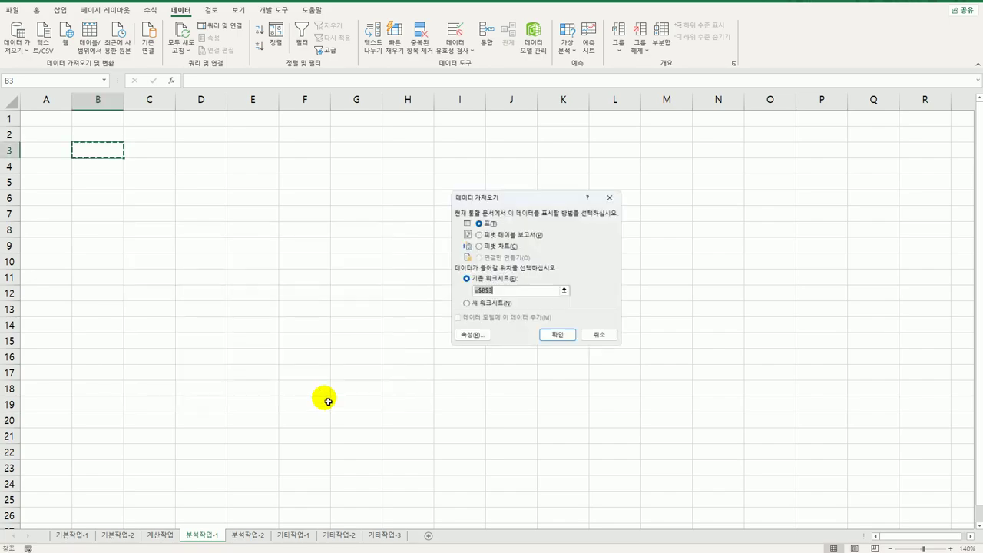
{"action": "left_click", "coordinate": [476, 233]}
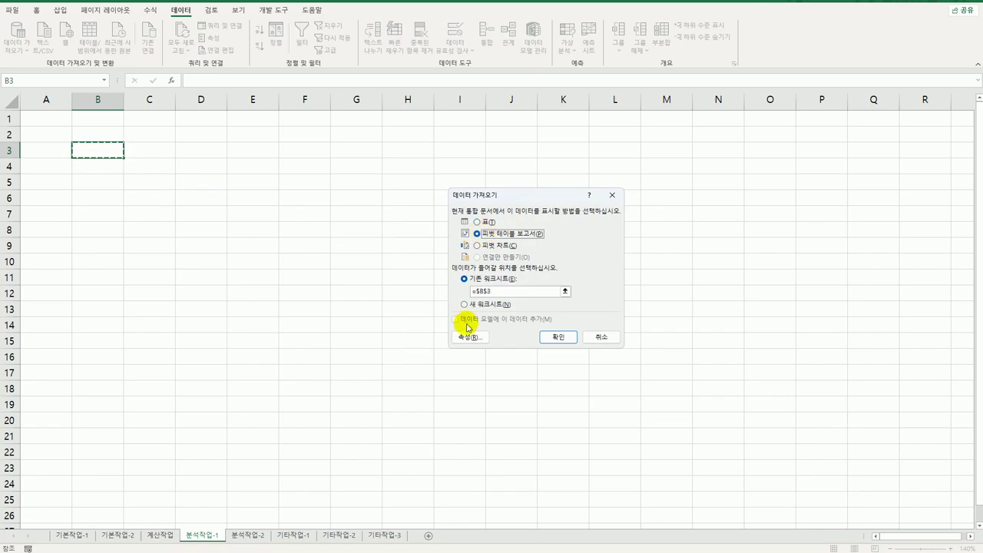
{"action": "left_click", "coordinate": [558, 337]}
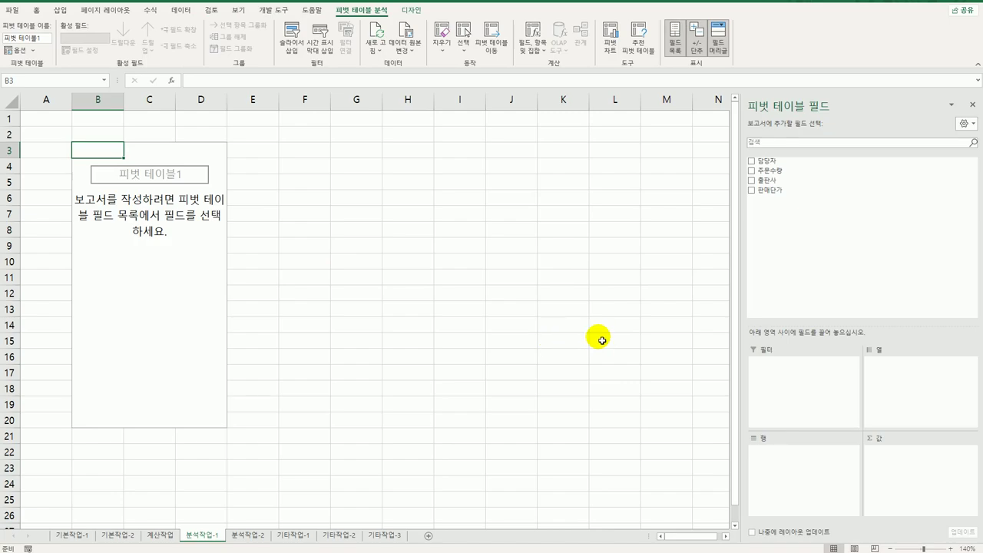
Build the pivot table with 담당자 as the filter, 출판사 as rows, and 주문수량 and 판매단가 as values.
{"action": "left_click_drag", "start_coordinate": [766, 161], "coordinate": [803, 377]}
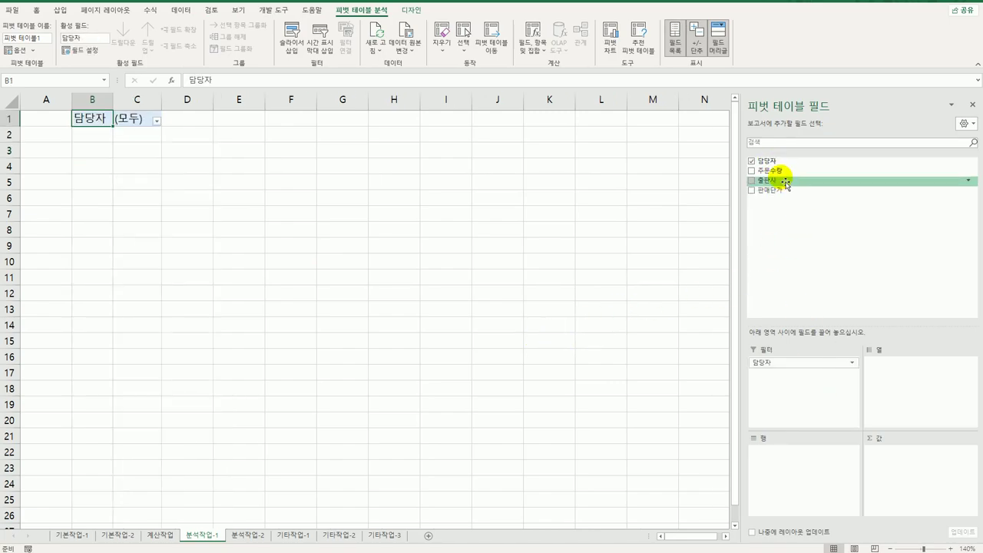
{"action": "left_click_drag", "start_coordinate": [775, 180], "coordinate": [784, 491]}
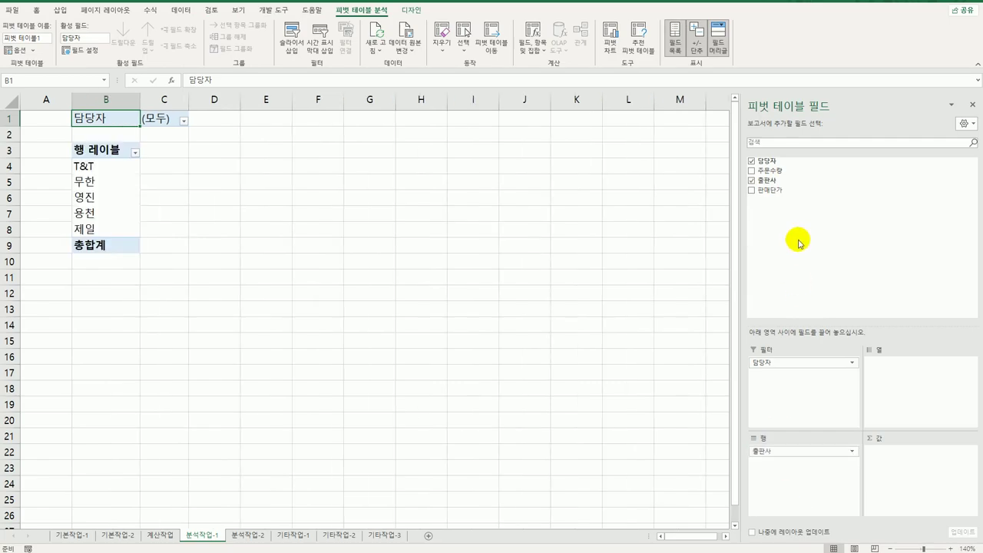
{"action": "left_click_drag", "start_coordinate": [774, 170], "coordinate": [918, 480]}
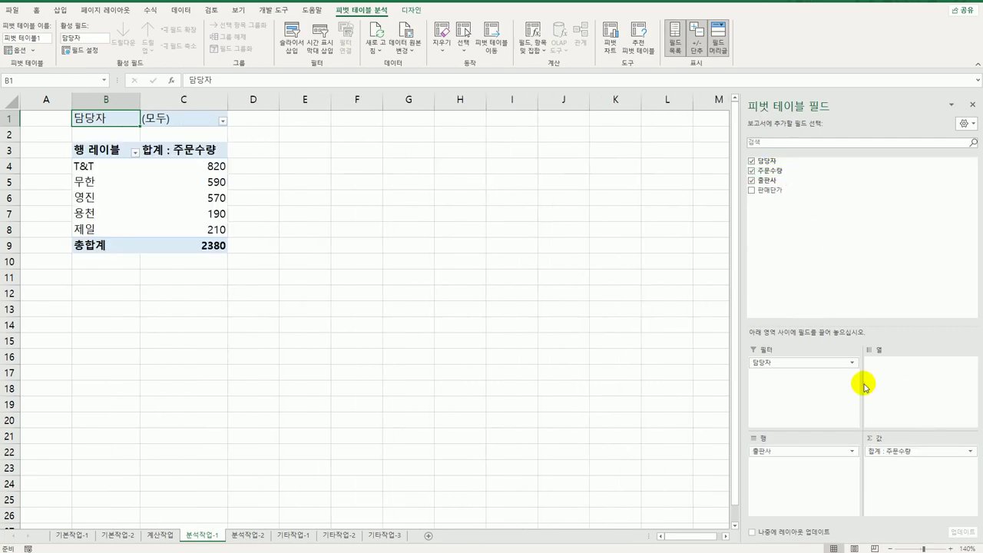
{"action": "left_click_drag", "start_coordinate": [770, 190], "coordinate": [921, 509]}
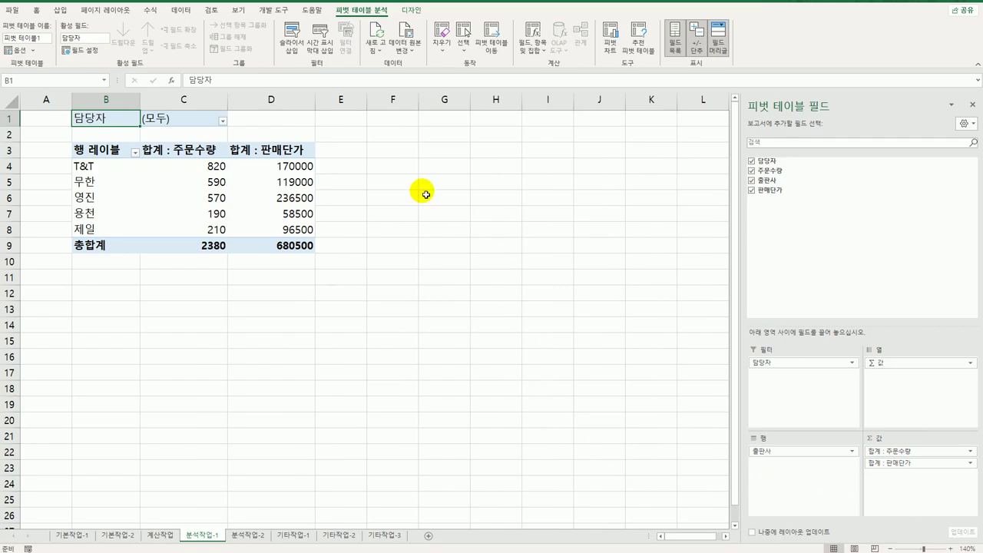
Change the pivot table's report layout from compact form so the row heading uses the field name 출판사.
{"action": "left_click", "coordinate": [410, 10]}
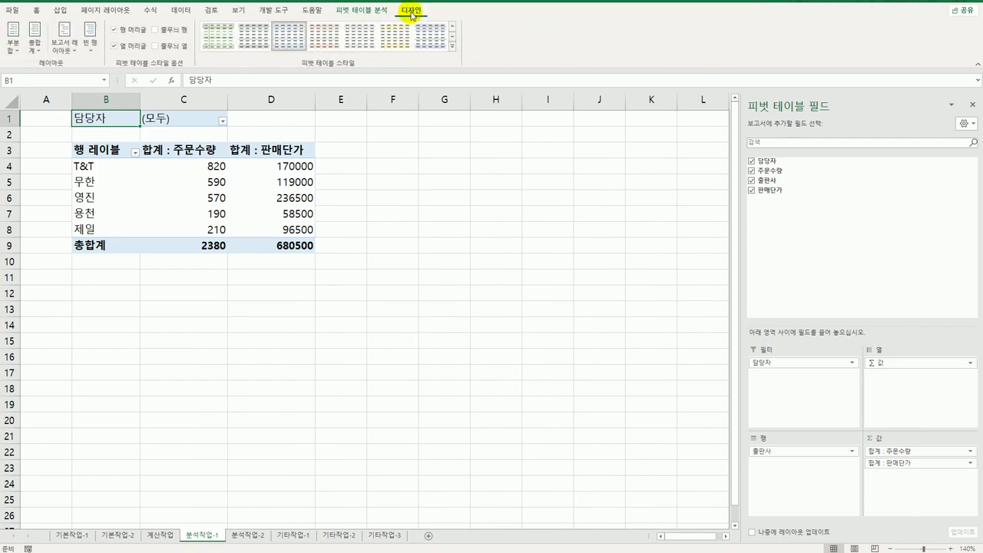
{"action": "left_click", "coordinate": [63, 38]}
{"action": "left_click", "coordinate": [97, 120]}
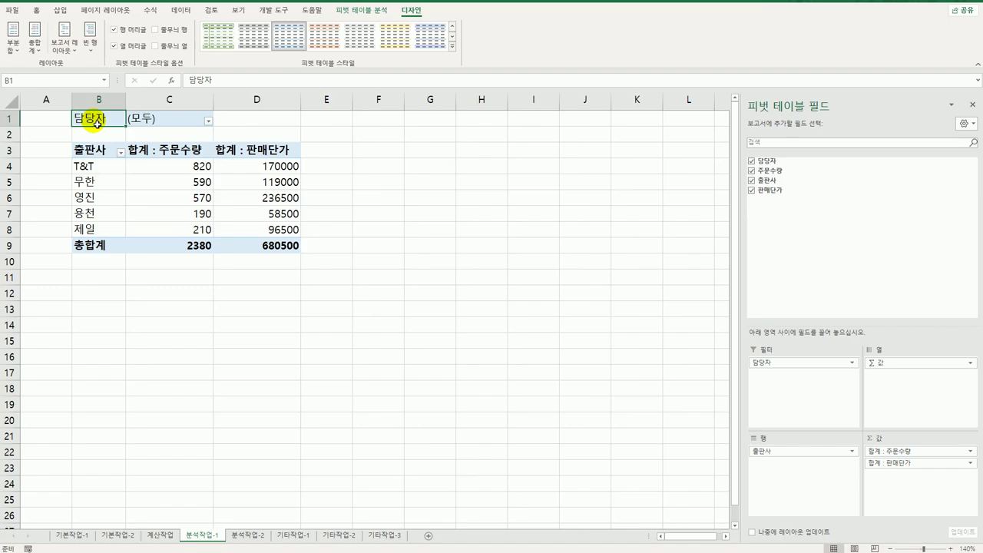
Insert a calculated field named 총금액 into the pivot table with the formula = 주문수량* 판매단가.
{"action": "left_click", "coordinate": [357, 11]}
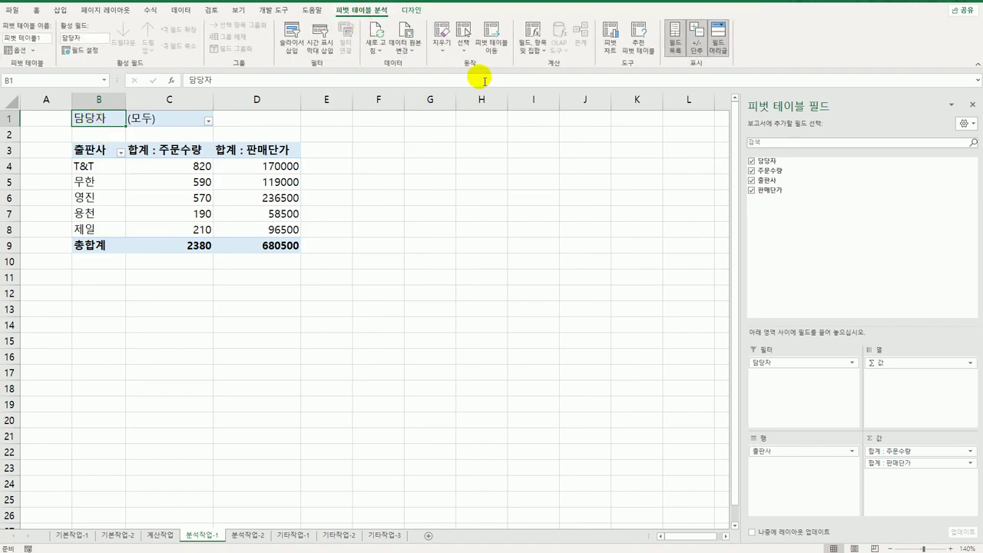
{"action": "left_click", "coordinate": [538, 48]}
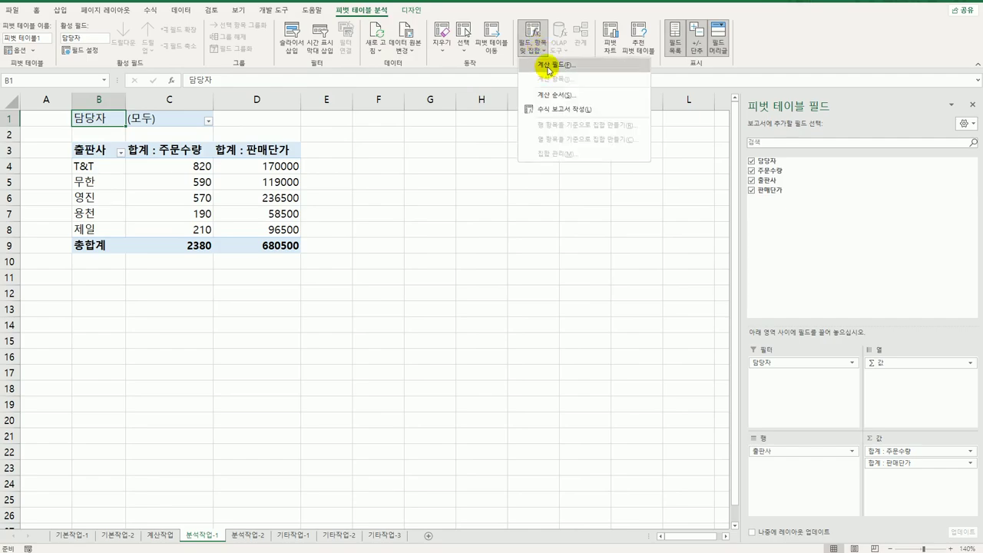
{"action": "left_click", "coordinate": [546, 66]}
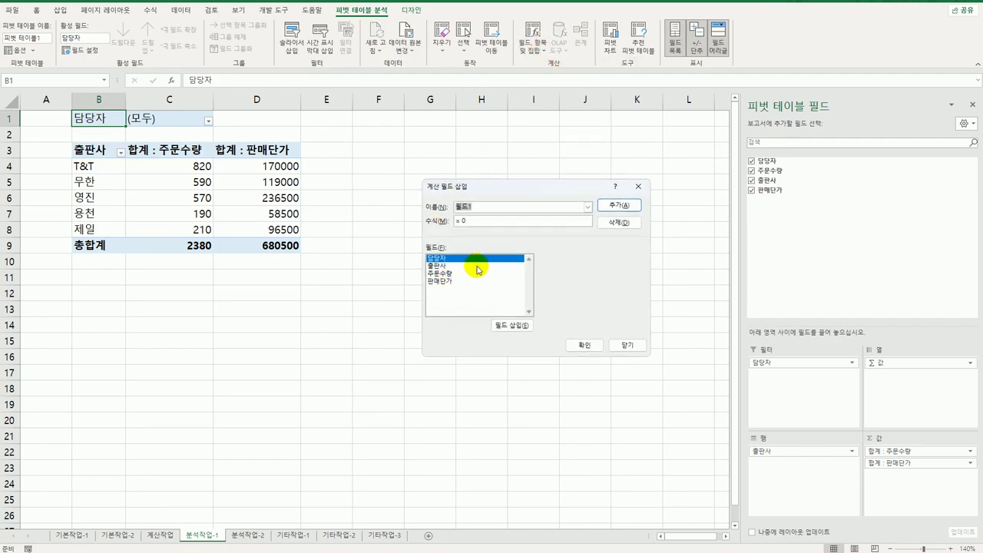
{"action": "key", "text": "BackSpace"}
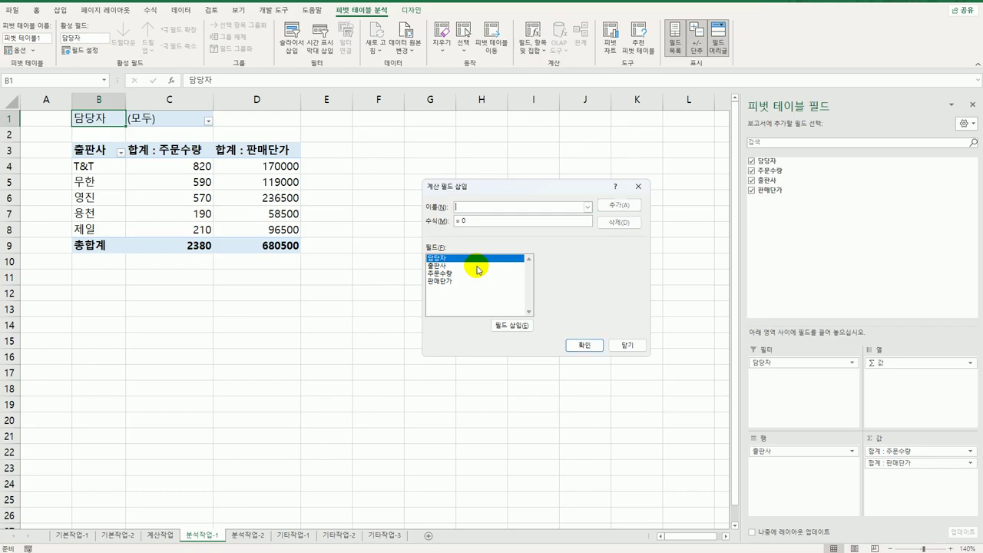
{"action": "type", "text": "총금액"}
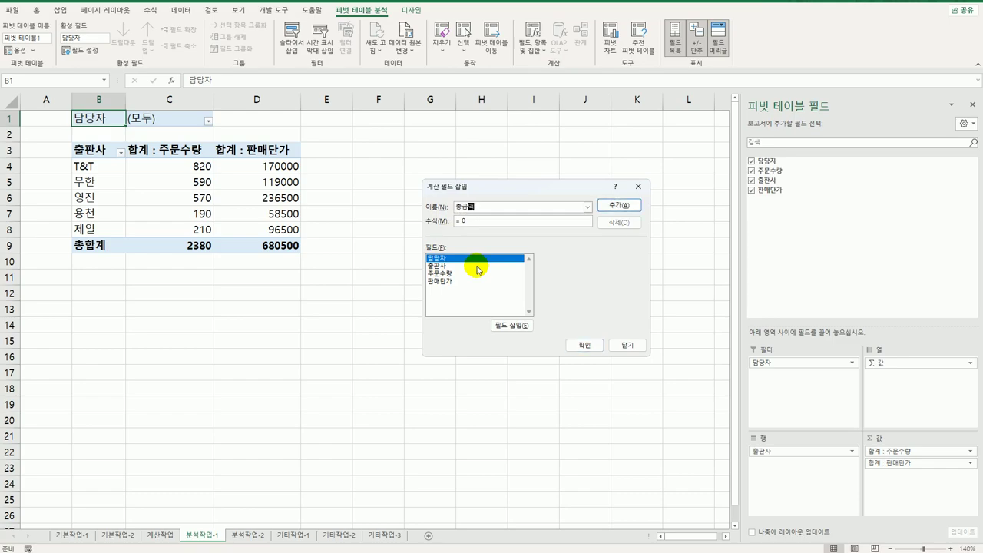
{"action": "key", "text": "Tab"}
{"action": "type", "text": "="}
{"action": "left_click", "coordinate": [450, 273]}
{"action": "double_click", "coordinate": [450, 274]}
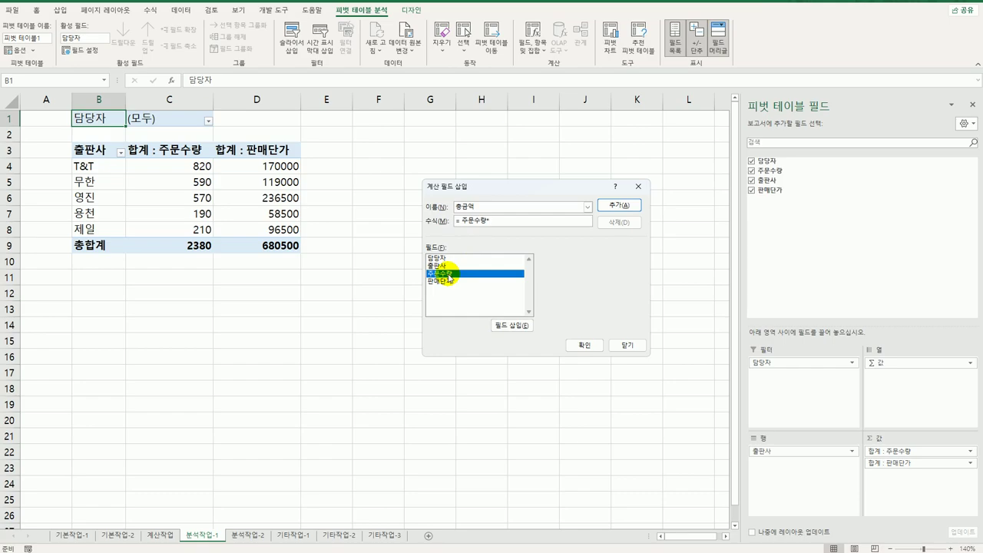
{"action": "left_click", "coordinate": [464, 282]}
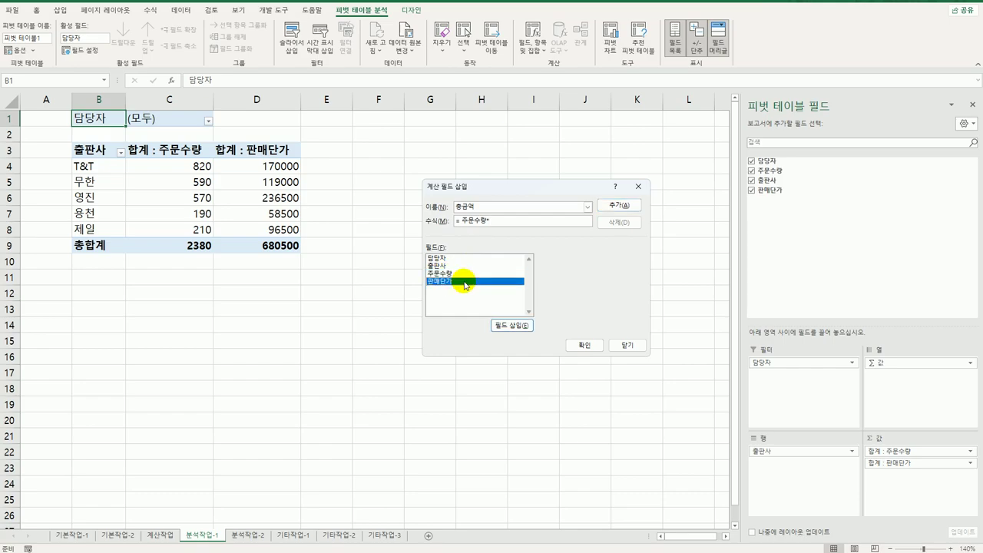
{"action": "double_click", "coordinate": [464, 282]}
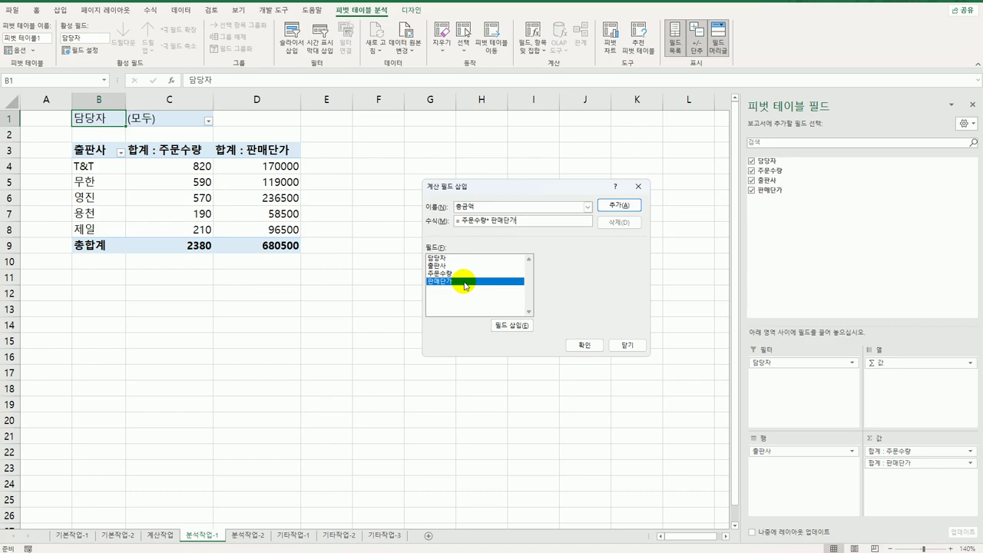
{"action": "left_click", "coordinate": [574, 344]}
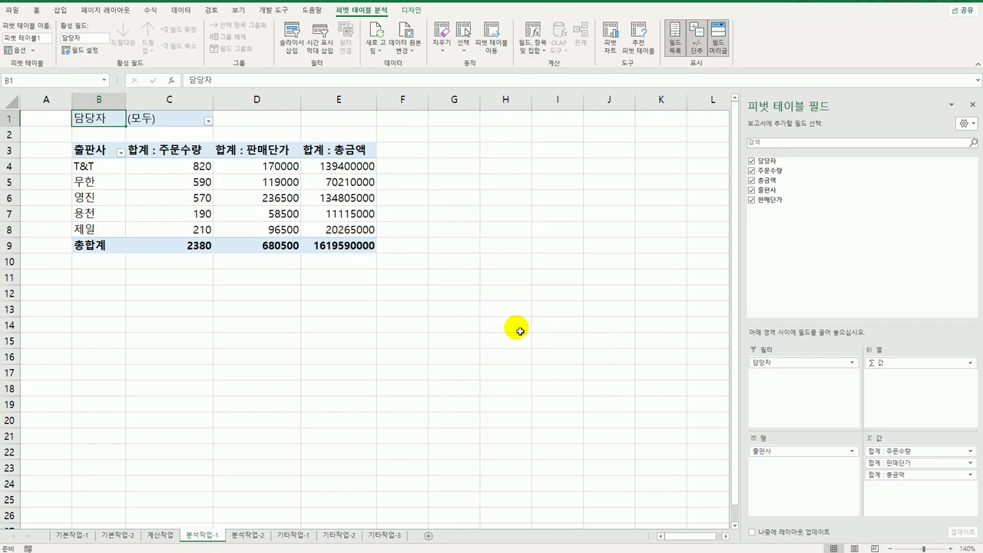
Format the 합계 : 주문수량 value field with the 숫자 category and a thousands separator.
{"action": "left_click", "coordinate": [189, 151]}
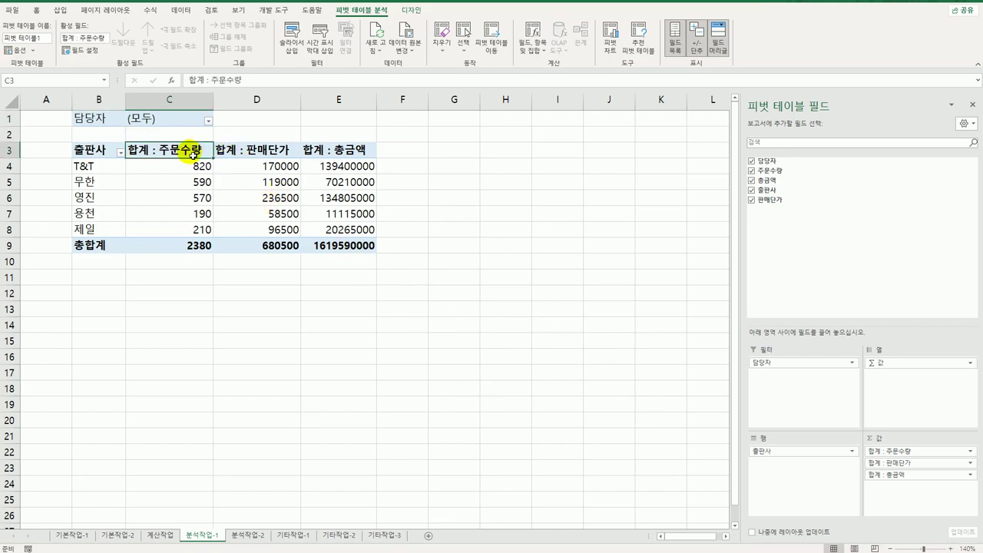
{"action": "double_click", "coordinate": [190, 153]}
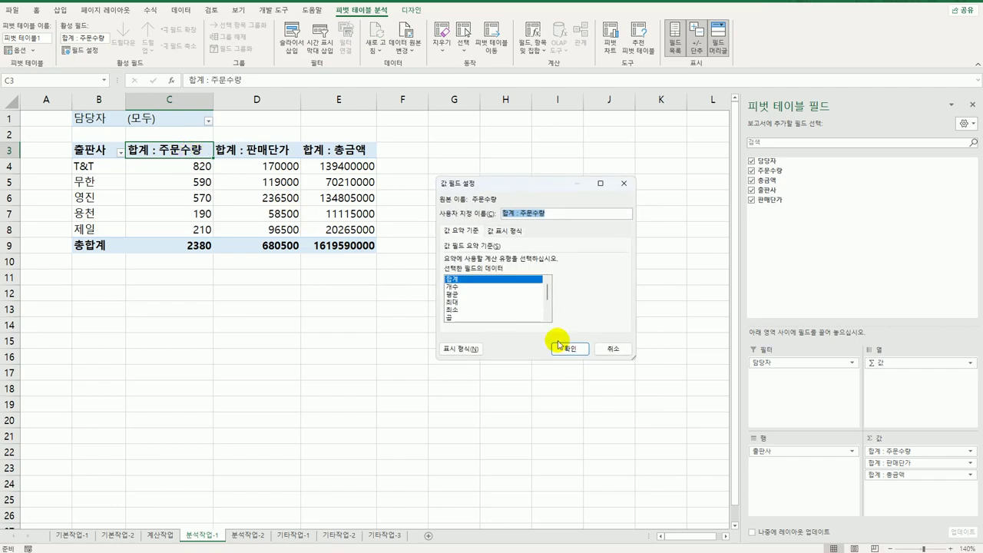
{"action": "left_click", "coordinate": [459, 349]}
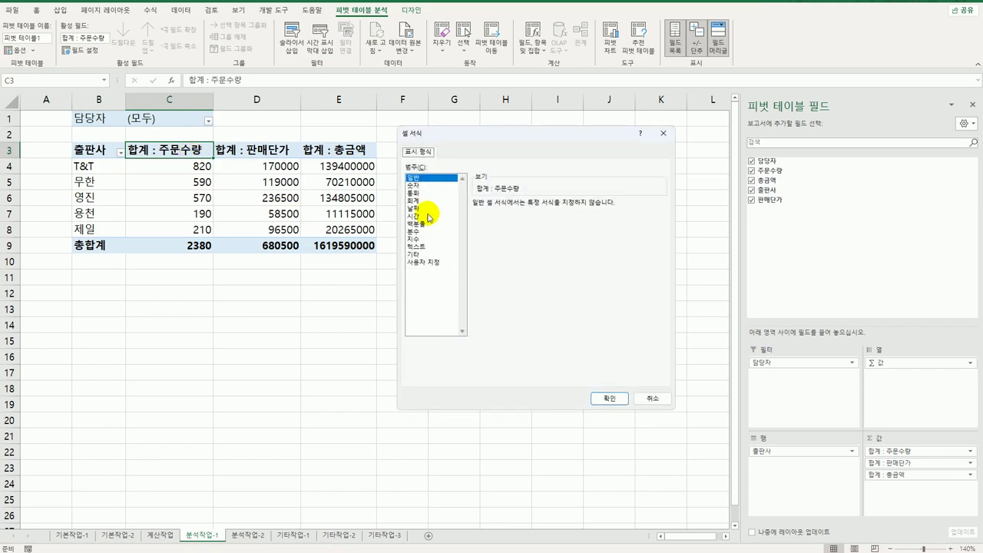
{"action": "left_click", "coordinate": [414, 185]}
{"action": "left_click", "coordinate": [494, 221]}
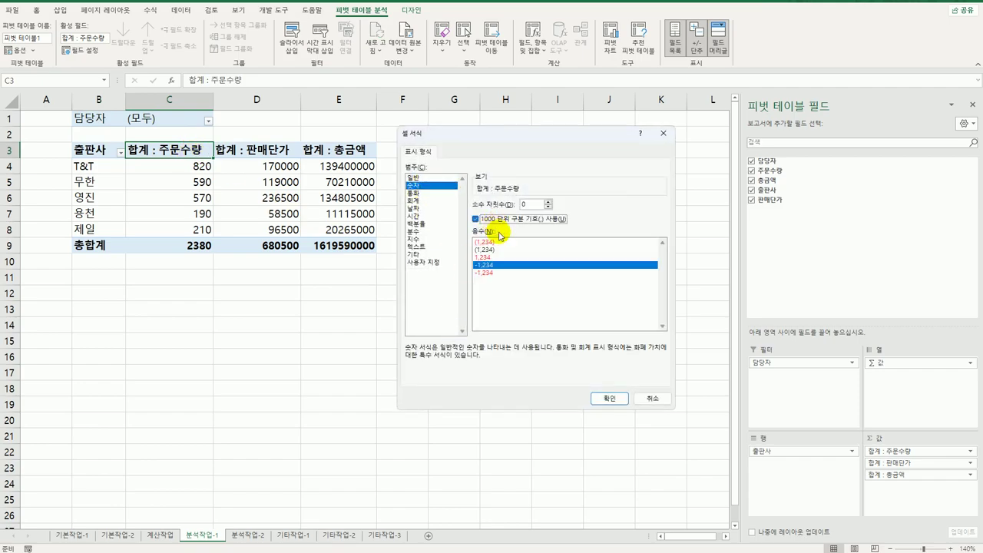
{"action": "left_click", "coordinate": [609, 399]}
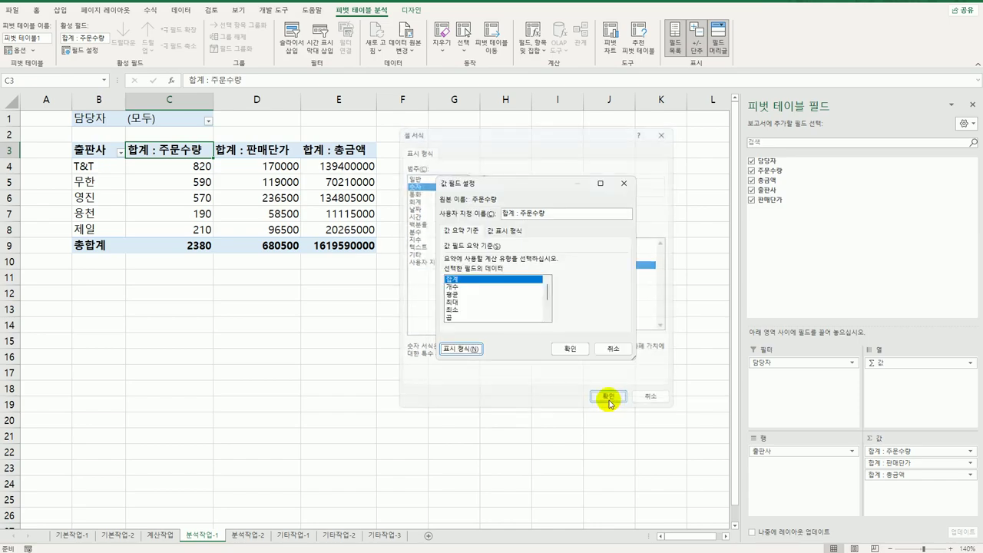
{"action": "left_click", "coordinate": [570, 349]}
Format the 합계 : 판매단가 value field with the 숫자 category and a thousands separator.
{"action": "left_click", "coordinate": [264, 150]}
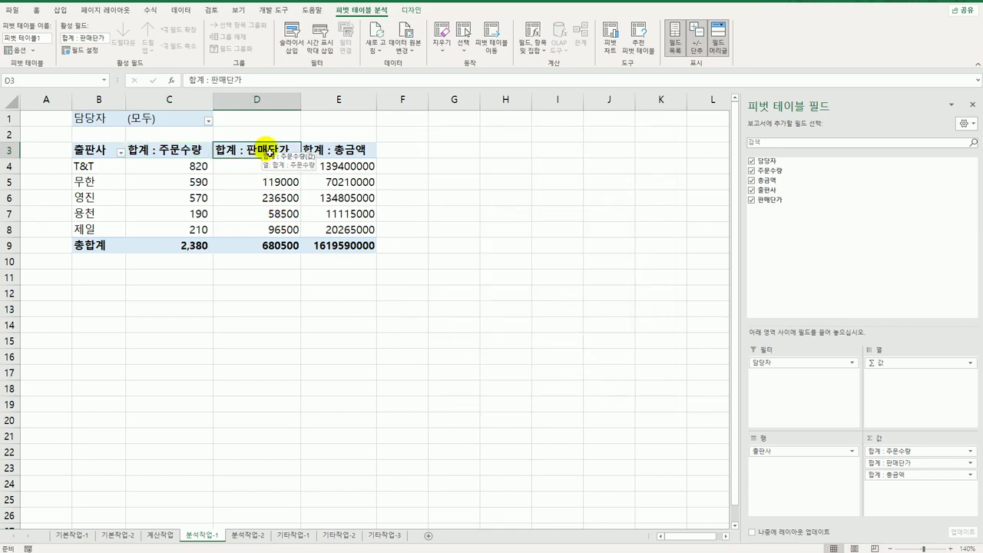
{"action": "double_click", "coordinate": [265, 150]}
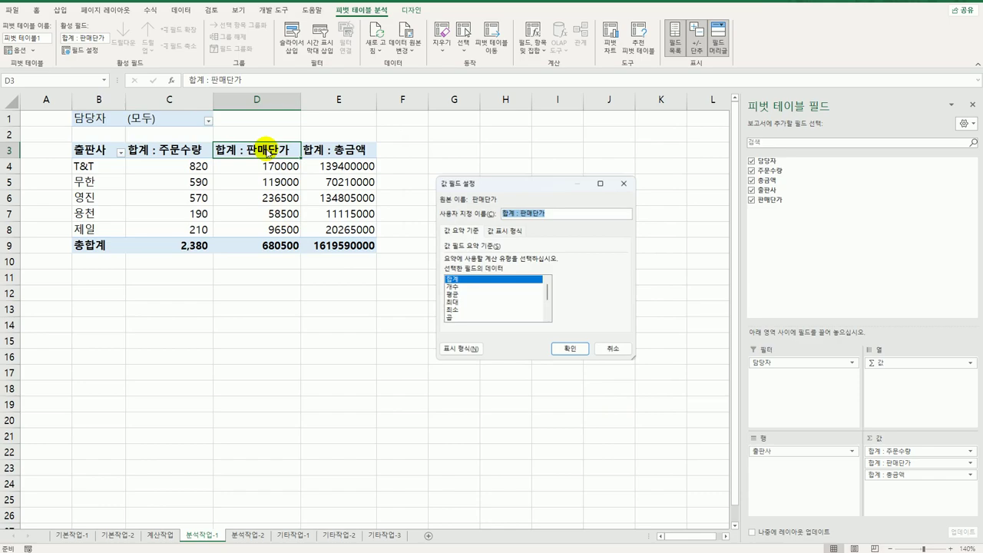
{"action": "left_click", "coordinate": [465, 349]}
{"action": "left_click", "coordinate": [434, 185]}
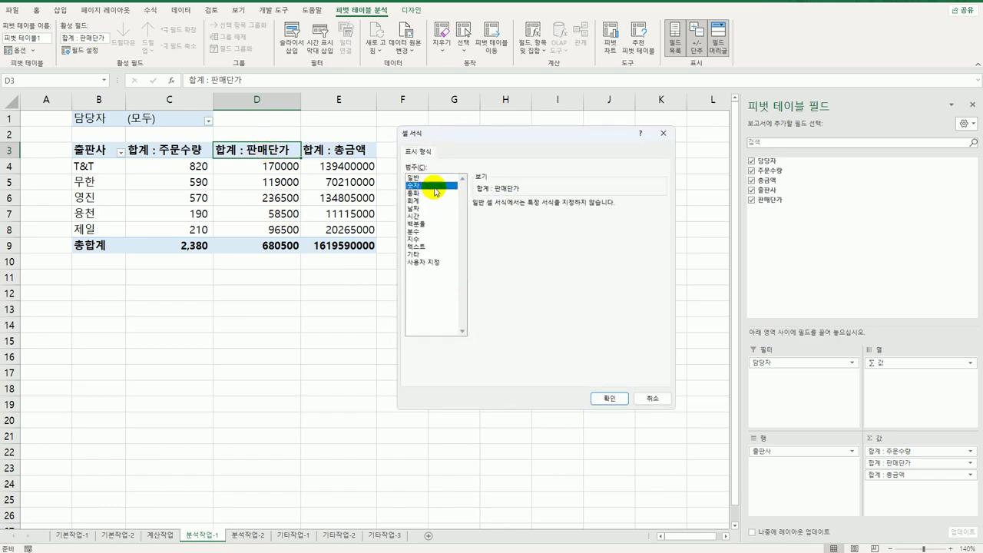
{"action": "left_click", "coordinate": [488, 221]}
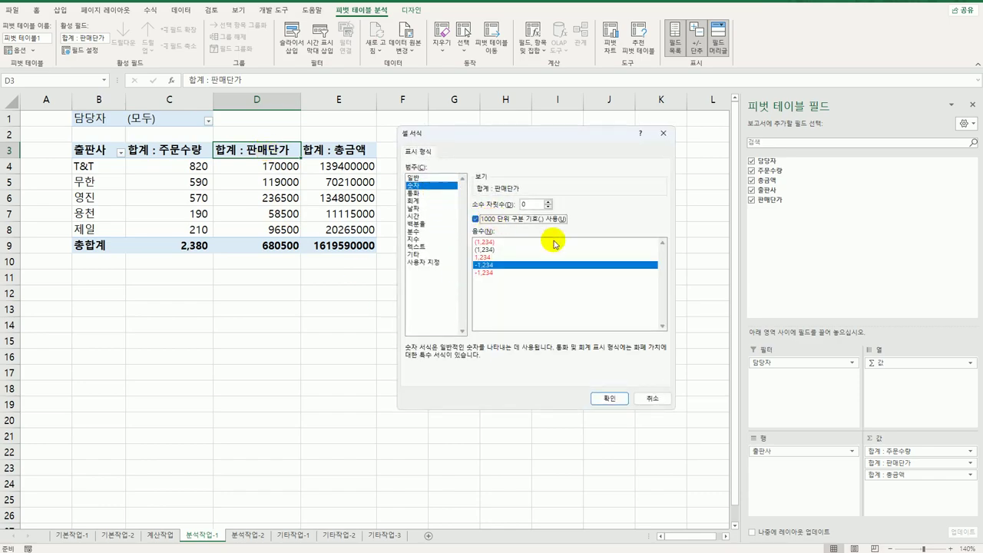
{"action": "left_click", "coordinate": [609, 398]}
{"action": "left_click", "coordinate": [562, 350]}
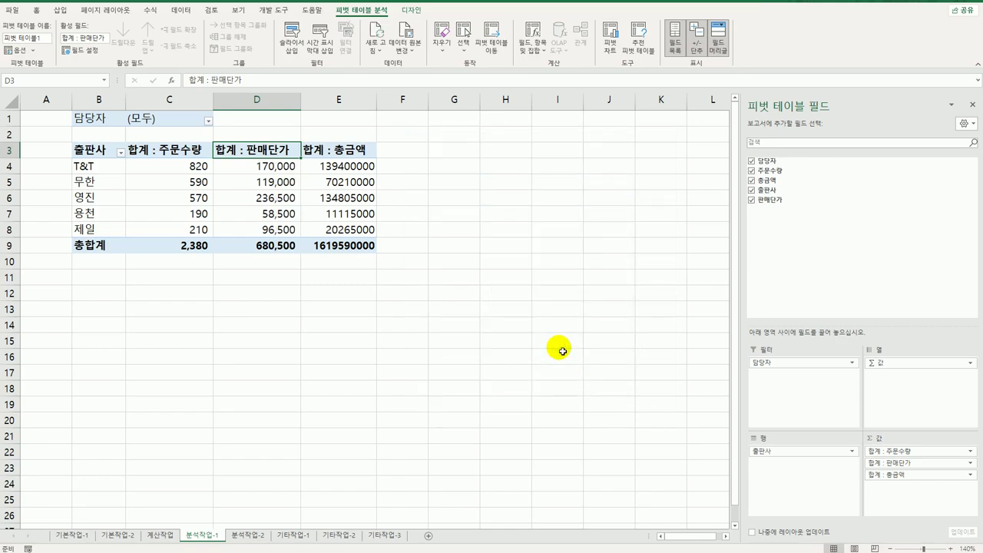
Format the 합계 : 총금액 value field with the 숫자 category and a thousands separator.
{"action": "left_click", "coordinate": [347, 151]}
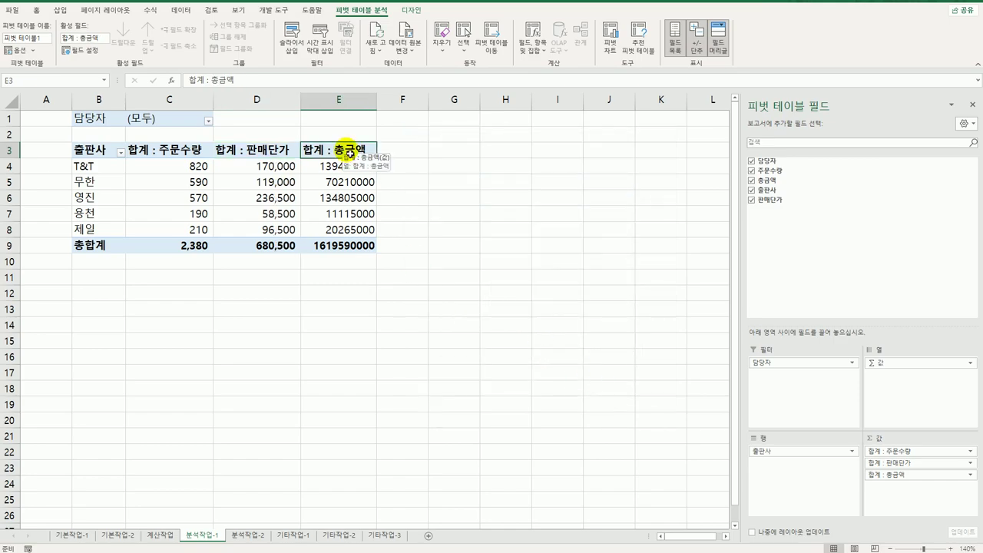
{"action": "double_click", "coordinate": [350, 153]}
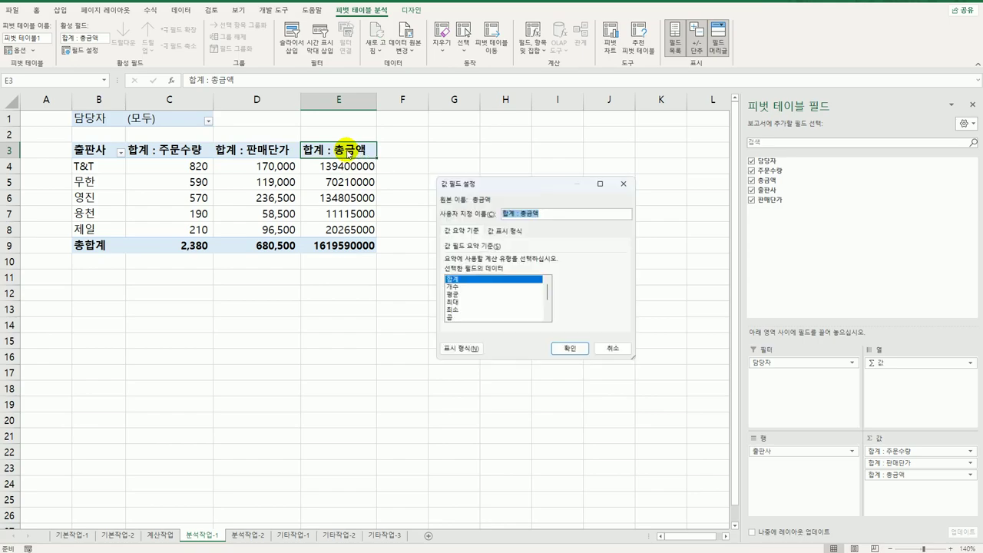
{"action": "left_click", "coordinate": [477, 350]}
{"action": "left_click", "coordinate": [434, 185]}
{"action": "left_click", "coordinate": [496, 219]}
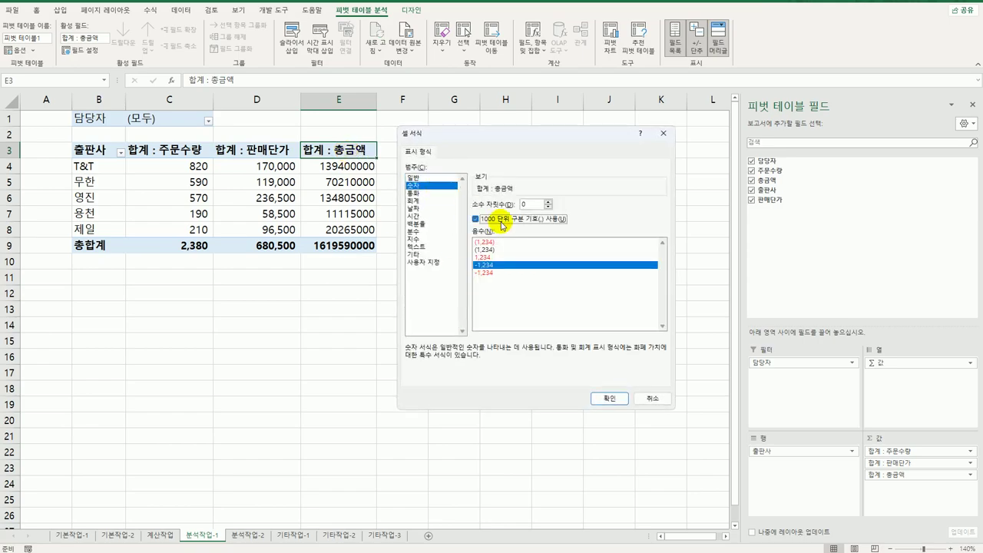
{"action": "left_click", "coordinate": [614, 399]}
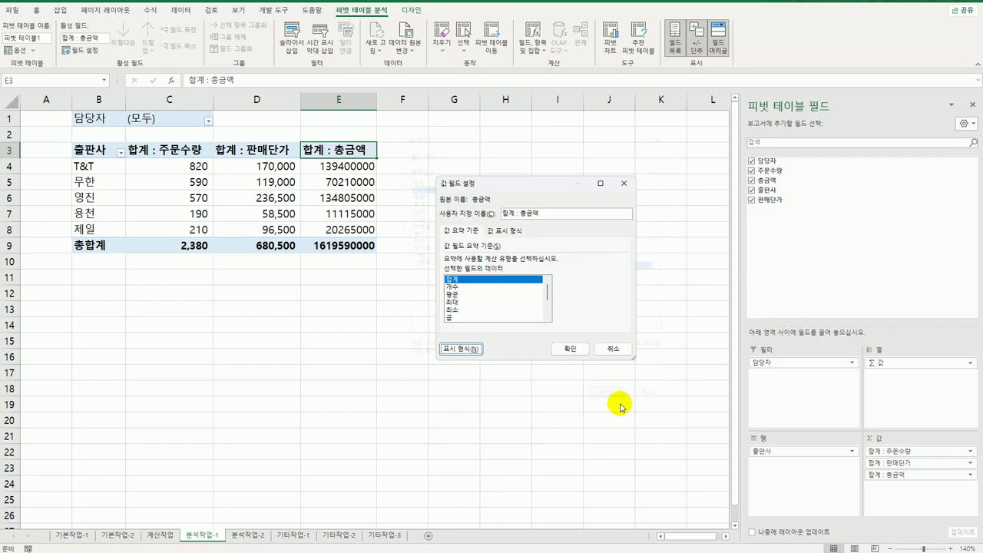
{"action": "left_click", "coordinate": [570, 348]}
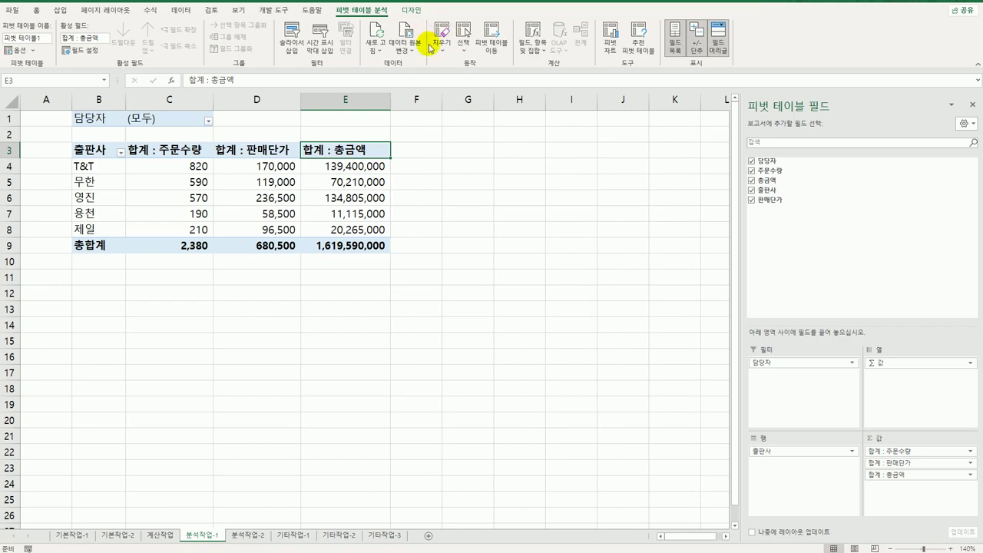
Apply the style 흰색, 피벗 스타일 밝게 22 to the pivot table and turn on banded rows (줄무늬 행).
{"action": "left_click", "coordinate": [411, 10]}
{"action": "left_click", "coordinate": [453, 48]}
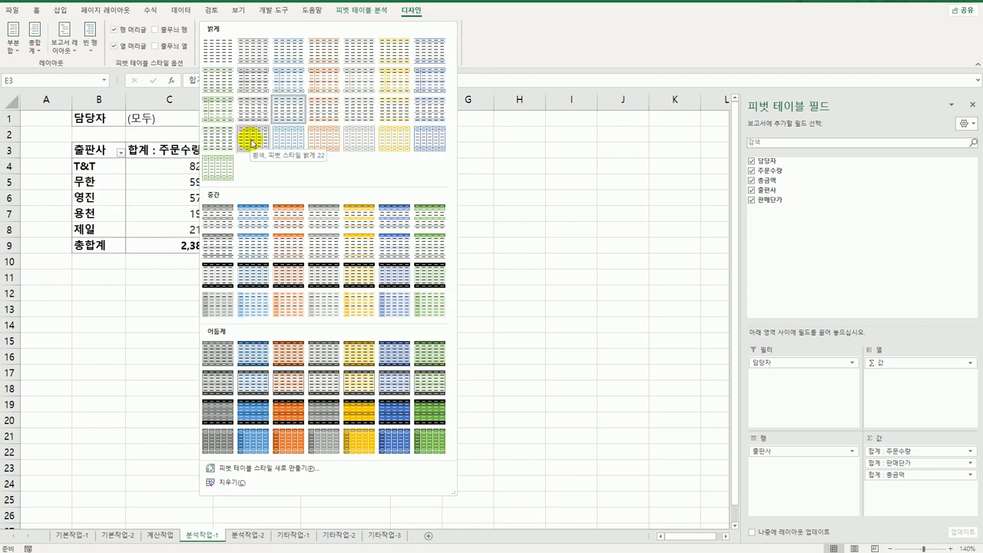
{"action": "left_click", "coordinate": [252, 141]}
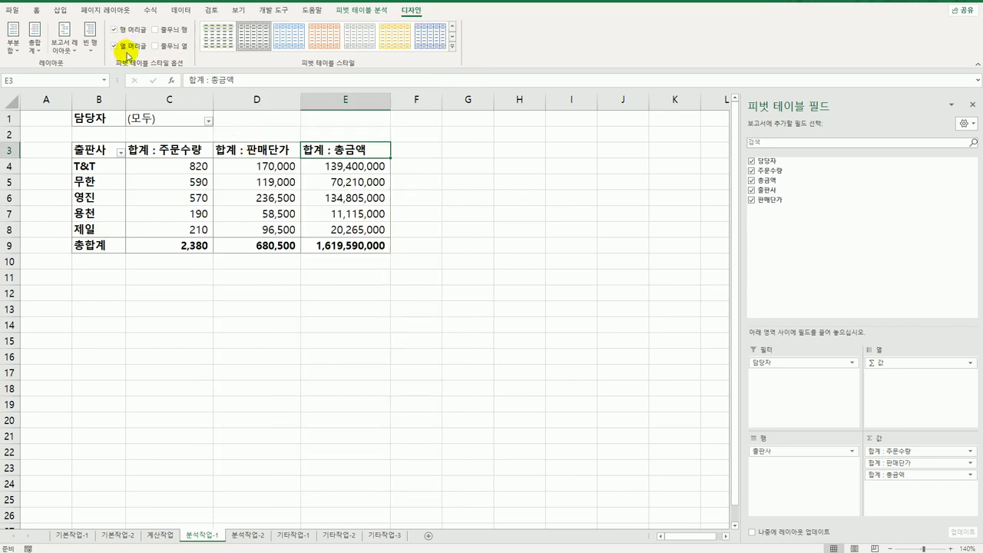
{"action": "left_click", "coordinate": [170, 33]}
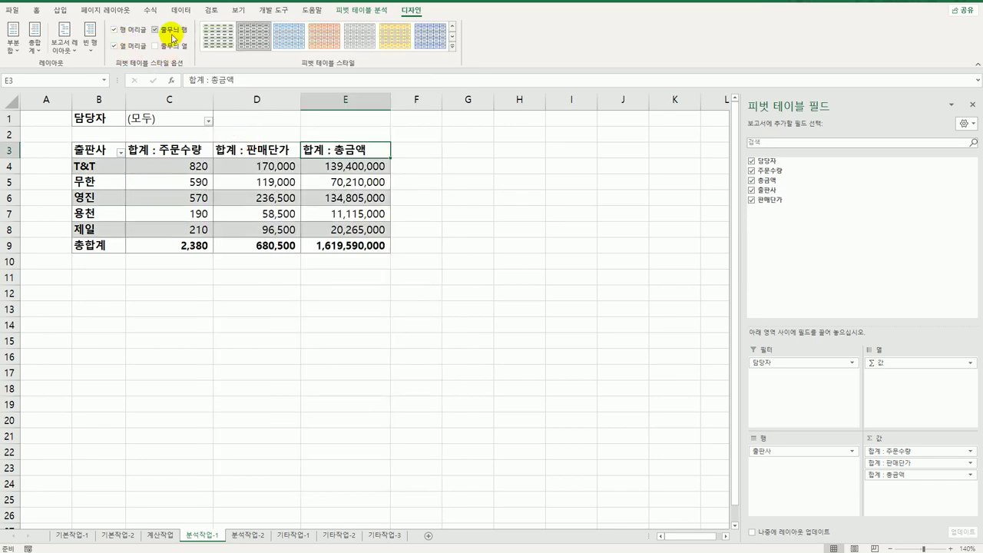
{"action": "left_click", "coordinate": [513, 337]}
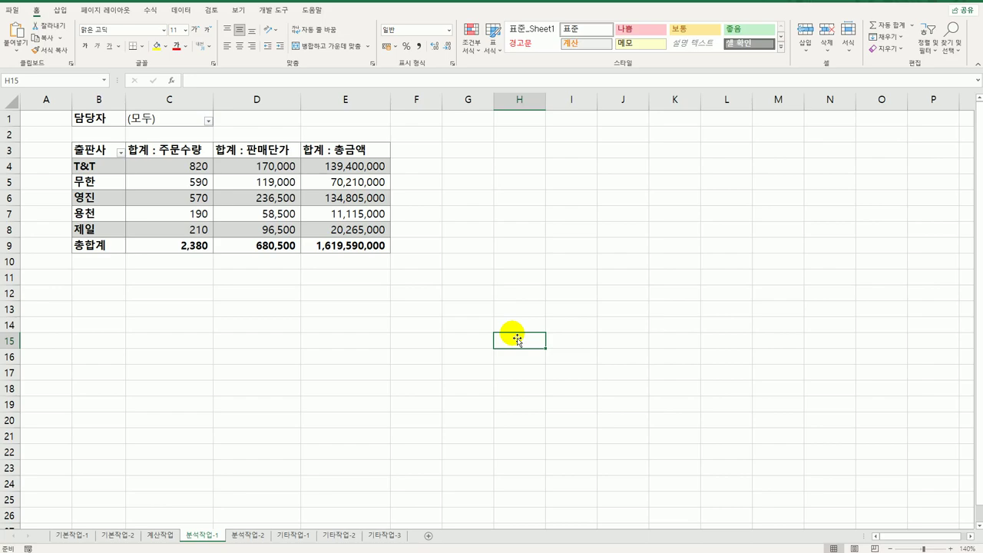
Switch to the 분석작업-2 worksheet.
{"action": "left_click", "coordinate": [242, 534]}
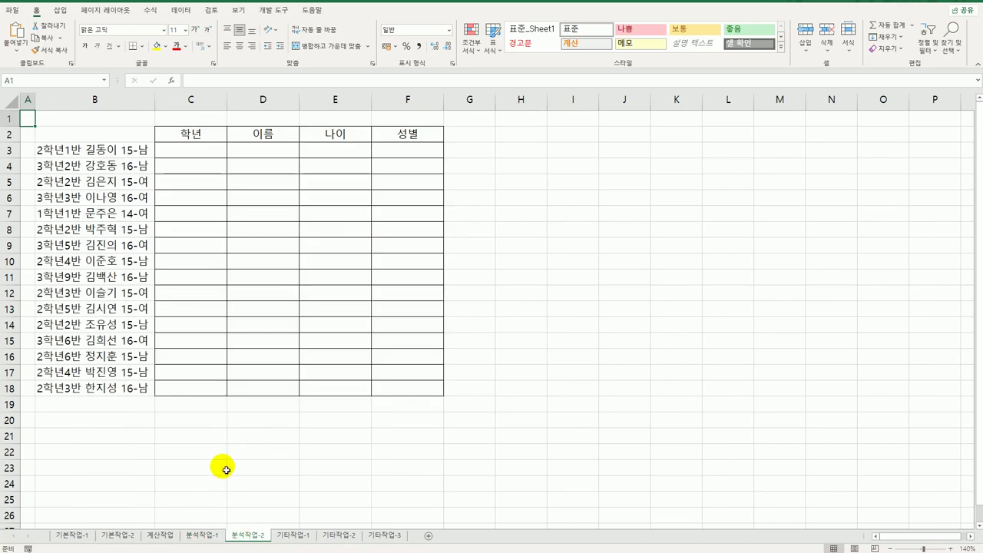
Start splitting the text in B3:B18 into columns as delimited data, with space (공백) and the other character "-" as delimiters.
{"action": "left_click_drag", "start_coordinate": [77, 151], "coordinate": [103, 381]}
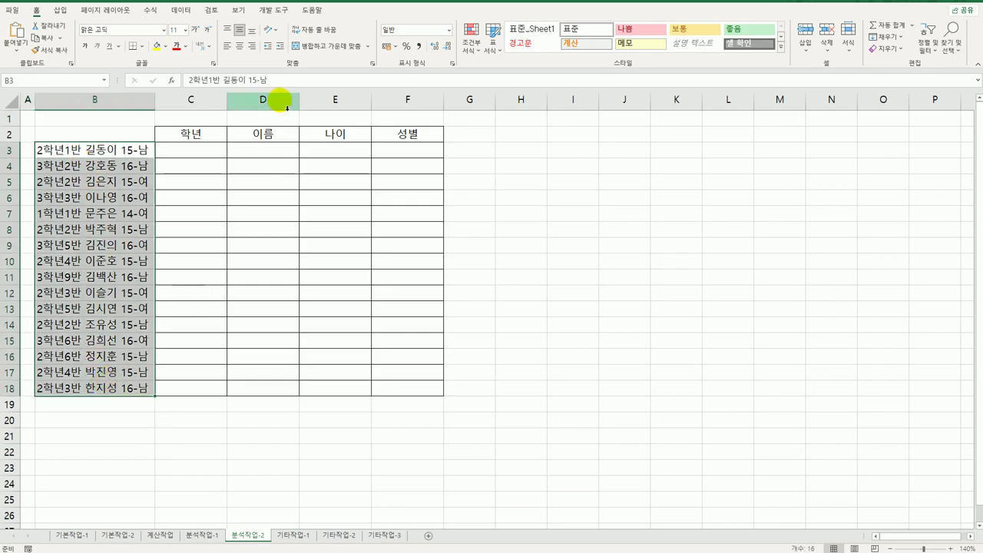
{"action": "left_click", "coordinate": [185, 11]}
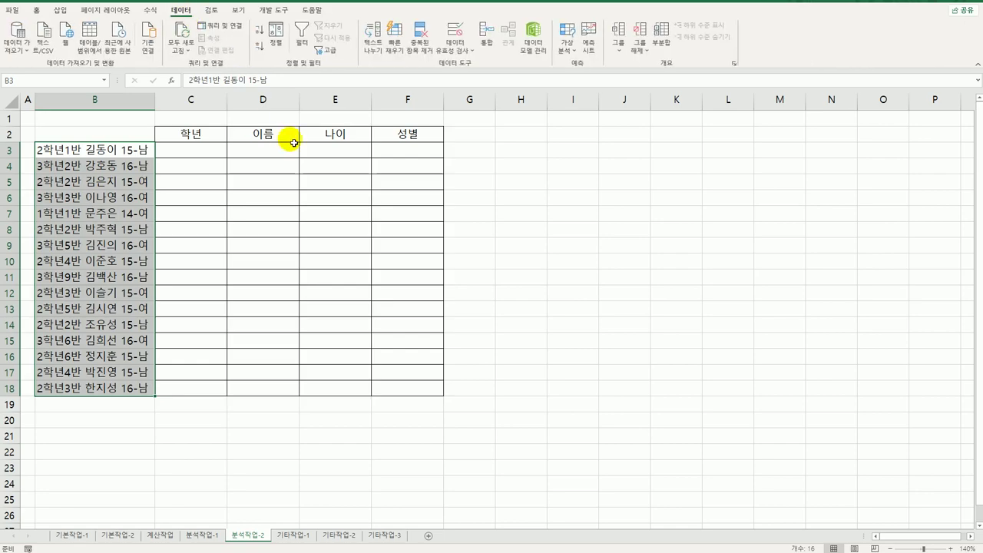
{"action": "left_click", "coordinate": [373, 52]}
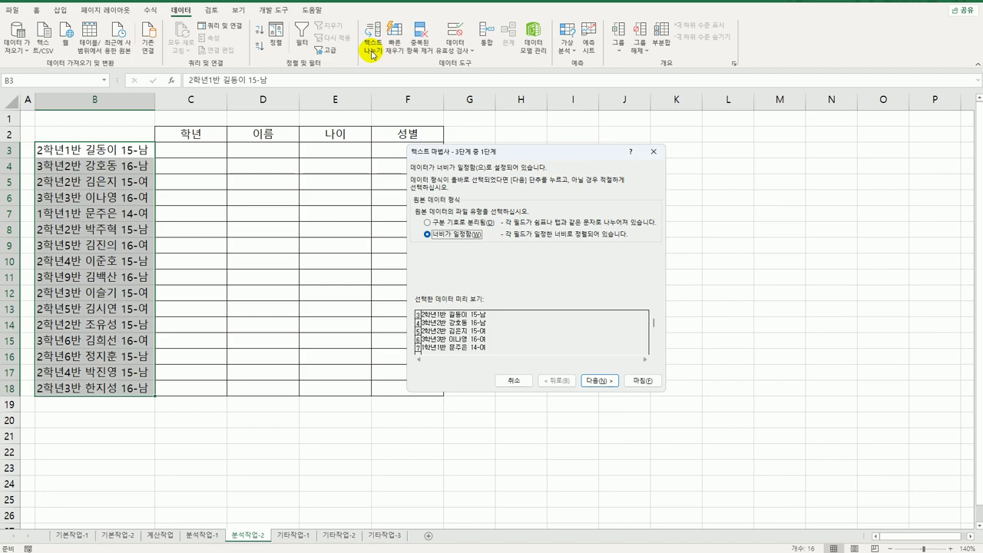
{"action": "left_click", "coordinate": [440, 223]}
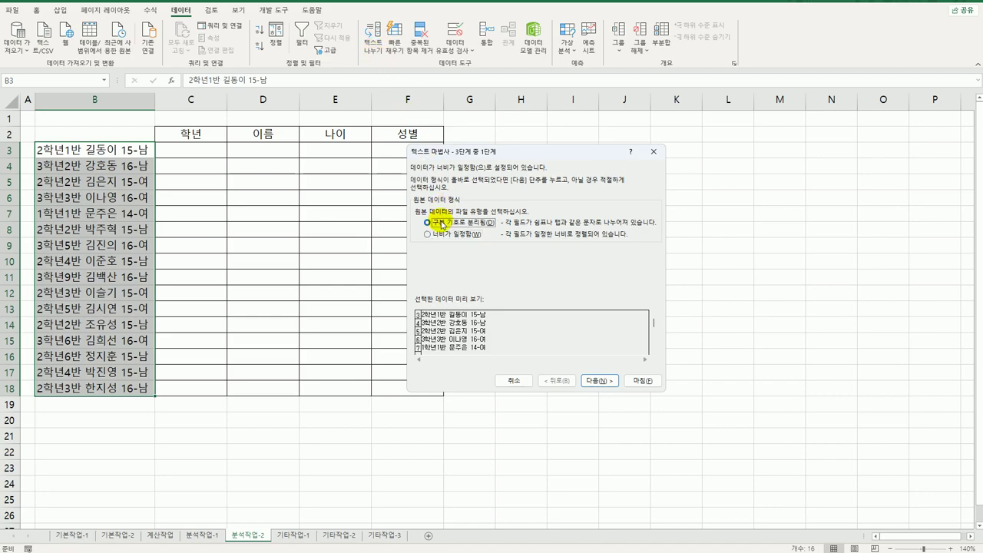
{"action": "left_click", "coordinate": [597, 381]}
{"action": "left_click", "coordinate": [419, 229]}
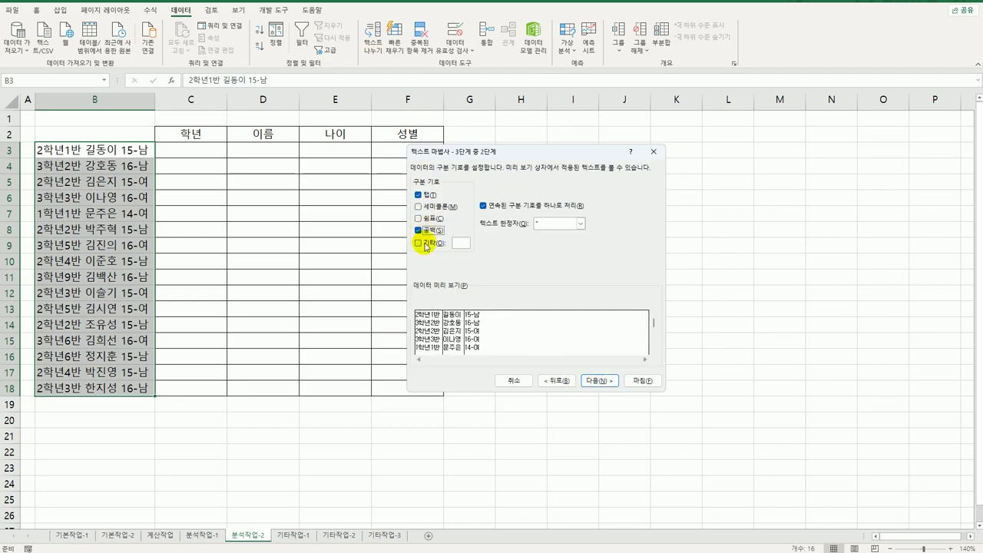
{"action": "left_click", "coordinate": [426, 244]}
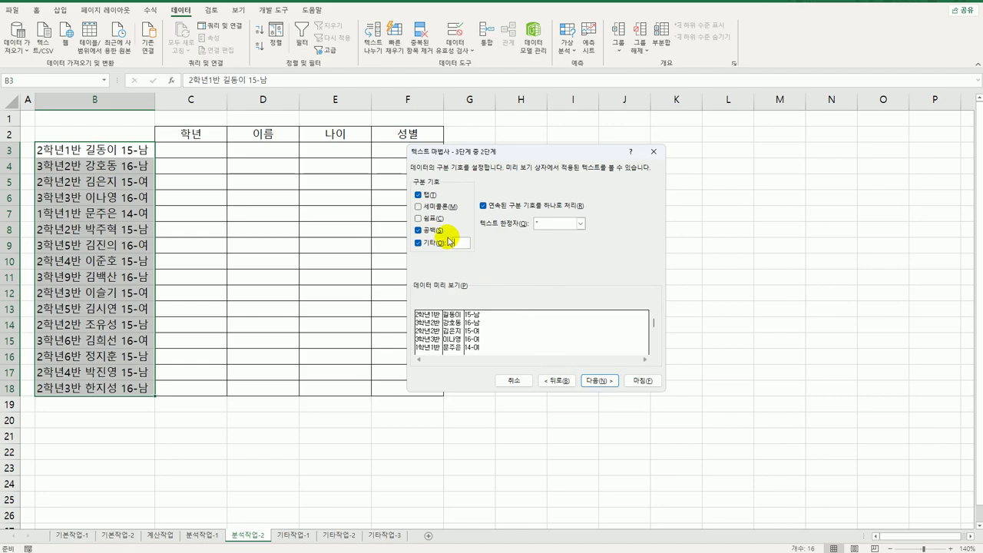
{"action": "type", "text": "-"}
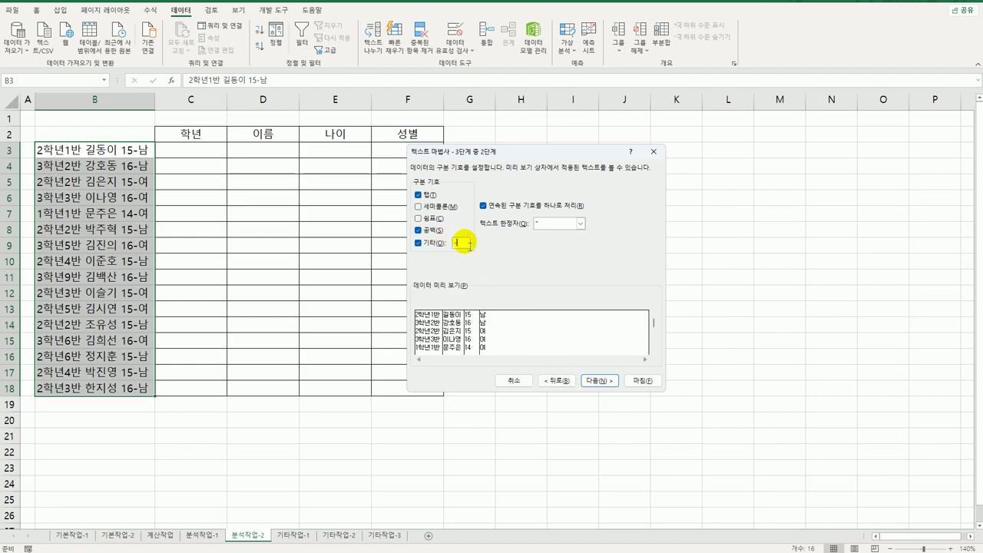
Set C3 as the destination of the text split and finish it, replacing the existing data there.
{"action": "left_click", "coordinate": [609, 380]}
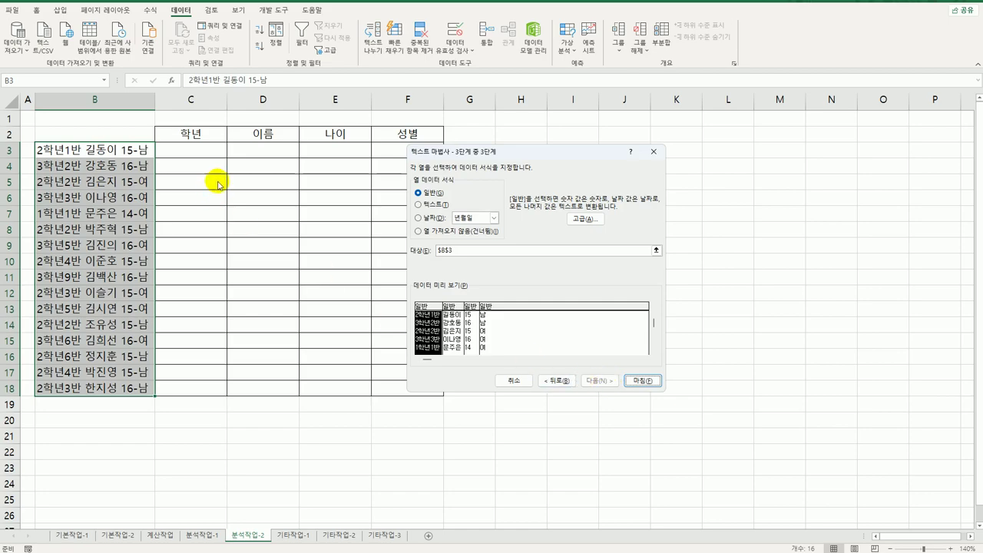
{"action": "double_click", "coordinate": [453, 250]}
{"action": "left_click", "coordinate": [192, 149]}
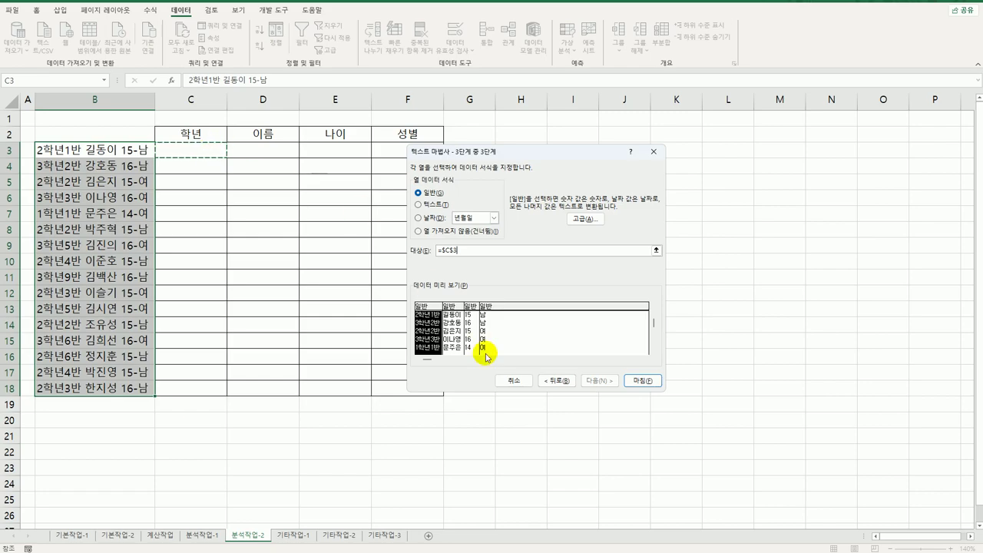
{"action": "left_click", "coordinate": [641, 380]}
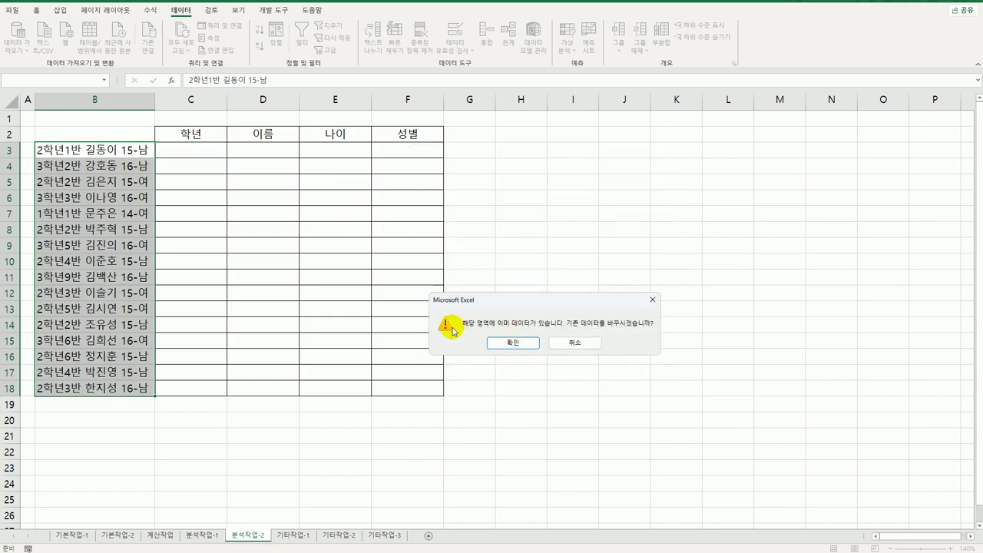
{"action": "left_click", "coordinate": [514, 343]}
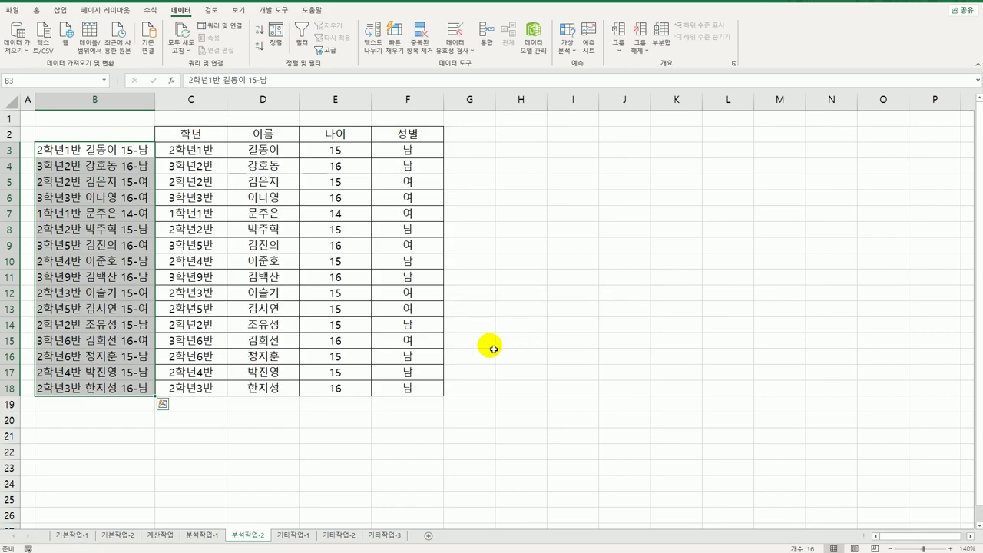
Delete column B, which holds the original combined text.
{"action": "left_click", "coordinate": [124, 101]}
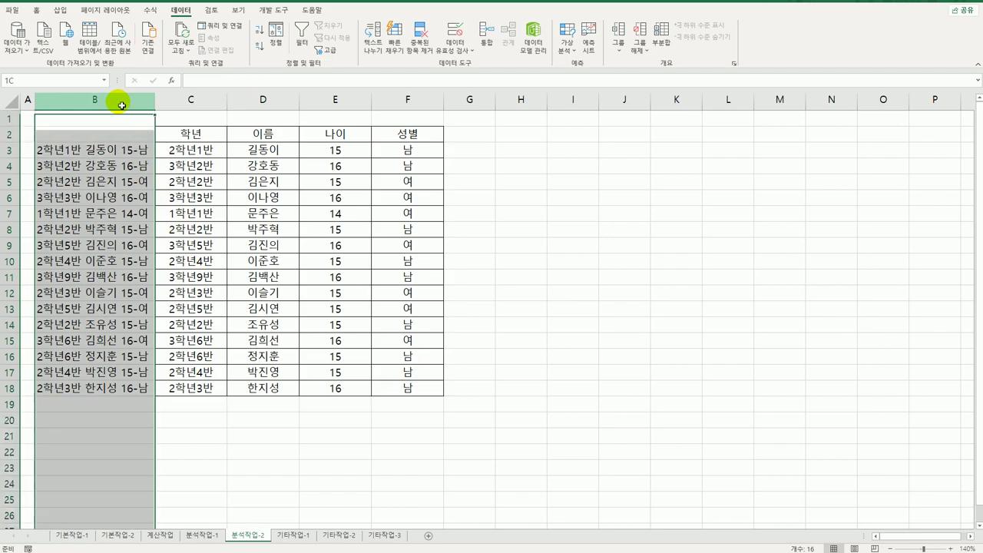
{"action": "right_click", "coordinate": [125, 100]}
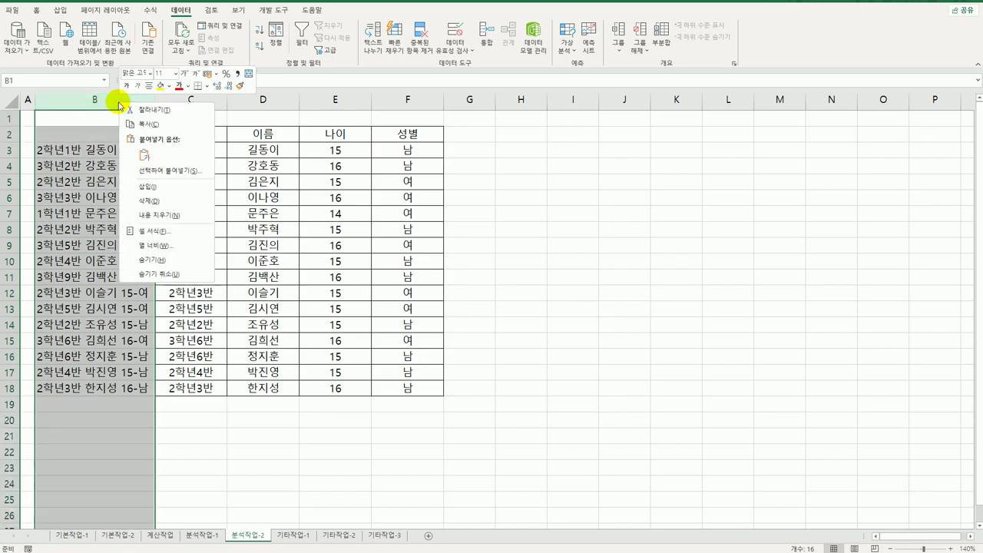
{"action": "left_click", "coordinate": [155, 204]}
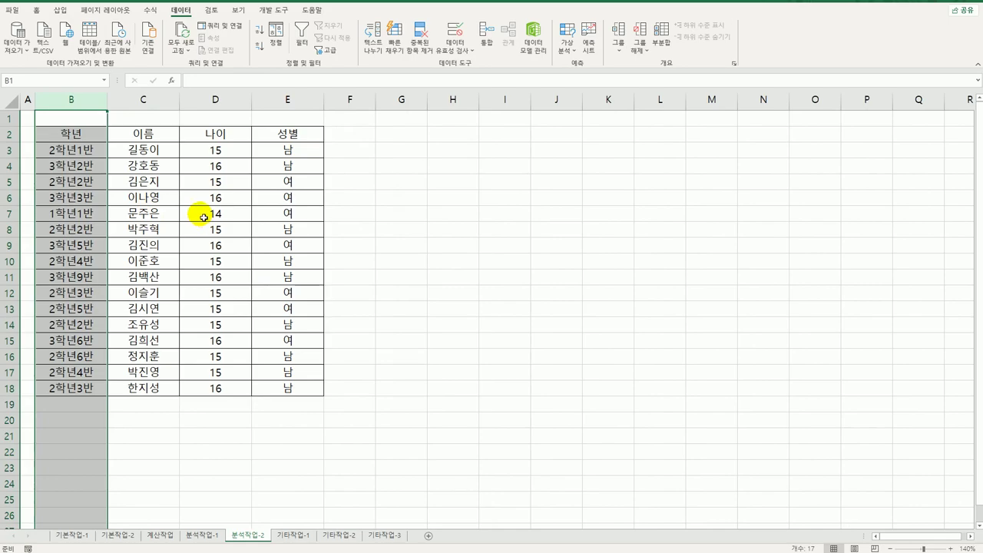
Start a fixed-width (너비가 일정함) text split of the names in C3:C18, with a break line after the first character.
{"action": "left_click", "coordinate": [157, 152]}
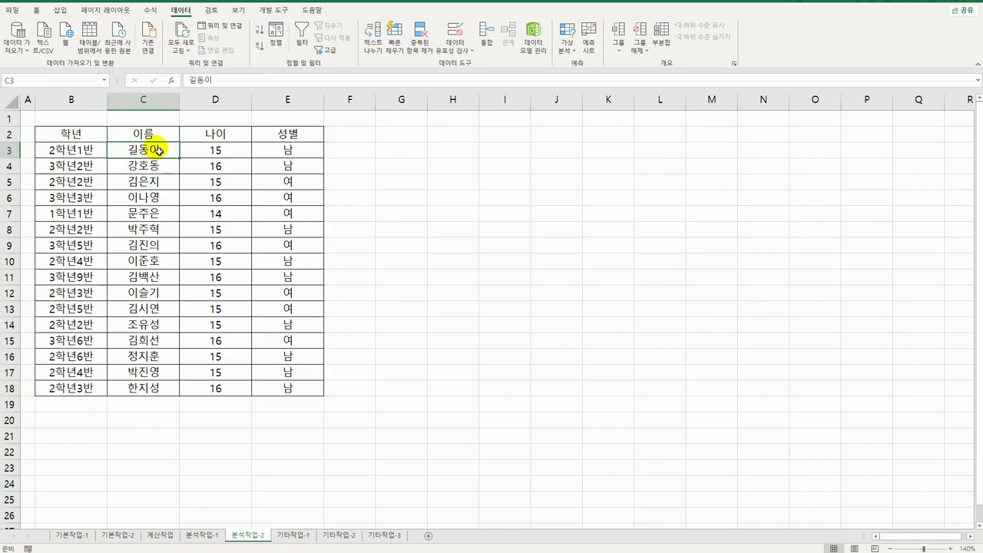
{"action": "left_click_drag", "start_coordinate": [157, 151], "coordinate": [158, 389]}
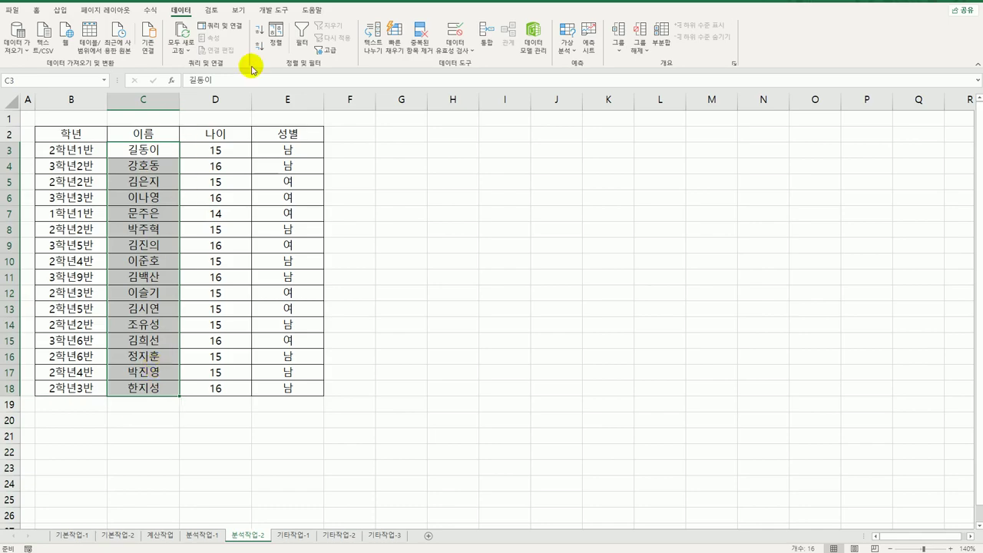
{"action": "left_click", "coordinate": [374, 35]}
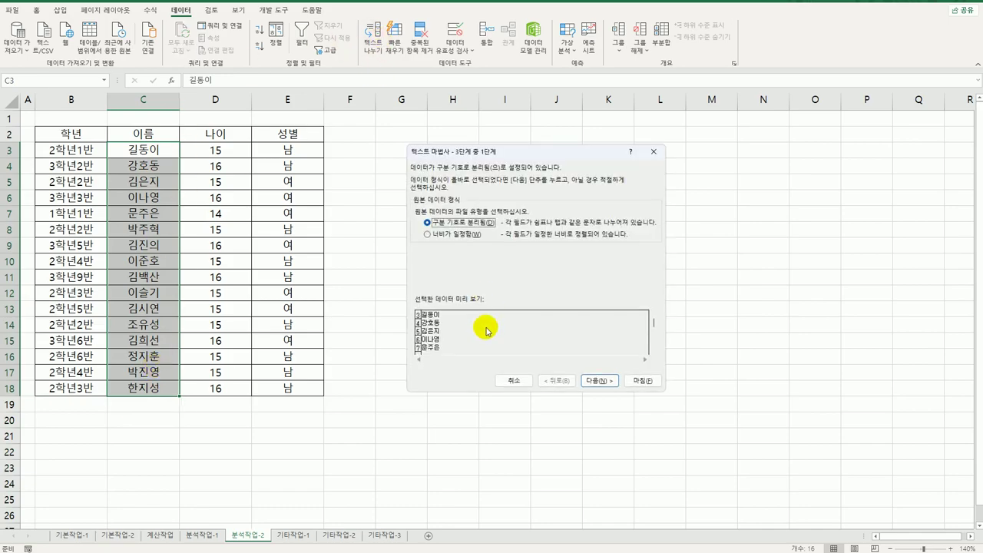
{"action": "left_click", "coordinate": [463, 244]}
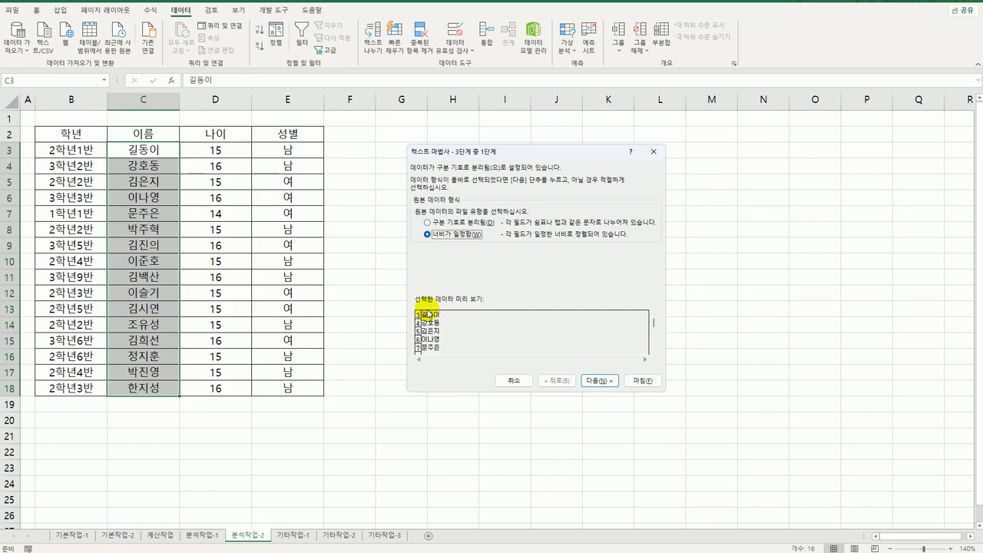
{"action": "left_click", "coordinate": [595, 380]}
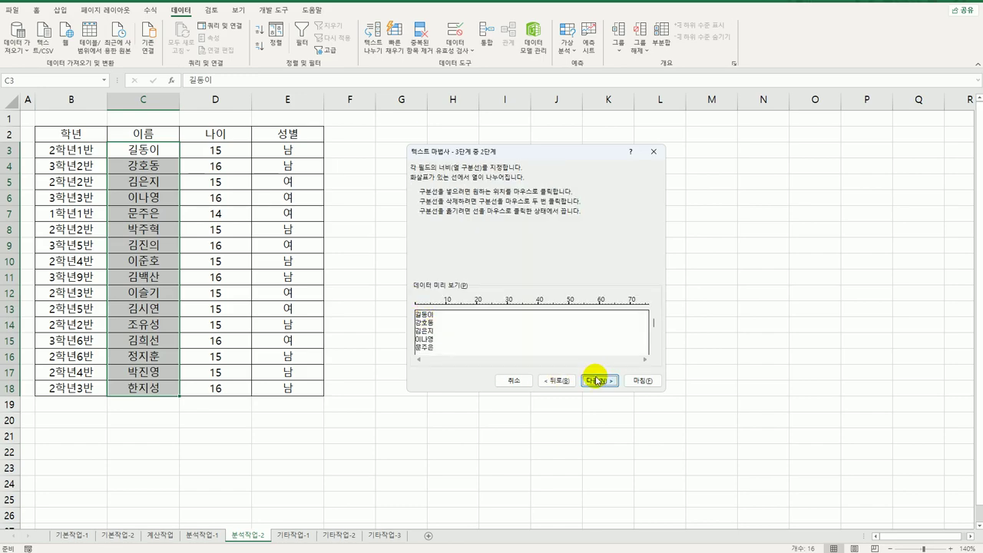
{"action": "left_click", "coordinate": [421, 305]}
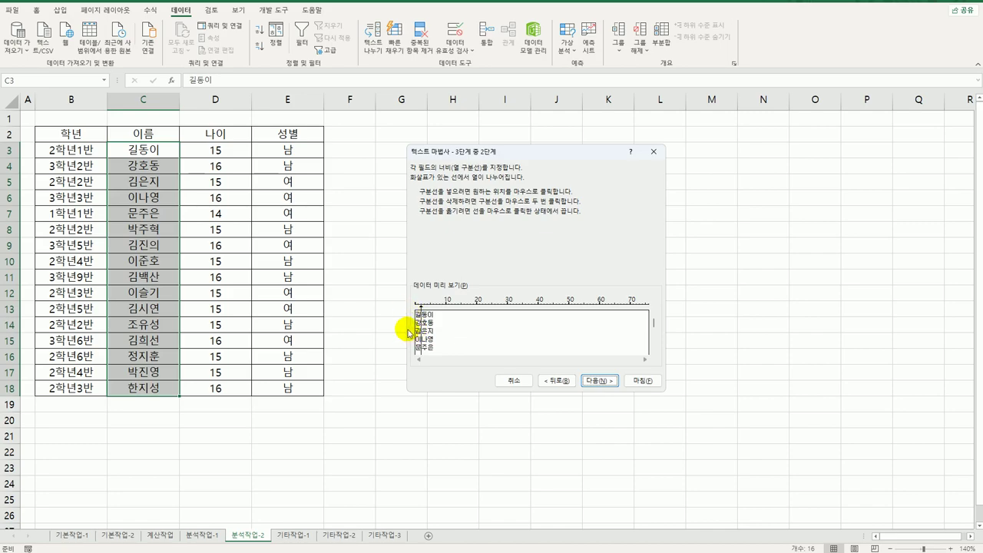
Exclude the surname column from import (열 가져오지 않음) and finish the split in place at C3.
{"action": "left_click", "coordinate": [603, 382]}
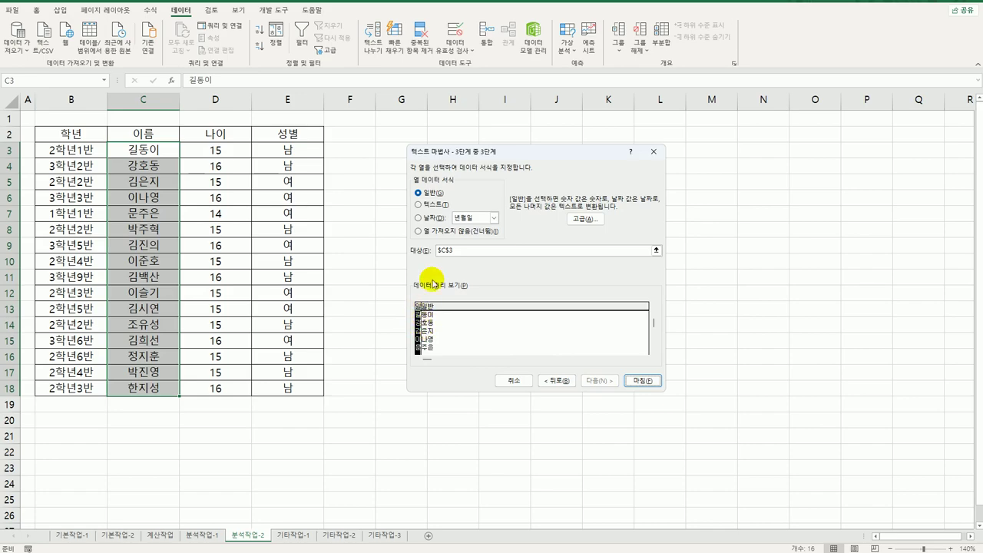
{"action": "left_click", "coordinate": [447, 232]}
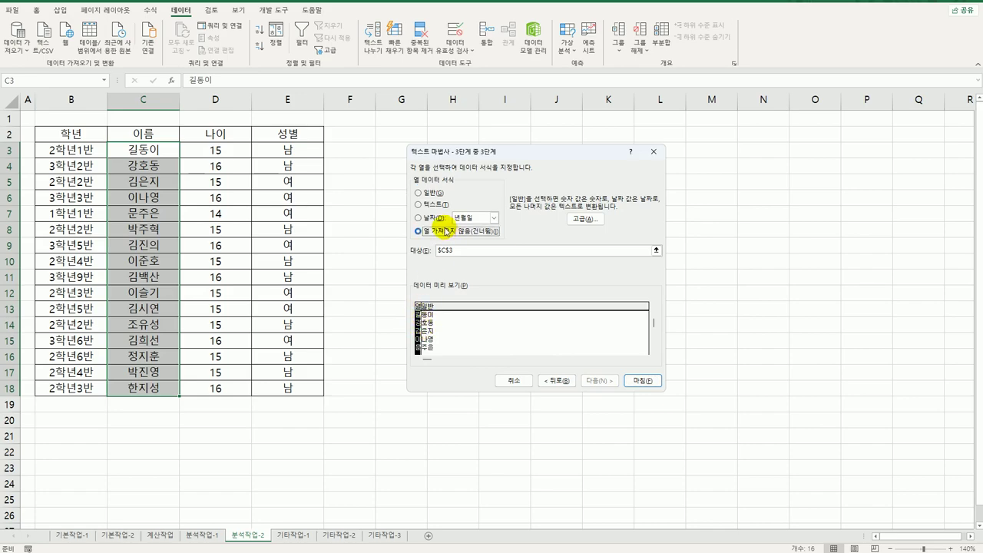
{"action": "left_click", "coordinate": [642, 381]}
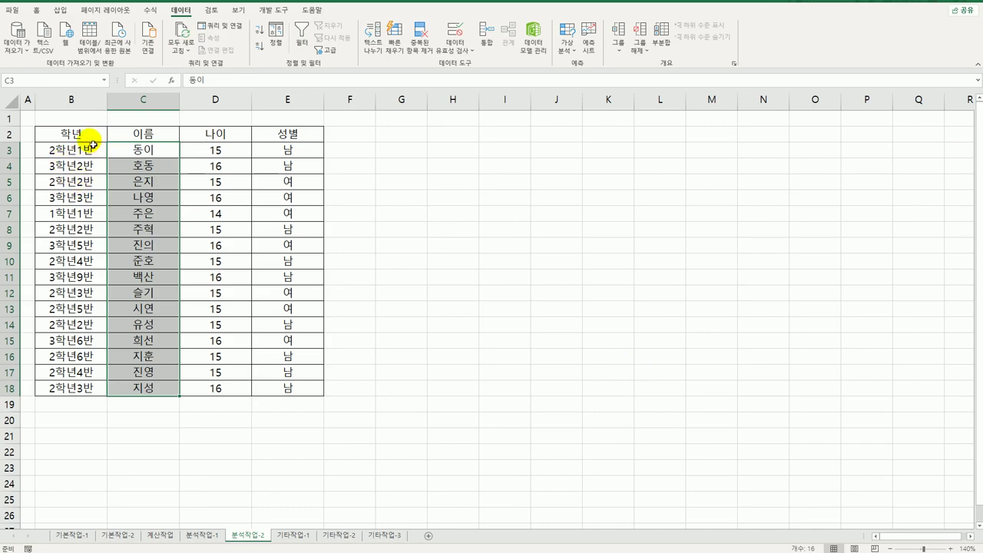
Set up a left-to-right (왼쪽에서 오른쪽) sort of the table B2:E18 keyed on 행 2.
{"action": "left_click_drag", "start_coordinate": [76, 132], "coordinate": [279, 387]}
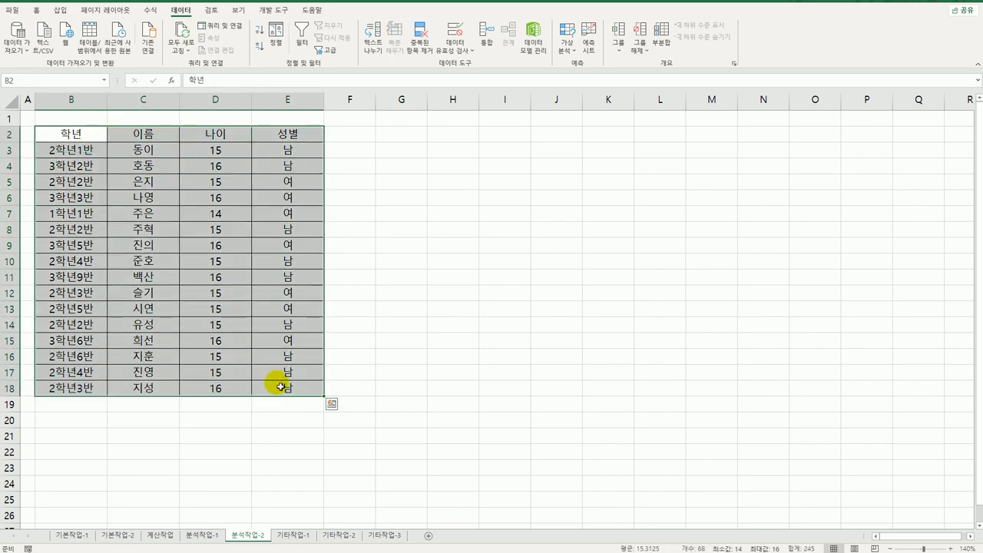
{"action": "left_click", "coordinate": [285, 44]}
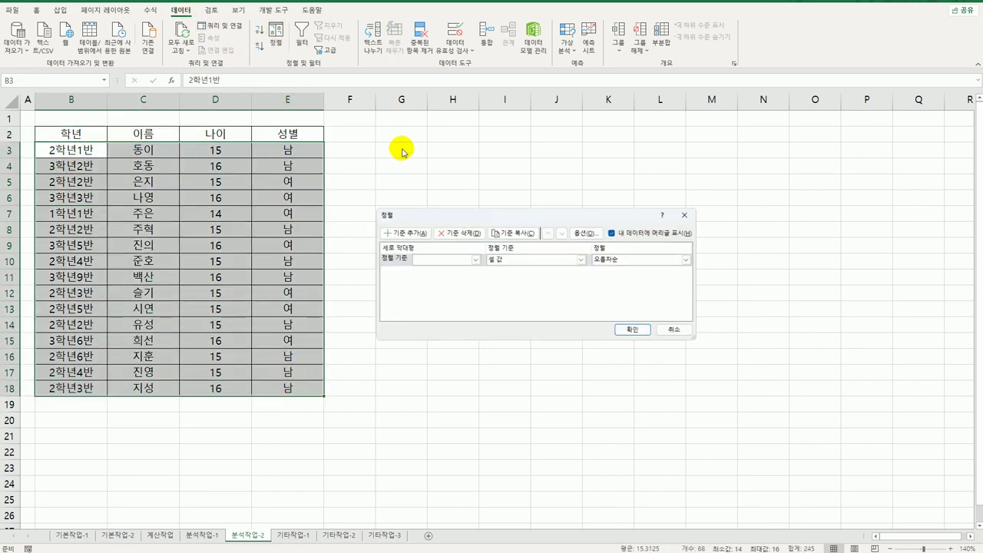
{"action": "left_click", "coordinate": [588, 231]}
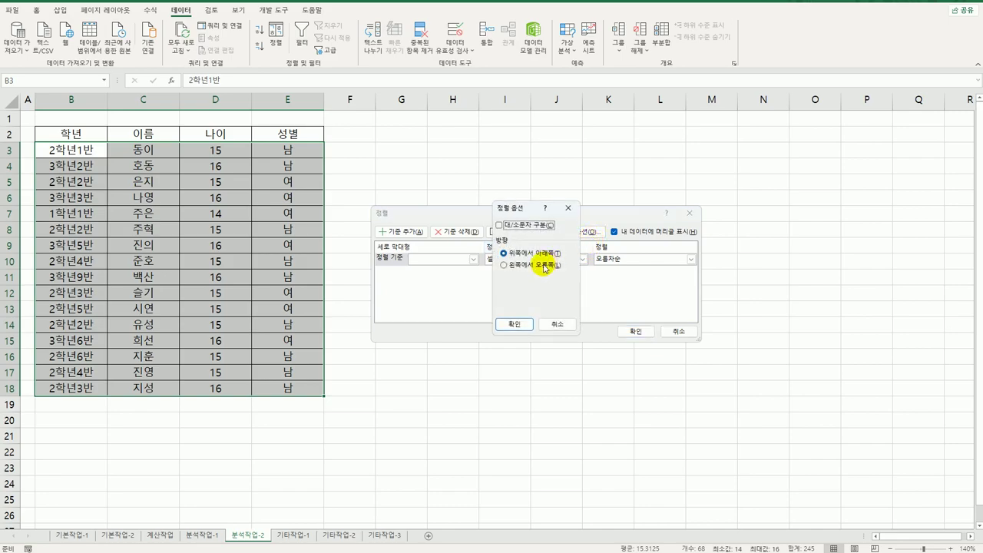
{"action": "left_click", "coordinate": [544, 266]}
{"action": "left_click", "coordinate": [506, 326]}
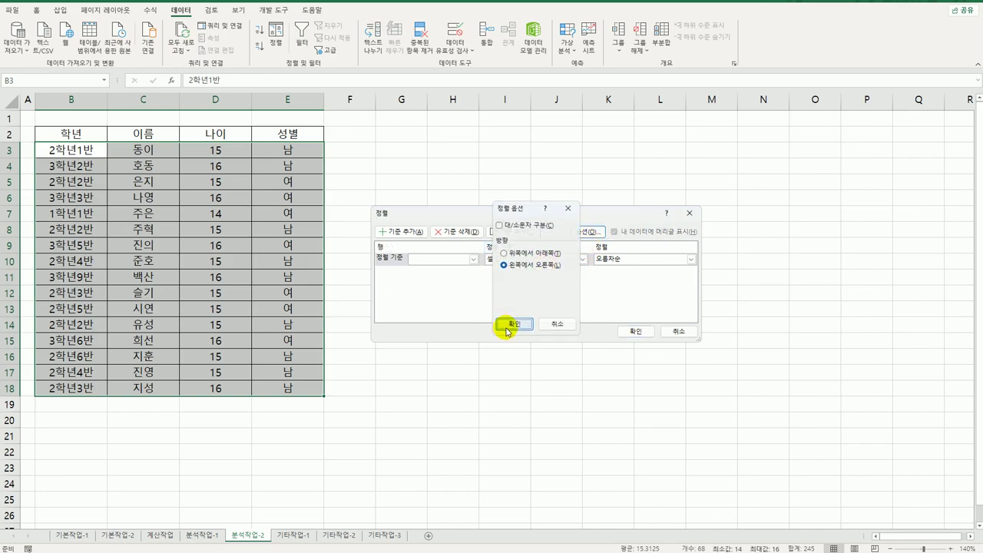
{"action": "left_click", "coordinate": [472, 259]}
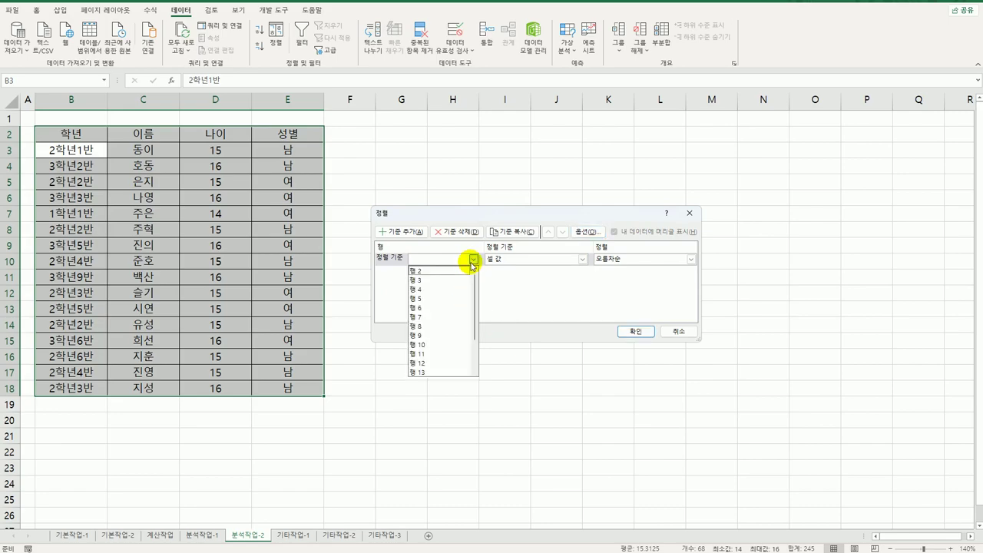
{"action": "left_click", "coordinate": [450, 271]}
Add a custom sort list with the entries 학년, 성별, 이름, 나이.
{"action": "left_click", "coordinate": [614, 260]}
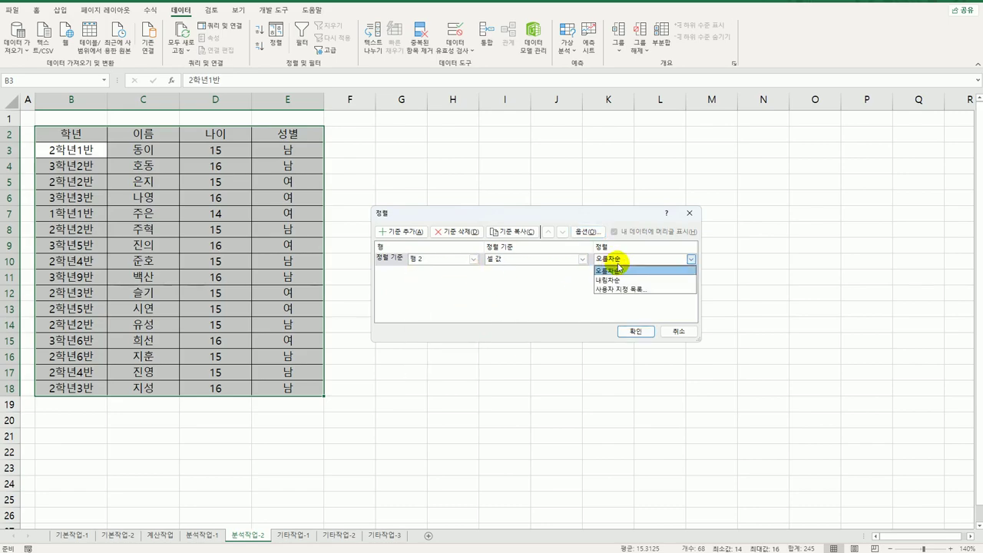
{"action": "left_click", "coordinate": [631, 288]}
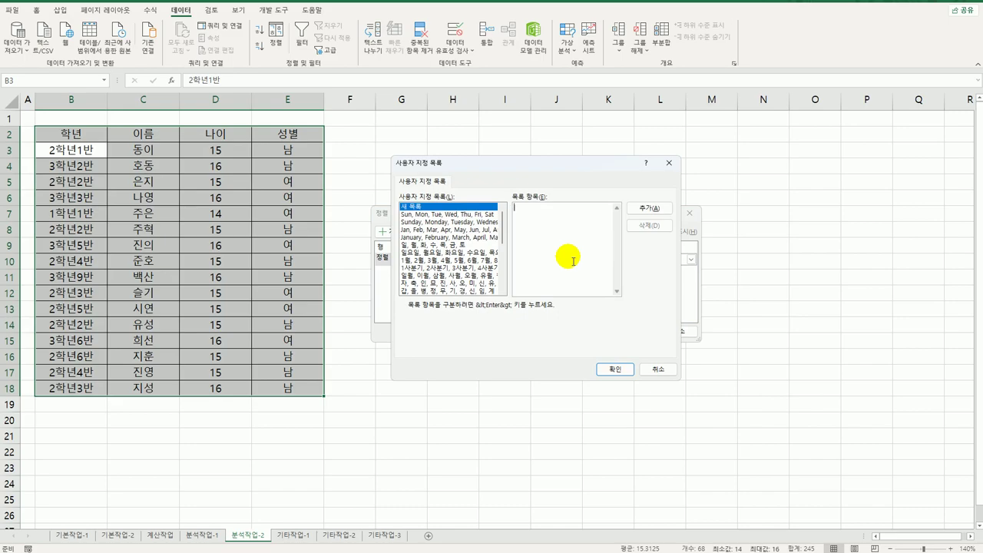
{"action": "type", "text": "학년"}
{"action": "key", "text": "Return"}
{"action": "type", "text": "성별"}
{"action": "key", "text": "Return"}
{"action": "type", "text": "이름"}
{"action": "key", "text": "Return"}
{"action": "type", "text": "ㄴ"}
{"action": "type", "text": "이"}
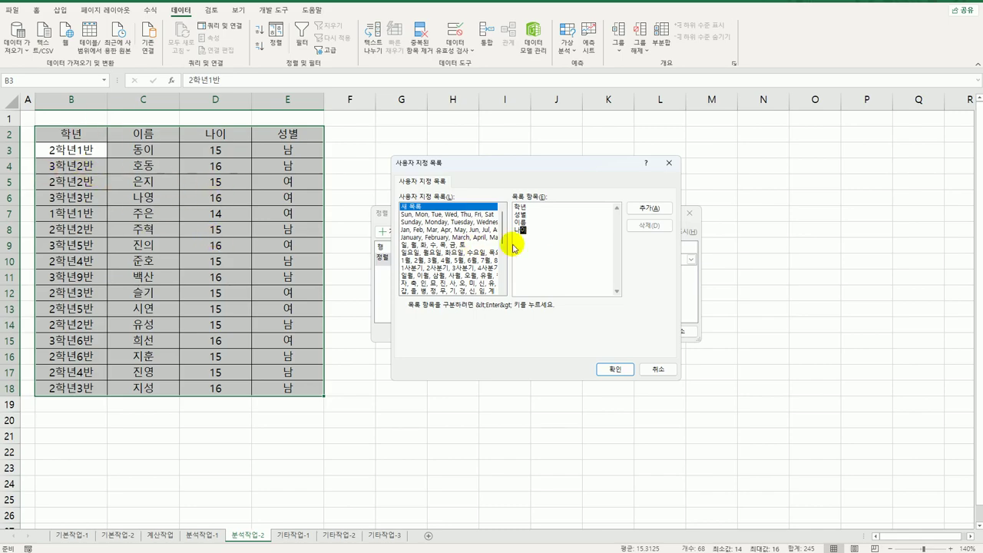
{"action": "left_click", "coordinate": [636, 208]}
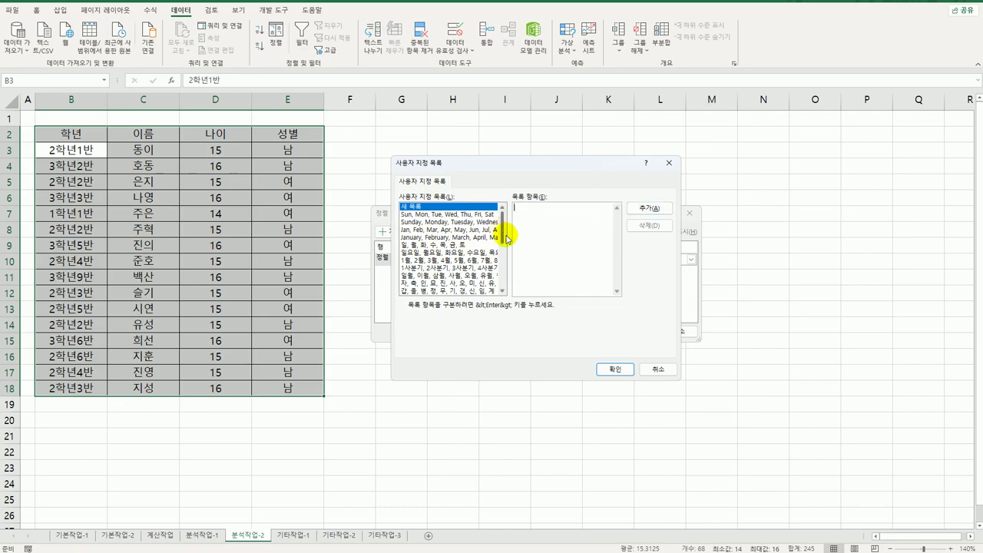
Choose the custom list 학년, 성별, 이름, 나이 as the sort order for 행 2.
{"action": "left_click_drag", "start_coordinate": [502, 230], "coordinate": [503, 290]}
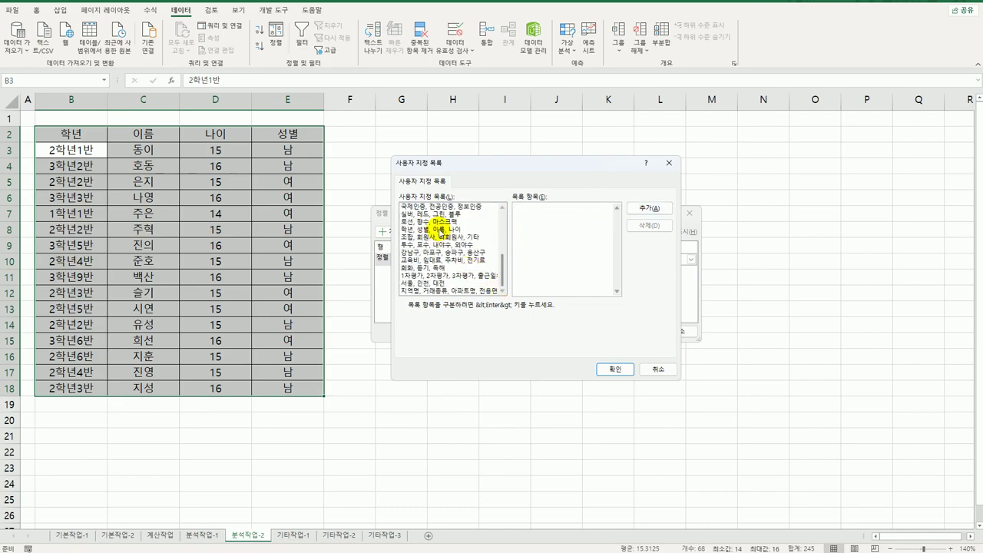
{"action": "left_click", "coordinate": [439, 229]}
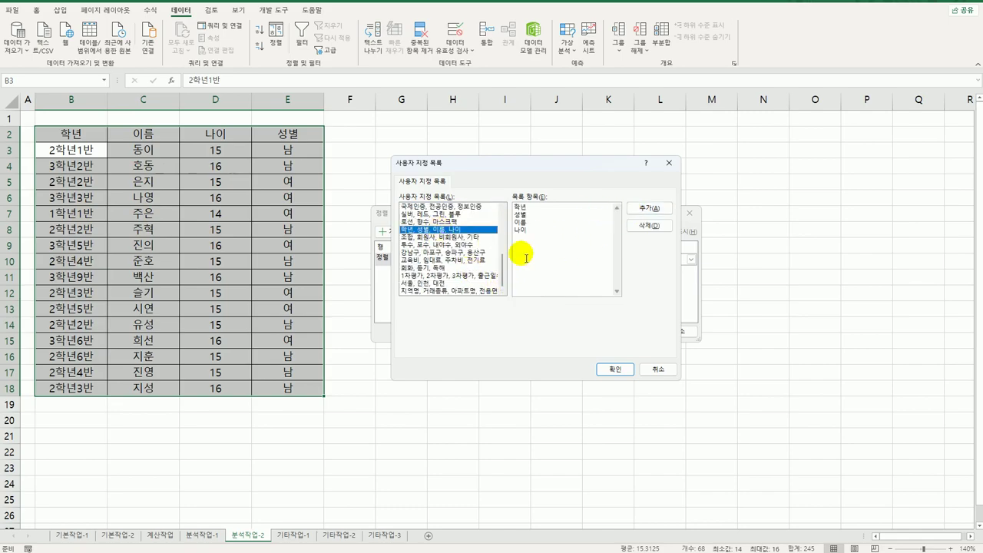
{"action": "left_click", "coordinate": [609, 369]}
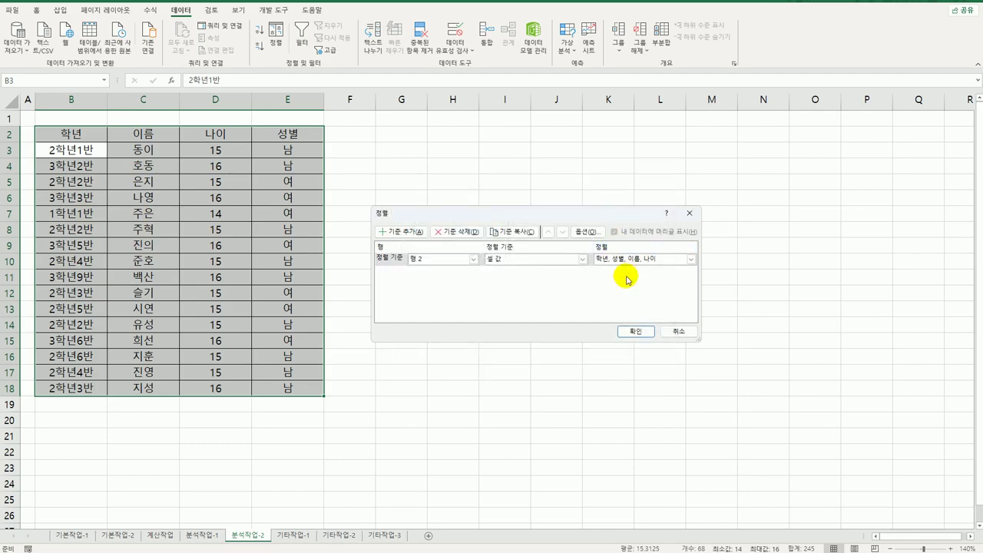
Apply the custom-list sort to the columns of the table B2:E18.
{"action": "left_click", "coordinate": [634, 332]}
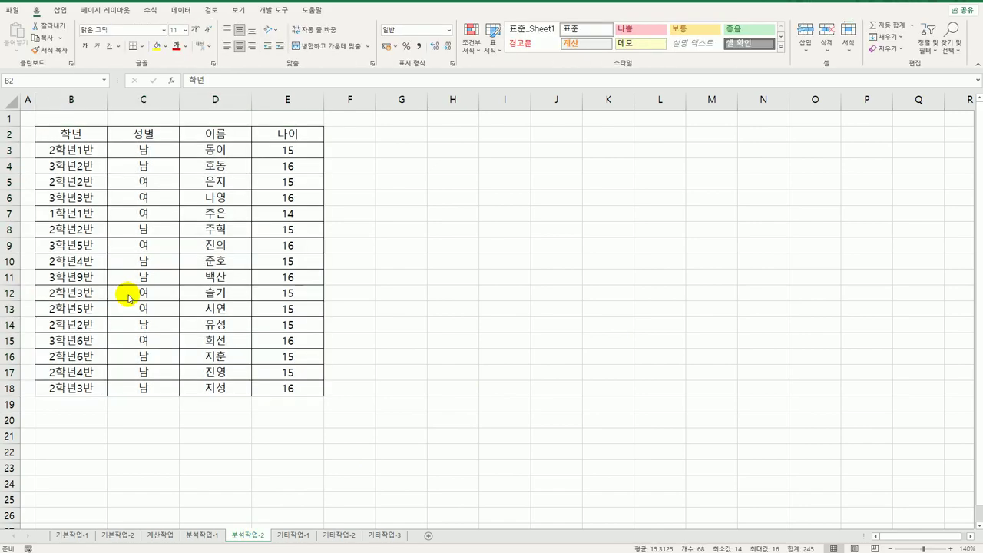
{"action": "key", "text": "ctrl+a"}
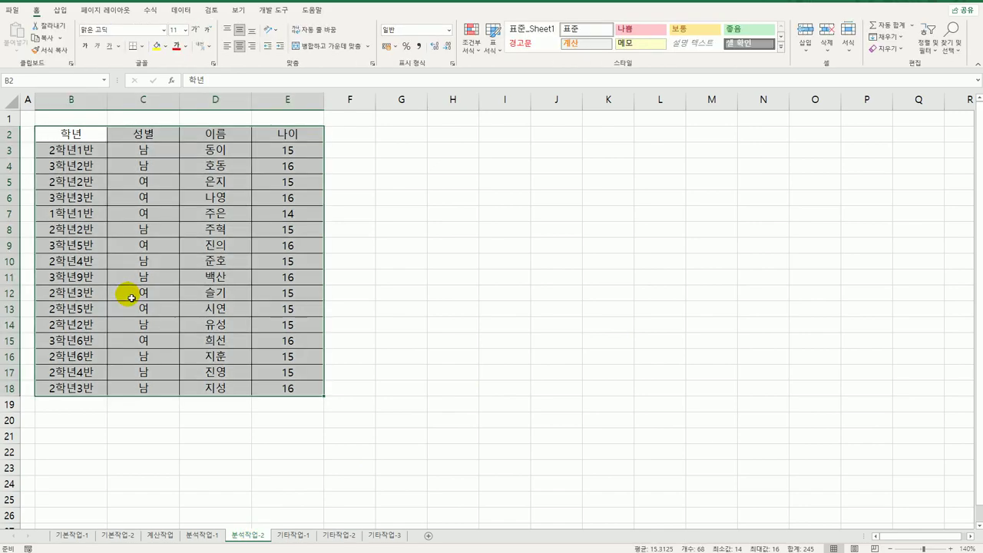
On the 기타작업-1 sheet, add a chart title to the column chart and set its text to 교재 주문 현황.
{"action": "left_click", "coordinate": [295, 535]}
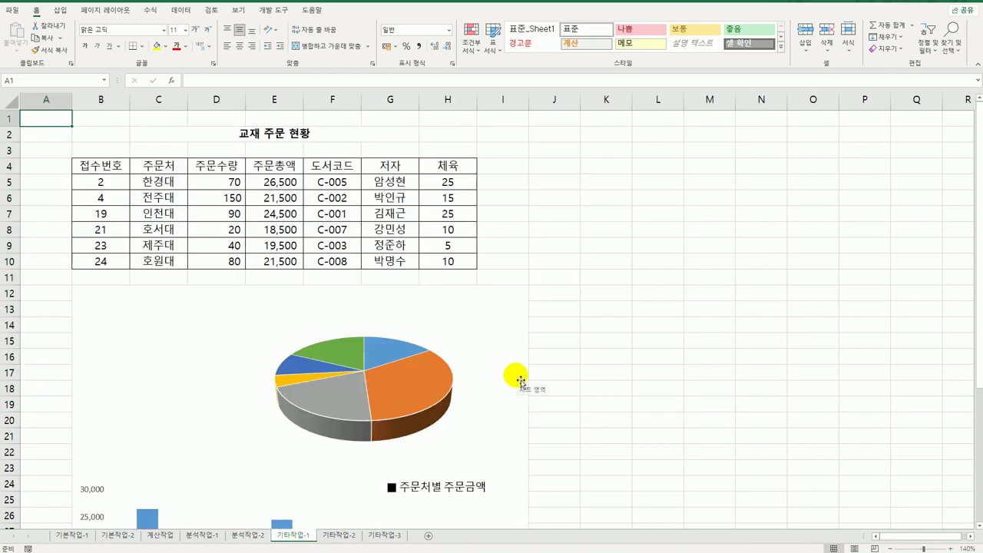
{"action": "scroll", "coordinate": [520, 381], "scroll_direction": "down", "scroll_amount": 2}
{"action": "scroll", "coordinate": [520, 381], "scroll_direction": "down", "scroll_amount": 1}
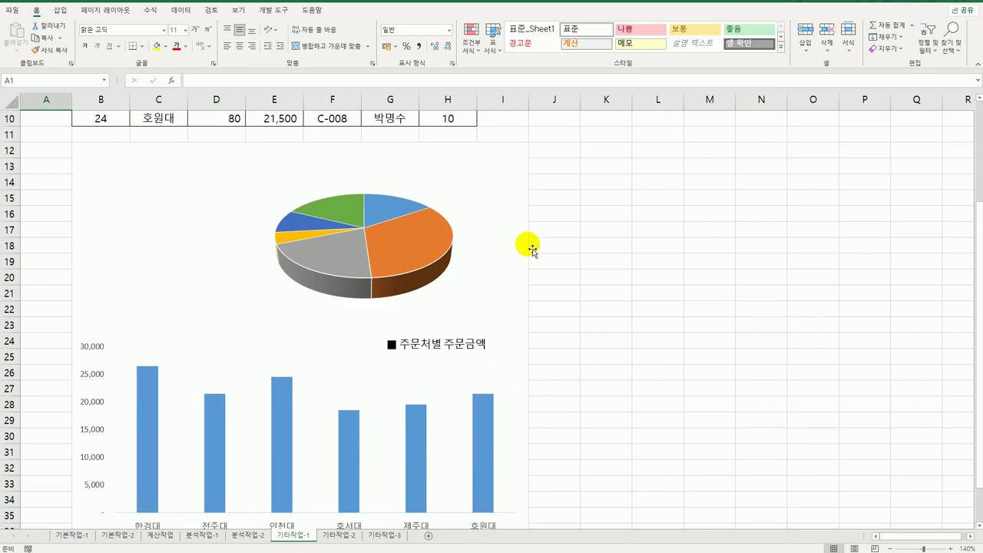
{"action": "left_click", "coordinate": [523, 220]}
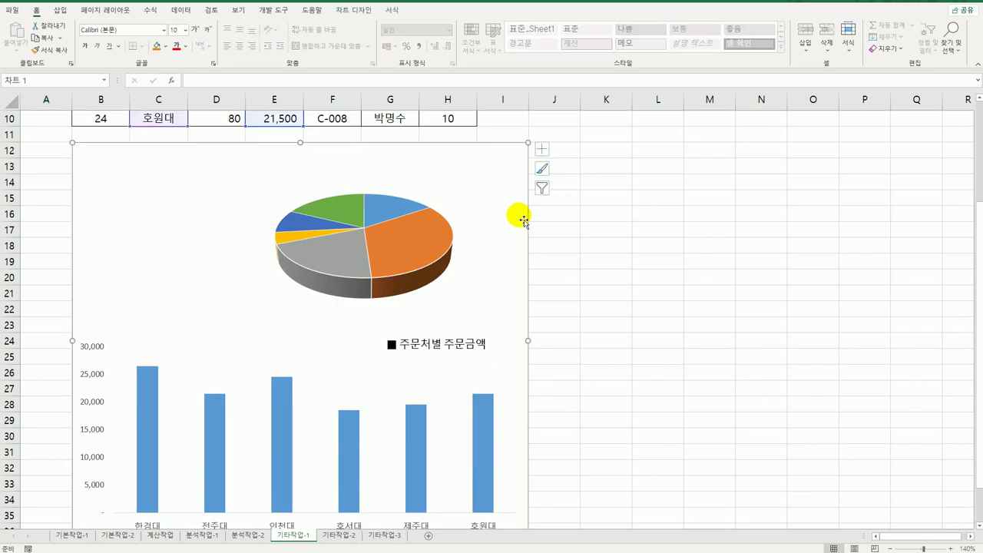
{"action": "left_click", "coordinate": [542, 150]}
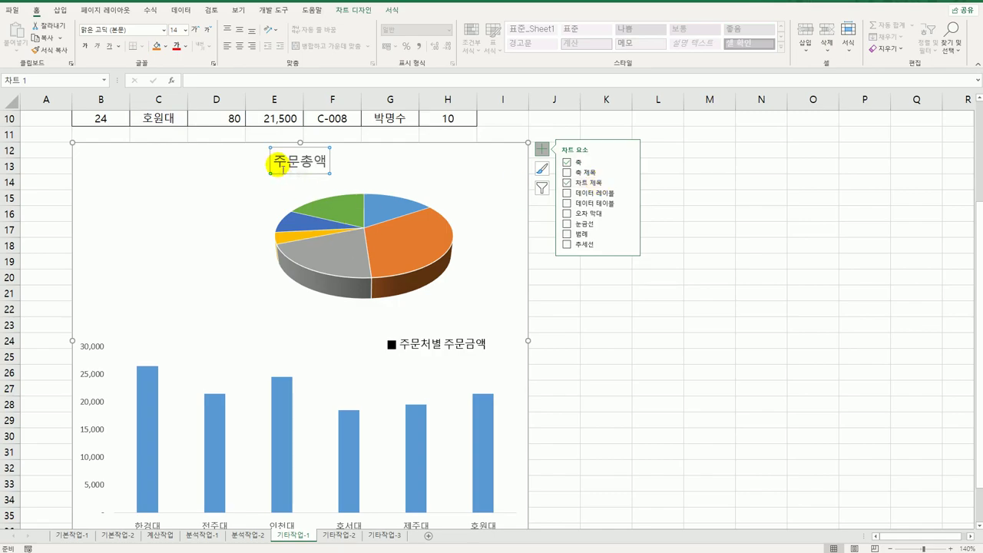
{"action": "left_click_drag", "start_coordinate": [277, 164], "coordinate": [347, 171]}
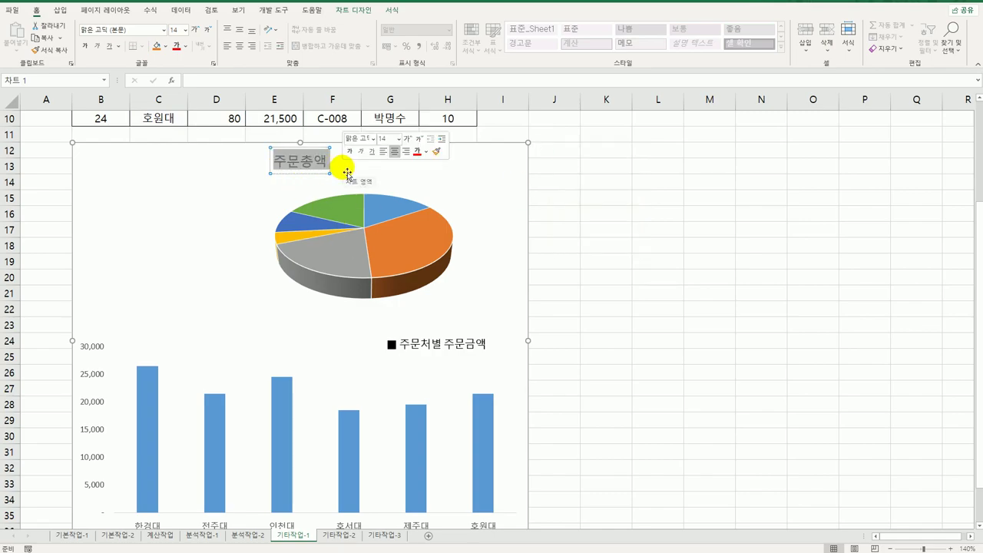
{"action": "key", "text": "Delete"}
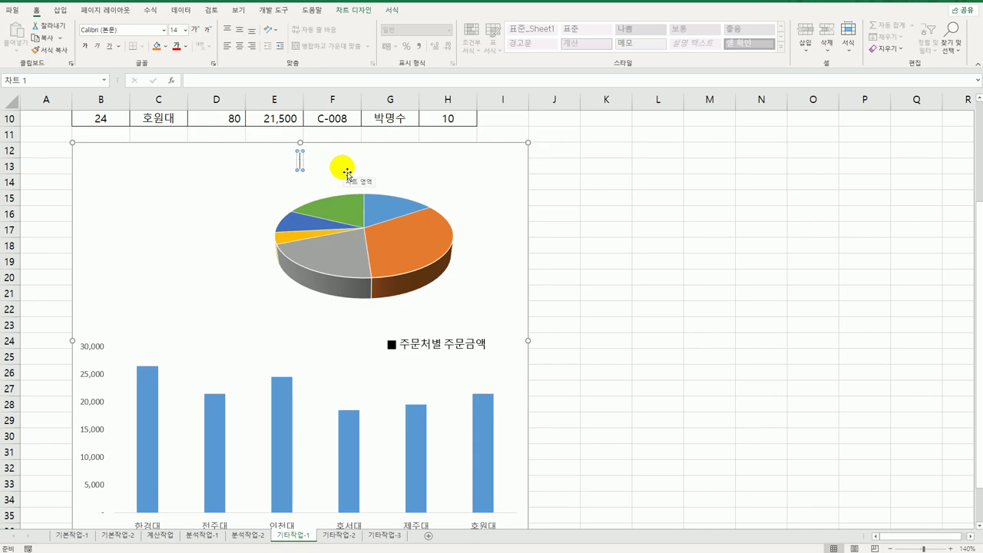
{"action": "type", "text": "교재 주문 현황"}
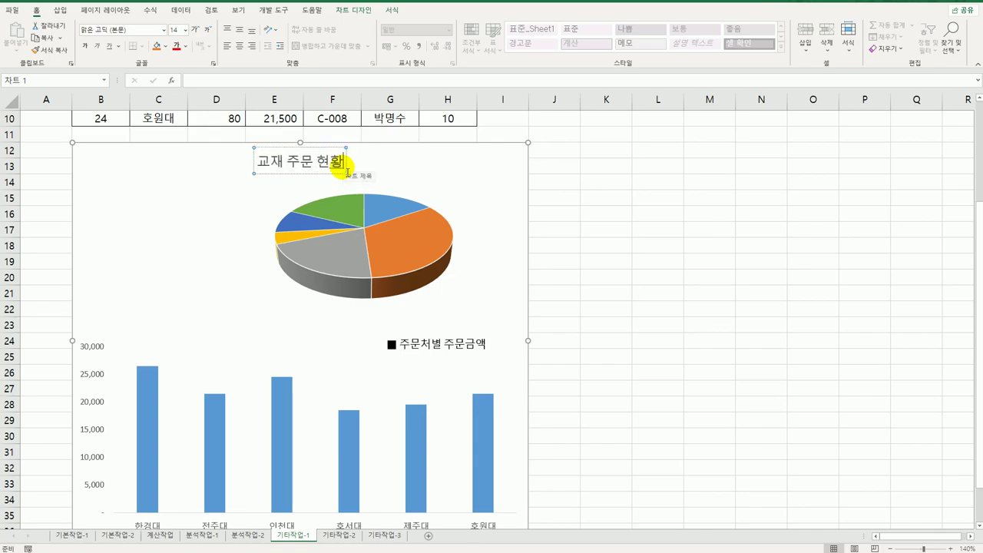
Format the chart title in 굴림체, size 12, bold and underlined.
{"action": "left_click", "coordinate": [308, 174]}
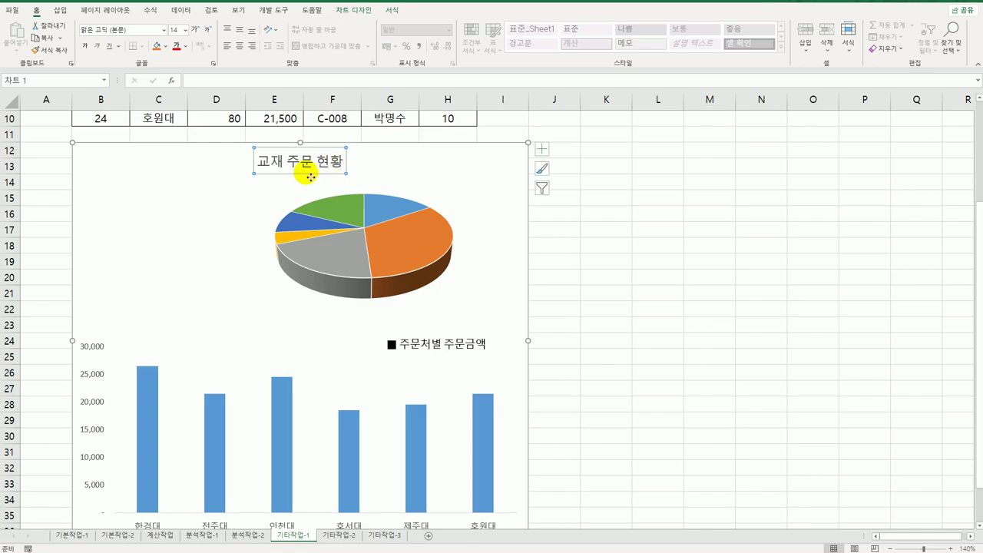
{"action": "left_click", "coordinate": [163, 31]}
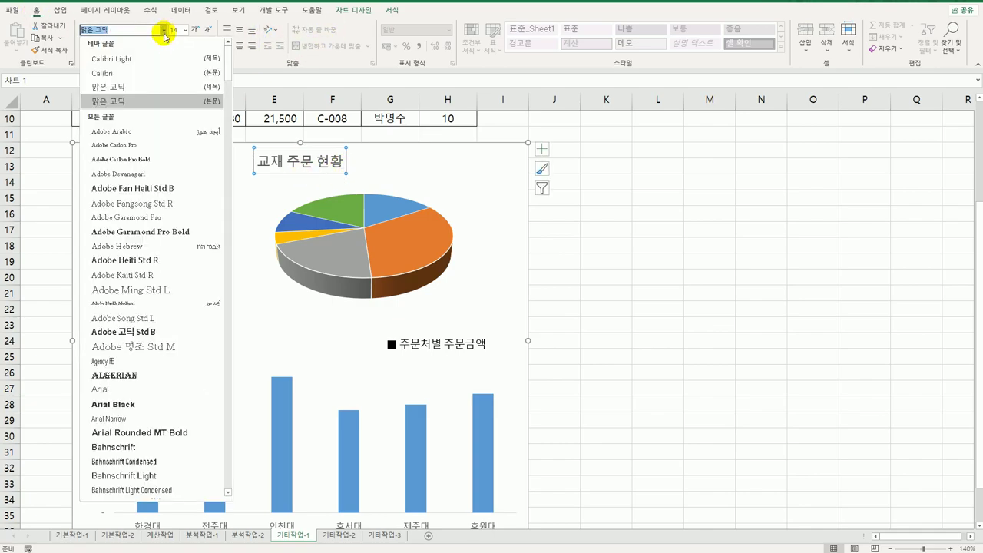
{"action": "left_click_drag", "start_coordinate": [225, 59], "coordinate": [209, 370]}
{"action": "scroll", "coordinate": [212, 399], "scroll_direction": "down", "scroll_amount": 10}
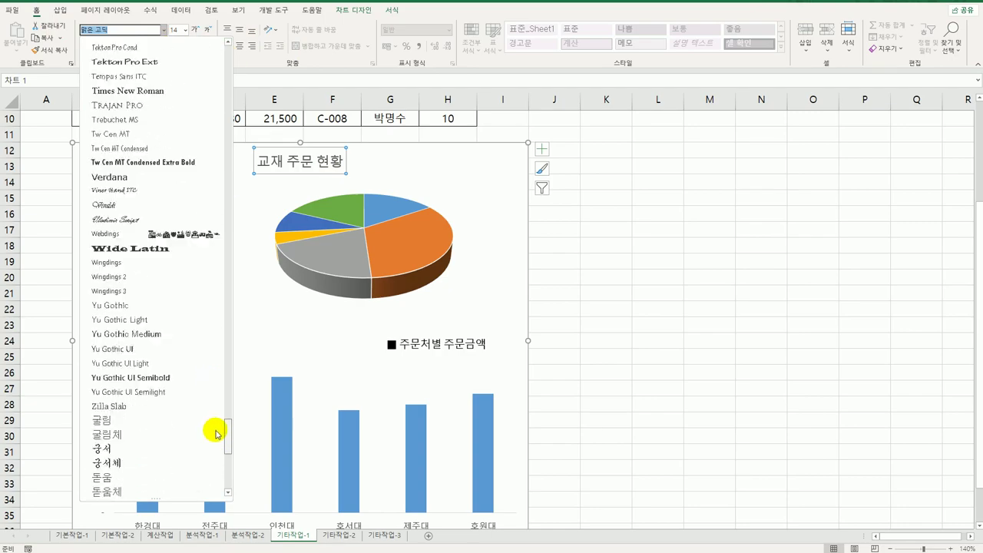
{"action": "left_click", "coordinate": [168, 232]}
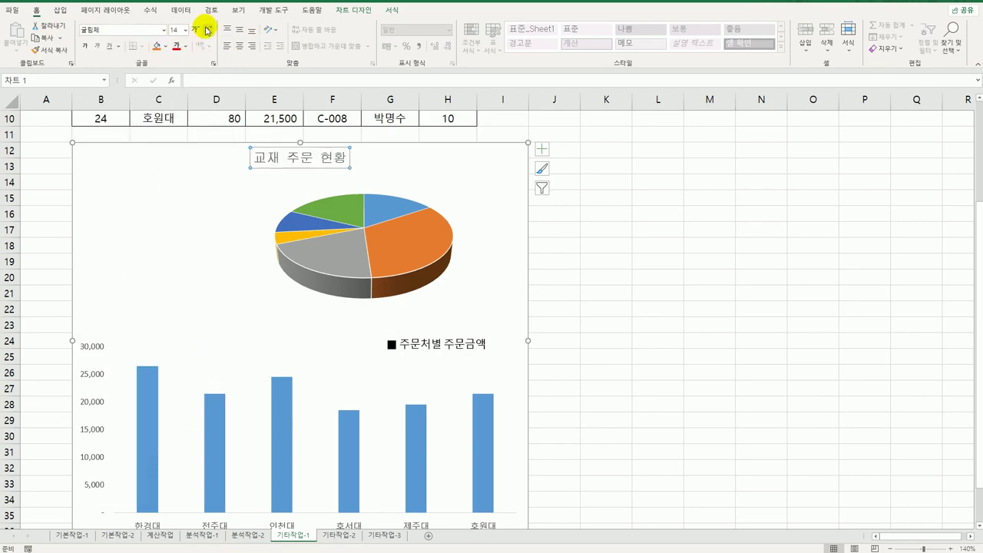
{"action": "left_click", "coordinate": [197, 31]}
{"action": "left_click", "coordinate": [197, 31]}
{"action": "left_click", "coordinate": [197, 31]}
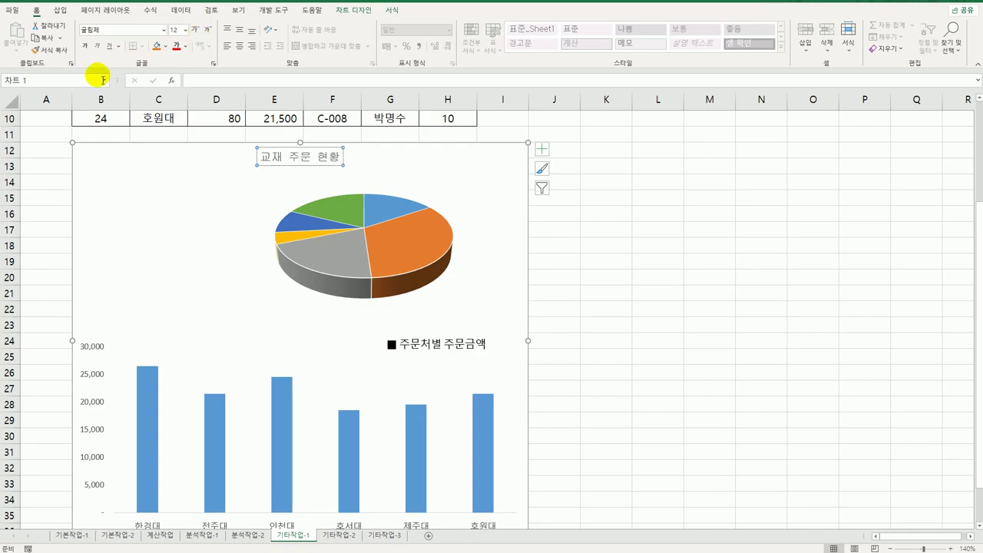
{"action": "left_click", "coordinate": [85, 46]}
{"action": "left_click", "coordinate": [109, 50]}
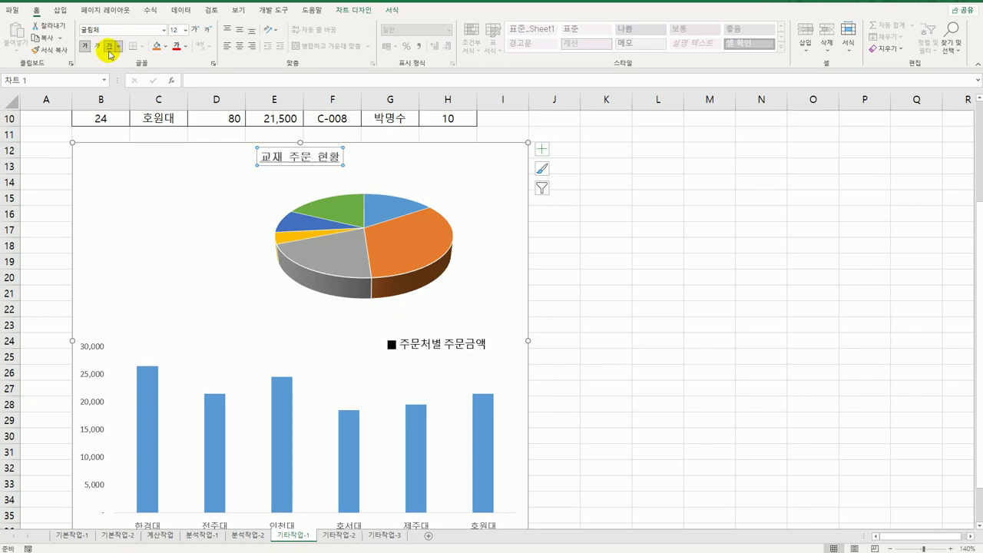
Add data labels to the pie chart showing 항목 이름 and 백분율 instead of 값, positioned at 바깥쪽 끝에.
{"action": "left_click", "coordinate": [403, 248]}
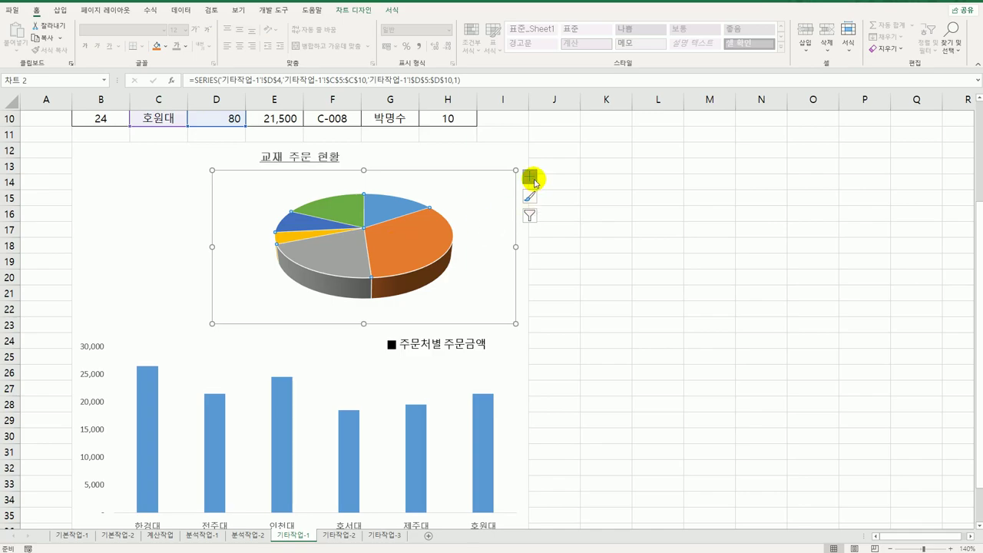
{"action": "left_click", "coordinate": [529, 177]}
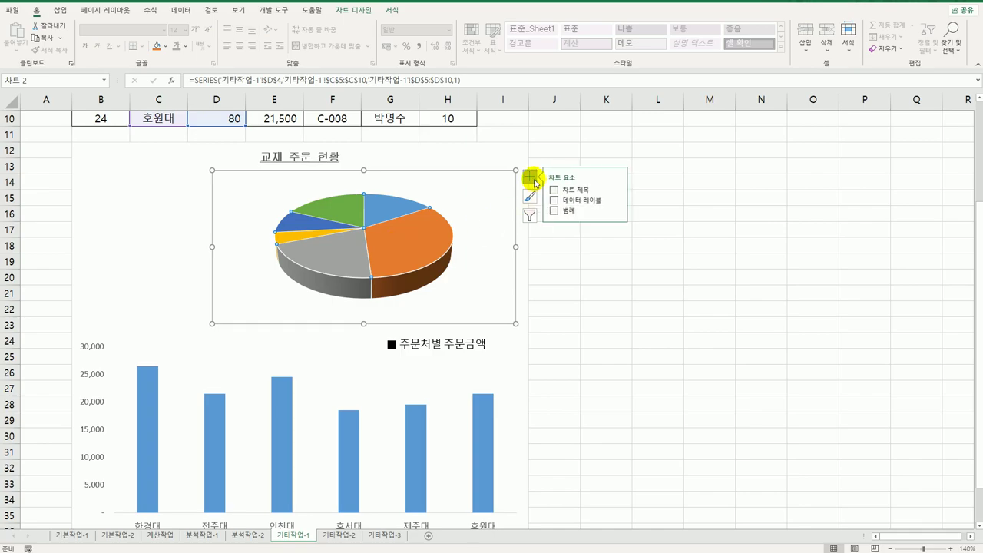
{"action": "left_click", "coordinate": [618, 202]}
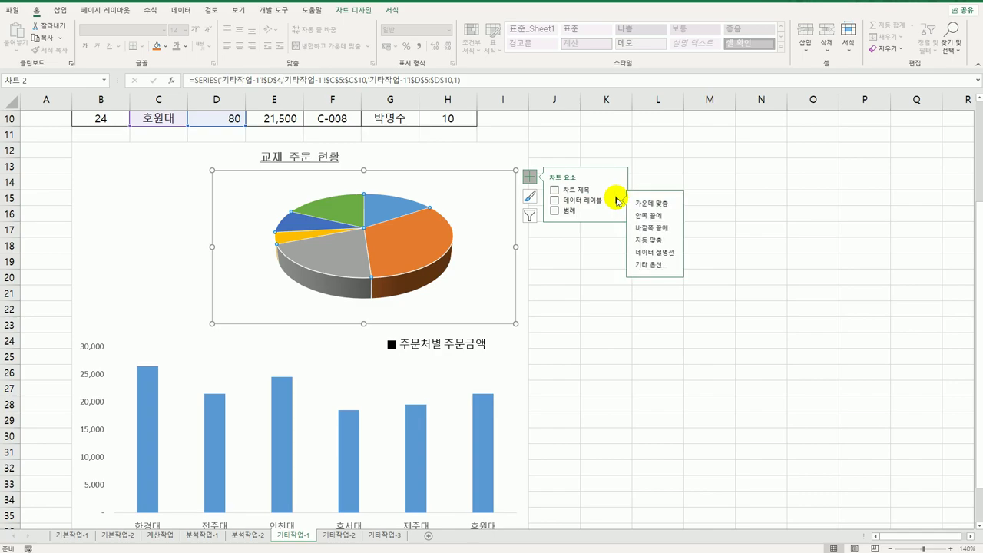
{"action": "left_click", "coordinate": [651, 264]}
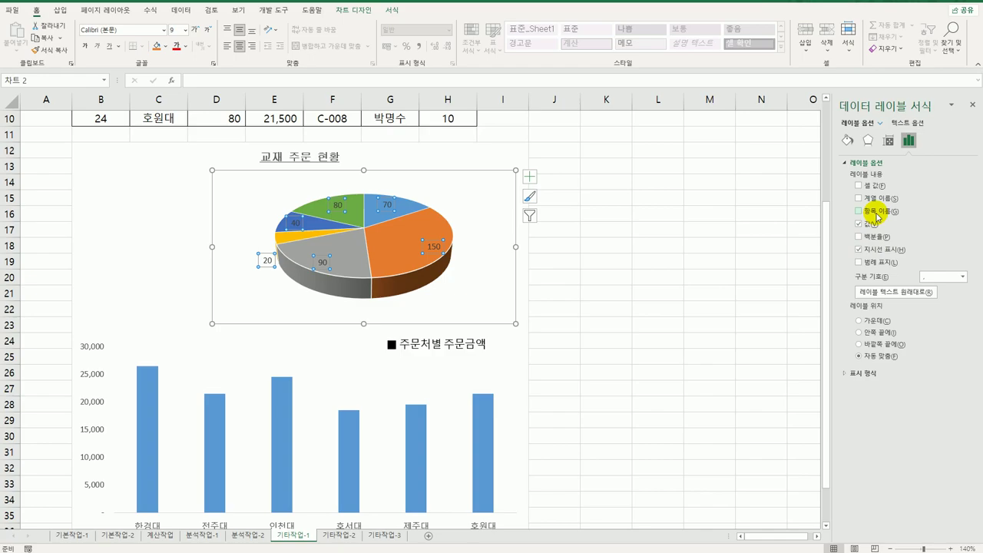
{"action": "left_click", "coordinate": [878, 215]}
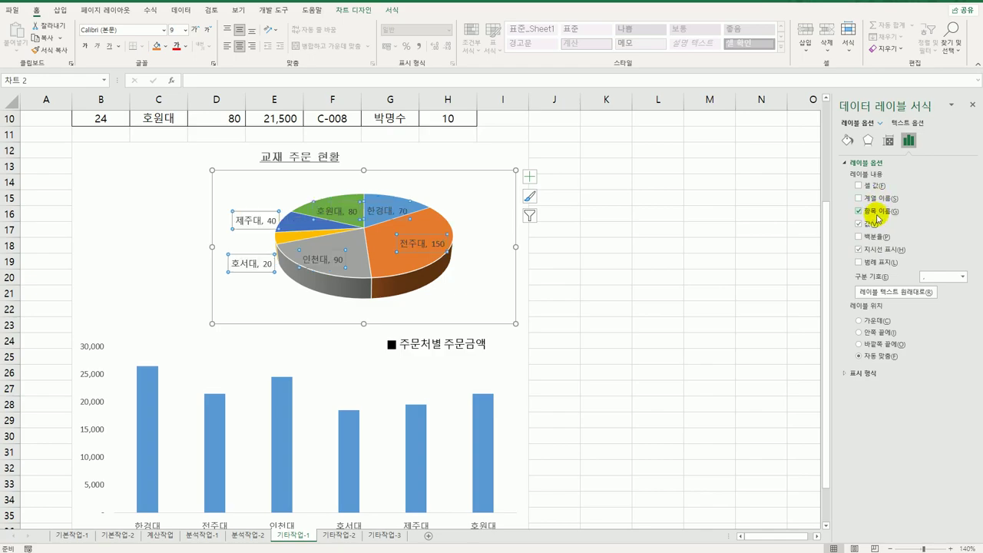
{"action": "left_click", "coordinate": [869, 224]}
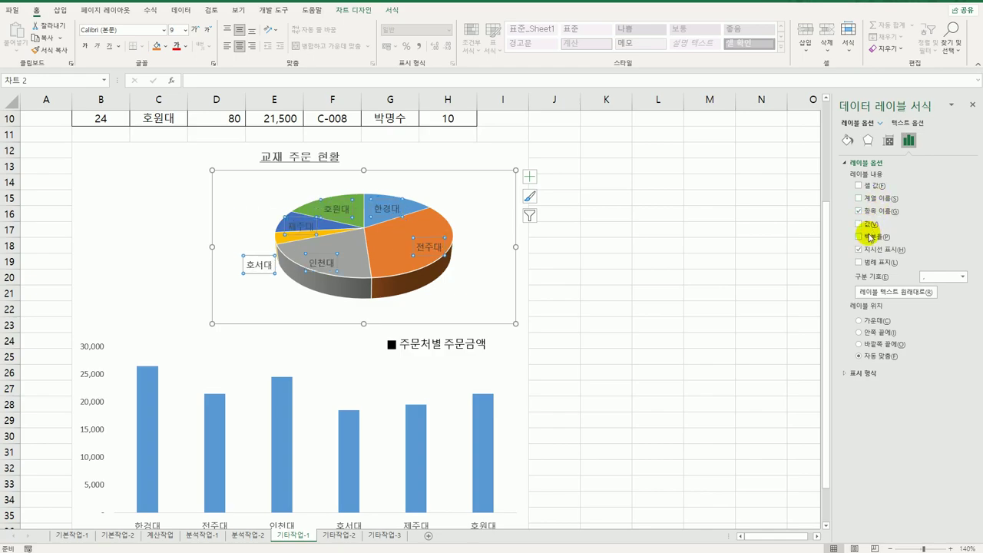
{"action": "left_click", "coordinate": [870, 237]}
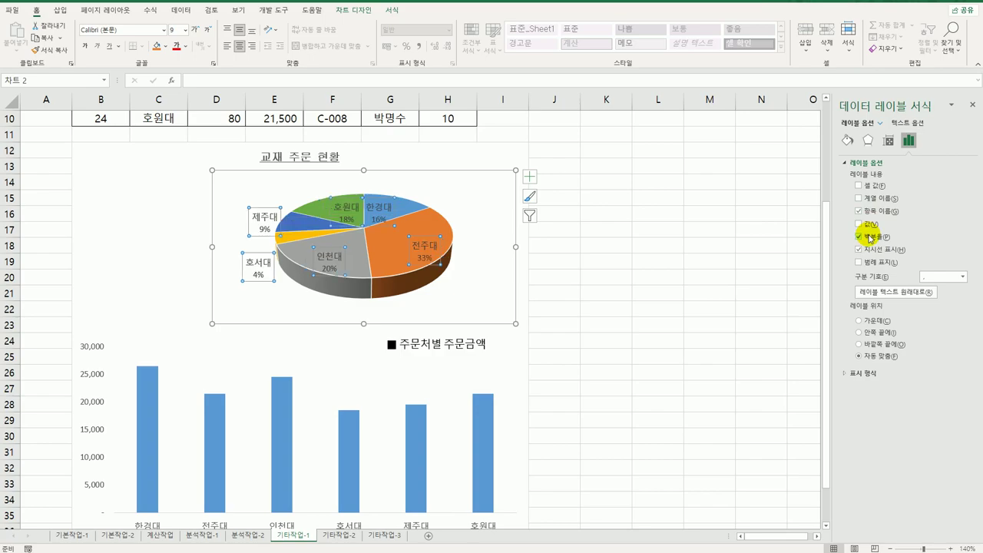
{"action": "left_click", "coordinate": [883, 345]}
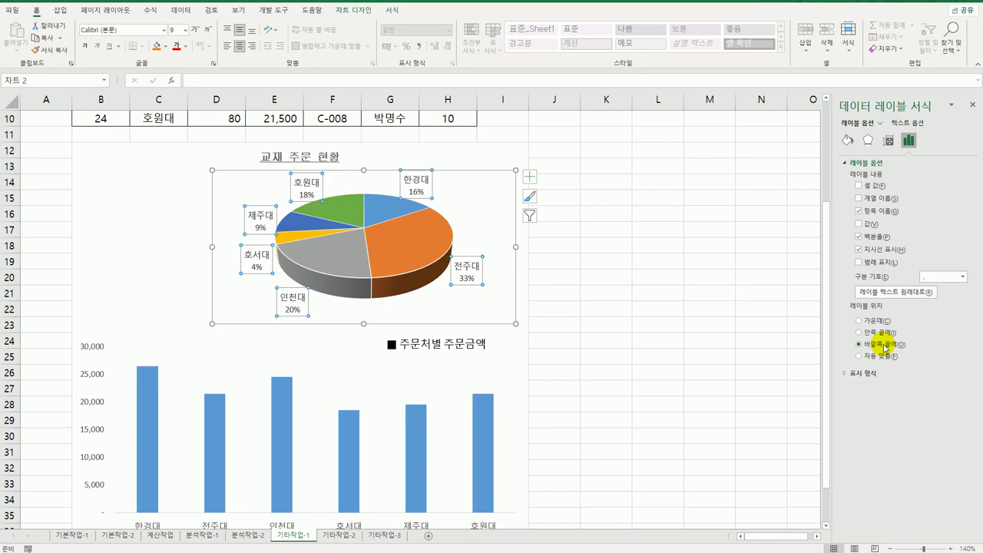
Set the pie series' first slice angle (첫째 조각의 각) to 100°.
{"action": "left_click", "coordinate": [409, 243]}
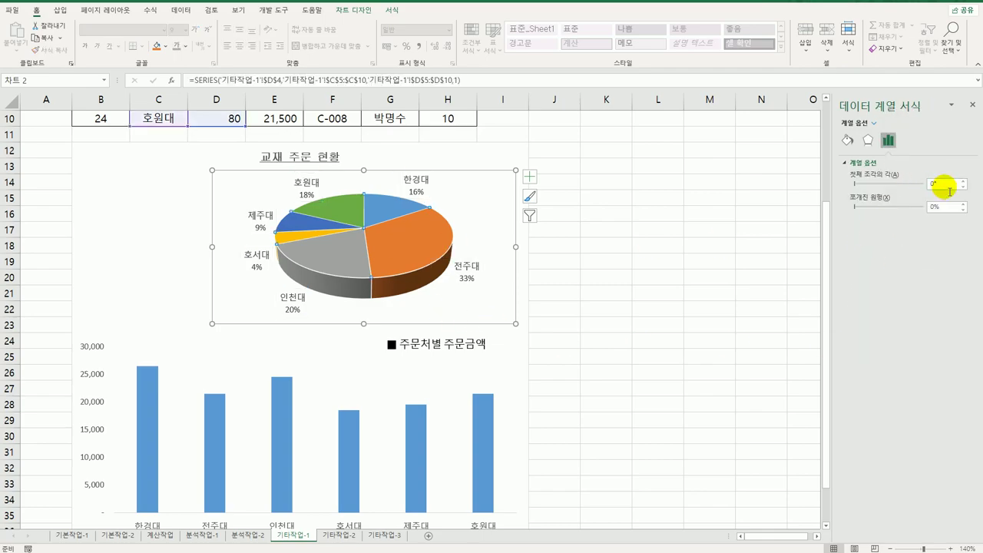
{"action": "left_click_drag", "start_coordinate": [948, 192], "coordinate": [906, 184]}
{"action": "type", "text": "100"}
{"action": "key", "text": "Return"}
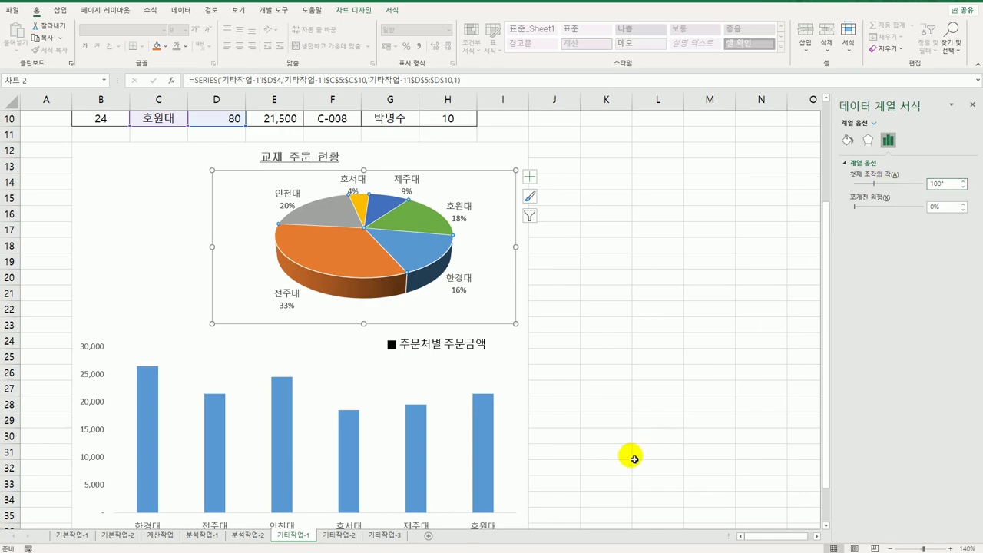
Add value data labels to the 주문총액 column series.
{"action": "left_click", "coordinate": [280, 417]}
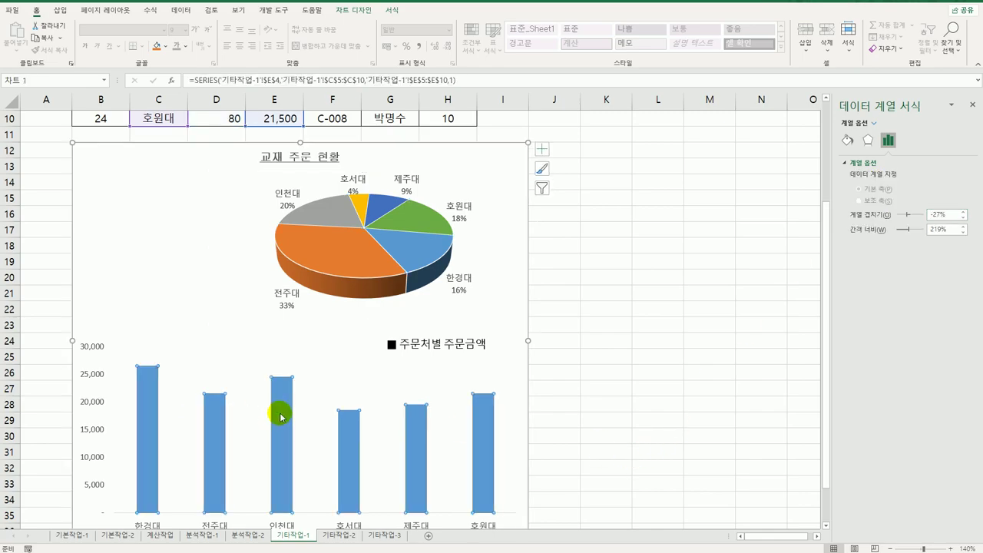
{"action": "right_click", "coordinate": [281, 416]}
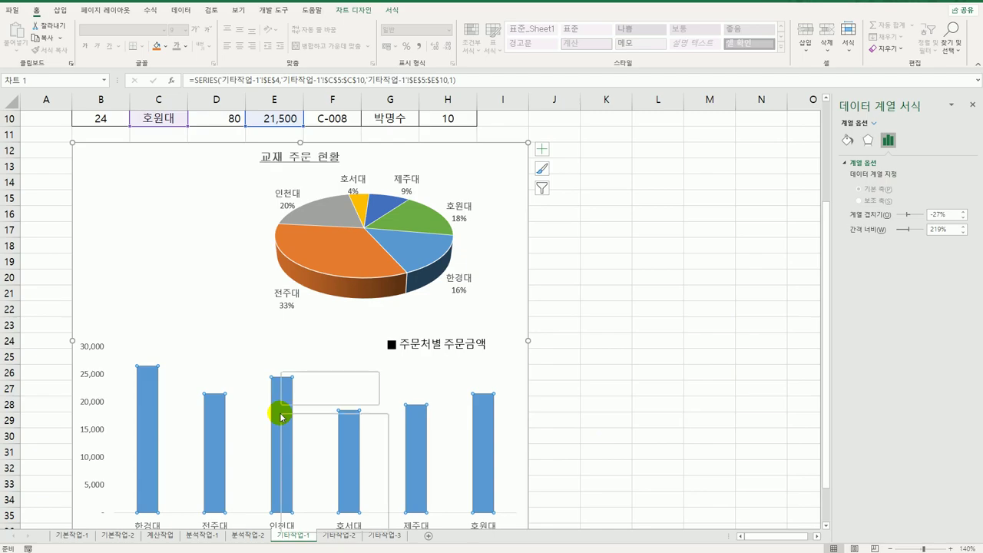
{"action": "left_click", "coordinate": [343, 501]}
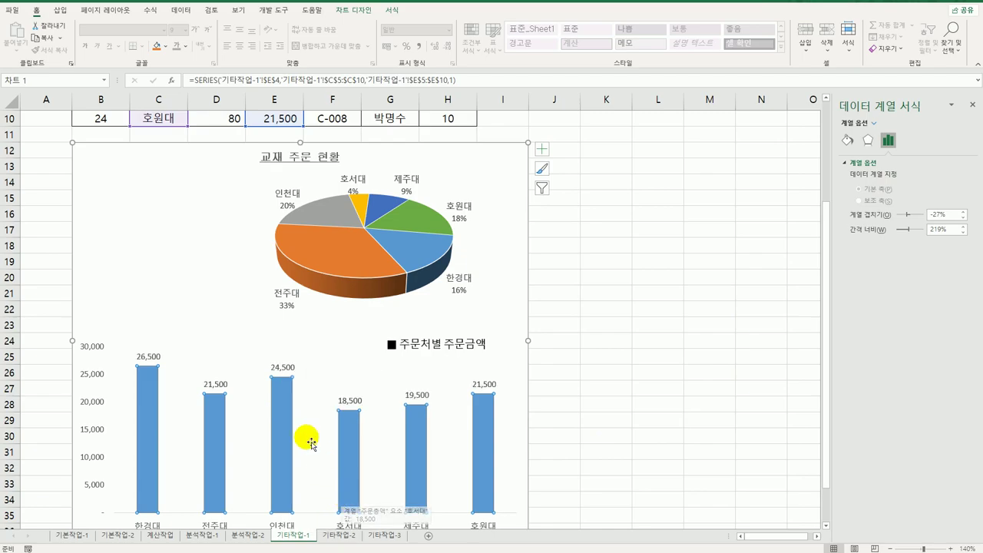
Fill the column series with a different colour for each point (요소마다 다른 색 사용).
{"action": "left_click", "coordinate": [846, 140]}
{"action": "left_click", "coordinate": [855, 163]}
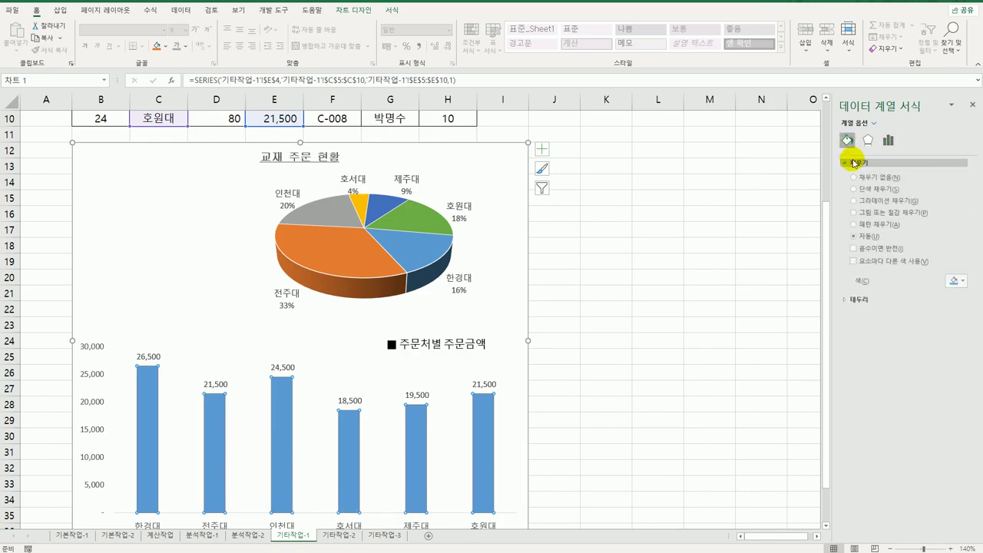
{"action": "left_click", "coordinate": [853, 261]}
{"action": "scroll", "coordinate": [564, 399], "scroll_direction": "down", "scroll_amount": 3}
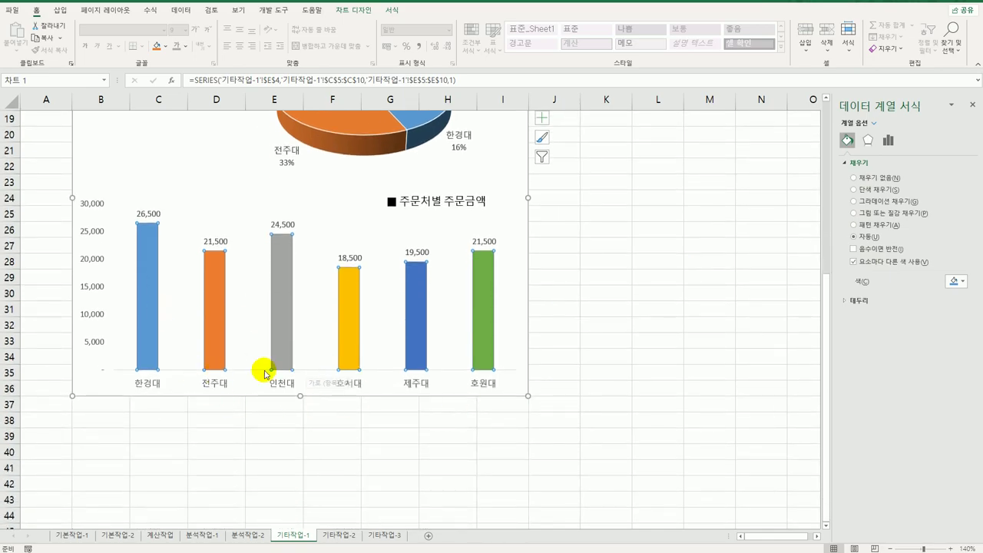
{"action": "scroll", "coordinate": [354, 307], "scroll_direction": "up", "scroll_amount": 3}
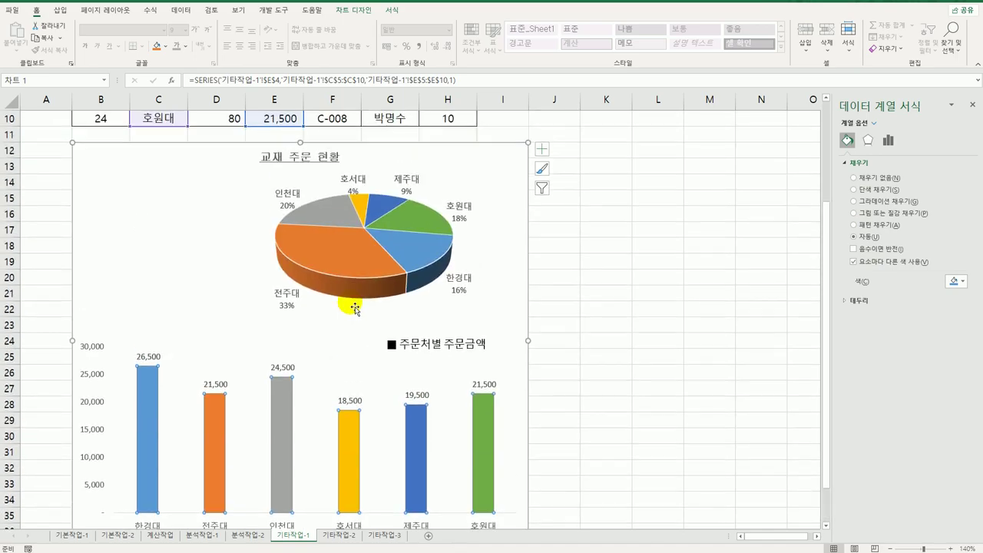
Give the chart area's border rounded corners (둥근 모서리) and close the formatting pane.
{"action": "left_click", "coordinate": [516, 209]}
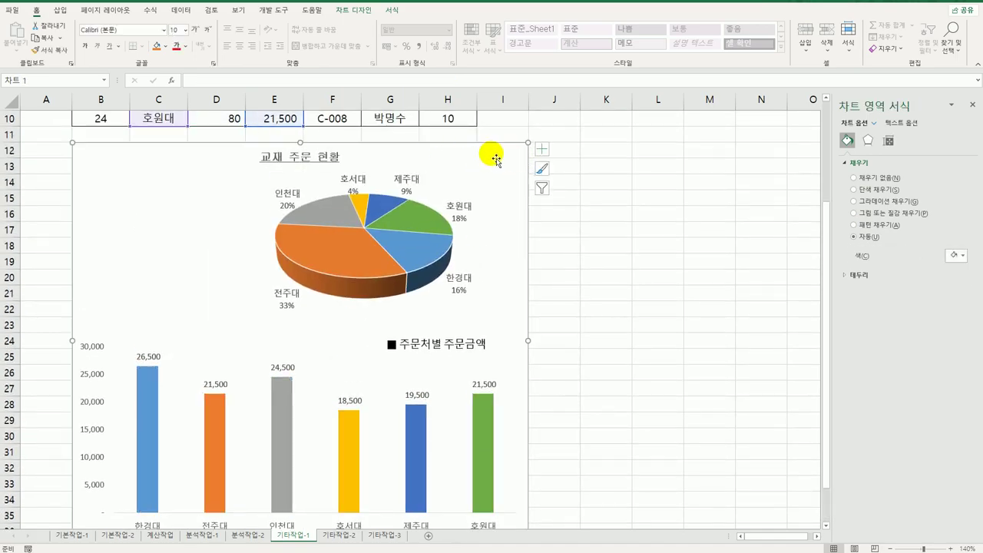
{"action": "left_click", "coordinate": [860, 275]}
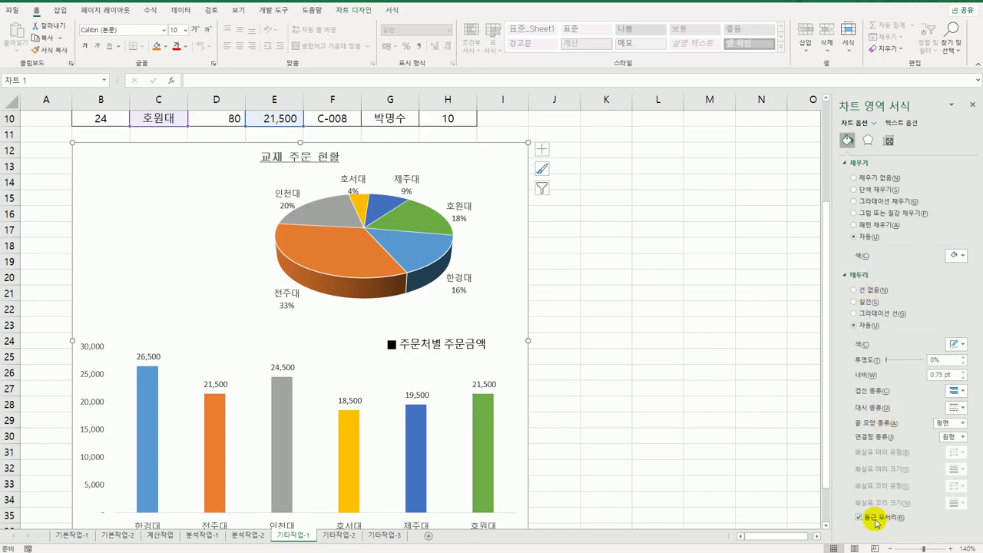
{"action": "left_click", "coordinate": [634, 484]}
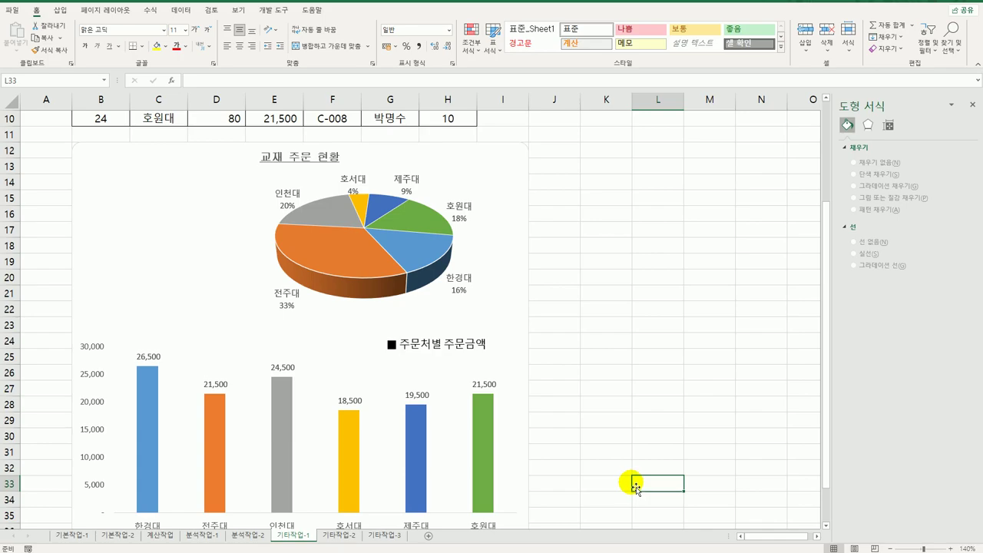
{"action": "left_click", "coordinate": [973, 105]}
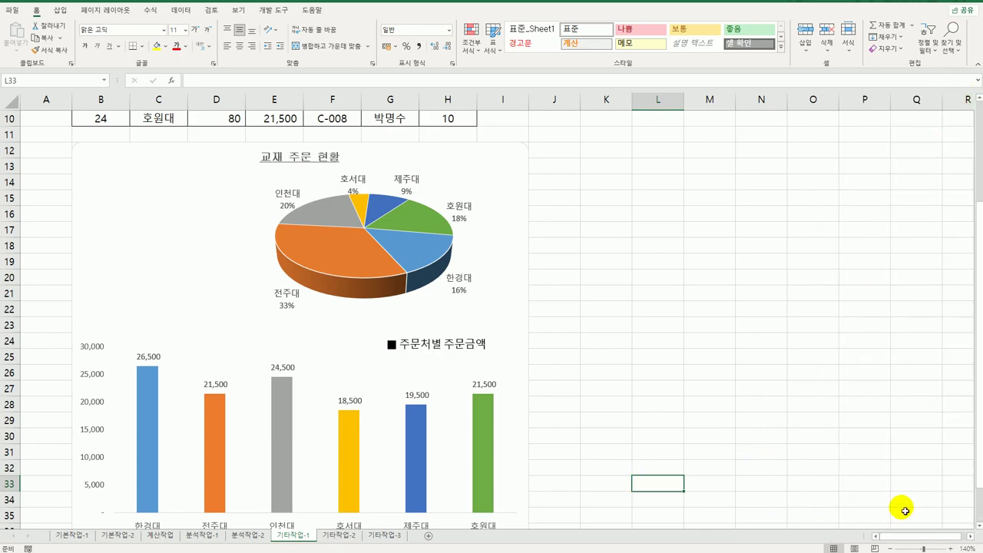
On the 기타작업-2 sheet, insert a form-control button covering cells F2:G3.
{"action": "left_click", "coordinate": [328, 535]}
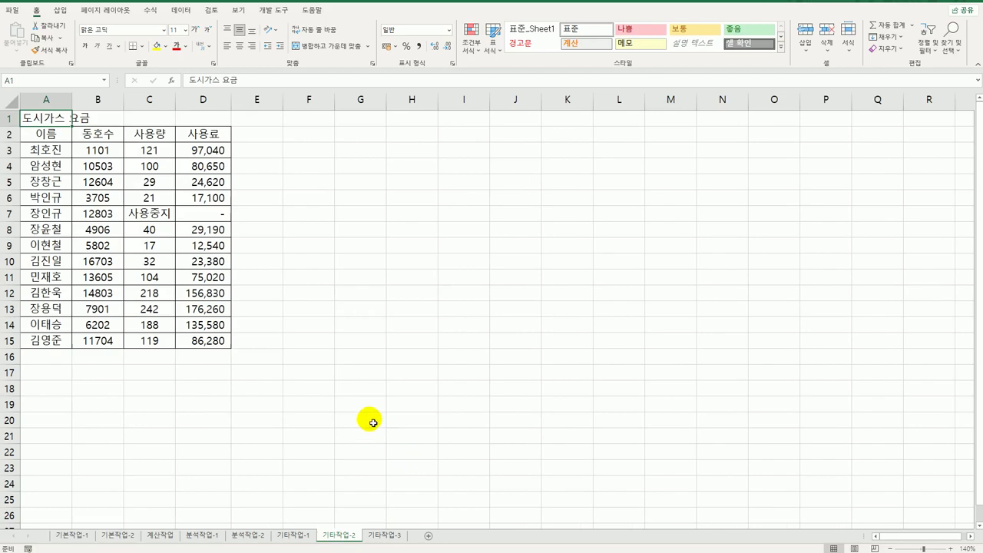
{"action": "left_click", "coordinate": [273, 10]}
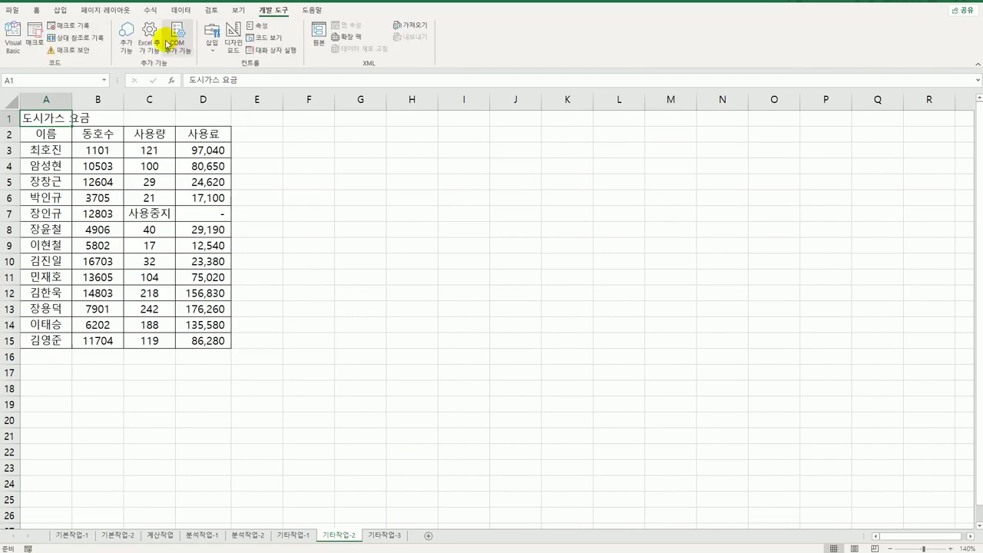
{"action": "left_click", "coordinate": [211, 42]}
{"action": "left_click", "coordinate": [209, 80]}
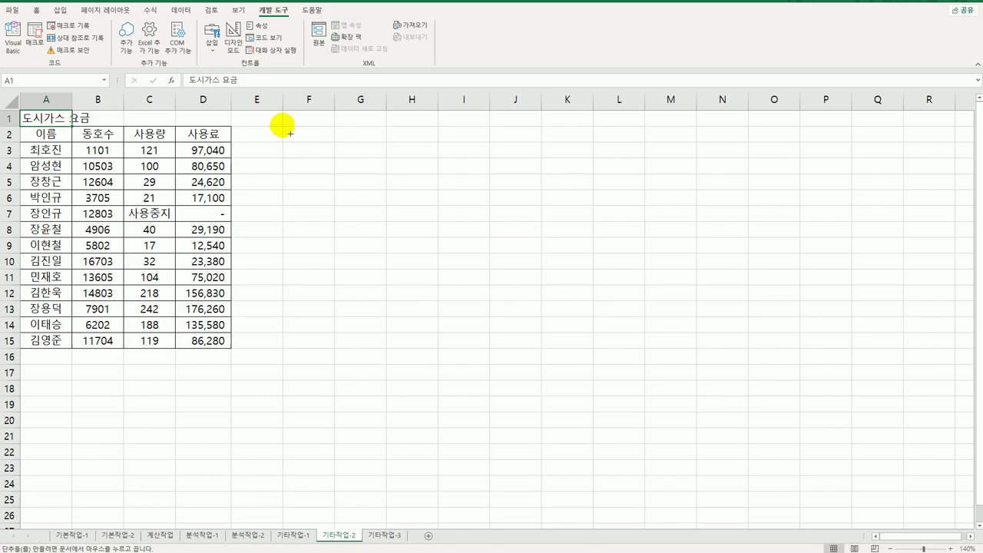
{"action": "left_click_drag", "start_coordinate": [283, 126], "coordinate": [378, 160]}
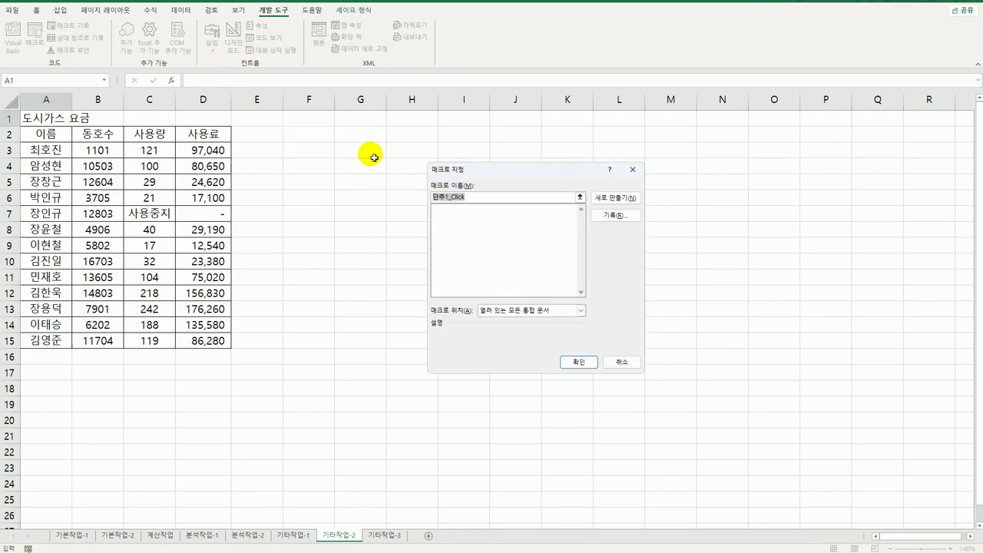
Name the button's macro 동호수 and start recording it in the current workbook.
{"action": "key", "text": "BackSpace"}
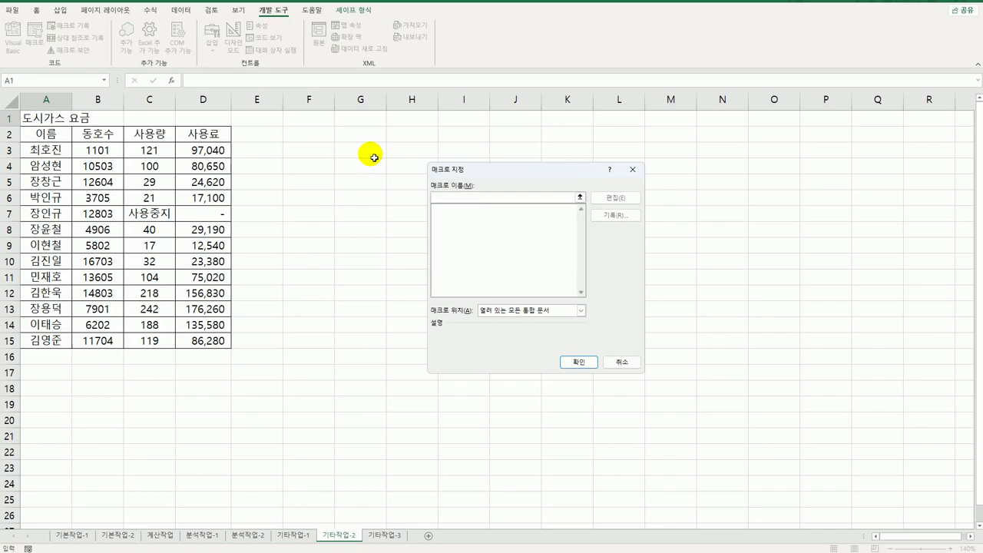
{"action": "type", "text": "동호ㅅㅜ"}
{"action": "left_click", "coordinate": [625, 218]}
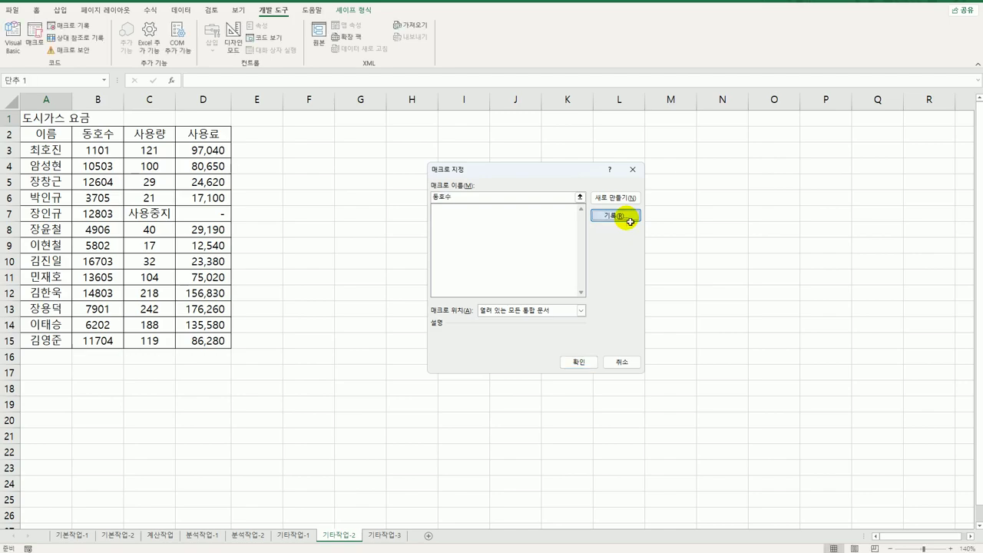
{"action": "left_click", "coordinate": [565, 347]}
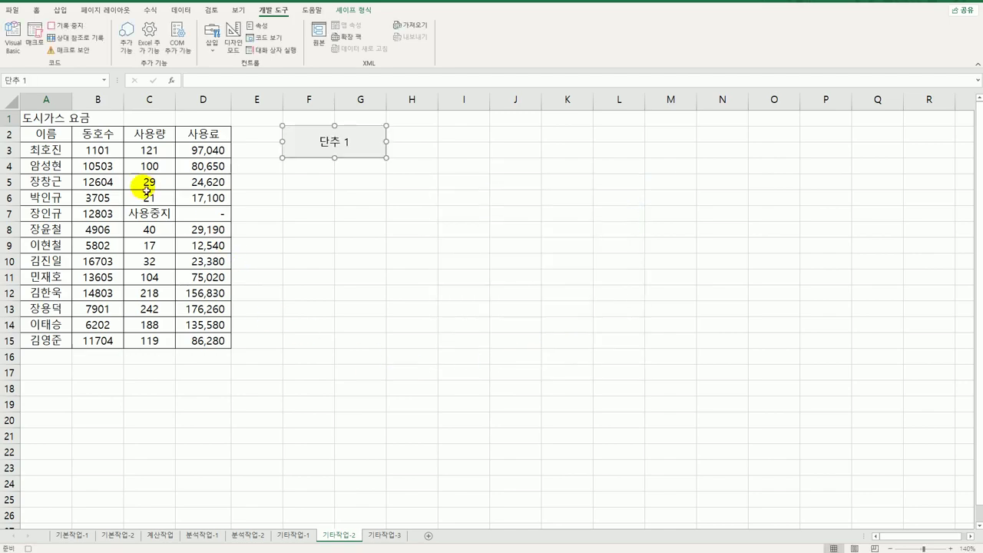
Apply the custom number format "* ##동 ###호" to cells B3:B15 and stop the macro recording.
{"action": "left_click_drag", "start_coordinate": [98, 148], "coordinate": [115, 349]}
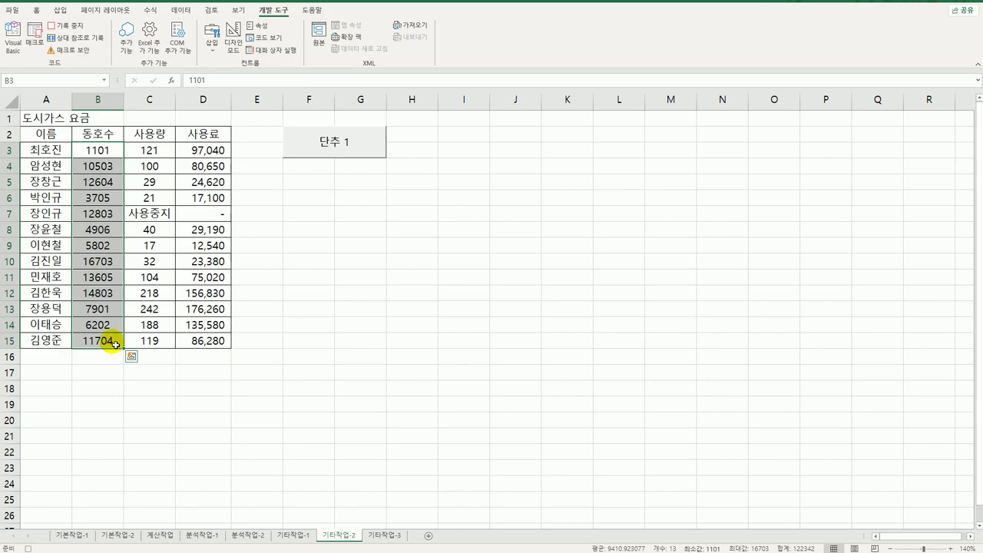
{"action": "right_click", "coordinate": [90, 177]}
{"action": "left_click", "coordinate": [131, 397]}
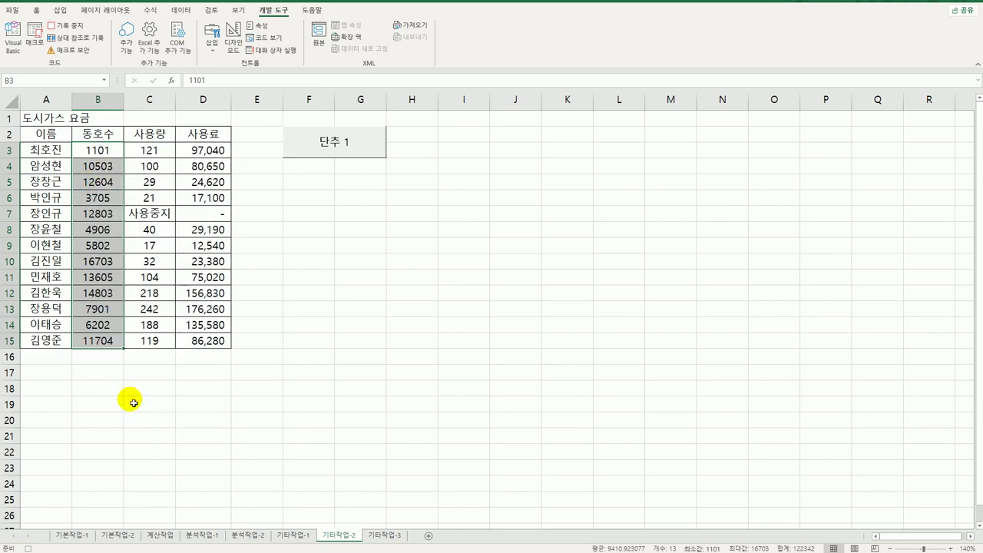
{"action": "left_click_drag", "start_coordinate": [146, 260], "coordinate": [475, 167]}
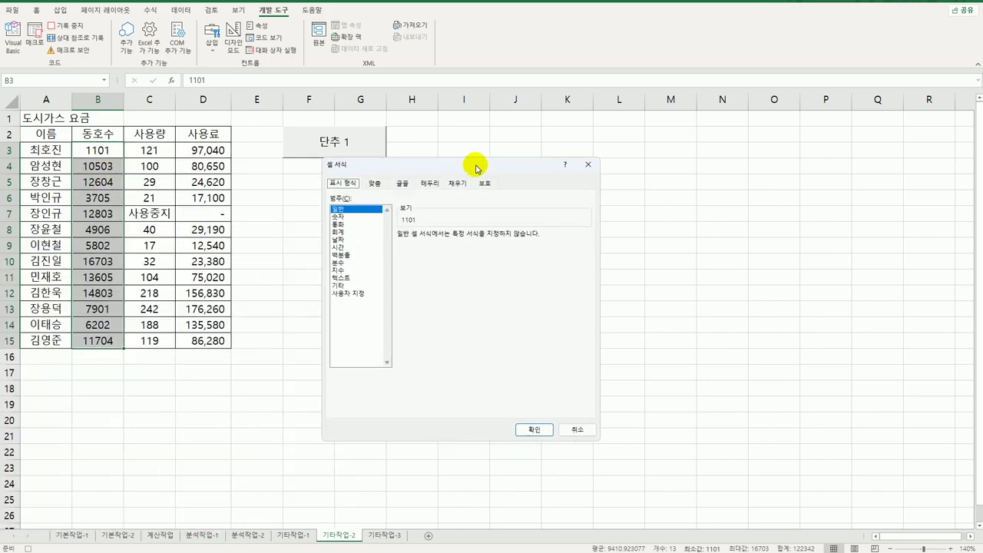
{"action": "left_click", "coordinate": [350, 294]}
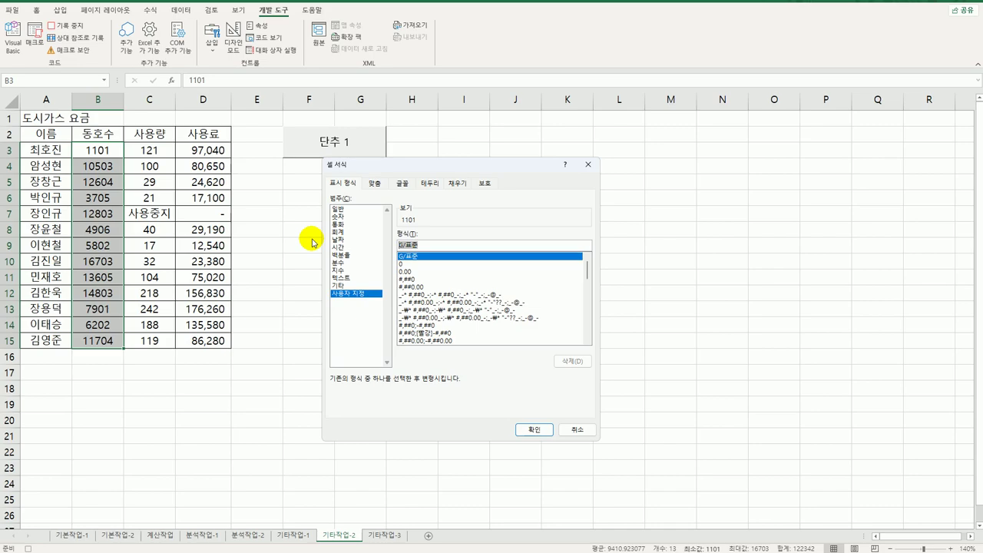
{"action": "type", "text": "#"}
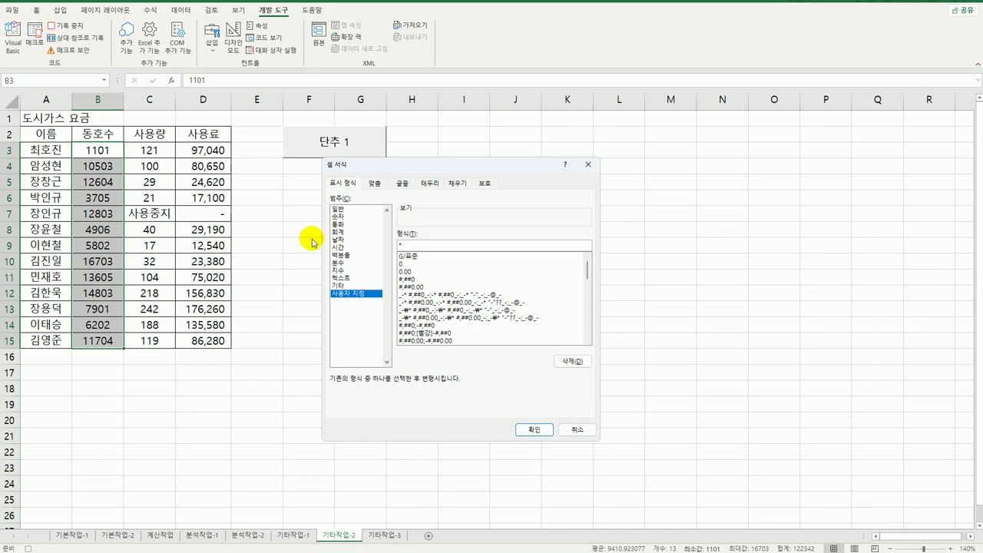
{"action": "type", "text": "##동 ###호"}
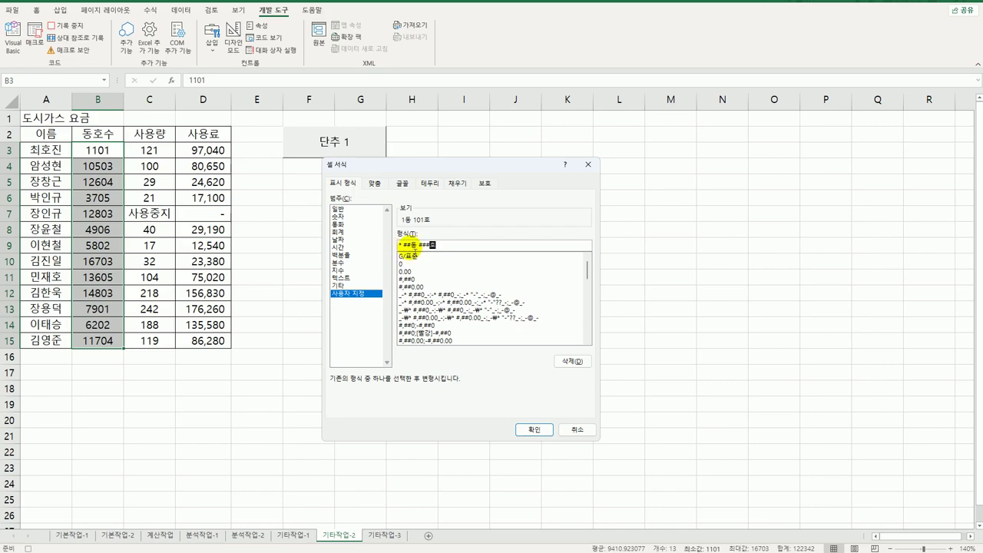
{"action": "left_click", "coordinate": [404, 244]}
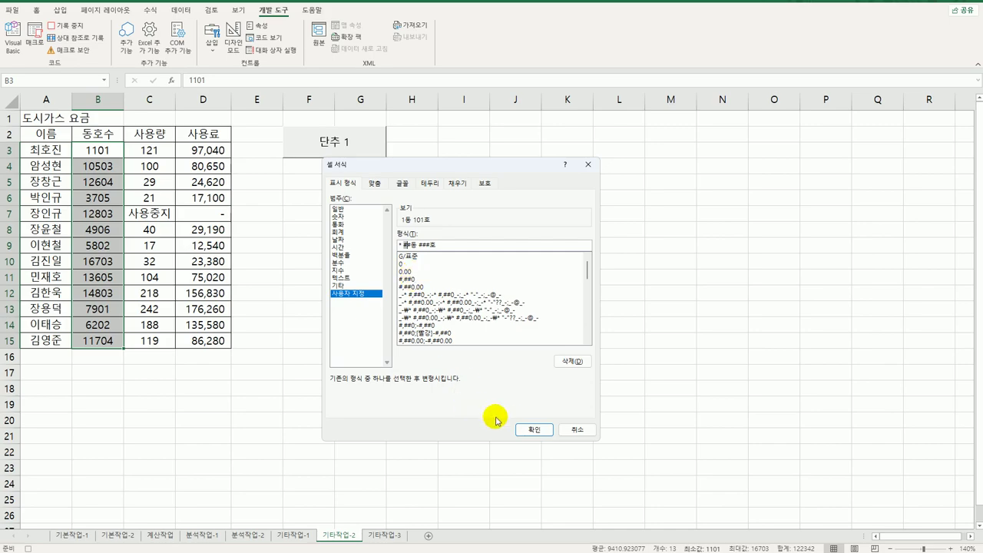
{"action": "left_click", "coordinate": [532, 429]}
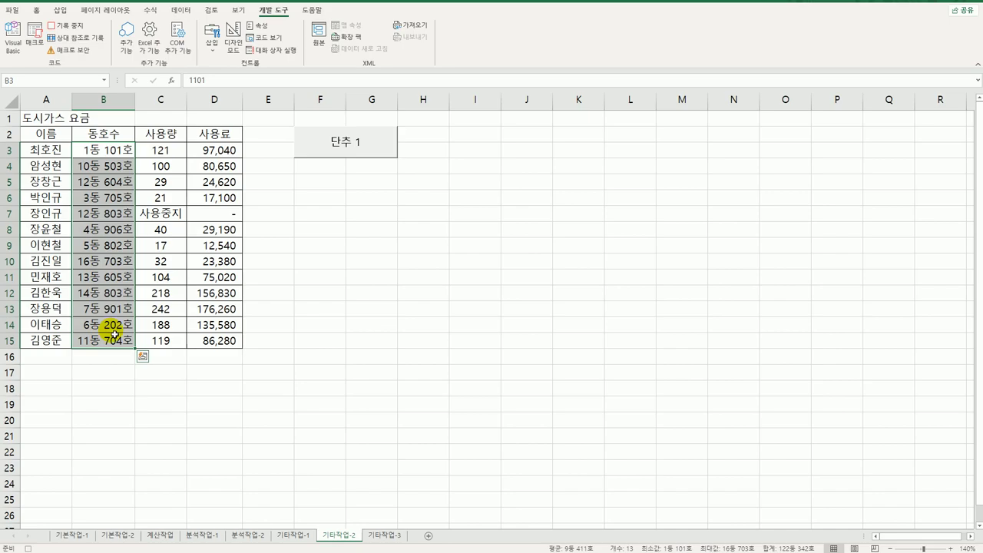
{"action": "left_click", "coordinate": [115, 337]}
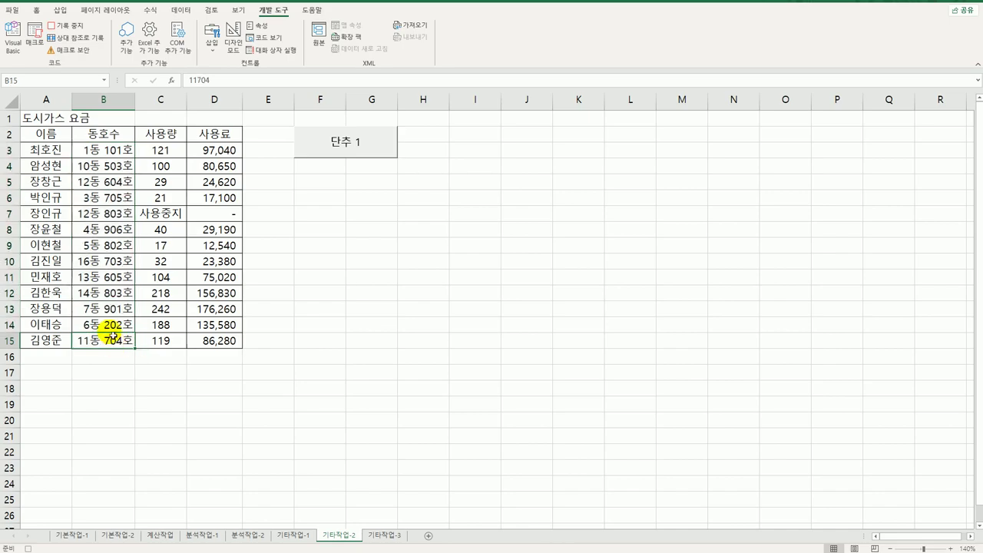
{"action": "left_click", "coordinate": [52, 29]}
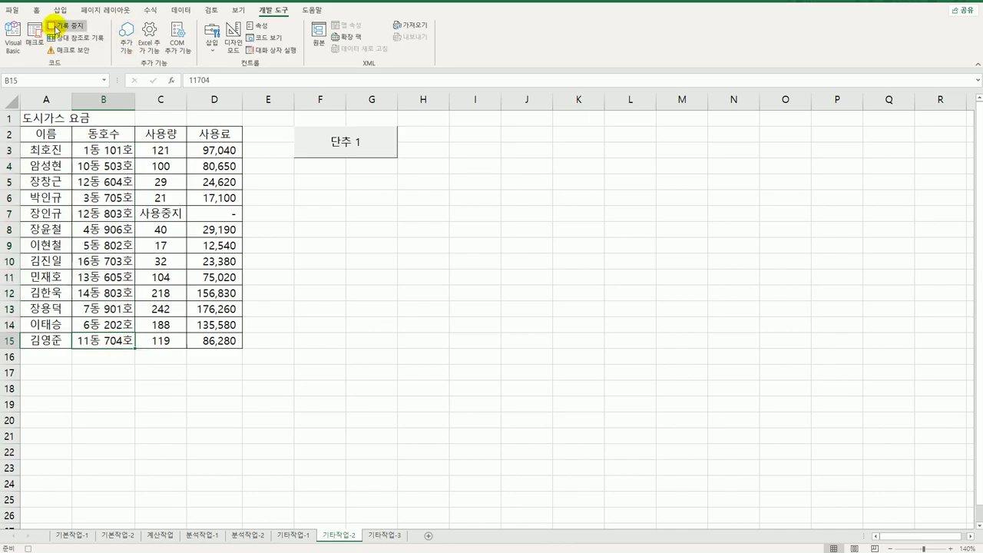
Change the text on the button over F2:G3 to 동호수.
{"action": "right_click", "coordinate": [368, 150]}
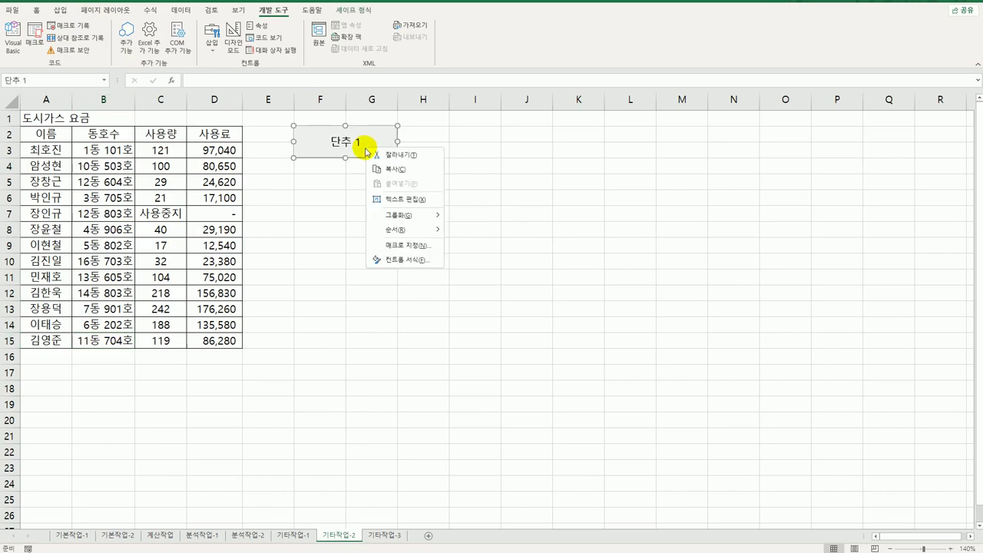
{"action": "left_click", "coordinate": [424, 200]}
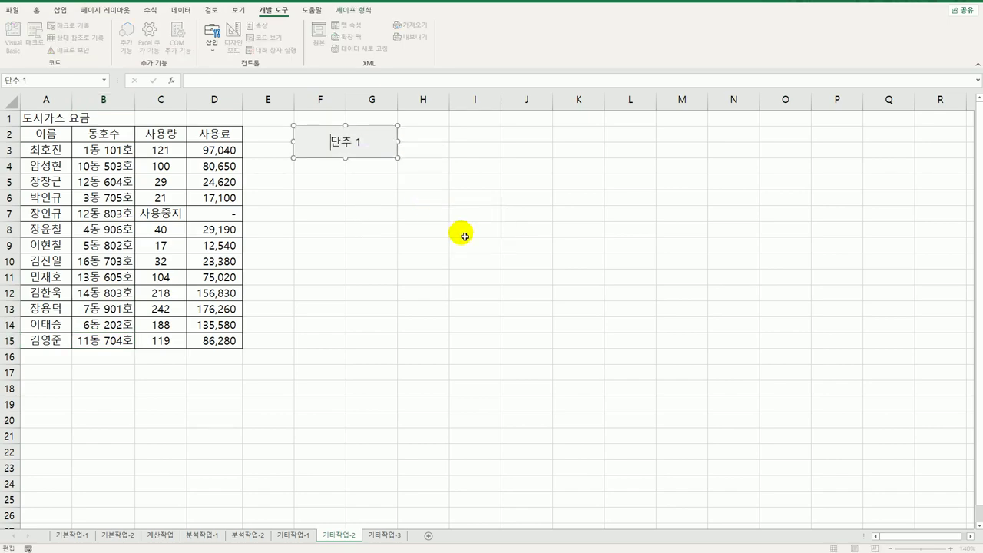
{"action": "key", "text": "ctrl+a"}
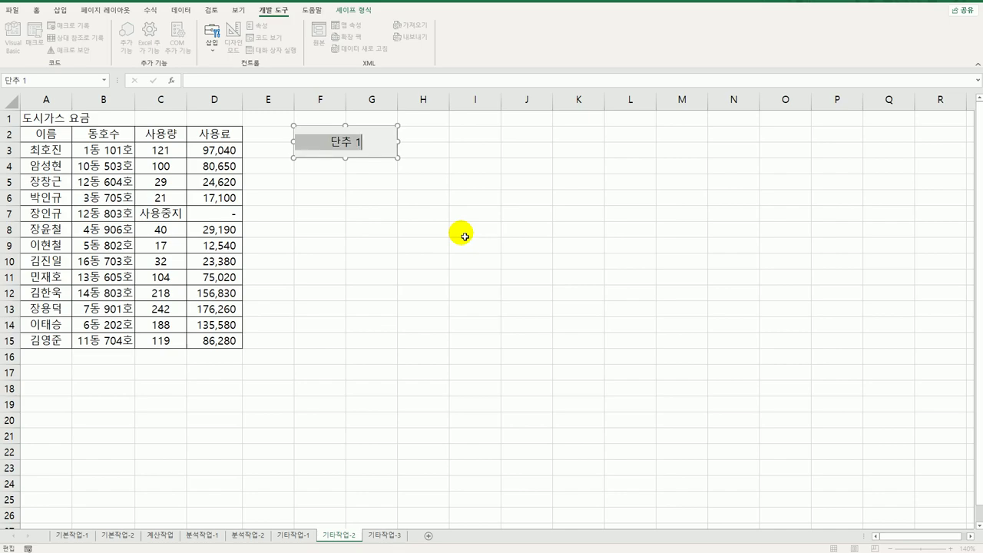
{"action": "type", "text": "동호수"}
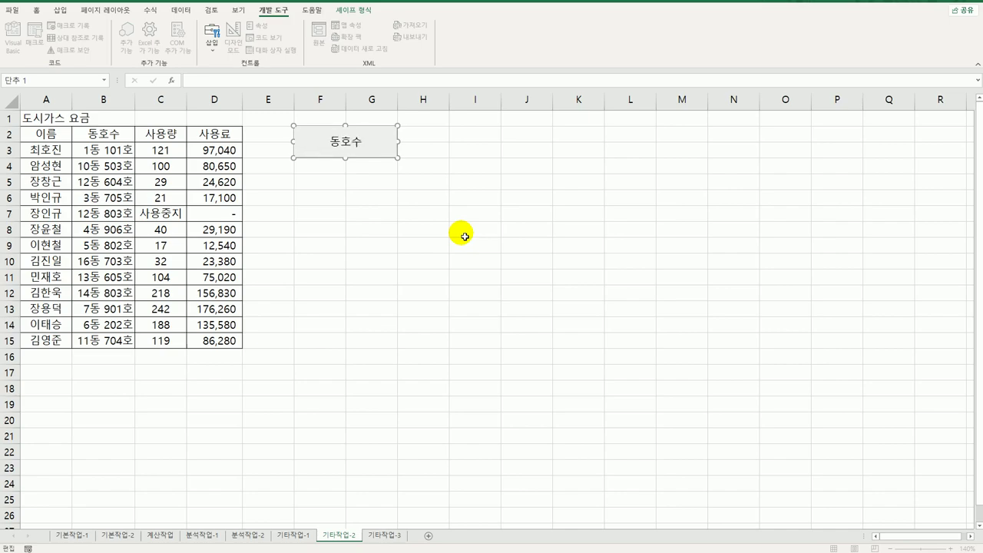
{"action": "left_click", "coordinate": [445, 286]}
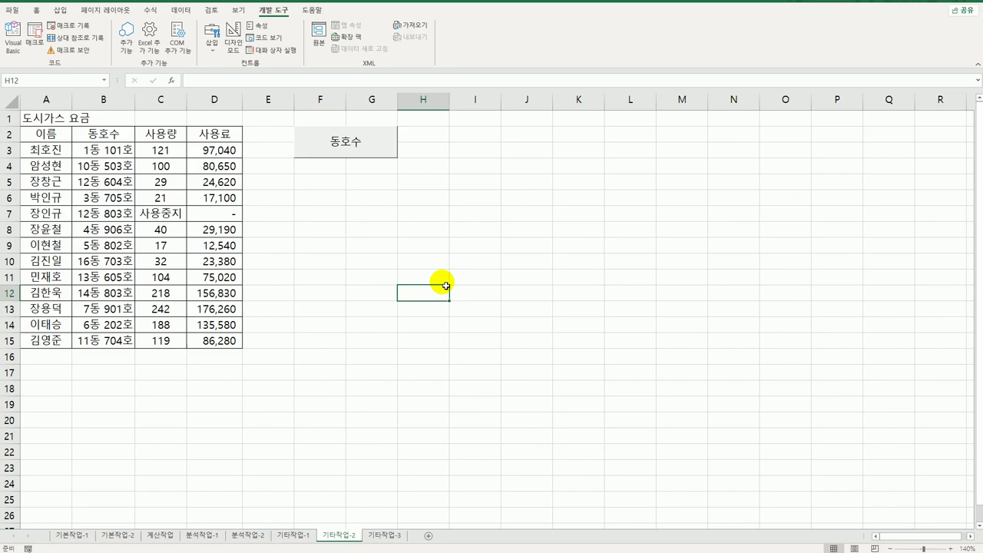
Insert a second form-control button over F5:G6 and start recording a macro named 사용량 for it.
{"action": "left_click", "coordinate": [212, 40]}
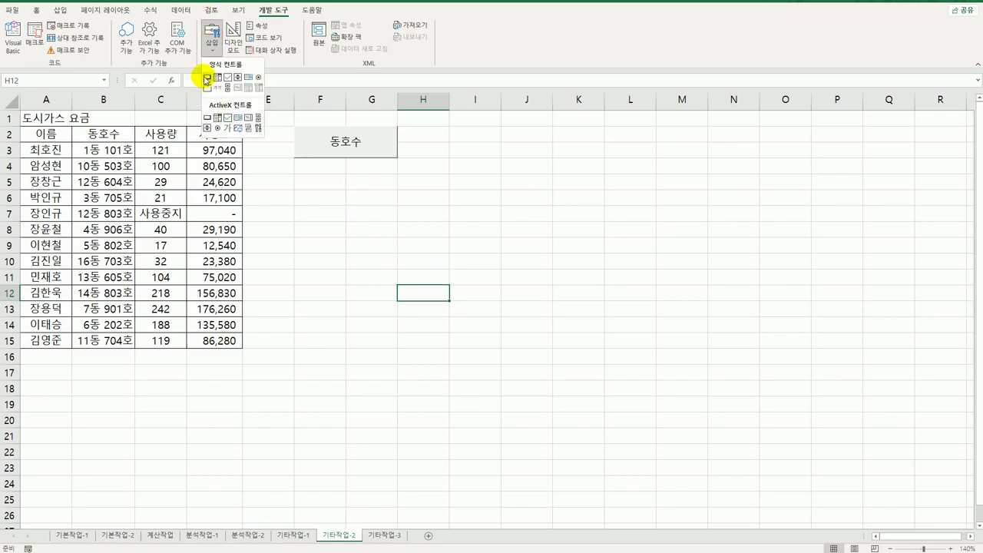
{"action": "left_click", "coordinate": [206, 79]}
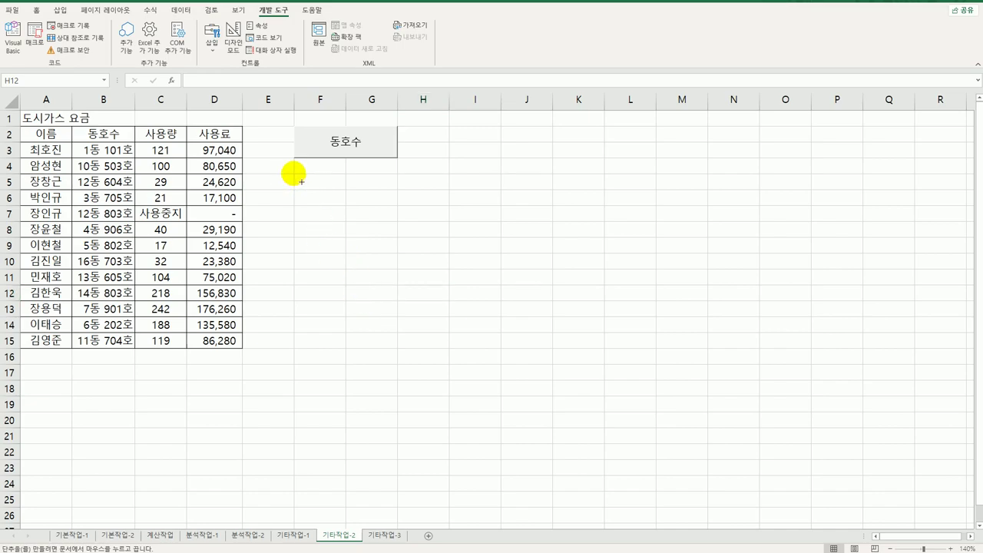
{"action": "left_click_drag", "start_coordinate": [294, 174], "coordinate": [401, 212]}
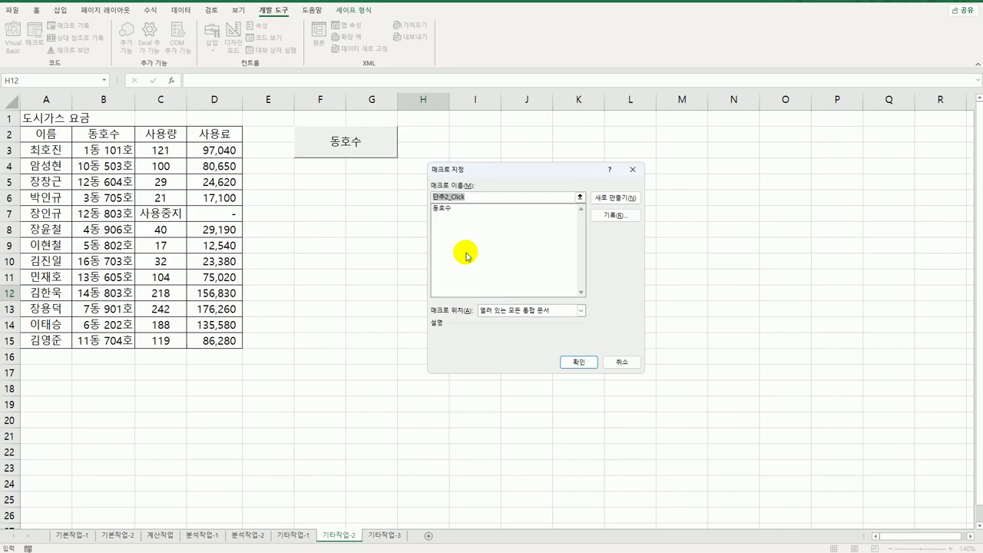
{"action": "type", "text": "사용량"}
{"action": "left_click", "coordinate": [615, 215]}
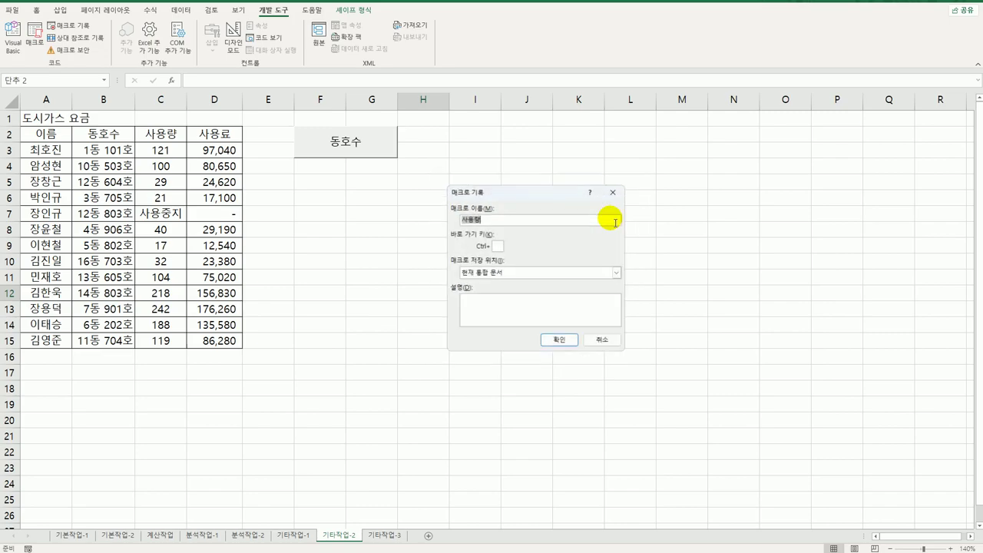
{"action": "left_click", "coordinate": [561, 340]}
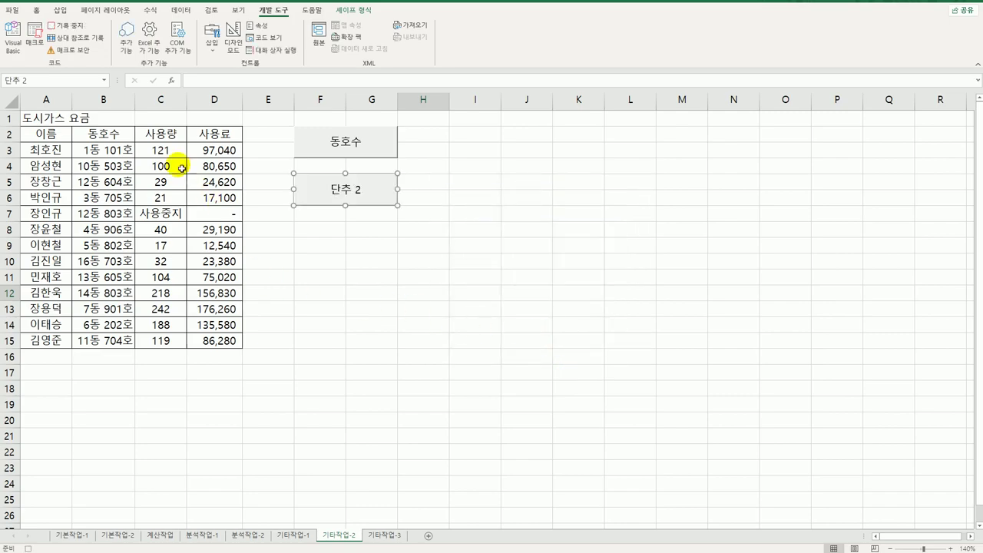
Start a custom number format for cells C3:C15 with the section [>=100]"※" 0㎡;.
{"action": "left_click_drag", "start_coordinate": [178, 152], "coordinate": [186, 349]}
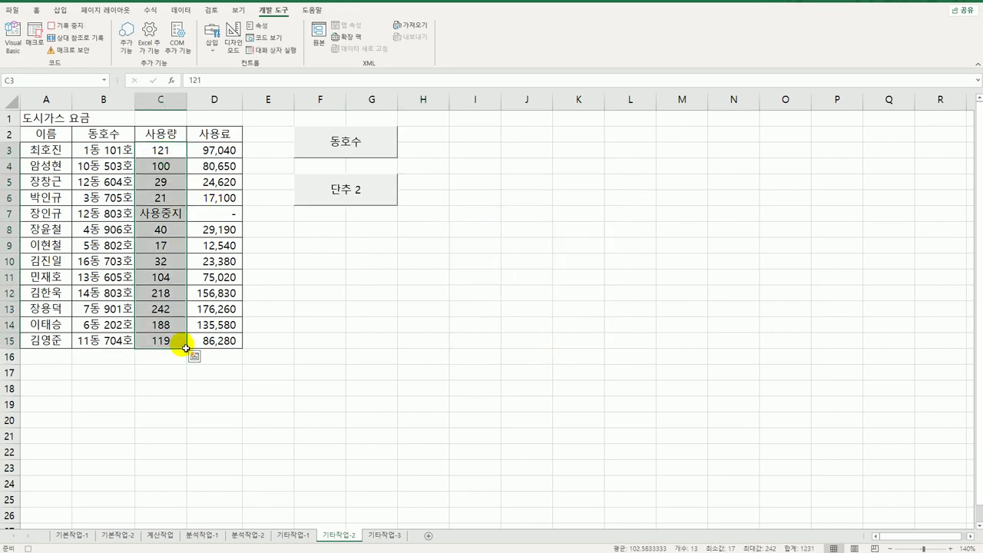
{"action": "right_click", "coordinate": [162, 157]}
{"action": "left_click", "coordinate": [198, 396]}
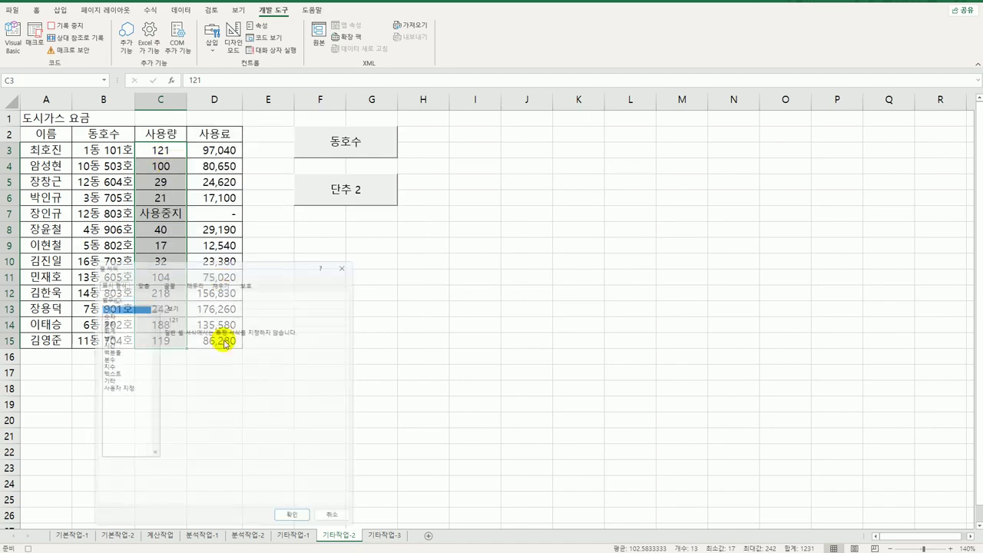
{"action": "left_click_drag", "start_coordinate": [222, 255], "coordinate": [574, 119]}
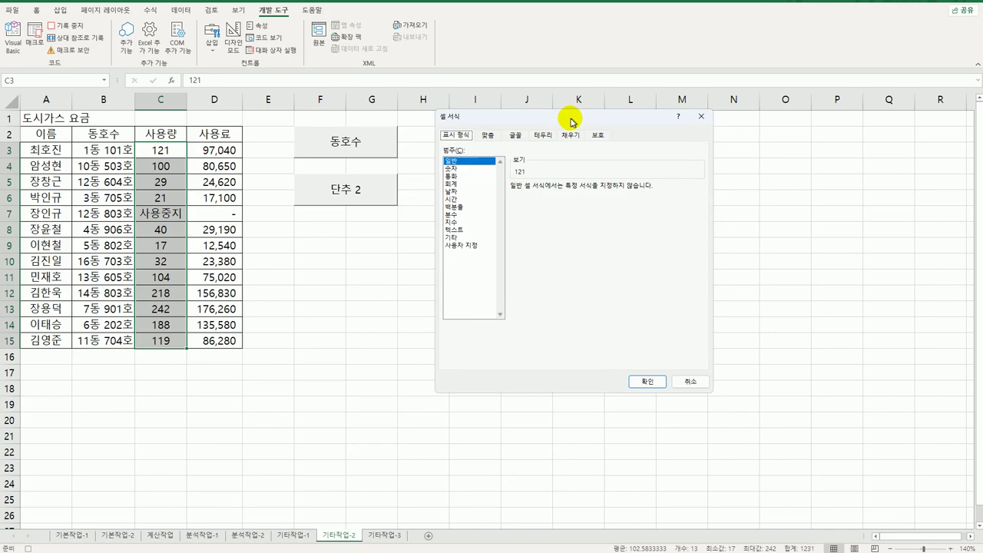
{"action": "left_click", "coordinate": [482, 245]}
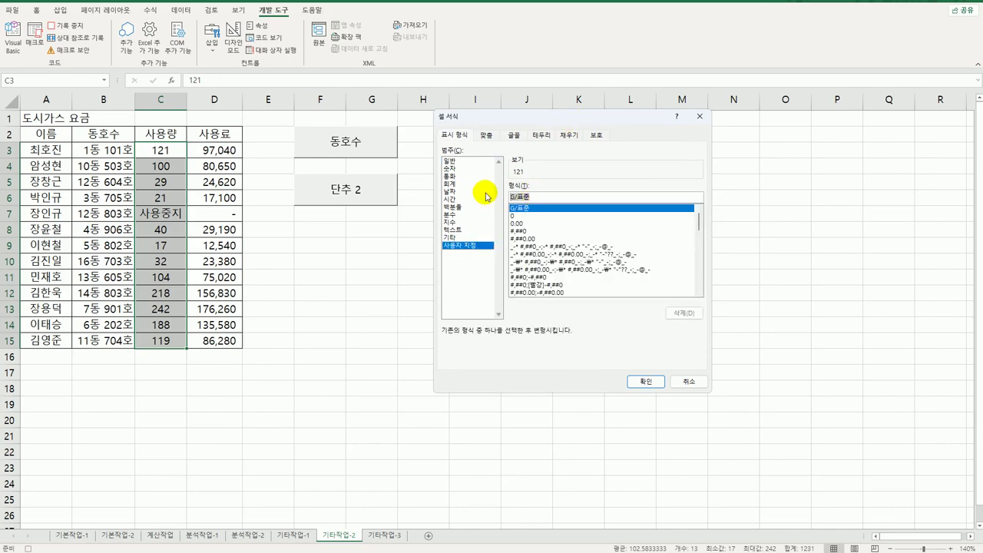
{"action": "type", "text": "[>"}
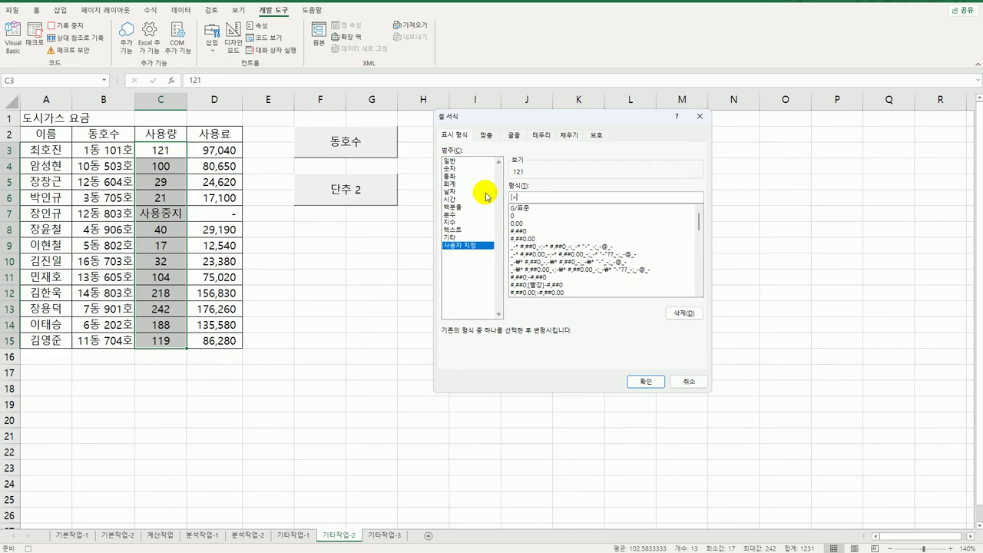
{"action": "type", "text": "=100]\"ㅁ"}
{"action": "key", "text": "Hangul_Hanja"}
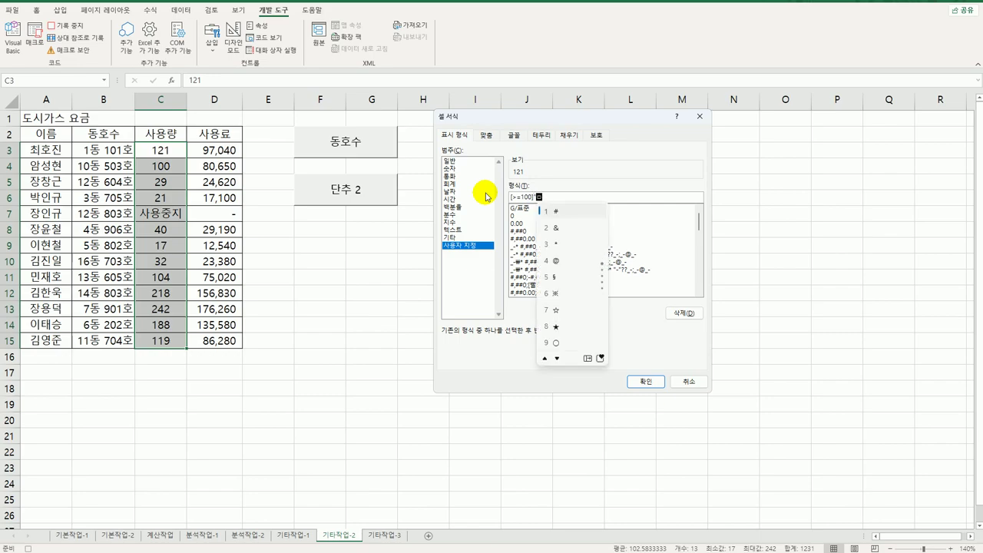
{"action": "left_click", "coordinate": [573, 294]}
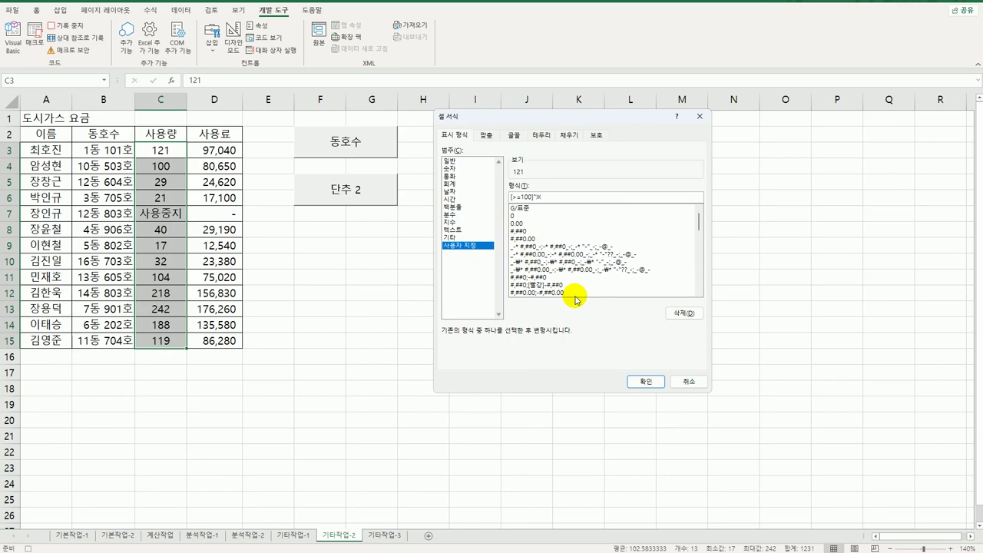
{"action": "type", "text": "\""}
{"action": "type", "text": "0"}
{"action": "type", "text": "ㄹ"}
{"action": "key", "text": "Hangul_Hanja"}
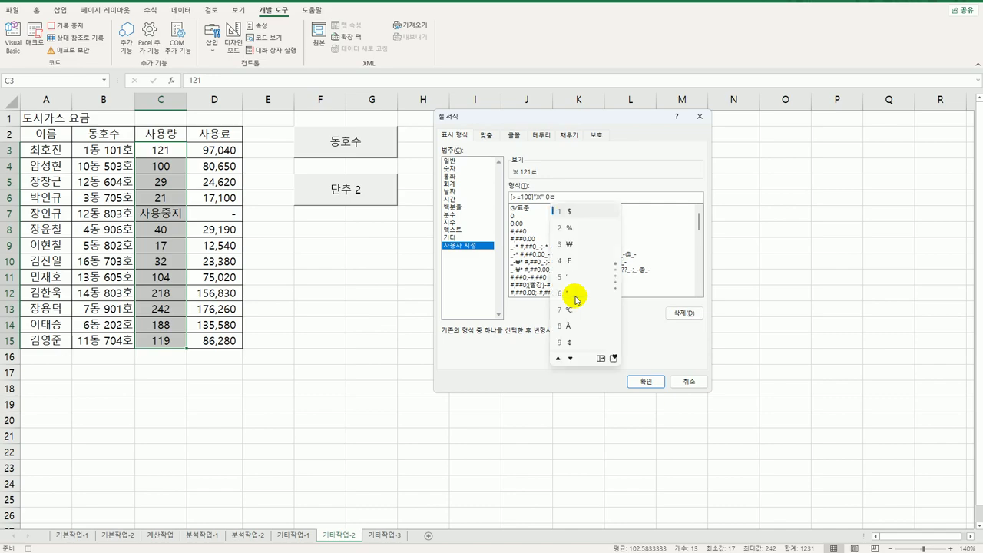
{"action": "left_click", "coordinate": [600, 358]}
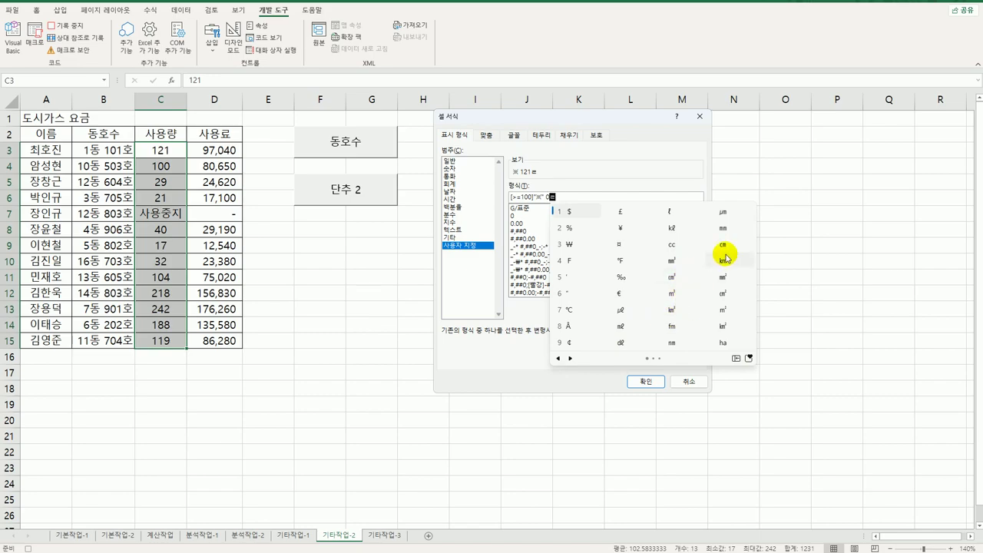
{"action": "left_click", "coordinate": [733, 312]}
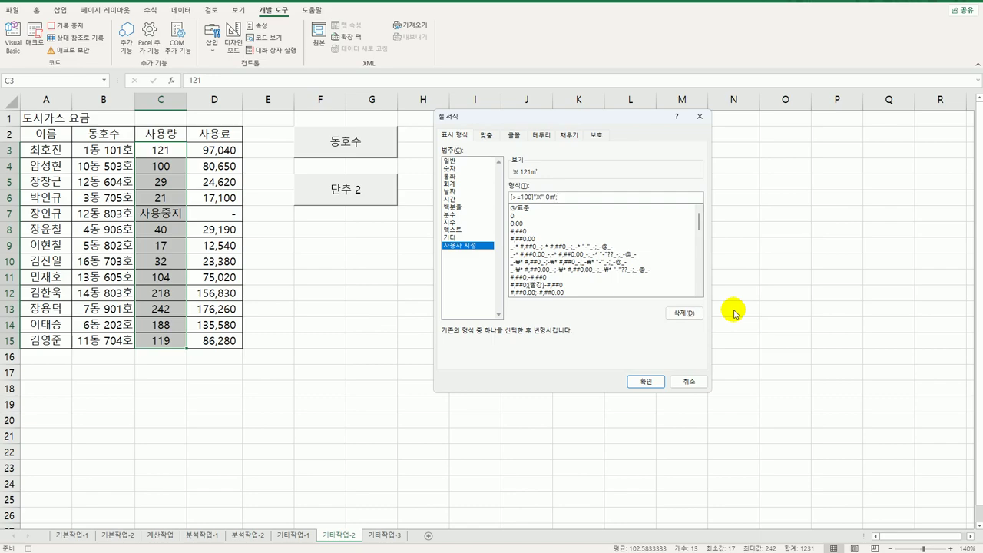
Add the second section [>0]0㎡ to the custom number format.
{"action": "type", "text": ";[>0]"}
{"action": "type", "text": "0ㄹ"}
{"action": "key", "text": "Hangul_Hanja"}
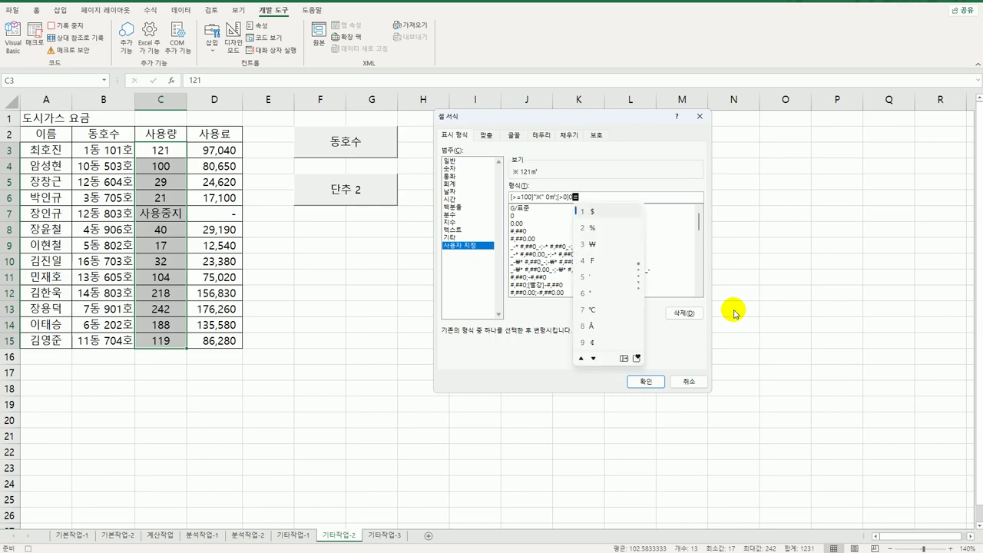
{"action": "left_click", "coordinate": [629, 357]}
{"action": "left_click", "coordinate": [744, 308]}
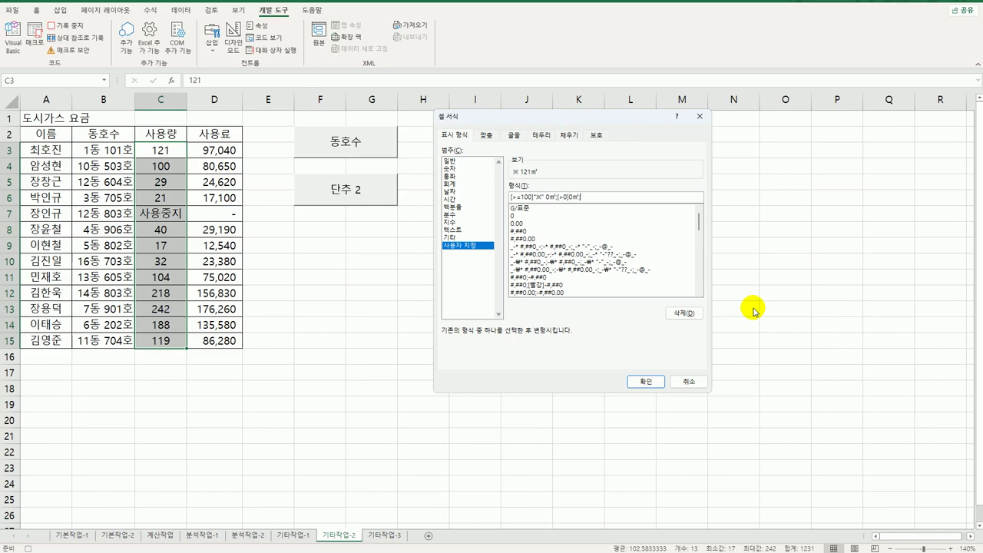
Finish the format with an empty third section and "■" for text, apply it to C3:C15 and stop the macro recording.
{"action": "type", "text": ";"}
{"action": "type", "text": "\"\""}
{"action": "key", "text": "BackSpace"}
{"action": "key", "text": "BackSpace"}
{"action": "type", "text": ";\"ㅁ"}
{"action": "key", "text": "Hangul_Hanja"}
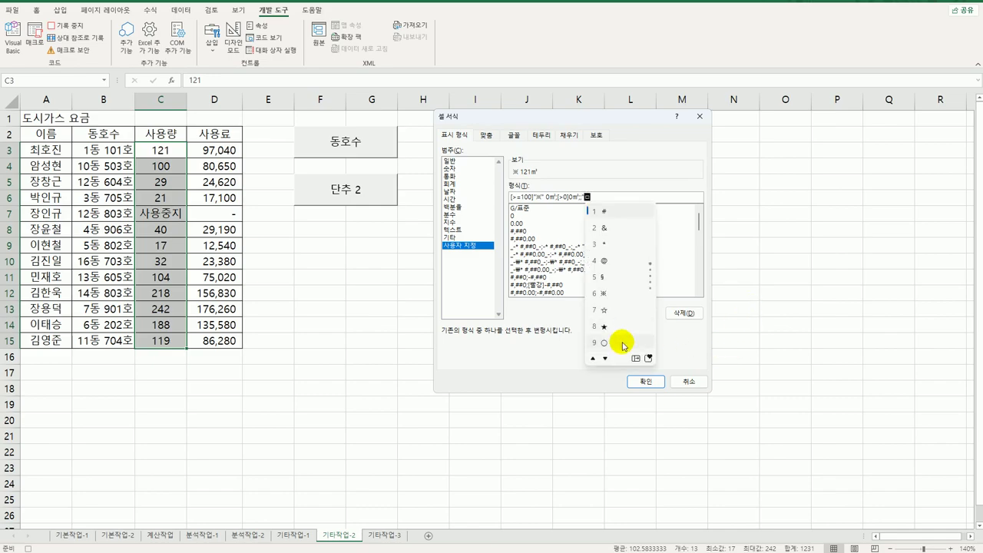
{"action": "left_click", "coordinate": [636, 357]}
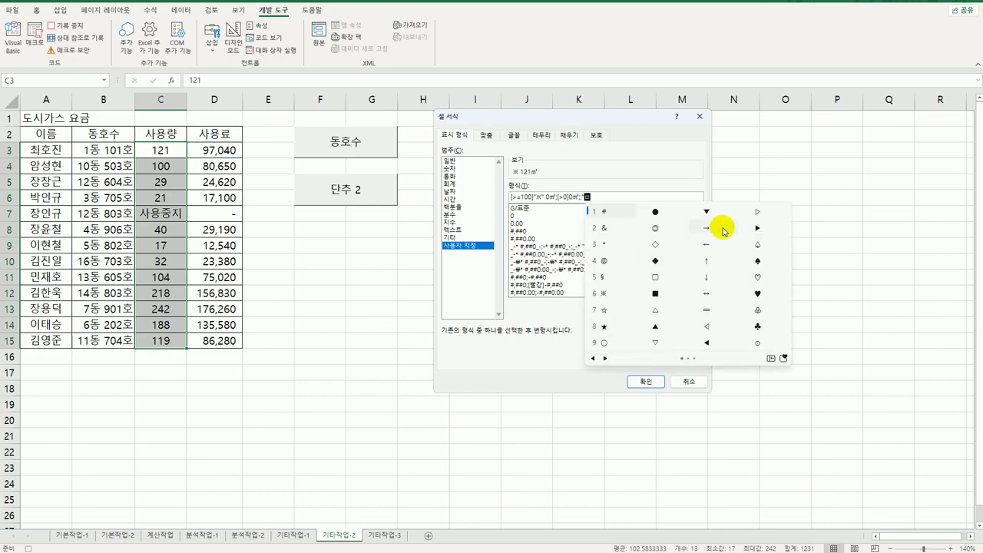
{"action": "left_click", "coordinate": [654, 295]}
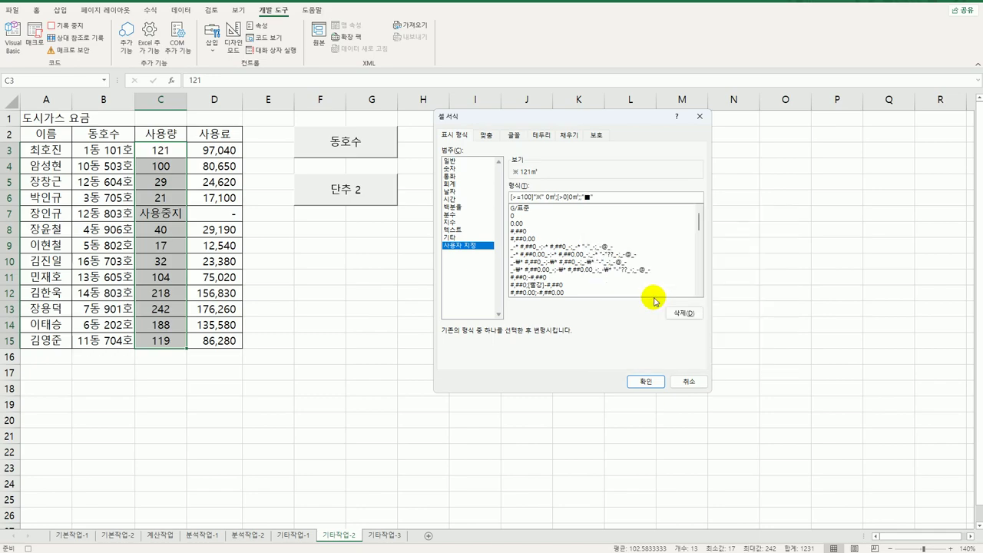
{"action": "left_click", "coordinate": [645, 381]}
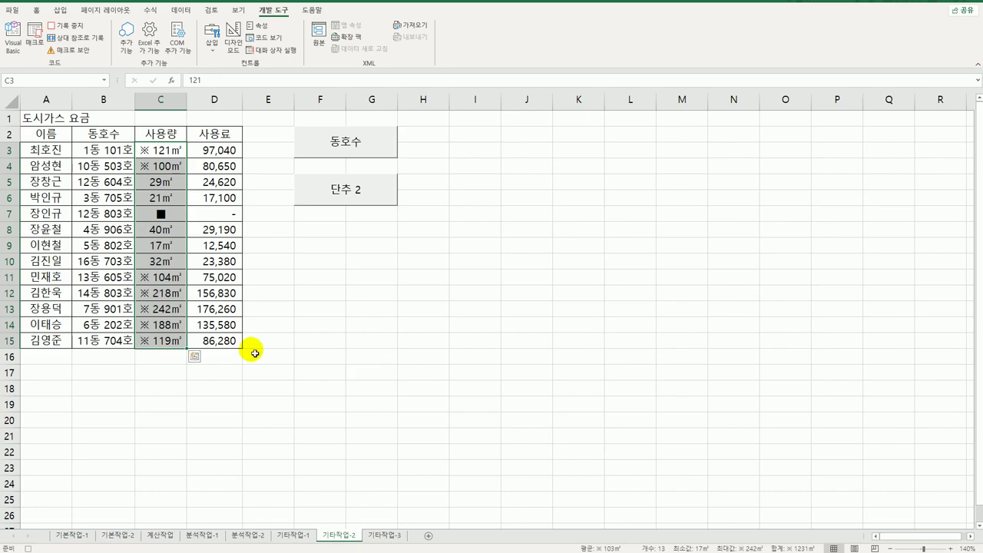
{"action": "left_click", "coordinate": [169, 347]}
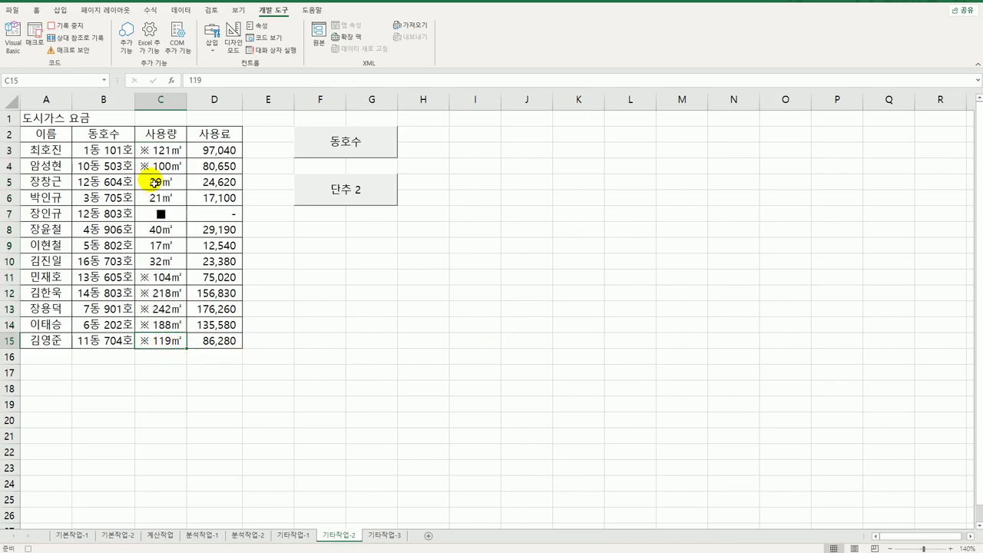
{"action": "left_click", "coordinate": [64, 26]}
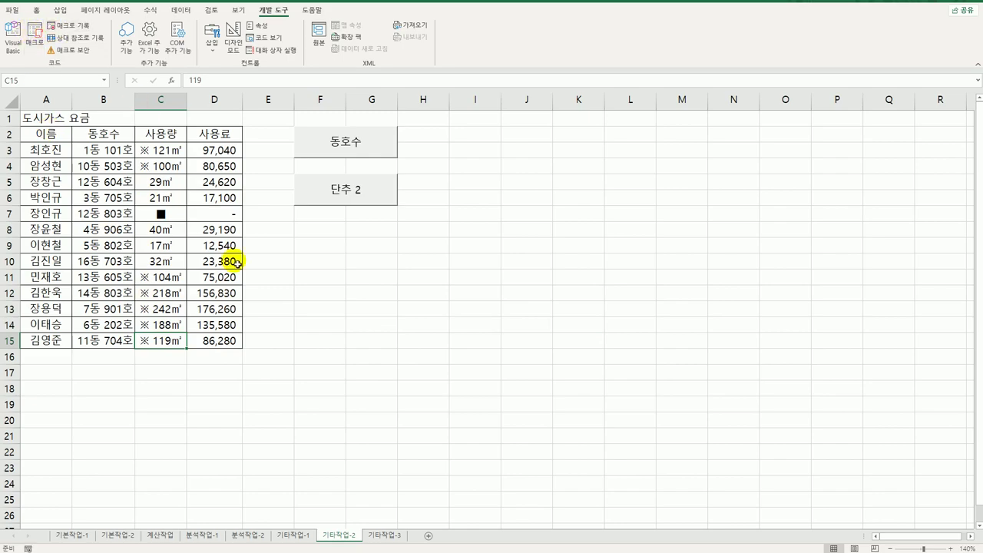
Change the text on the button over F5:G6 to 사용량.
{"action": "right_click", "coordinate": [366, 205]}
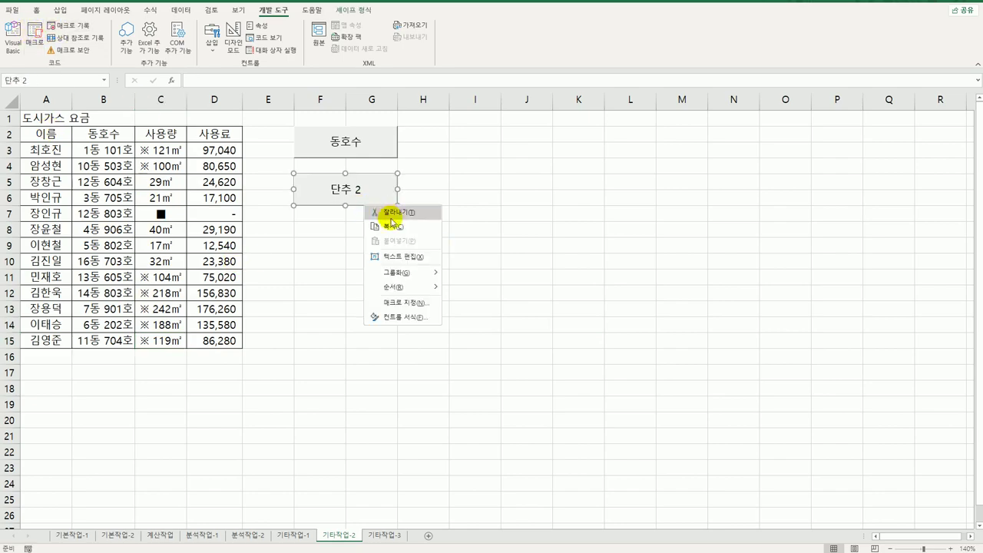
{"action": "left_click", "coordinate": [407, 255]}
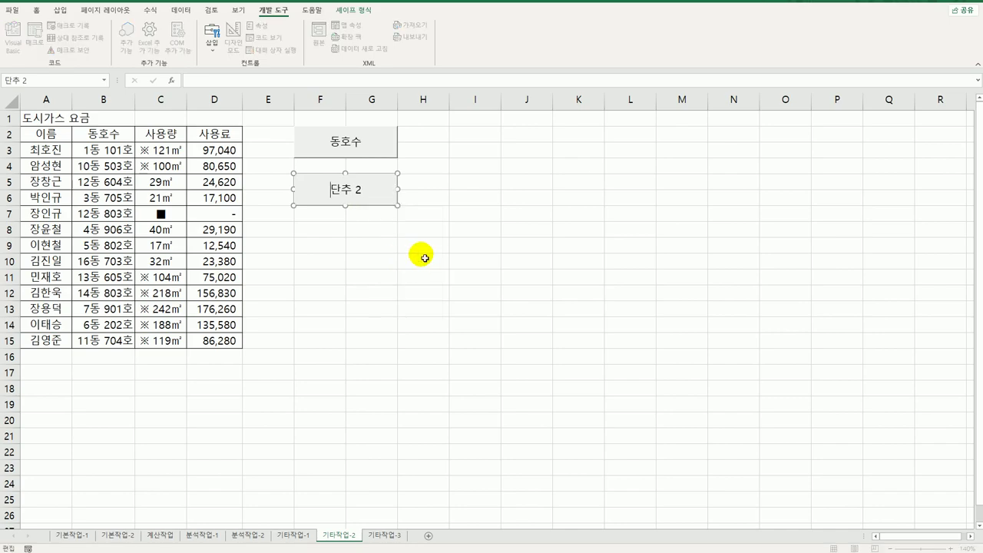
{"action": "key", "text": "ctrl+a"}
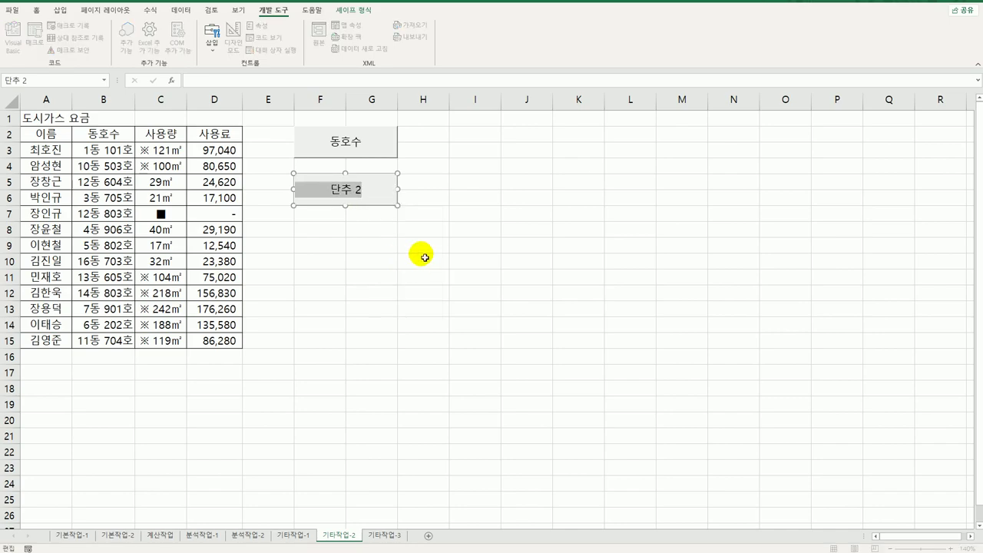
{"action": "type", "text": "사용량"}
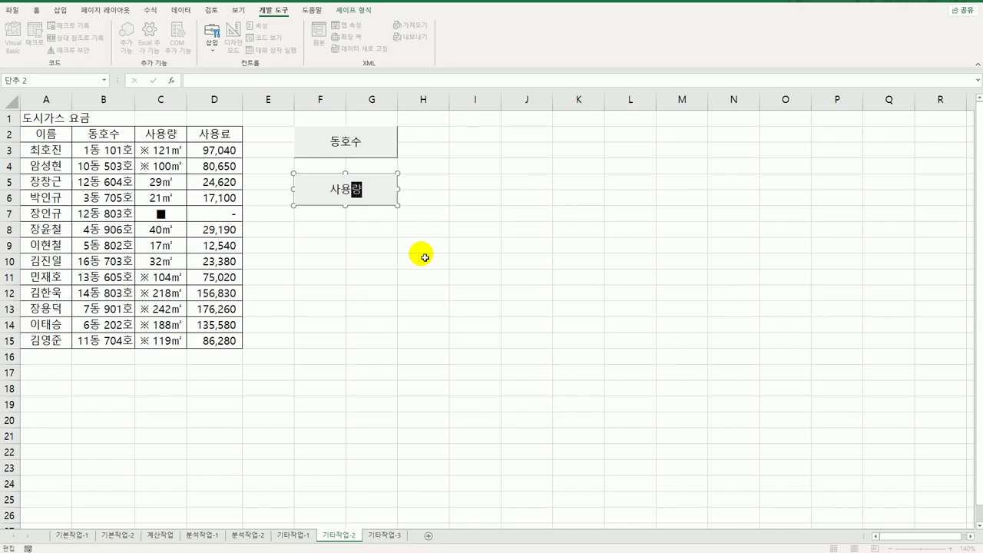
{"action": "left_click", "coordinate": [437, 267]}
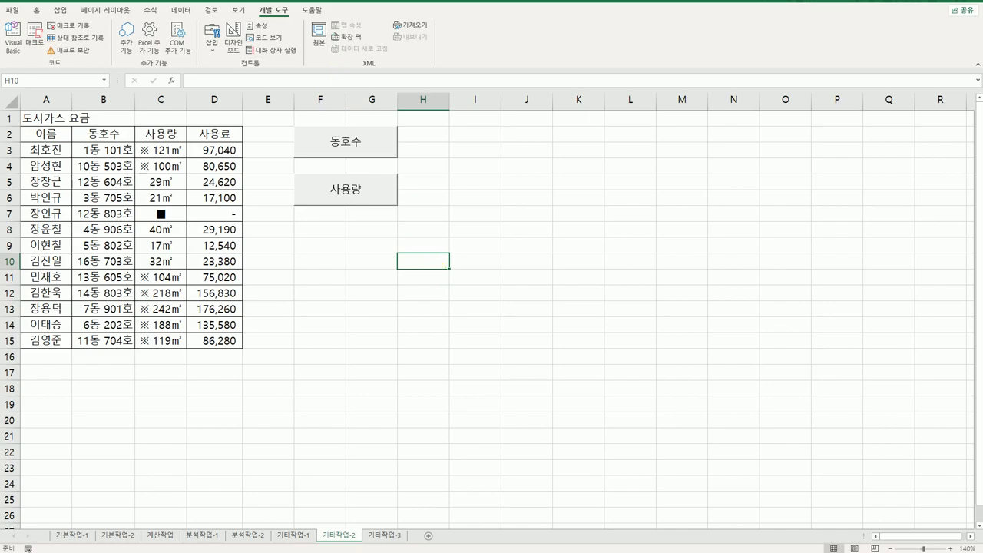
Go to sheet 기타작업-3 and open the code of the form 도서구입 in the Visual Basic editor.
{"action": "left_click", "coordinate": [388, 536]}
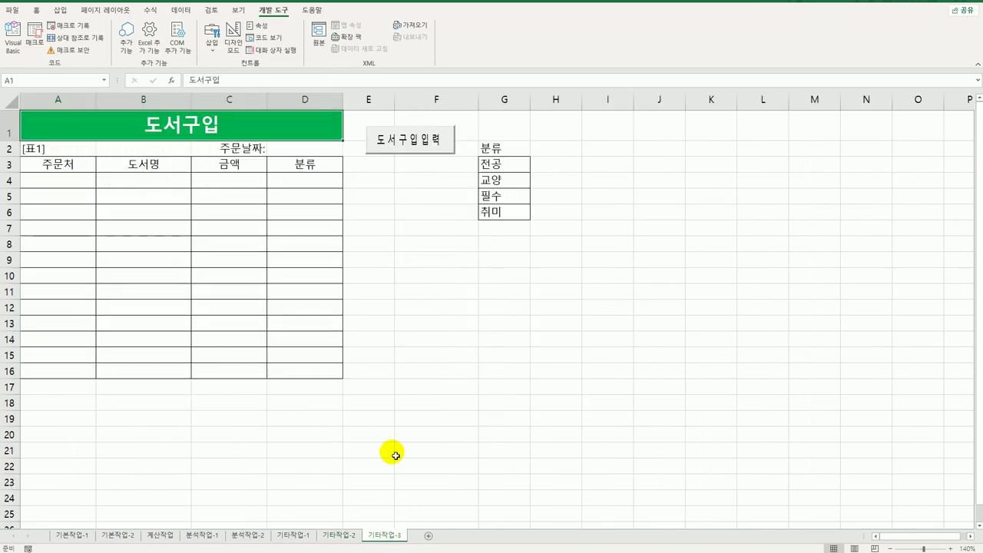
{"action": "left_click", "coordinate": [232, 39]}
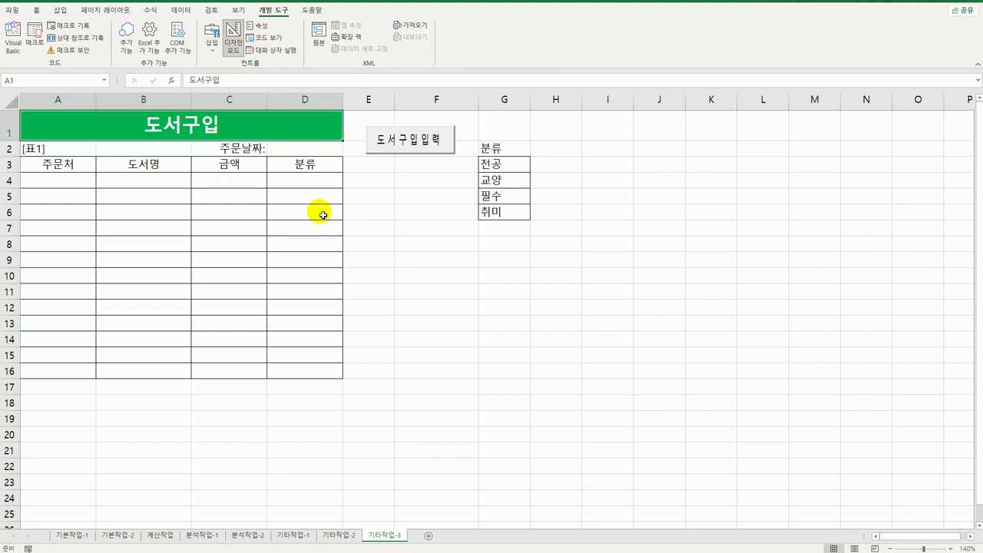
{"action": "left_click", "coordinate": [233, 43]}
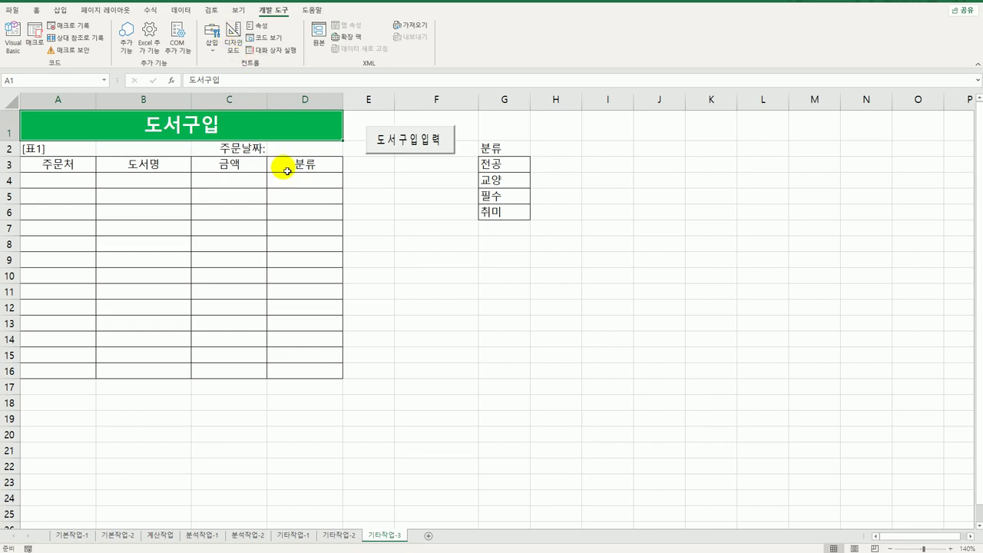
{"action": "left_click", "coordinate": [9, 47]}
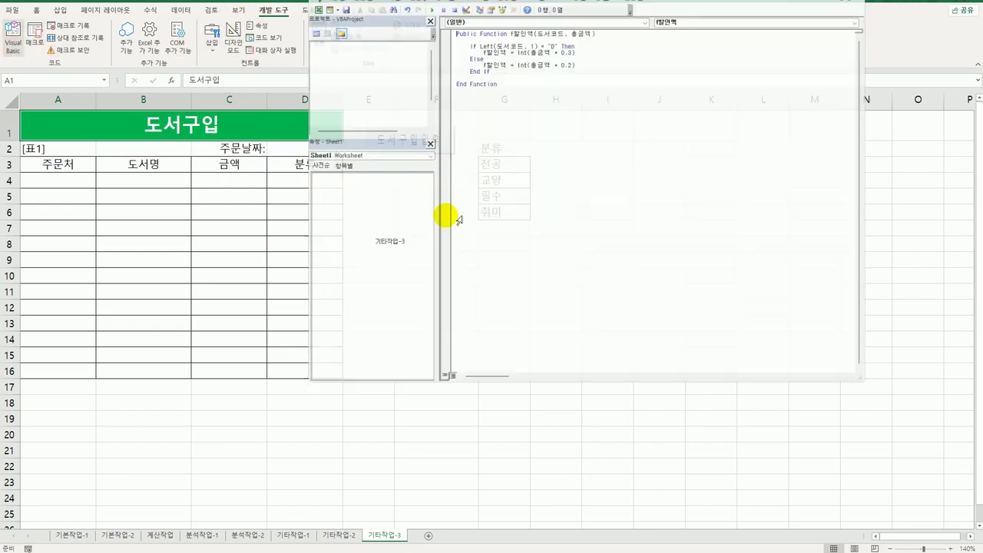
{"action": "scroll", "coordinate": [414, 84], "scroll_direction": "down", "scroll_amount": 2}
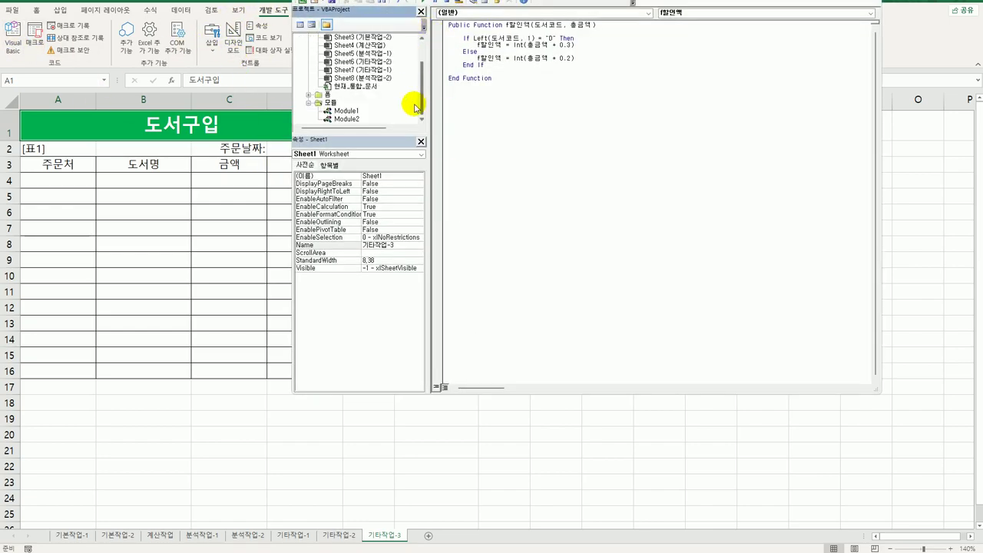
{"action": "double_click", "coordinate": [328, 94]}
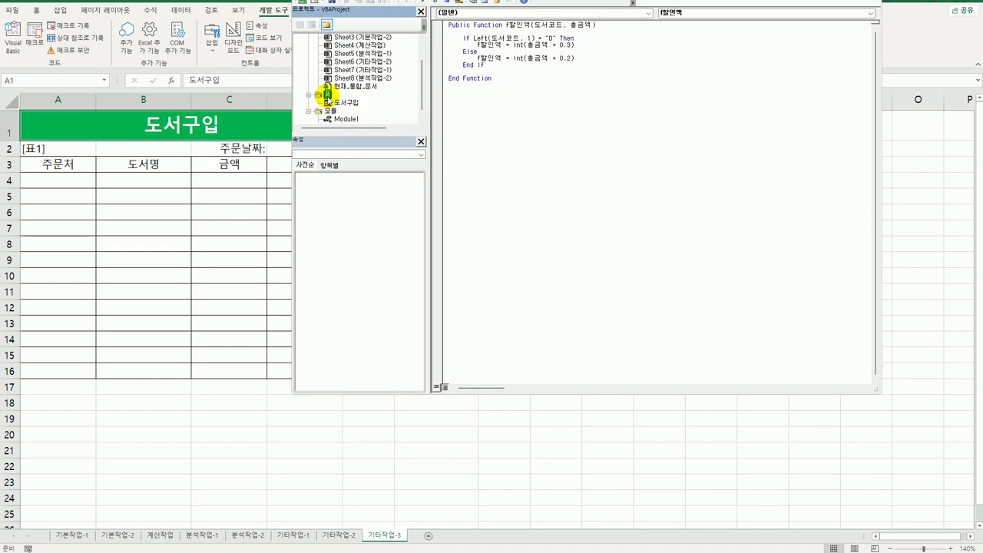
{"action": "left_click", "coordinate": [350, 103]}
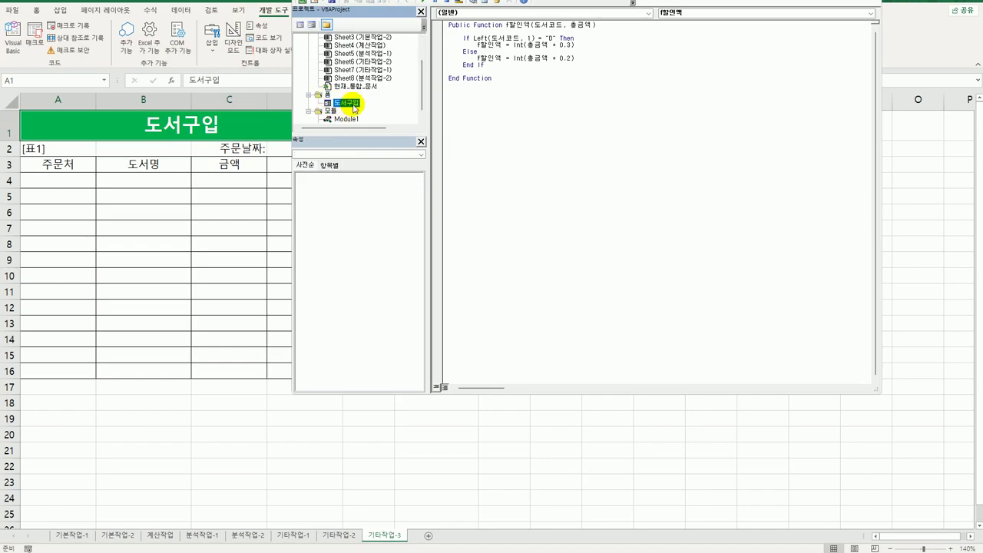
{"action": "left_click", "coordinate": [299, 25]}
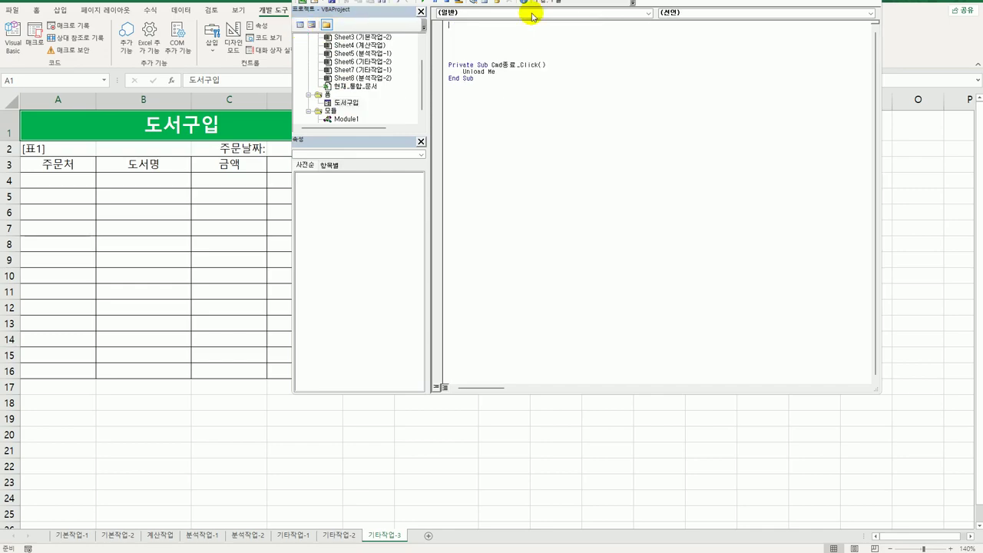
Create the UserForm_Initialize event procedure in the 도서구입 form's code.
{"action": "left_click", "coordinate": [520, 14]}
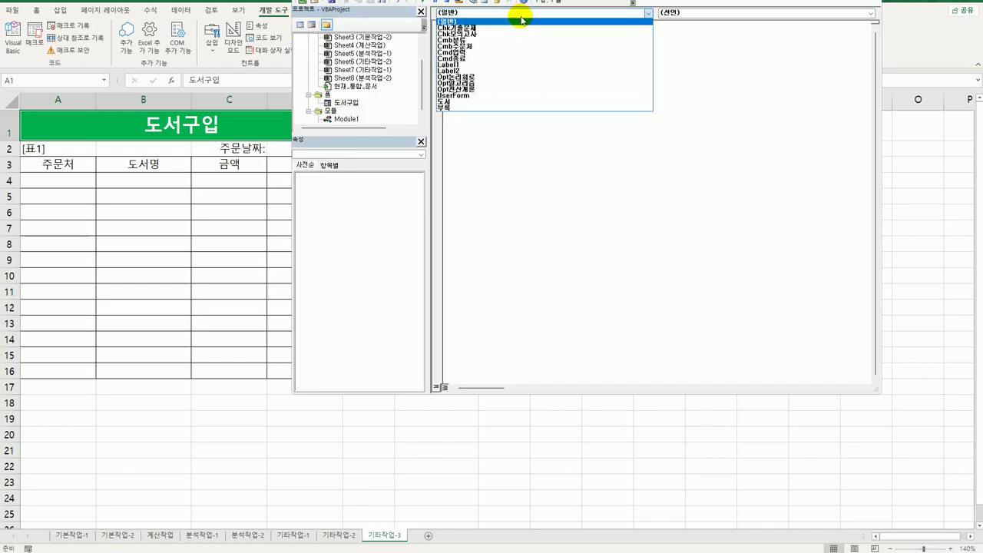
{"action": "left_click", "coordinate": [503, 96]}
{"action": "left_click", "coordinate": [675, 13]}
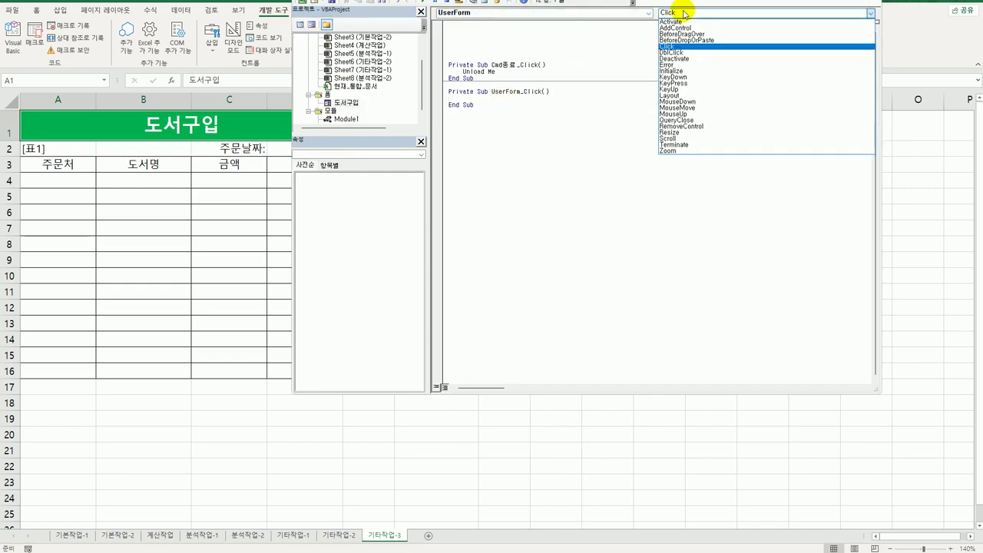
{"action": "left_click", "coordinate": [679, 71]}
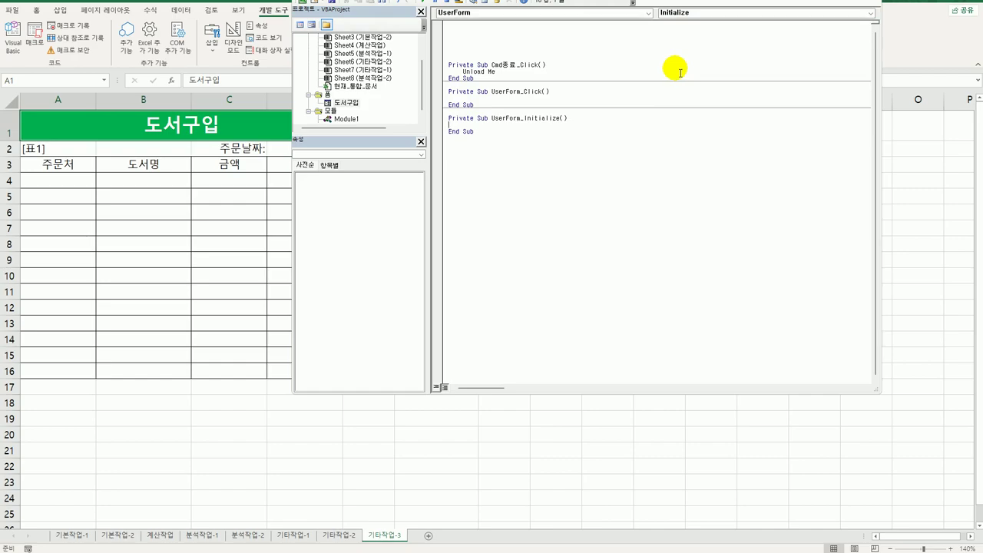
In UserForm_Initialize, set the row source of Cmb분류 to "G3:G6".
{"action": "key", "text": "Tab"}
{"action": "type", "text": "ㅊ"}
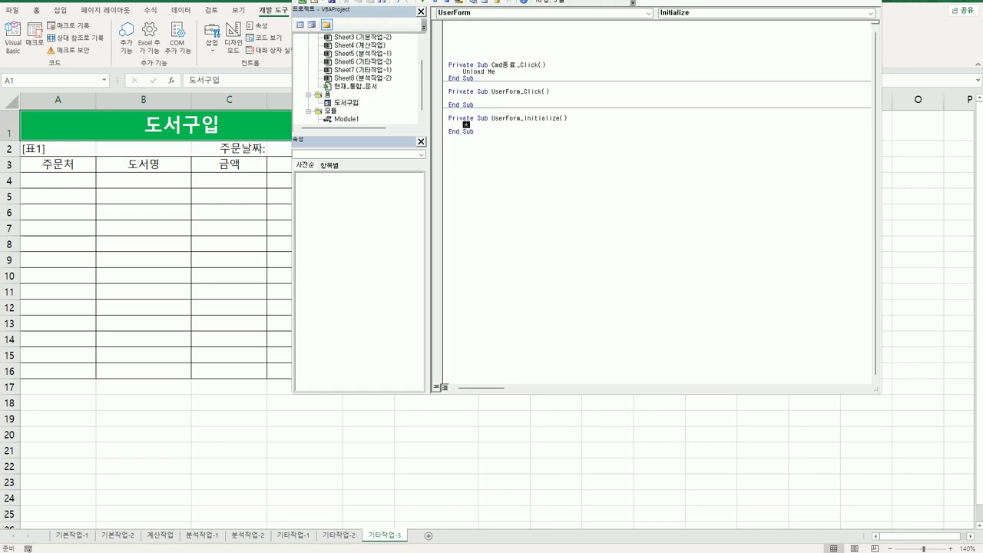
{"action": "key", "text": "BackSpace"}
{"action": "type", "text": "cmb분류.rowSource = \""}
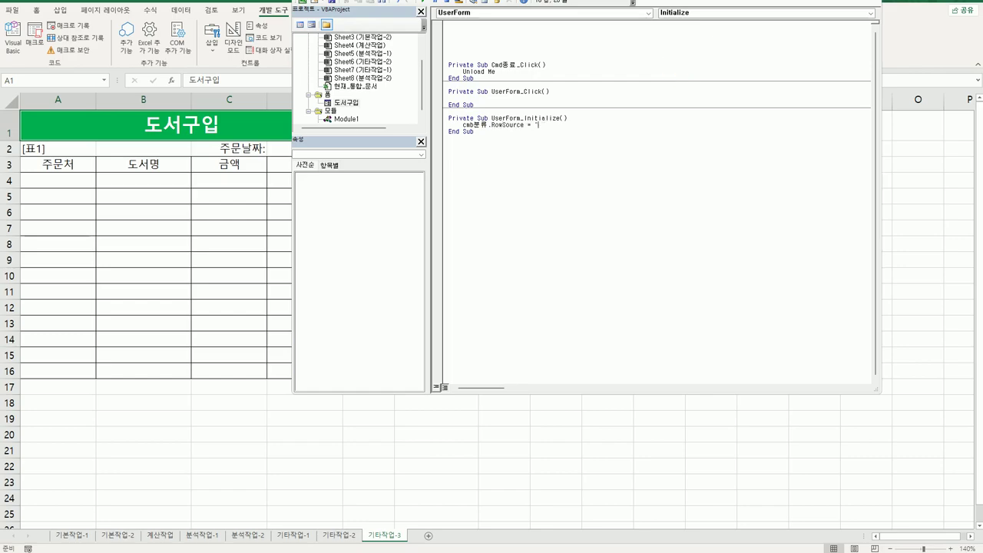
{"action": "type", "text": "G3:G6\""}
{"action": "key", "text": "Return"}
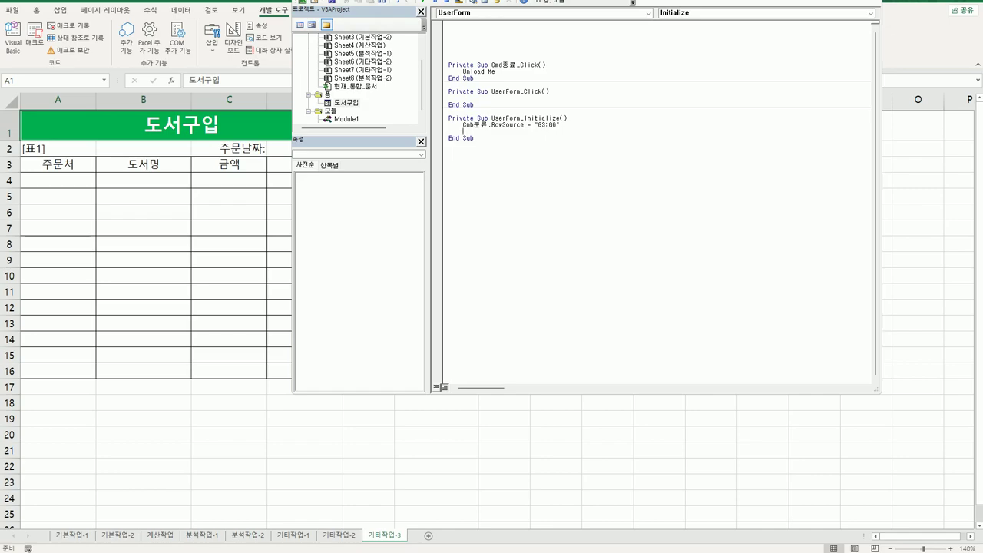
After a blank line, add the item "A서점" to Cmb주문처 with AddItem.
{"action": "key", "text": "Return"}
{"action": "type", "text": "cmb"}
{"action": "type", "text": "분"}
{"action": "type", "text": "문처."}
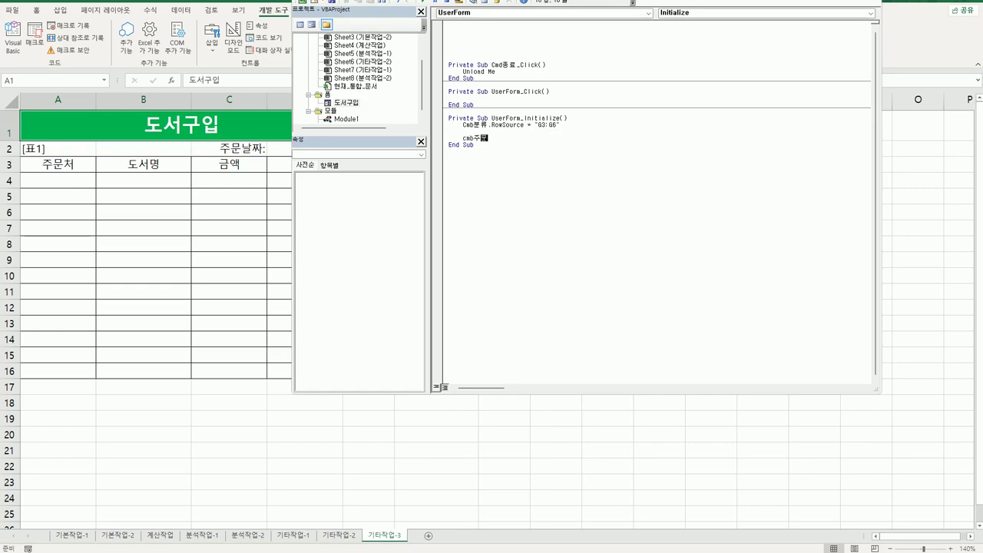
{"action": "type", "text": "AddItem \"ㅅ"}
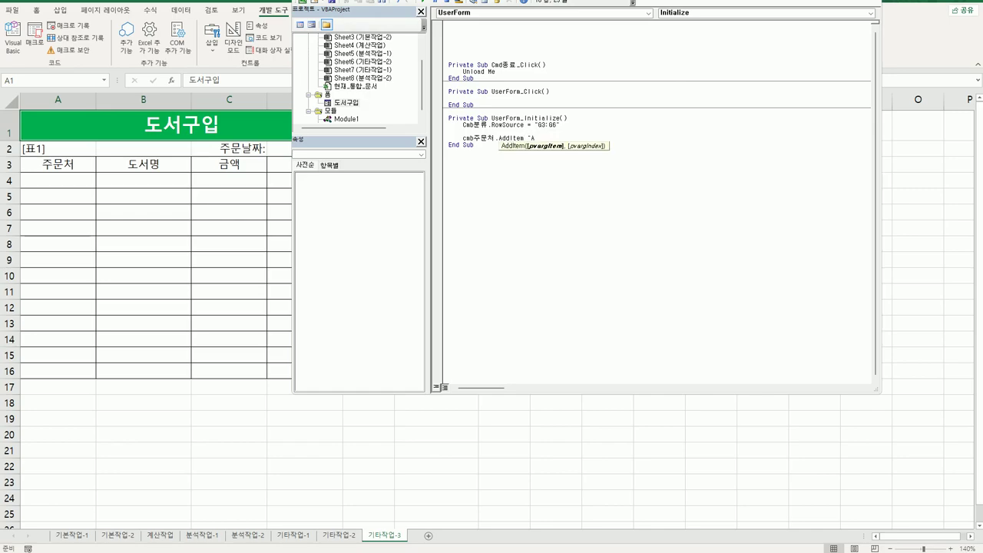
{"action": "type", "text": "서점\""}
{"action": "key", "text": "Return"}
Duplicate the AddItem line for Cmb주문처 and change the copy's item to "B서점".
{"action": "key", "text": "Up"}
{"action": "key", "text": "shift+End"}
{"action": "key", "text": "ctrl+c"}
{"action": "key", "text": "Down"}
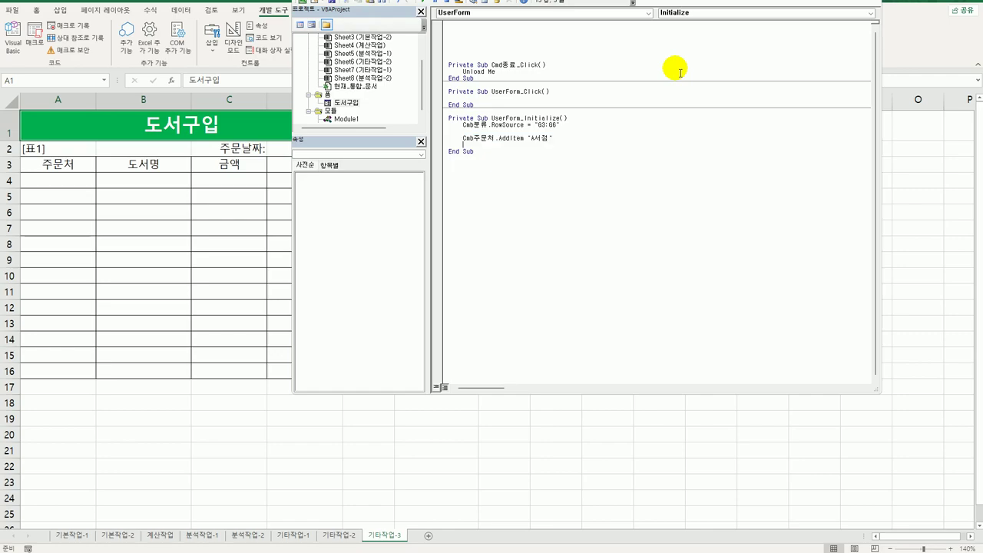
{"action": "key", "text": "ctrl+v"}
{"action": "key", "text": "Left"}
{"action": "key", "text": "Left"}
{"action": "key", "text": "Left"}
{"action": "key", "text": "shift+Left"}
{"action": "type", "text": "B"}
{"action": "key", "text": "End"}
{"action": "key", "text": "Return"}
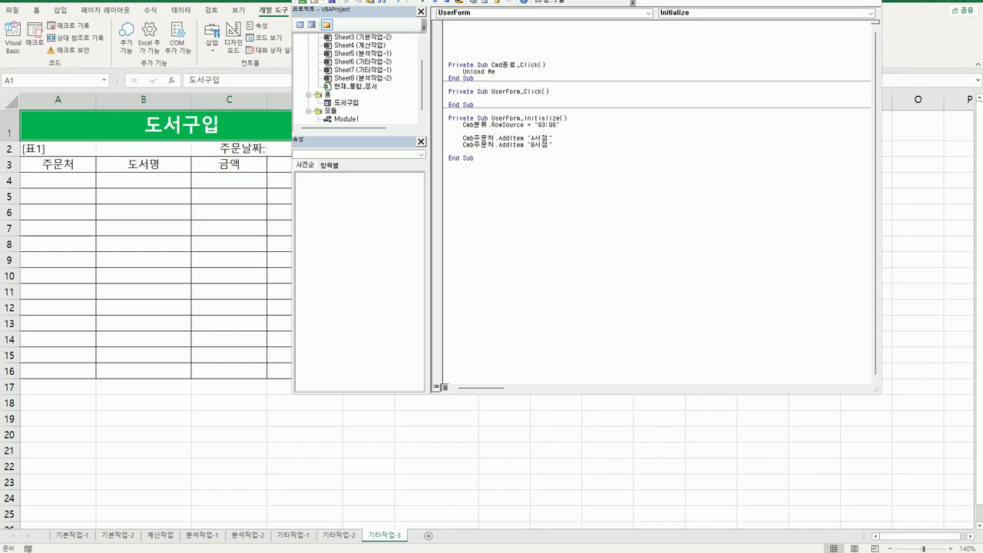
End UserForm_Initialize with the line Cmb주문처.SetFocus, separated from the AddItem lines by a blank line.
{"action": "key", "text": "Return"}
{"action": "key", "text": "ctrl+v"}
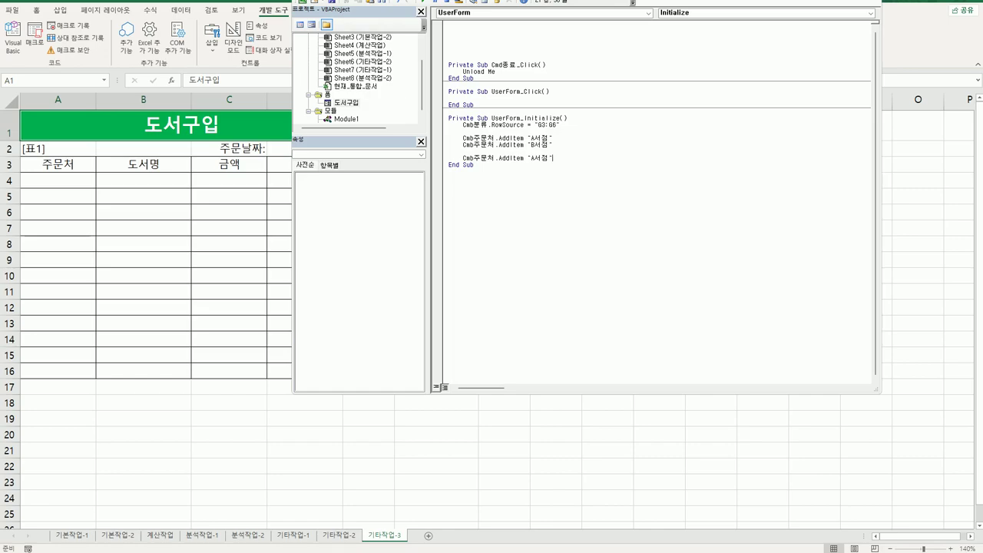
{"action": "key", "text": "shift+Left"}
{"action": "key", "text": "shift+Left"}
{"action": "key", "text": "shift+Left"}
{"action": "key", "text": "shift+Left"}
{"action": "key", "text": "shift+Left"}
{"action": "key", "text": "shift+Left"}
{"action": "key", "text": "shift+Left"}
{"action": "key", "text": "shift+Left"}
{"action": "key", "text": "shift+Left"}
{"action": "key", "text": "shift+Left"}
{"action": "key", "text": "shift+Left"}
{"action": "key", "text": "shift+Left"}
{"action": "key", "text": "shift+Left"}
{"action": "key", "text": "shift+Left"}
{"action": "type", "text": ".set"}
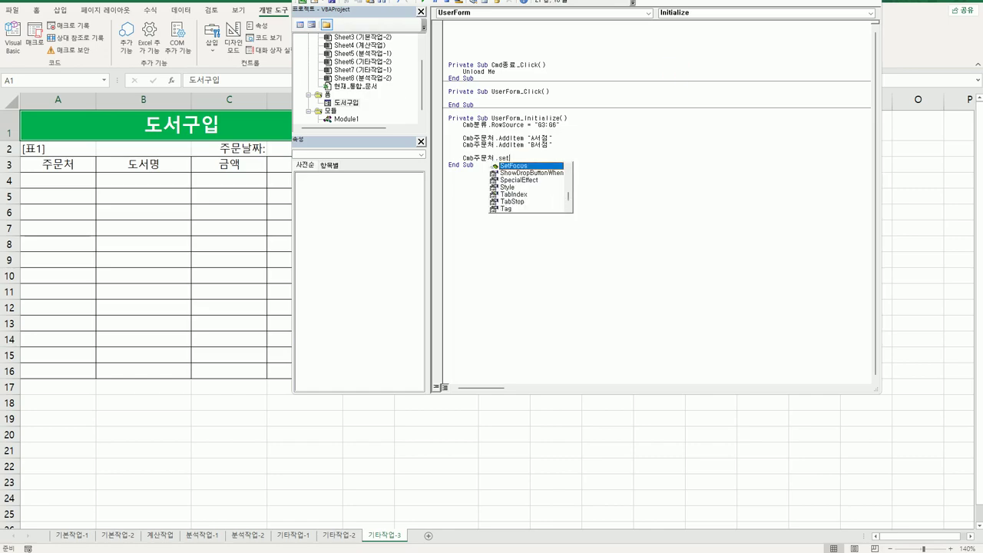
{"action": "key", "text": "Tab"}
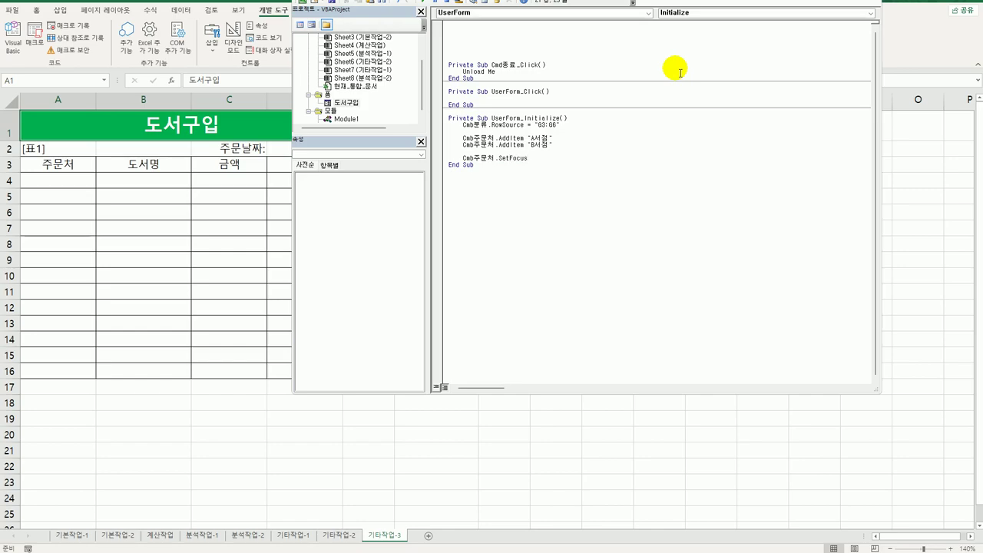
In the 종료 button's click procedure, add [d2] = Date and [d2].Font.Italic = True below Unload Me.
{"action": "double_click", "coordinate": [346, 102]}
{"action": "left_click", "coordinate": [670, 157]}
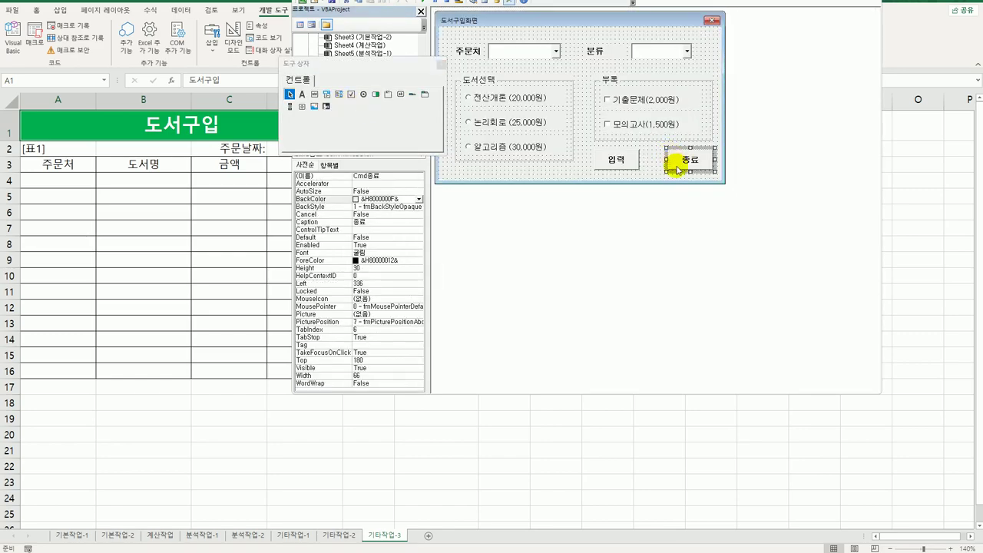
{"action": "double_click", "coordinate": [687, 167]}
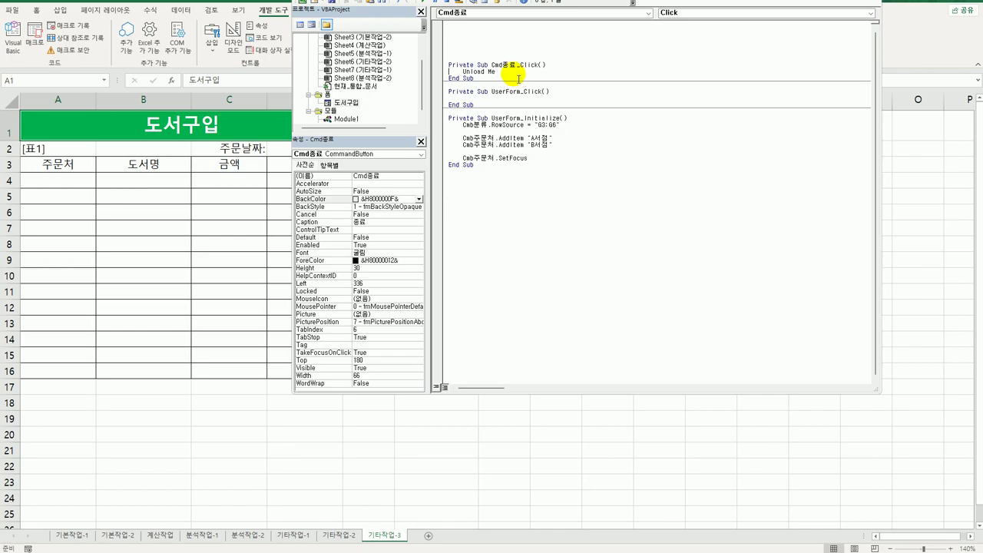
{"action": "left_click", "coordinate": [517, 76]}
{"action": "key", "text": "Return"}
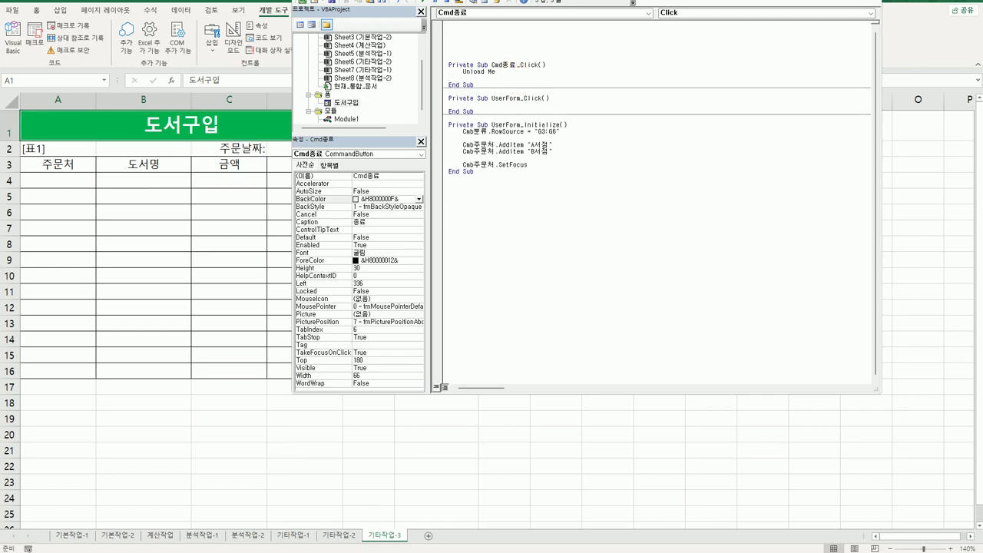
{"action": "type", "text": "d2]."}
{"action": "key", "text": "BackSpace"}
{"action": "type", "text": "= Date"}
{"action": "key", "text": "Return"}
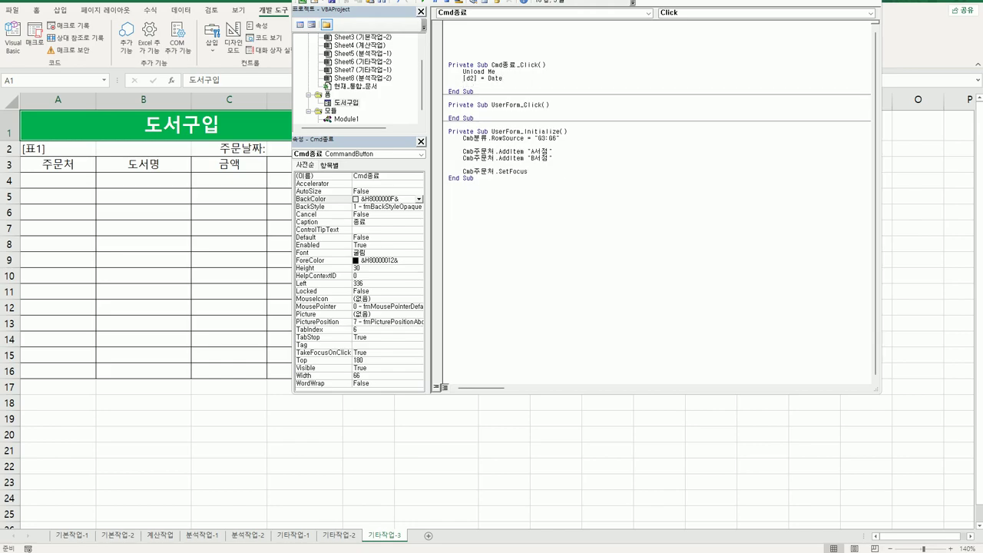
{"action": "type", "text": "[d2].Font.italic = true"}
{"action": "key", "text": "Down"}
Examine the control names of both combo boxes, the 전산개론 option, the 기출문제 check box and the 입력 button on the form.
{"action": "double_click", "coordinate": [345, 103]}
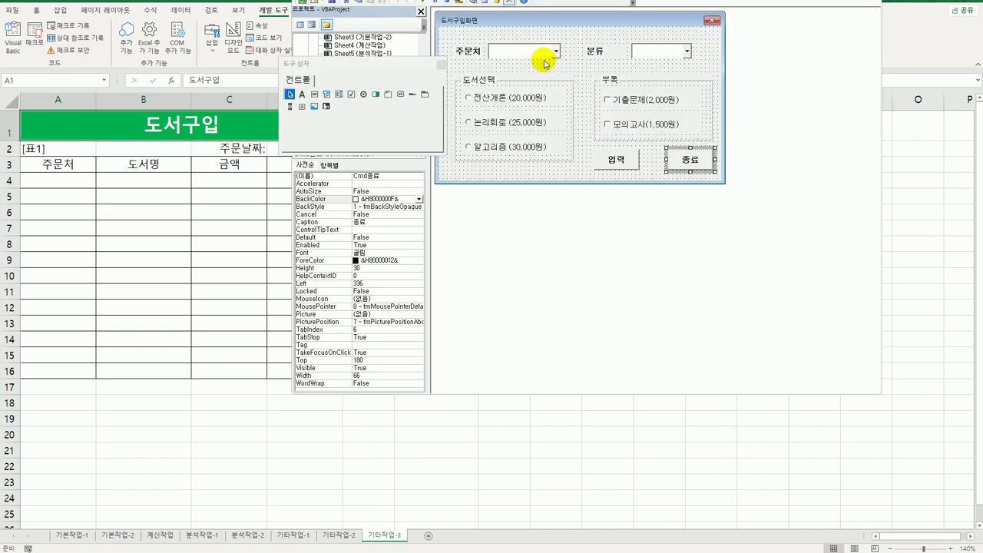
{"action": "left_click", "coordinate": [542, 61]}
{"action": "left_click", "coordinate": [439, 65]}
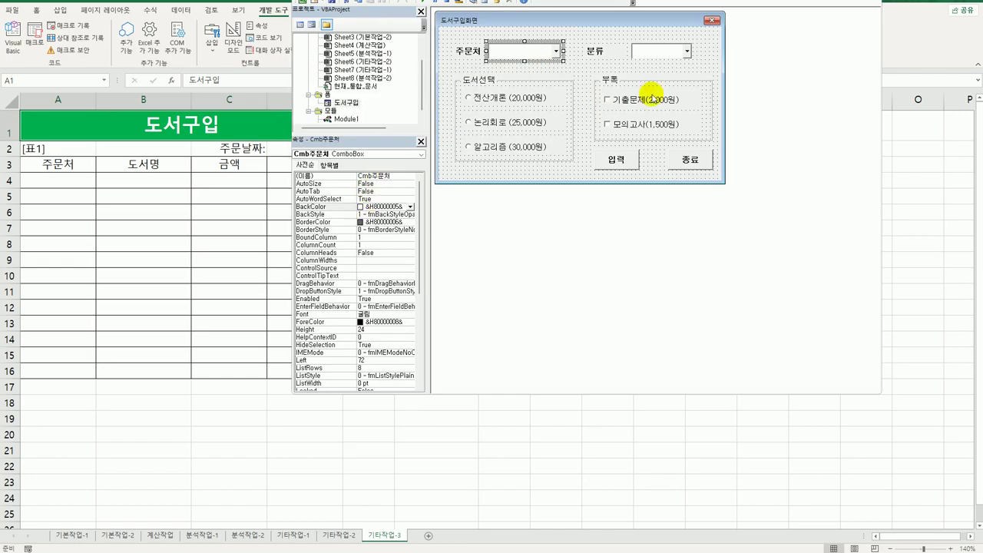
{"action": "left_click", "coordinate": [687, 55]}
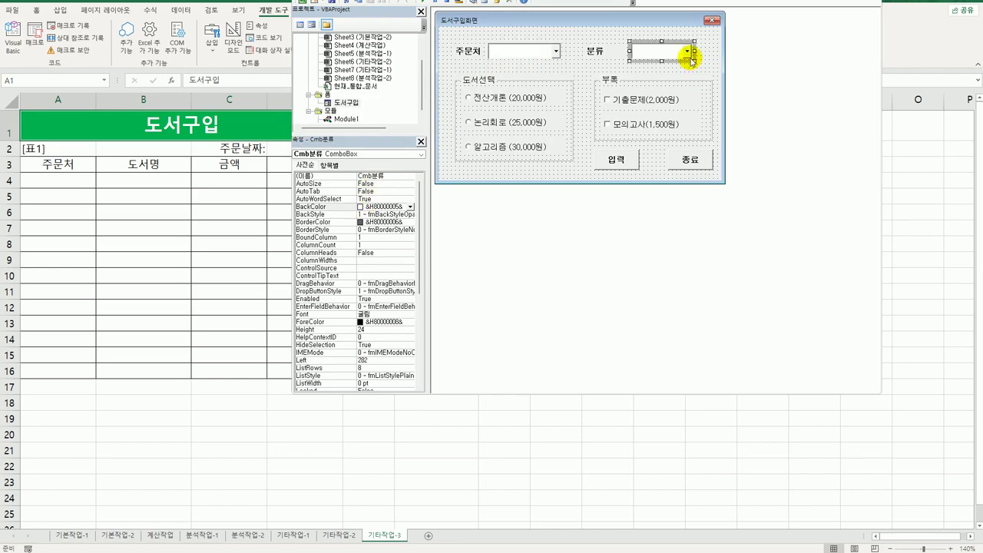
{"action": "left_click", "coordinate": [520, 100]}
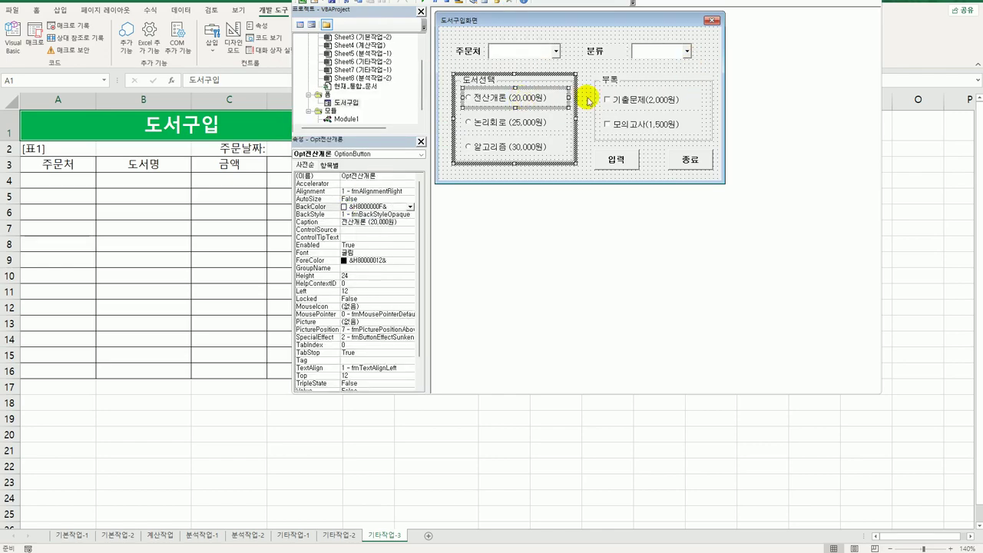
{"action": "left_click", "coordinate": [633, 101]}
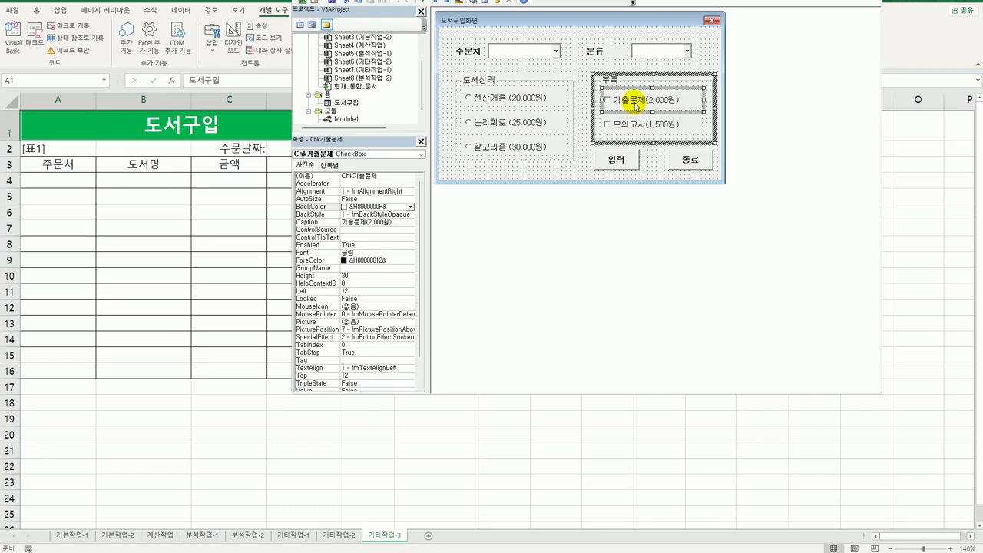
{"action": "left_click", "coordinate": [627, 163]}
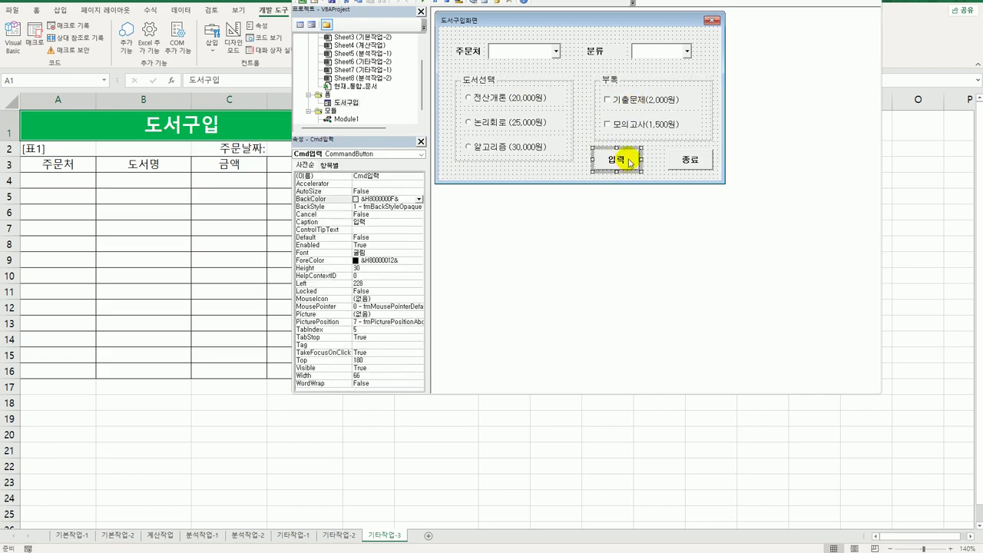
Create the 입력 button's click procedure with i = Range("A3").CurrentRegion.Rows.Count + 1, and begin the assignment line cells(i,1) =.
{"action": "left_click", "coordinate": [632, 162]}
{"action": "left_click", "coordinate": [637, 162]}
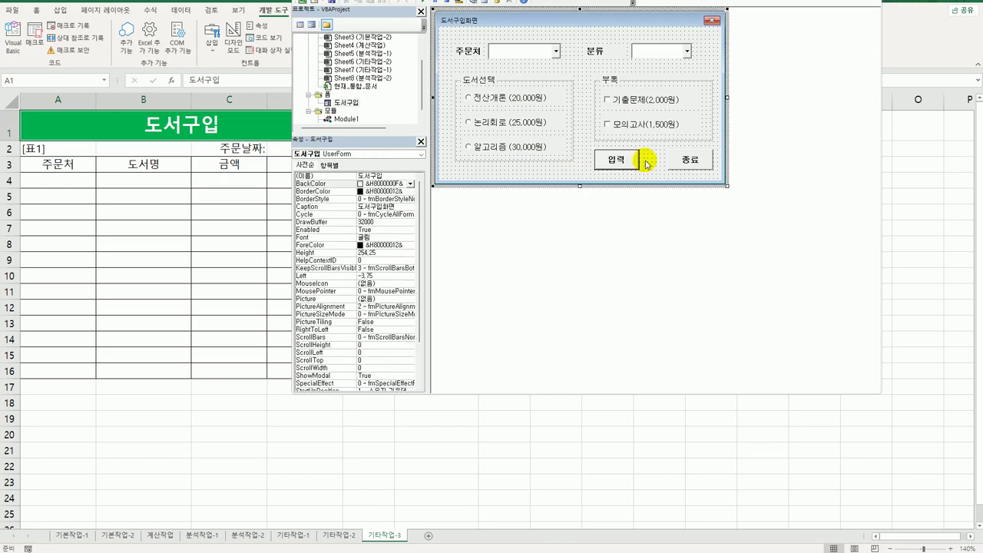
{"action": "double_click", "coordinate": [637, 162]}
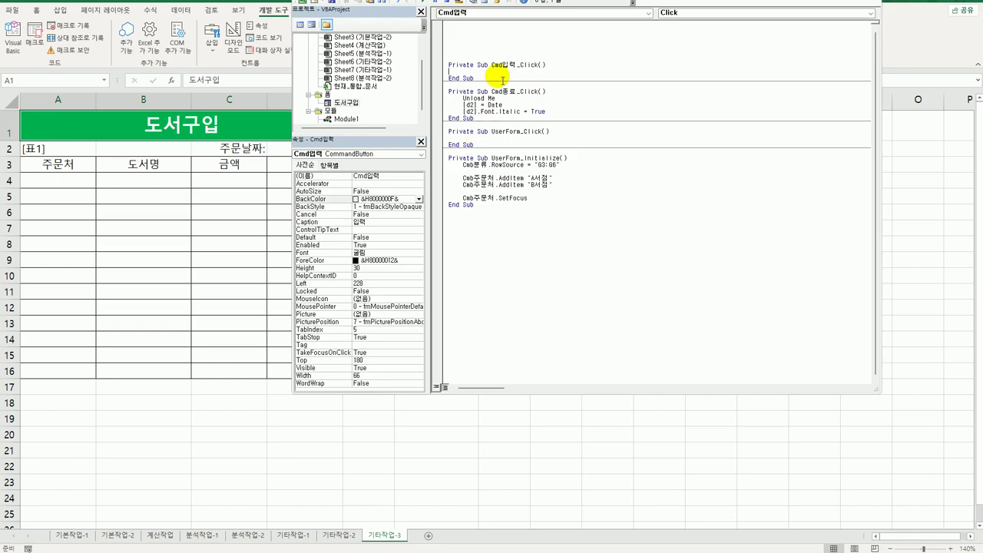
{"action": "key", "text": "Return"}
{"action": "type", "text": "i"}
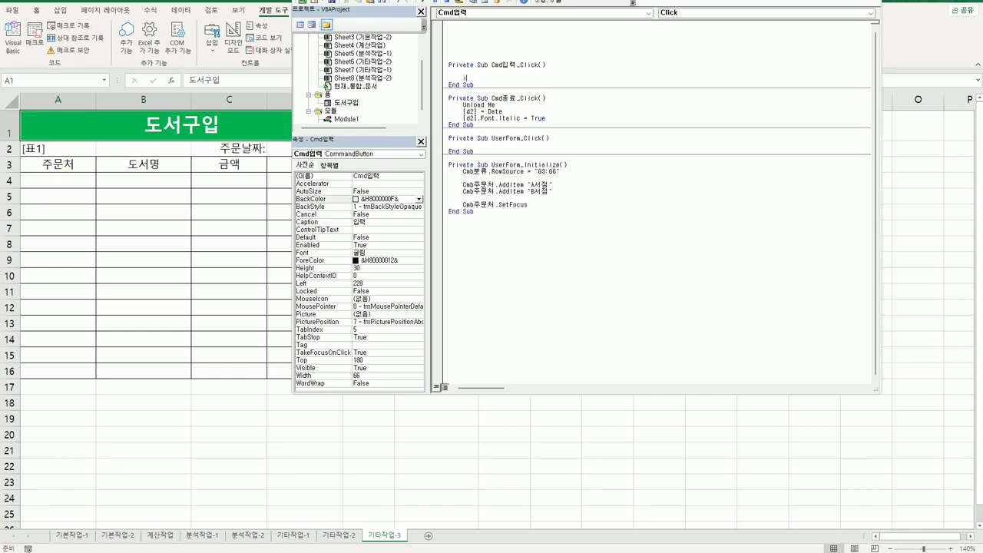
{"action": "type", "text": " = range("}
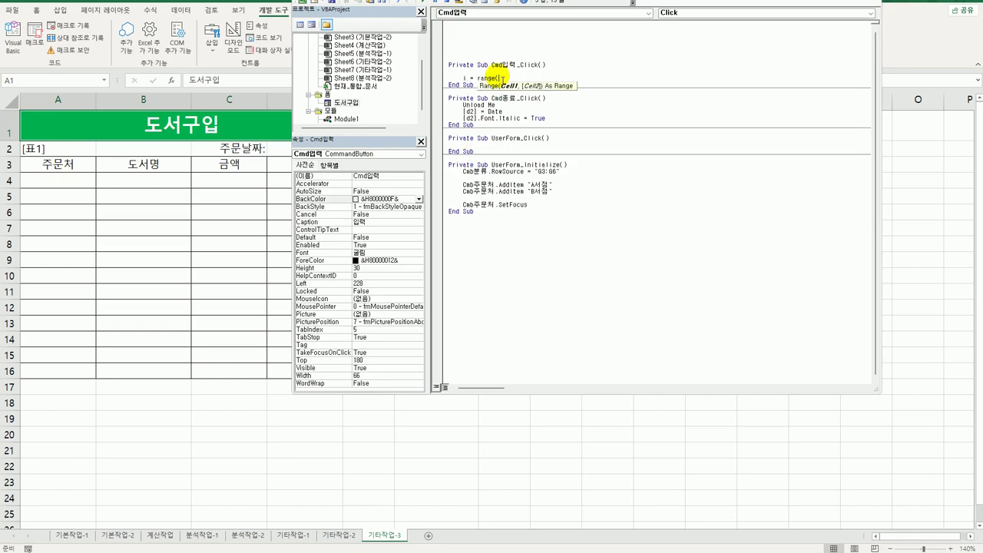
{"action": "type", "text": "\"A3\").cu"}
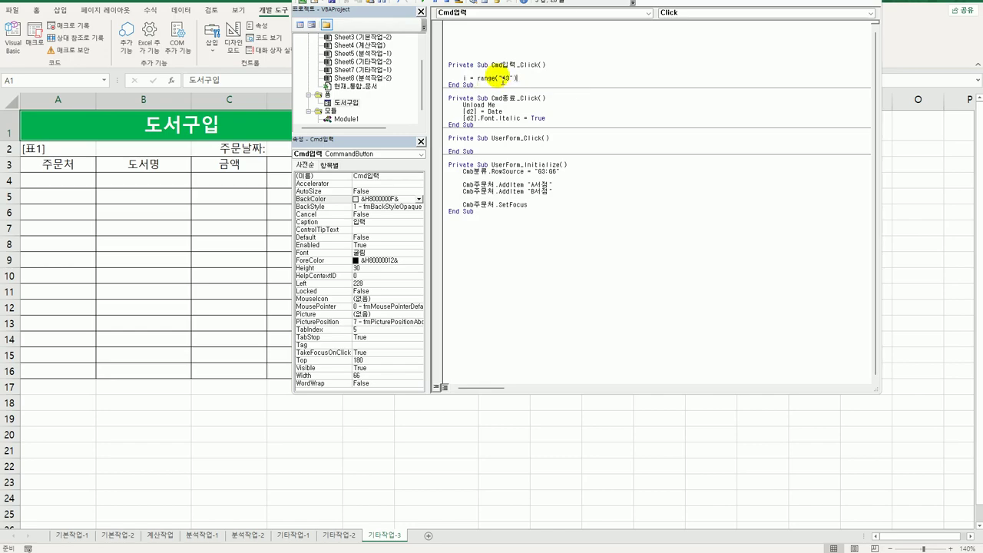
{"action": "key", "text": "Down"}
{"action": "key", "text": "Tab"}
{"action": "type", "text": ".Rows.Count "}
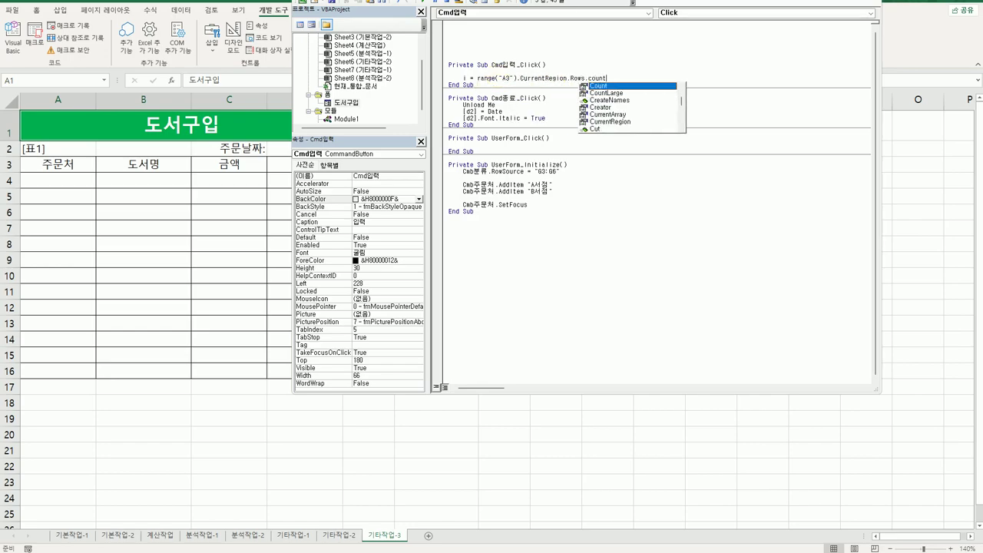
{"action": "type", "text": "+ 1"}
{"action": "key", "text": "Return"}
{"action": "key", "text": "Return"}
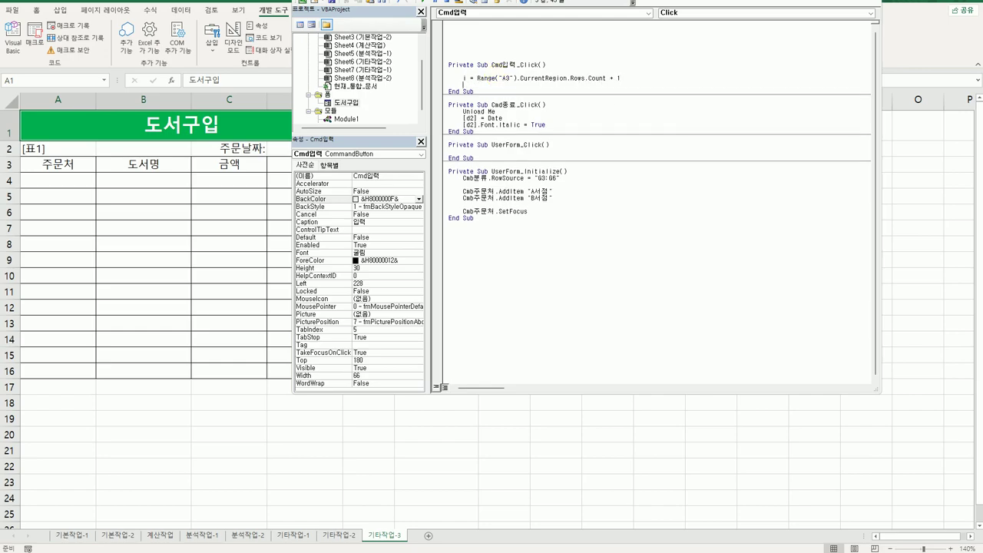
{"action": "type", "text": "cells(i,1) ="}
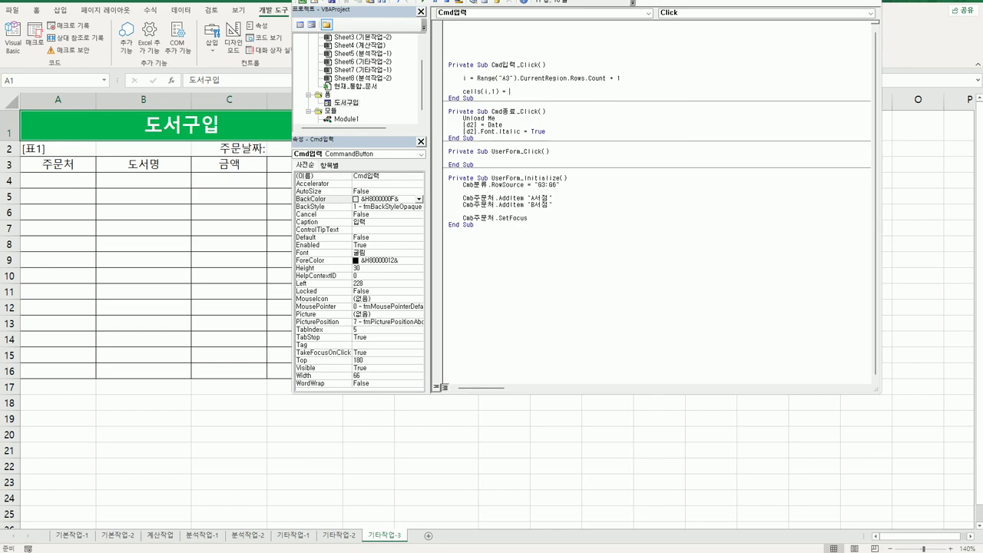
{"action": "type", "text": " txt주문처.va"}
{"action": "key", "text": "BackSpace"}
{"action": "key", "text": "BackSpace"}
{"action": "key", "text": "BackSpace"}
{"action": "key", "text": "BackSpace"}
{"action": "key", "text": "BackSpace"}
{"action": "key", "text": "BackSpace"}
{"action": "key", "text": "BackSpace"}
Check the 주문처 combo box on the form and complete the assignment in the 입력 click procedure as Cells(i, 1) = Cmb주문처.Value.
{"action": "double_click", "coordinate": [349, 104]}
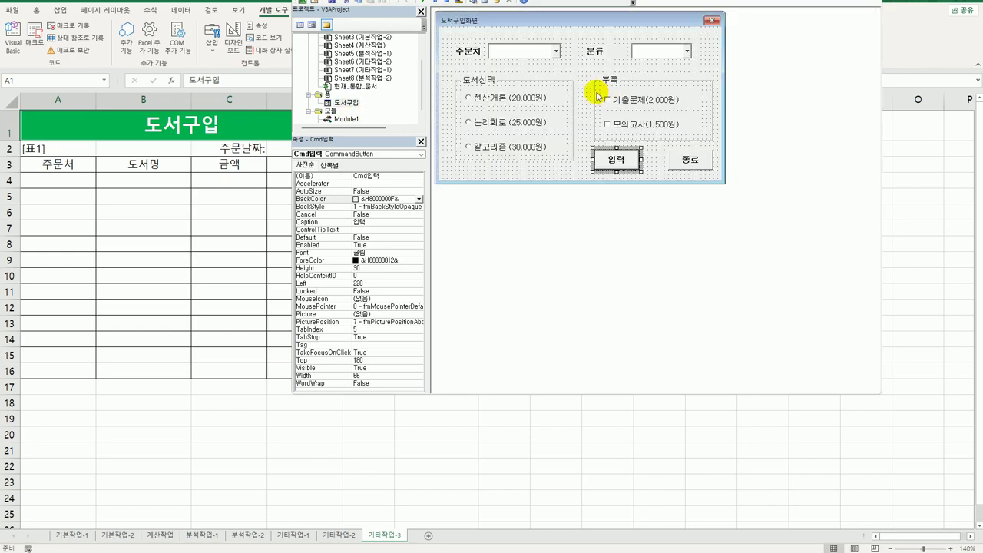
{"action": "left_click", "coordinate": [541, 52]}
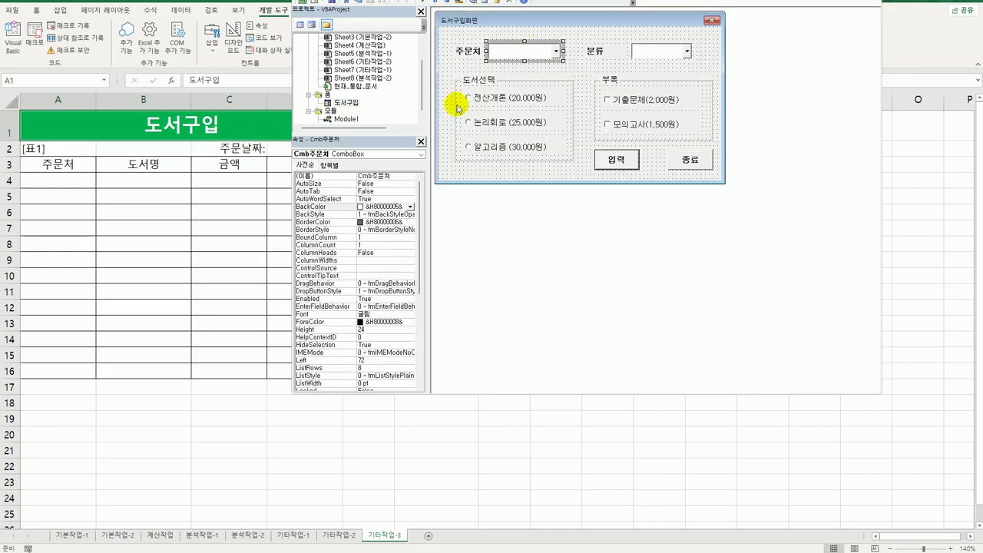
{"action": "double_click", "coordinate": [616, 160]}
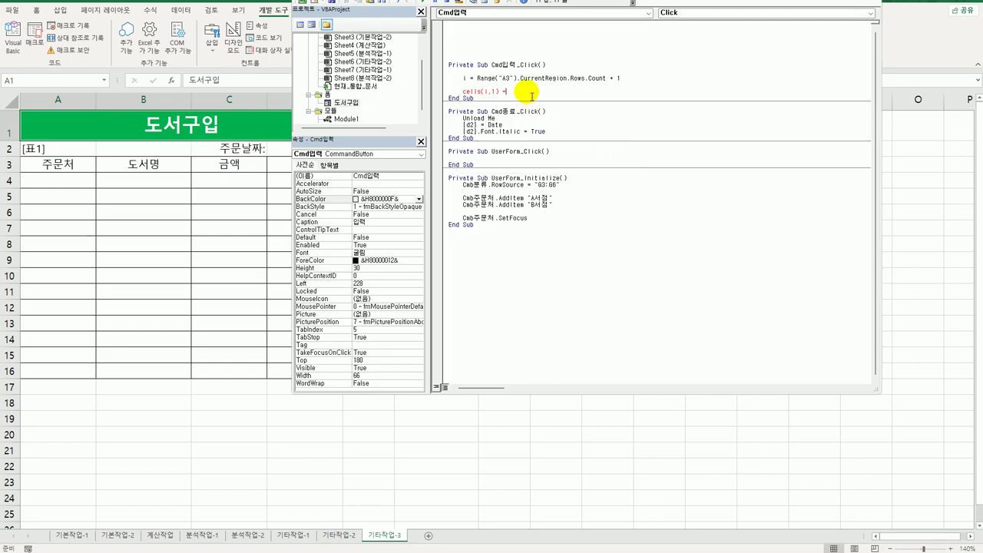
{"action": "type", "text": "cmb주문처.va"}
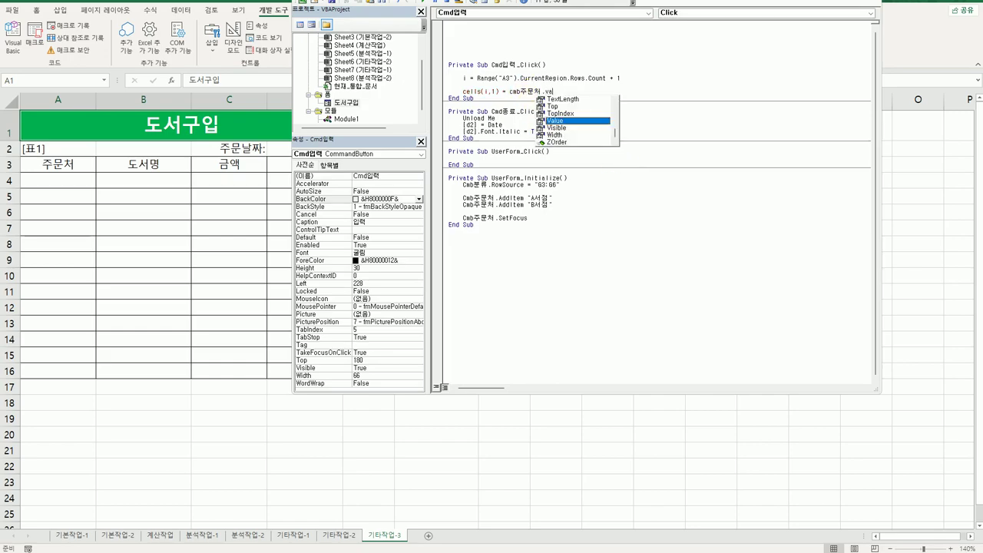
{"action": "key", "text": "Return"}
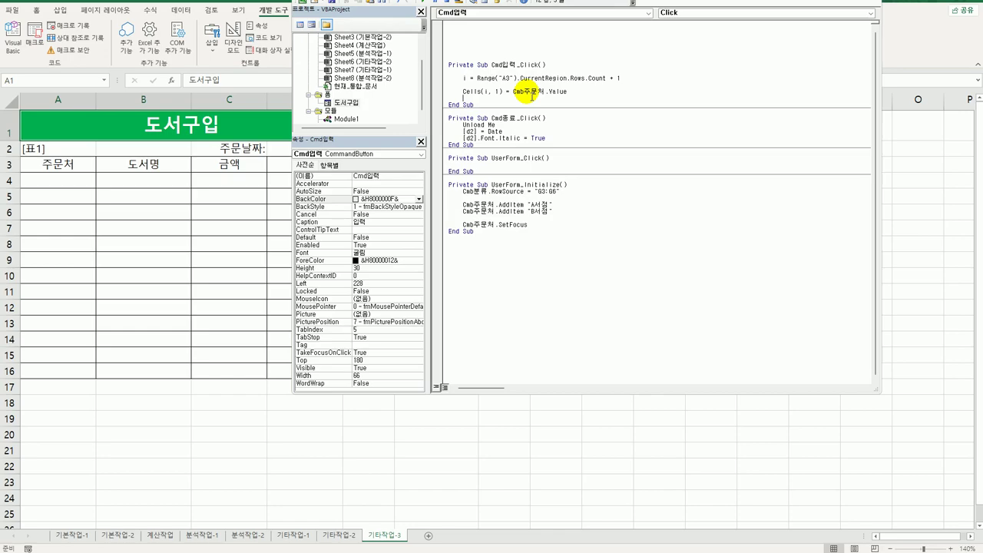
After a blank line, start a conditional block with If Opt전산개론 = True Then.
{"action": "key", "text": "Return"}
{"action": "type", "text": "if "}
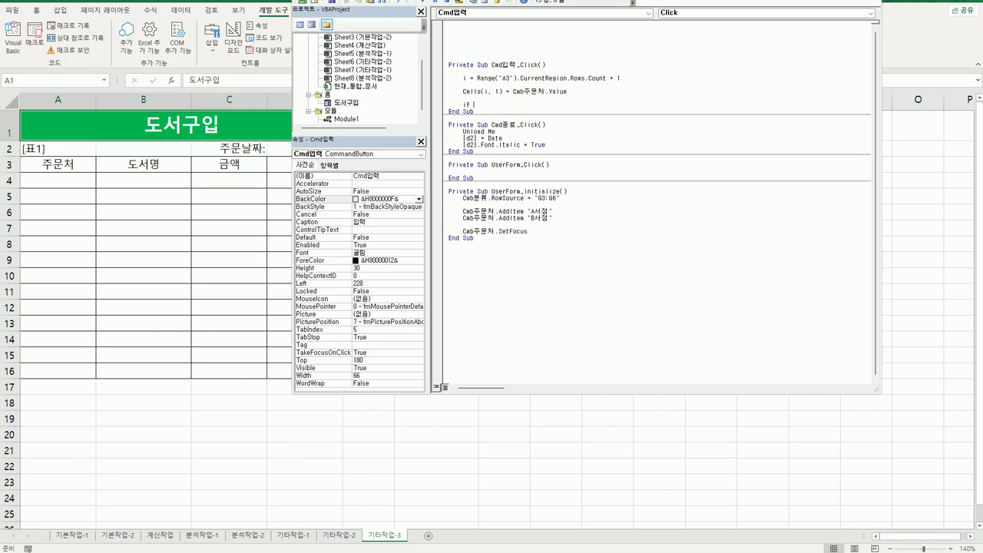
{"action": "type", "text": "opt전선"}
{"action": "type", "text": "계론 "}
{"action": "type", "text": "= tr"}
{"action": "type", "text": "ue "}
{"action": "type", "text": "then"}
{"action": "key", "text": "Return"}
Inside the Opt전산개론 condition, add the indented lines Cells(i, 2) = "전산개론" and 도서선택 = 20000.
{"action": "key", "text": "Tab"}
{"action": "type", "text": "c"}
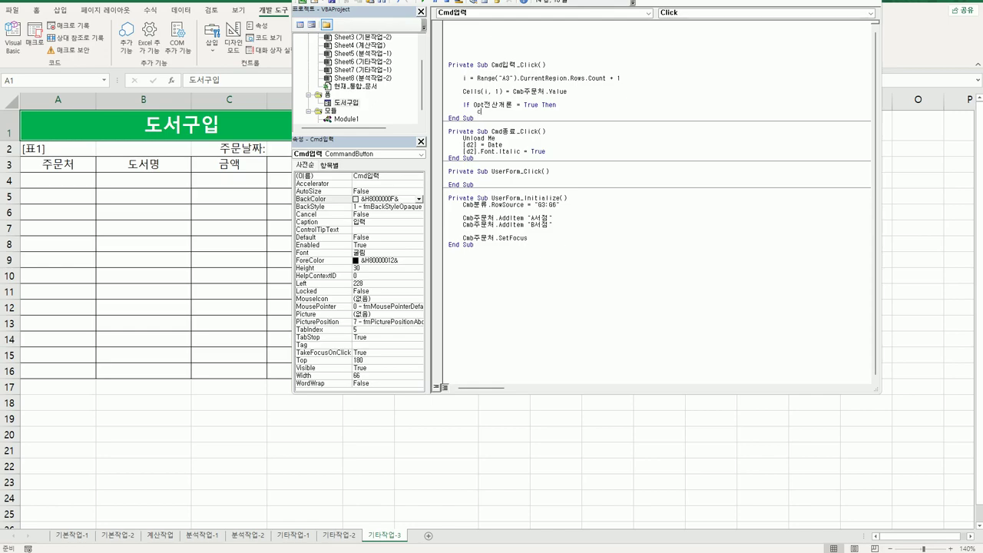
{"action": "type", "text": "ells(i,2) ="}
{"action": "type", "text": "\"전ㅅ"}
{"action": "type", "text": "산계"}
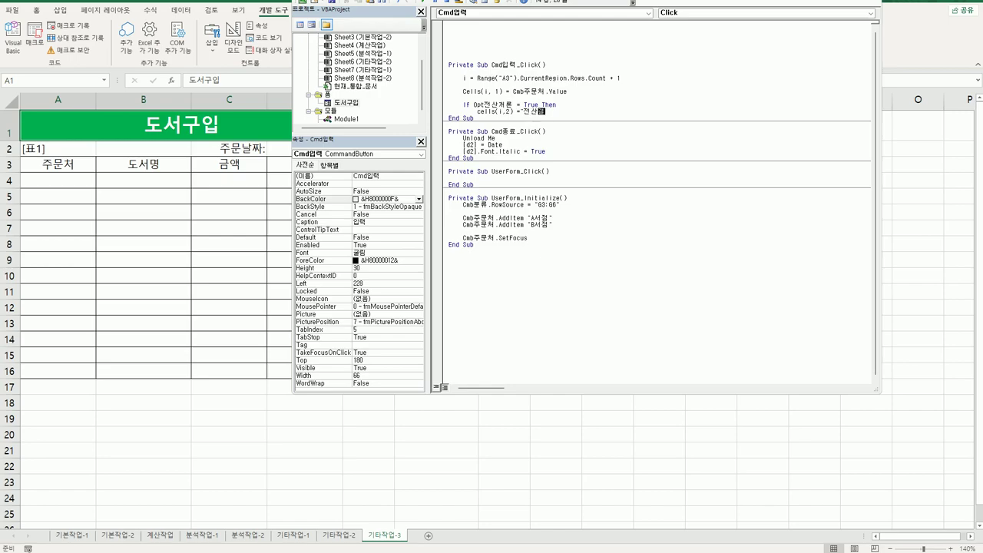
{"action": "type", "text": "론"}
{"action": "key", "text": "Return"}
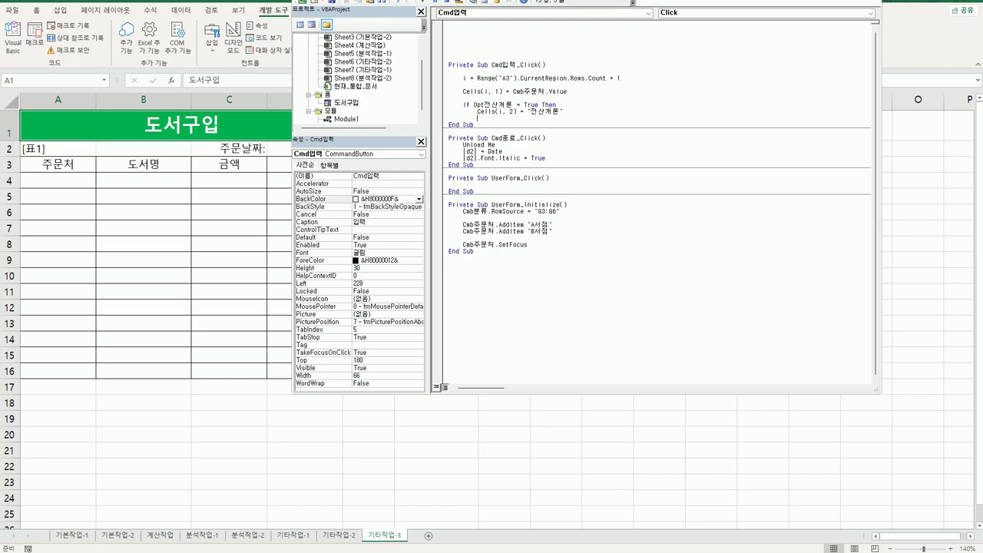
{"action": "type", "text": "ㄷ"}
{"action": "type", "text": "도서선택 "}
{"action": "type", "text": "= 20000"}
{"action": "key", "text": "Return"}
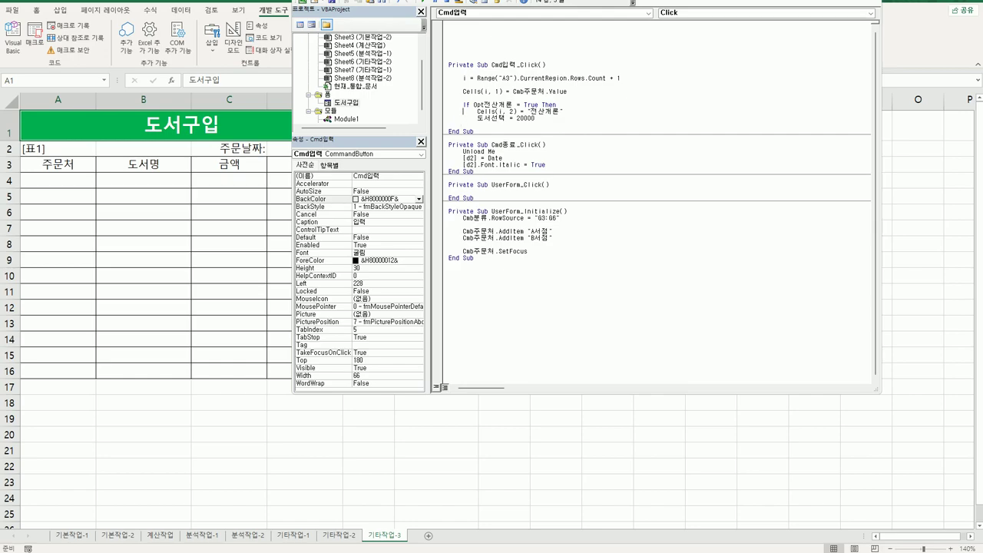
Duplicate the three-line Opt전산개론 block directly below itself and turn the copy's If into ElseIf.
{"action": "left_click_drag", "start_coordinate": [462, 106], "coordinate": [535, 119]}
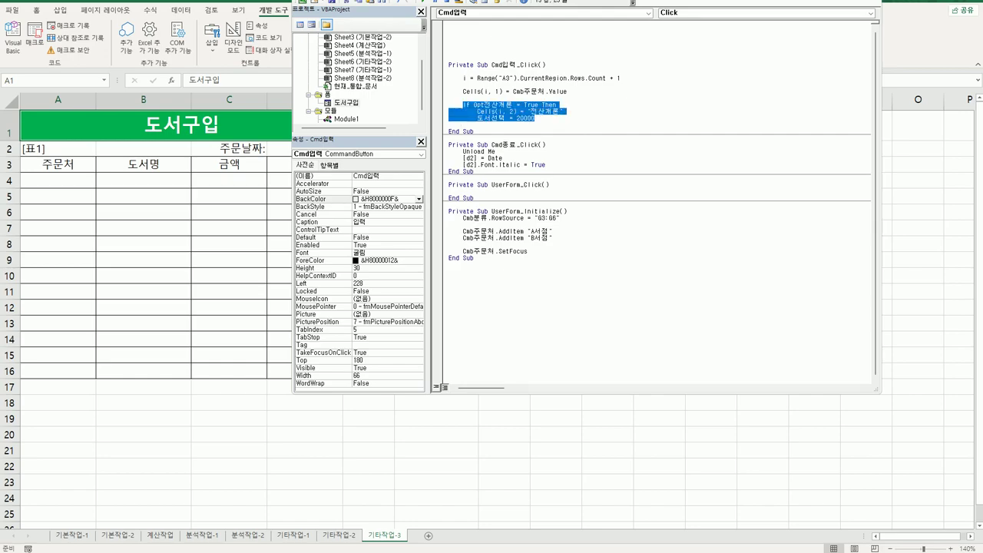
{"action": "key", "text": "ctrl+c"}
{"action": "key", "text": "Down"}
{"action": "key", "text": "ctrl+v"}
{"action": "key", "text": "Return"}
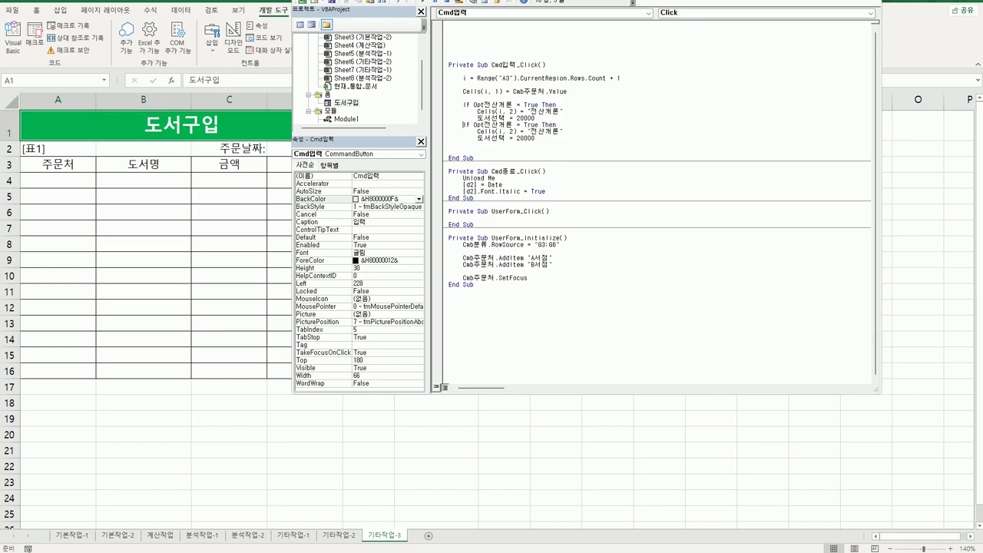
{"action": "type", "text": "elsei"}
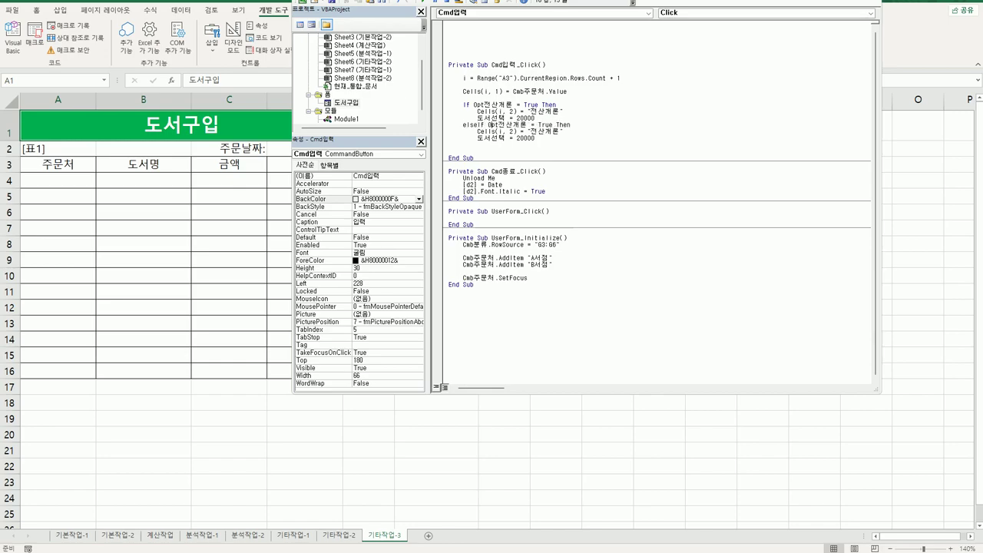
In the ElseIf branch, change the option to Opt논리회로 and the Cells(i, 2) text to "논리회로".
{"action": "key", "text": "shift+Right"}
{"action": "key", "text": "shift+Right"}
{"action": "key", "text": "shift+Right"}
{"action": "key", "text": "shift+Right"}
{"action": "type", "text": "ㅇ논리회로"}
{"action": "key", "text": "Down"}
{"action": "key", "text": "shift+Right"}
{"action": "key", "text": "shift+Right"}
{"action": "key", "text": "shift+Right"}
{"action": "key", "text": "shift+Right"}
{"action": "type", "text": "논리회로"}
{"action": "key", "text": "Right"}
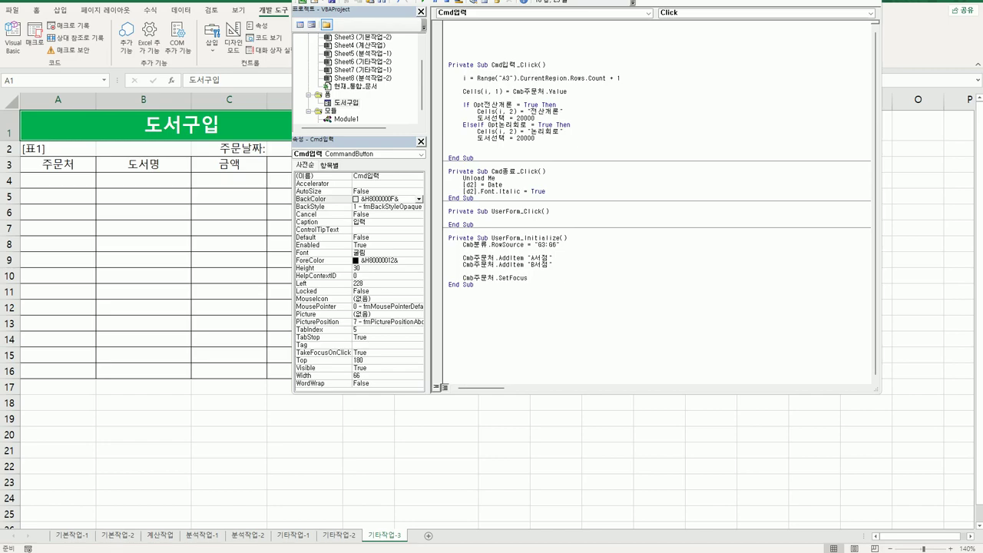
Set 도서선택 to 25000 in the Opt논리회로 branch.
{"action": "key", "text": "Left"}
{"action": "key", "text": "Left"}
{"action": "key", "text": "Left"}
{"action": "key", "text": "Left"}
{"action": "key", "text": "Delete"}
{"action": "type", "text": "5"}
{"action": "key", "text": "End"}
Add an Else branch containing a copy of the 논리회로 branch's Cells(i, 2) and 도서선택 lines.
{"action": "key", "text": "Return"}
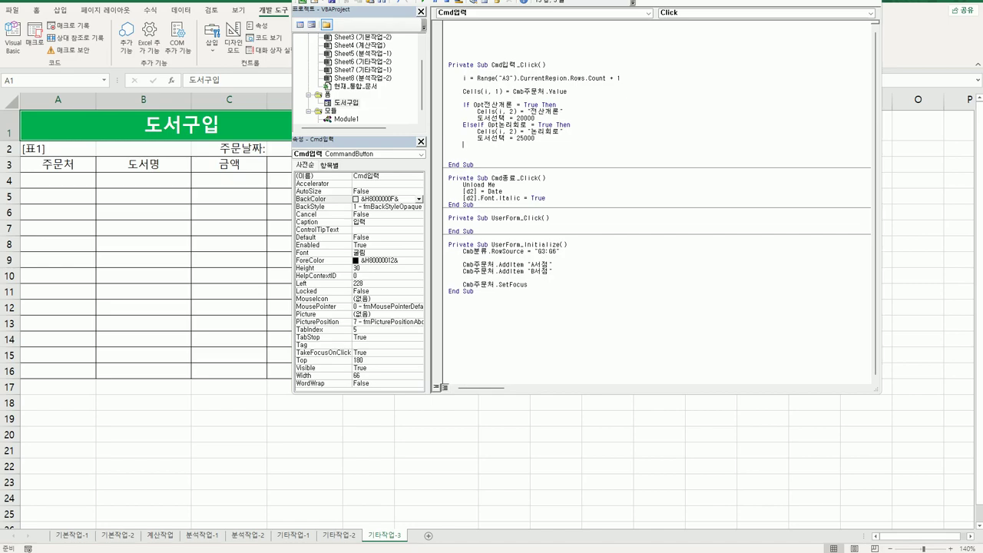
{"action": "type", "text": "Else"}
{"action": "key", "text": "Return"}
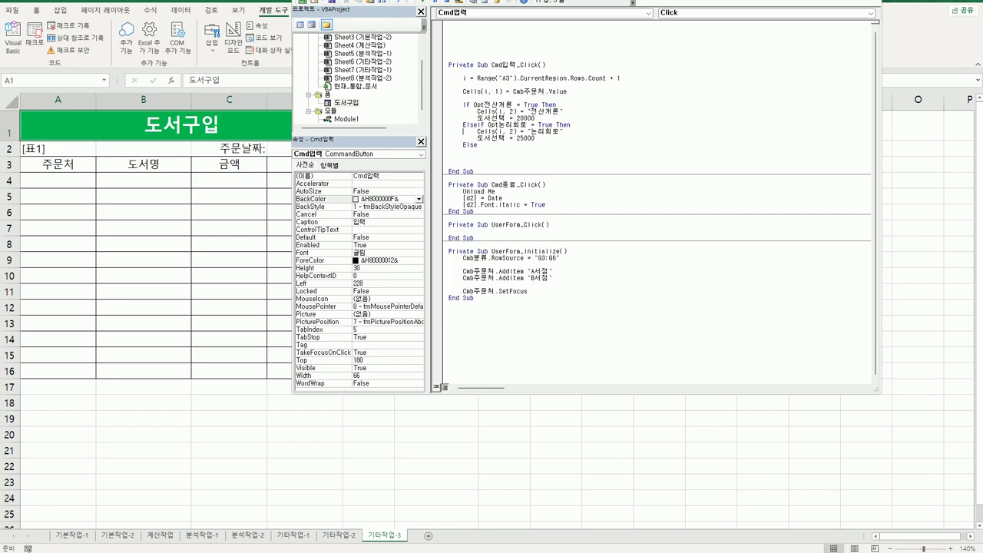
{"action": "left_click_drag", "start_coordinate": [463, 131], "coordinate": [535, 138]}
{"action": "left_click", "coordinate": [477, 144]}
{"action": "key", "text": "Return"}
{"action": "key", "text": "ctrl+v"}
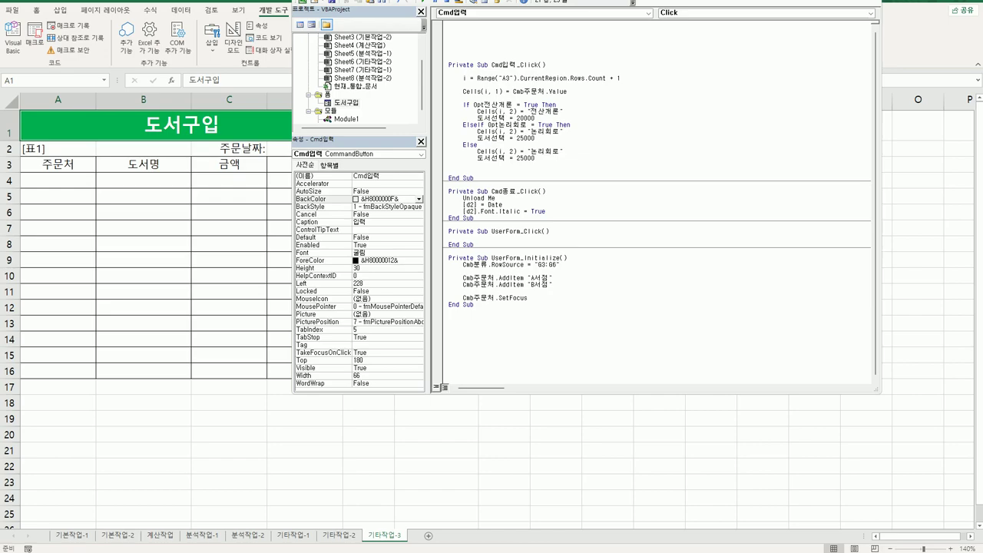
In the Else branch, change the Cells(i, 2) text to "알고리즘" and 도서선택 to 30000.
{"action": "left_click_drag", "start_coordinate": [530, 152], "coordinate": [561, 151]}
{"action": "type", "text": "알고리즘"}
{"action": "left_click", "coordinate": [535, 158]}
{"action": "key", "text": "Left"}
{"action": "left_click_drag", "start_coordinate": [518, 157], "coordinate": [524, 157]}
{"action": "type", "text": "30"}
Close the book selection condition with End If, followed by a blank line.
{"action": "key", "text": "Return"}
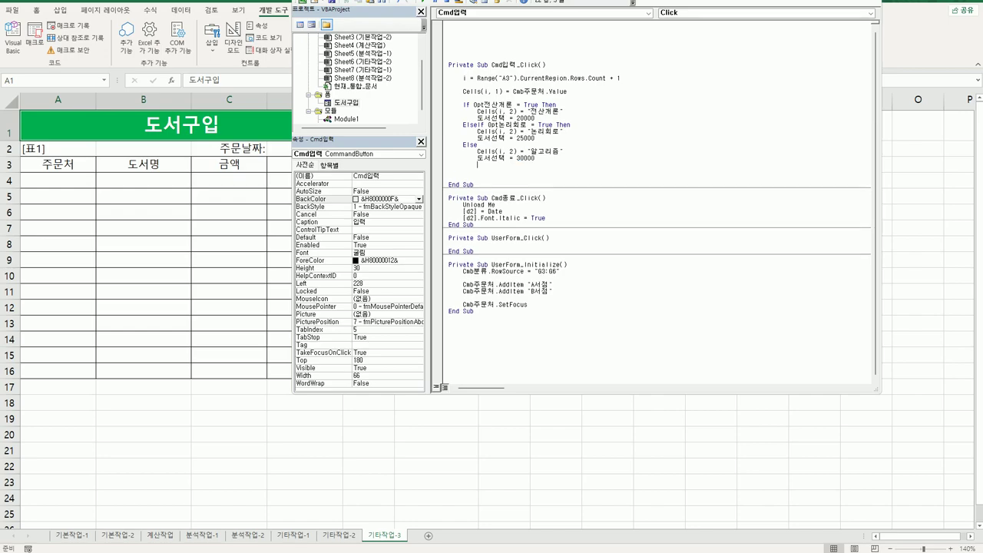
{"action": "type", "text": "End If"}
{"action": "key", "text": "Return"}
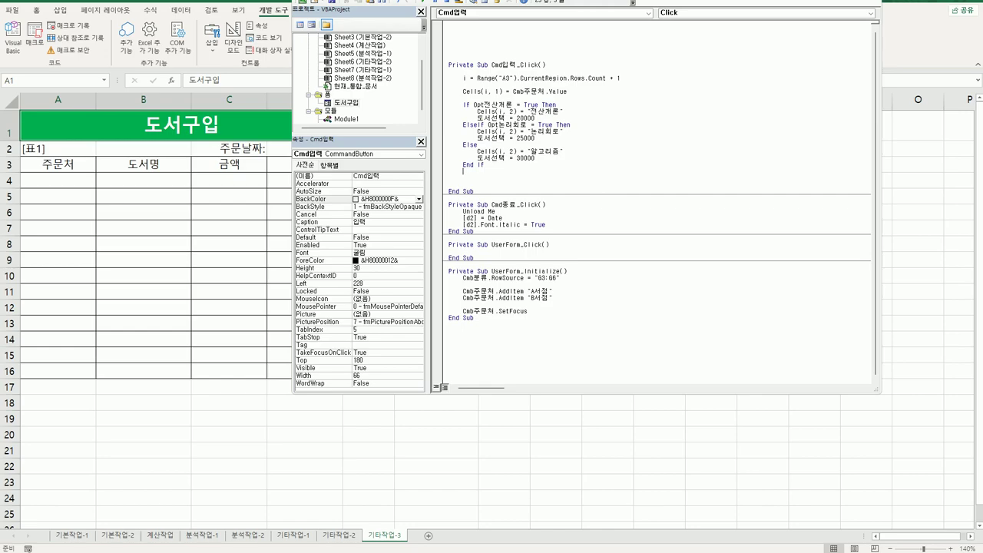
{"action": "key", "text": "Return"}
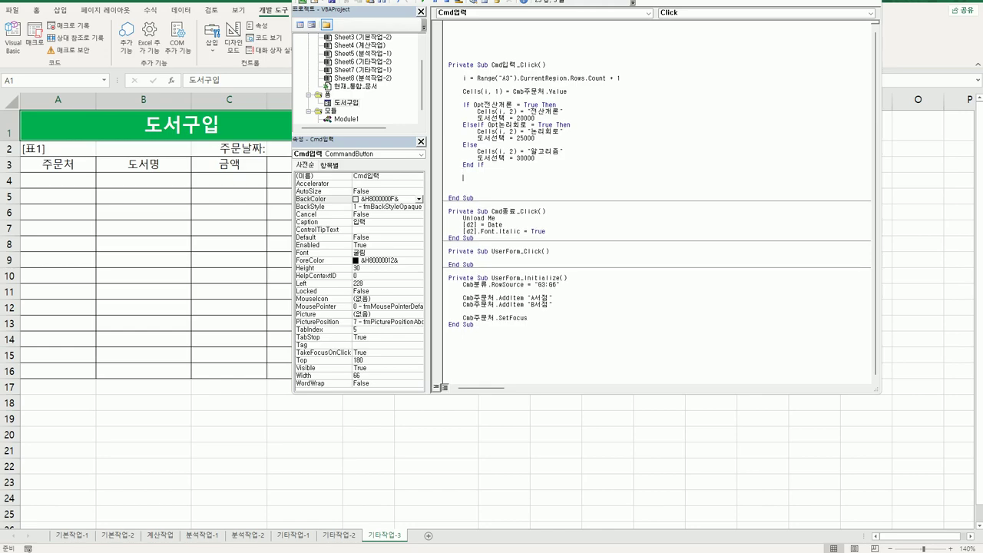
Start a second condition, If Chk기출문제 = True Then, taking the control name from the 기출문제 check box's properties.
{"action": "type", "text": "if"}
{"action": "double_click", "coordinate": [342, 102]}
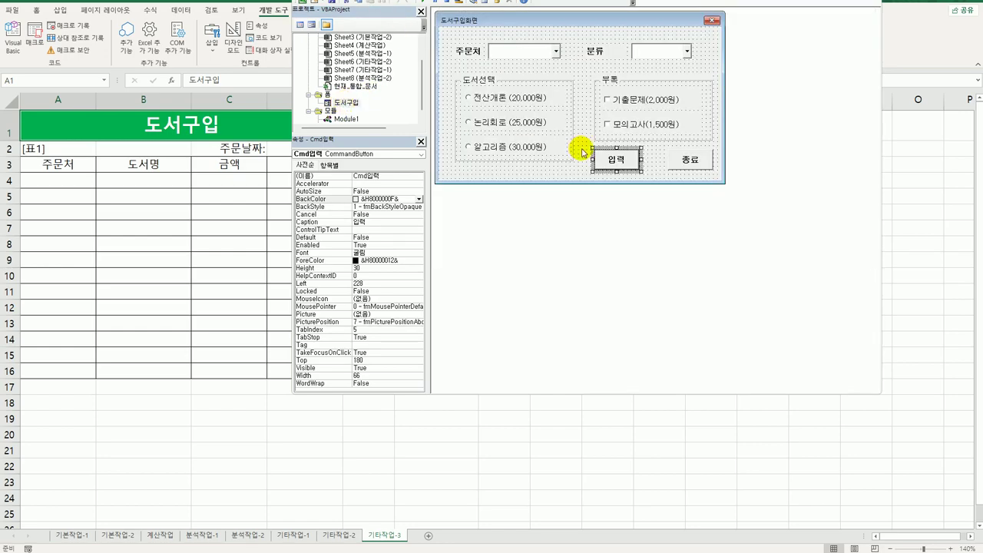
{"action": "left_click", "coordinate": [620, 100]}
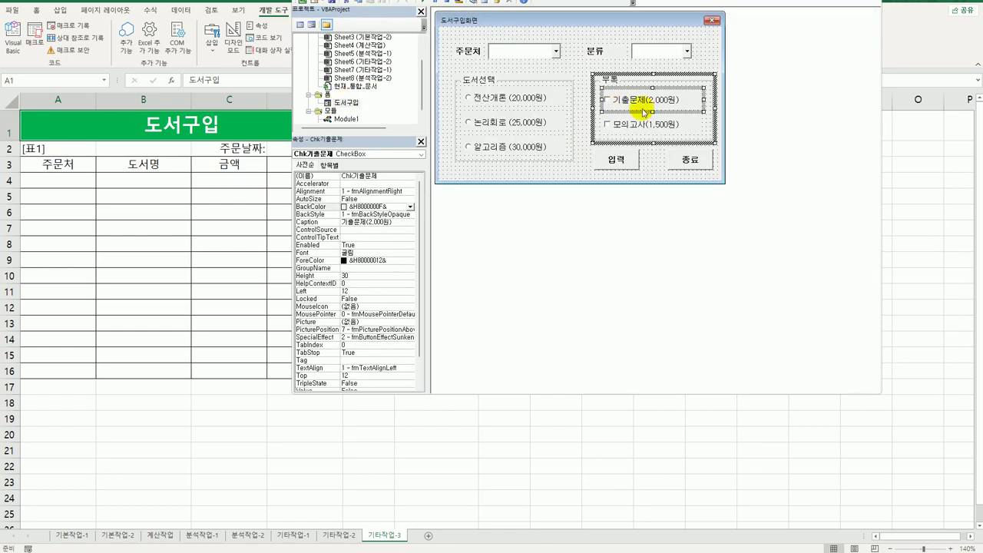
{"action": "left_click", "coordinate": [373, 176]}
{"action": "left_click", "coordinate": [373, 176]}
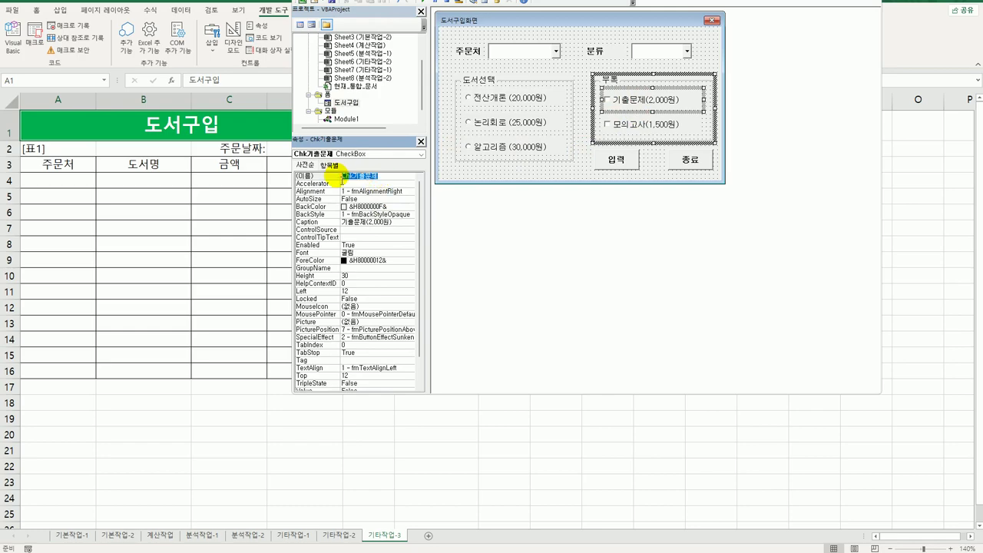
{"action": "left_click", "coordinate": [302, 26]}
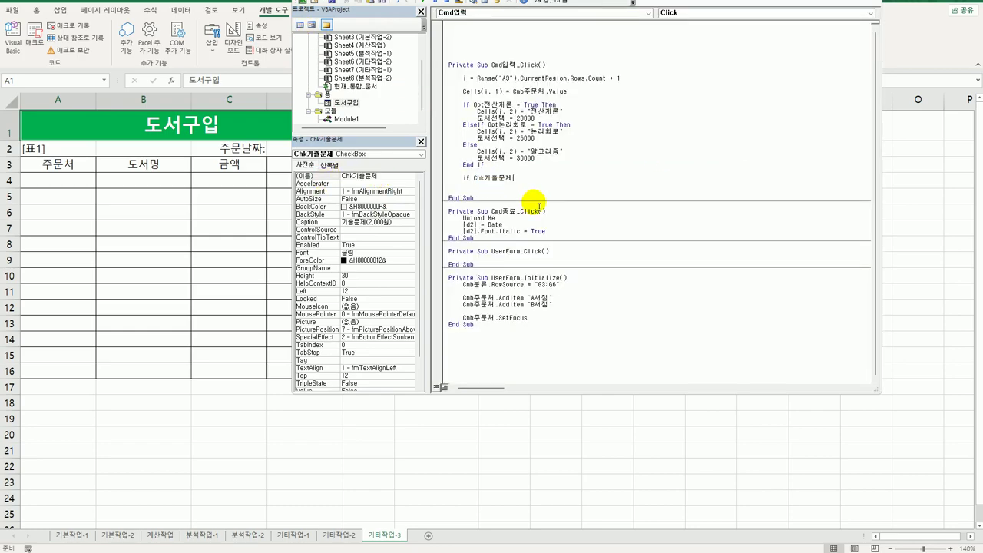
{"action": "type", "text": "= tr"}
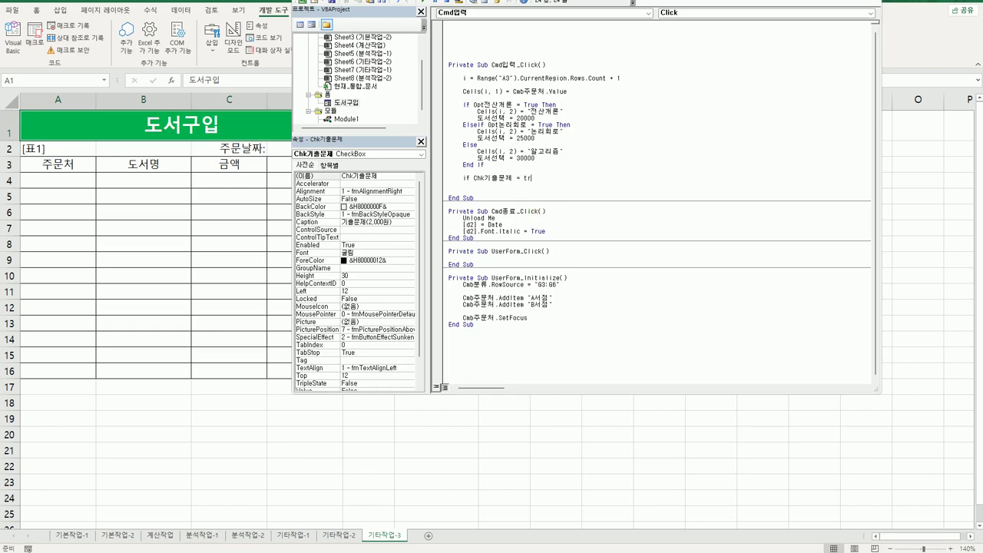
{"action": "type", "text": "ue then"}
{"action": "key", "text": "Return"}
{"action": "key", "text": "Tab"}
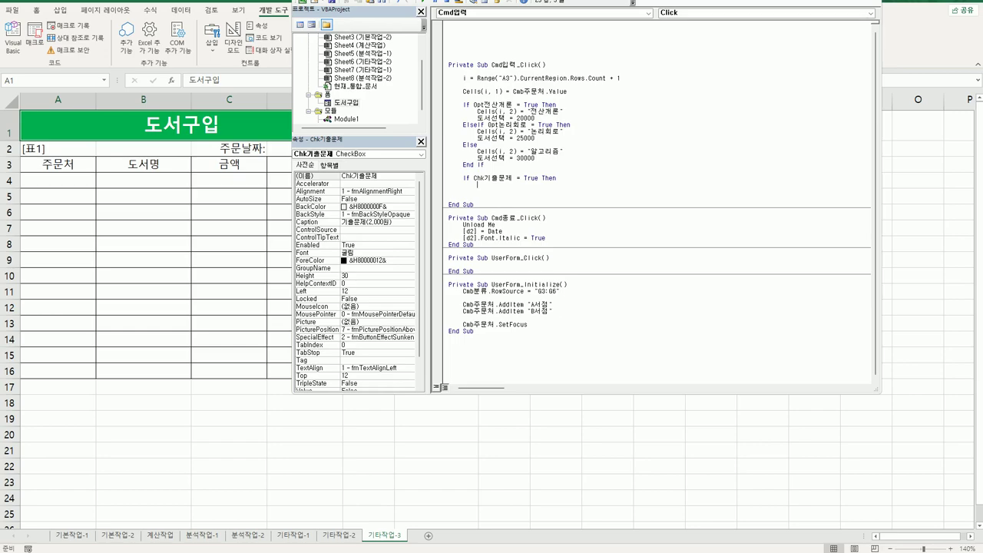
Add the line 기출문제 = 2000 inside the Chk기출문제 condition.
{"action": "type", "text": "rlcnfans"}
{"action": "key", "text": "BackSpace"}
{"action": "key", "text": "BackSpace"}
{"action": "key", "text": "BackSpace"}
{"action": "key", "text": "BackSpace"}
{"action": "key", "text": "BackSpace"}
{"action": "key", "text": "BackSpace"}
{"action": "type", "text": "기출문제 ="}
{"action": "type", "text": "2000"}
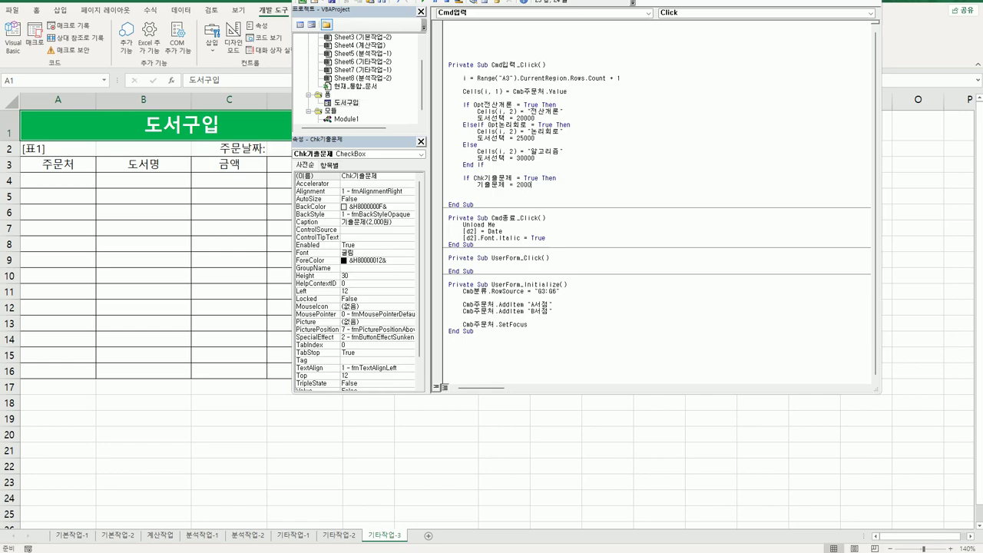
{"action": "key", "text": "Return"}
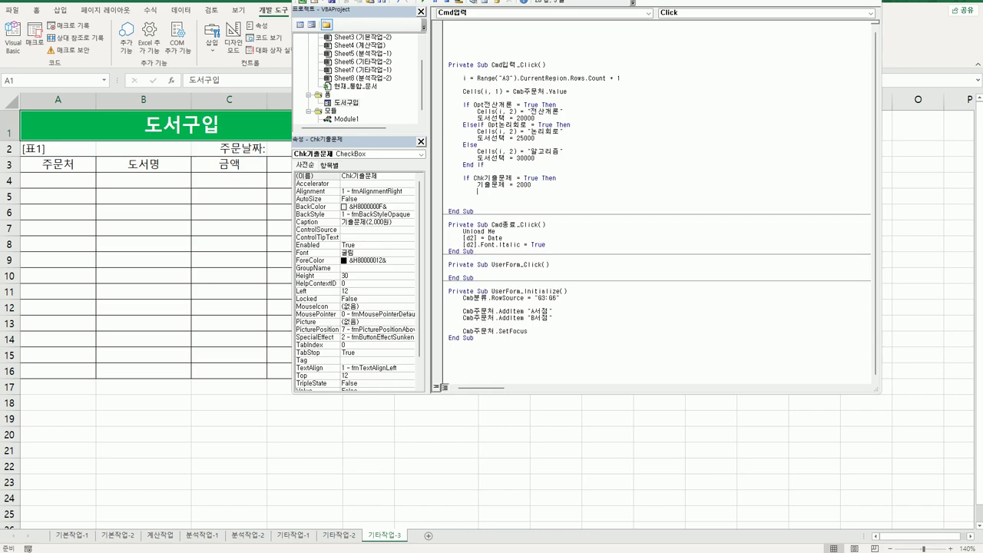
Add an Else branch to the Chk기출문제 condition with the line 기출문제 = 0.
{"action": "type", "text": "ㄷ"}
{"action": "key", "text": "BackSpace"}
{"action": "type", "text": "Else"}
{"action": "key", "text": "Up"}
{"action": "key", "text": "shift+End"}
{"action": "key", "text": "ctrl+c"}
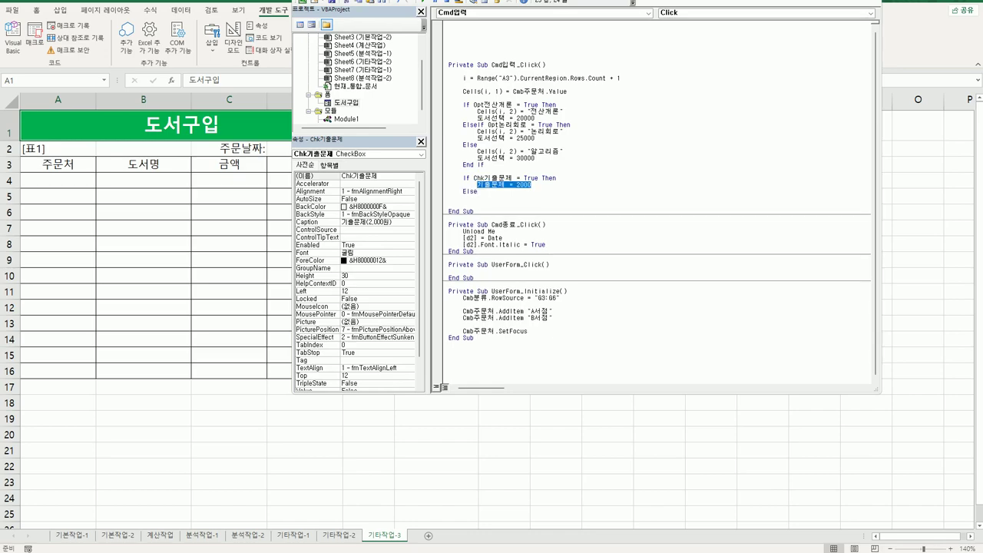
{"action": "key", "text": "Down"}
{"action": "key", "text": "Return"}
{"action": "key", "text": "ctrl+v"}
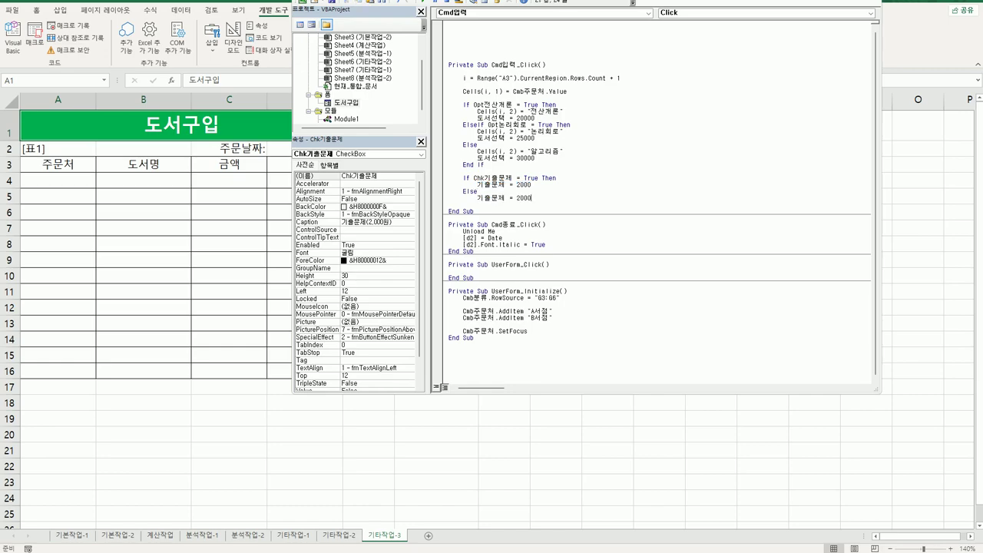
{"action": "key", "text": "shift+Left"}
{"action": "key", "text": "shift+Left"}
{"action": "key", "text": "shift+Left"}
{"action": "key", "text": "shift+Left"}
{"action": "type", "text": "0"}
Close the Chk기출문제 condition with End If.
{"action": "key", "text": "Return"}
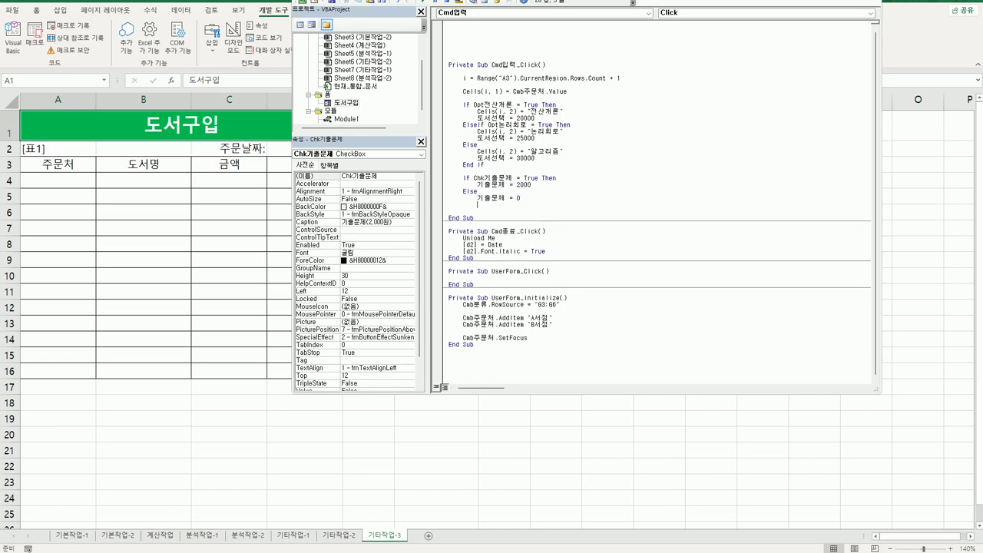
{"action": "type", "text": "ㄷ"}
{"action": "key", "text": "BackSpace"}
{"action": "type", "text": "end if"}
{"action": "key", "text": "Return"}
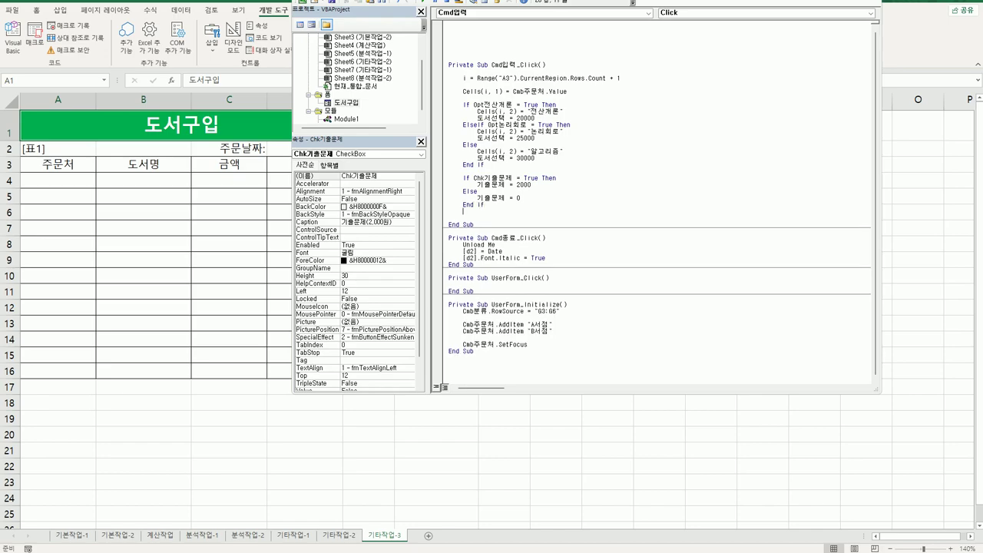
Duplicate the whole Chk기출문제 If block below itself, separated by a blank line.
{"action": "key", "text": "Return"}
{"action": "left_click_drag", "start_coordinate": [448, 178], "coordinate": [485, 205]}
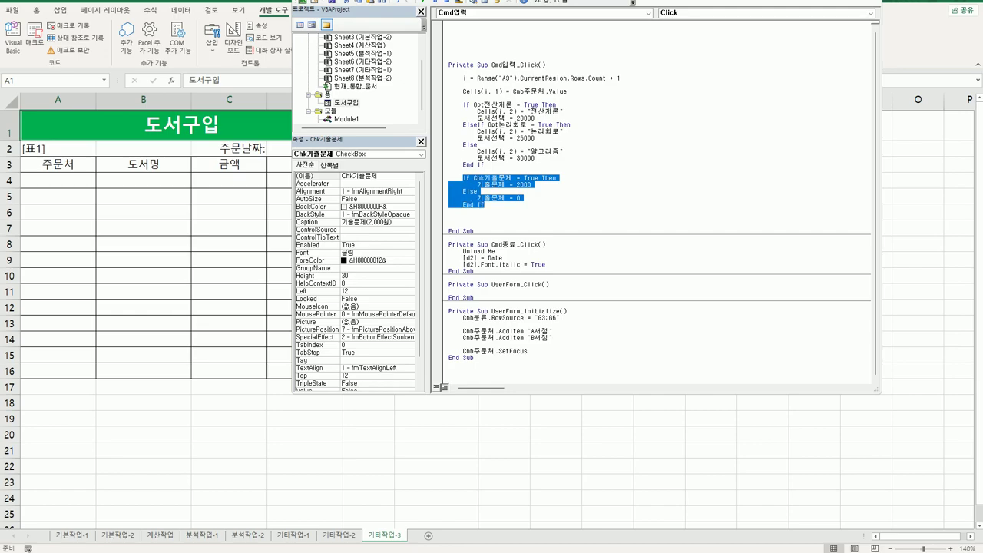
{"action": "key", "text": "ctrl+c"}
{"action": "left_click", "coordinate": [450, 218]}
{"action": "key", "text": "ctrl+v"}
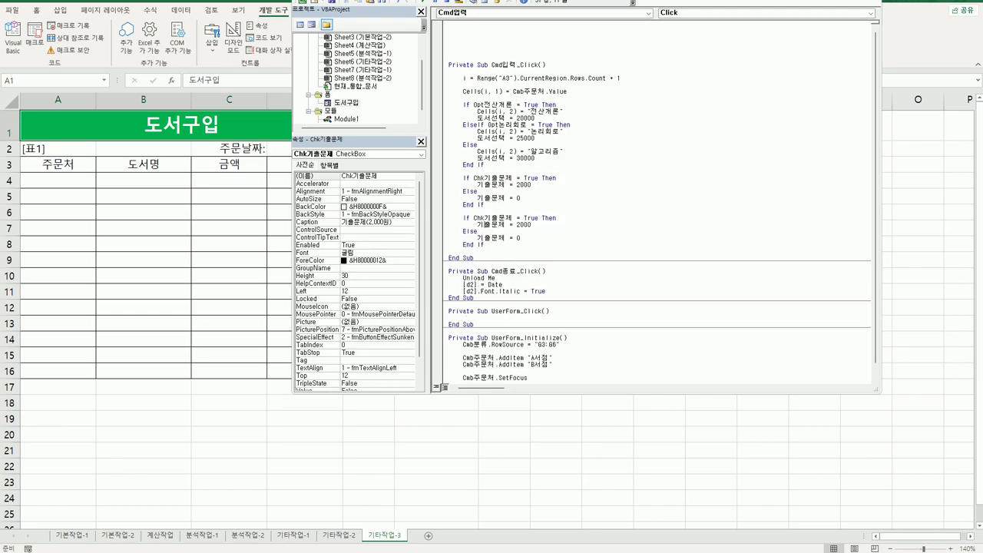
In the copied block, change the condition to Chk모의고사 and its first assignment to 모의고사 = 1500.
{"action": "left_click_drag", "start_coordinate": [485, 218], "coordinate": [513, 218]}
{"action": "type", "text": "모의고사"}
{"action": "left_click_drag", "start_coordinate": [506, 225], "coordinate": [477, 224]}
{"action": "type", "text": "모의고사 = 15"}
Change the copied block's Else line to 모의고사 = 0 and add a new line below its End If.
{"action": "left_click", "coordinate": [520, 238]}
{"action": "left_click_drag", "start_coordinate": [476, 238], "coordinate": [505, 238]}
{"action": "type", "text": "모의고사"}
{"action": "key", "text": "BackSpace"}
{"action": "key", "text": "BackSpace"}
{"action": "type", "text": "사"}
{"action": "key", "text": "Down"}
{"action": "key", "text": "End"}
{"action": "key", "text": "Return"}
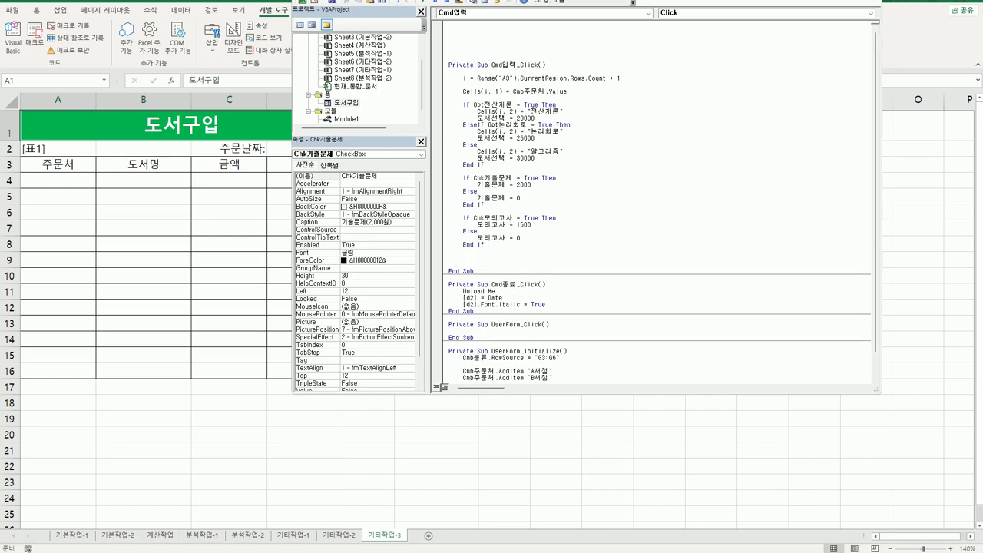
Below the last End If, add the line Cells(i, 3) = 도서선택 + 기출문제 + 모의고사, reusing the Cells(i, 1) statement.
{"action": "left_click_drag", "start_coordinate": [461, 92], "coordinate": [570, 93]}
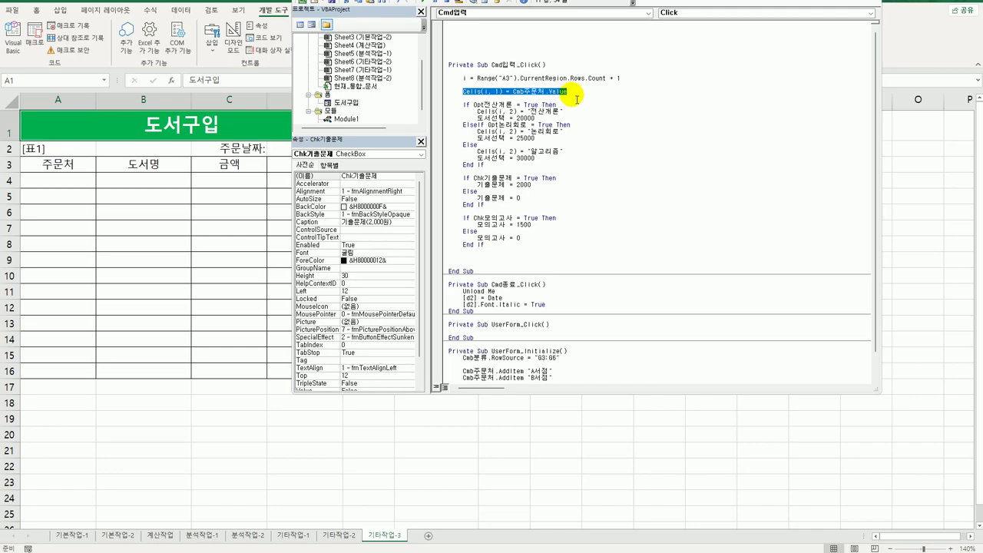
{"action": "key", "text": "ctrl+c"}
{"action": "left_click", "coordinate": [466, 265]}
{"action": "key", "text": "ctrl+v"}
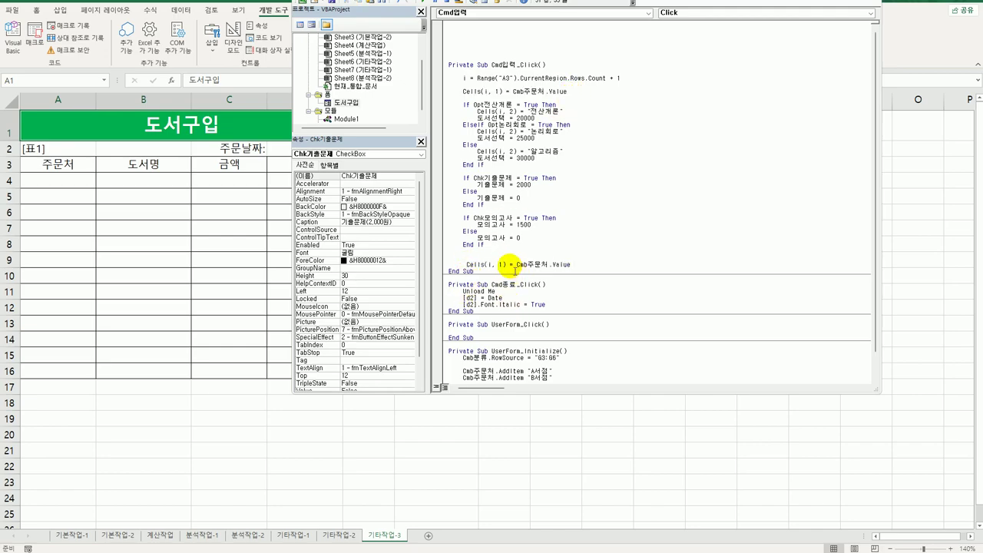
{"action": "double_click", "coordinate": [501, 264]}
{"action": "type", "text": "3"}
{"action": "left_click_drag", "start_coordinate": [517, 264], "coordinate": [605, 266]}
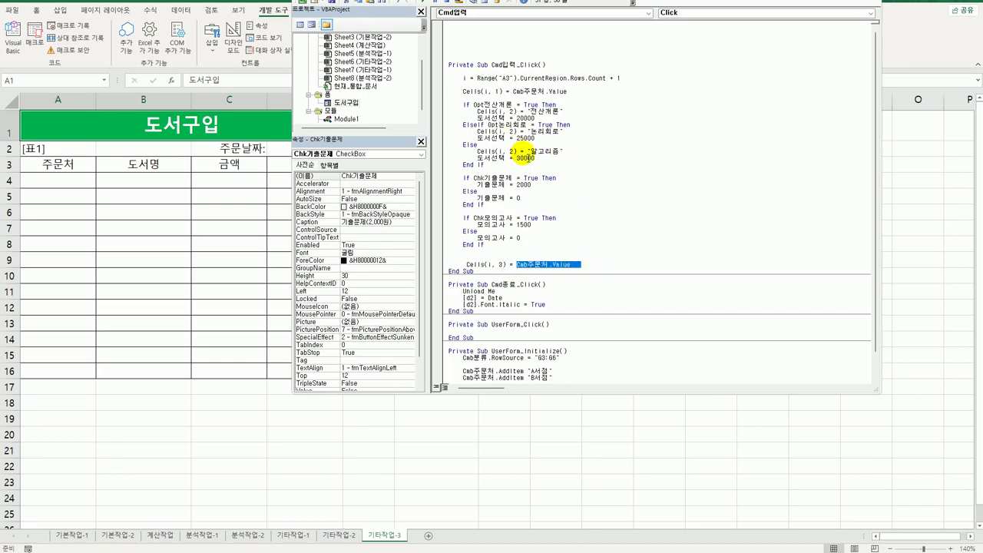
{"action": "type", "text": "도서선택 "}
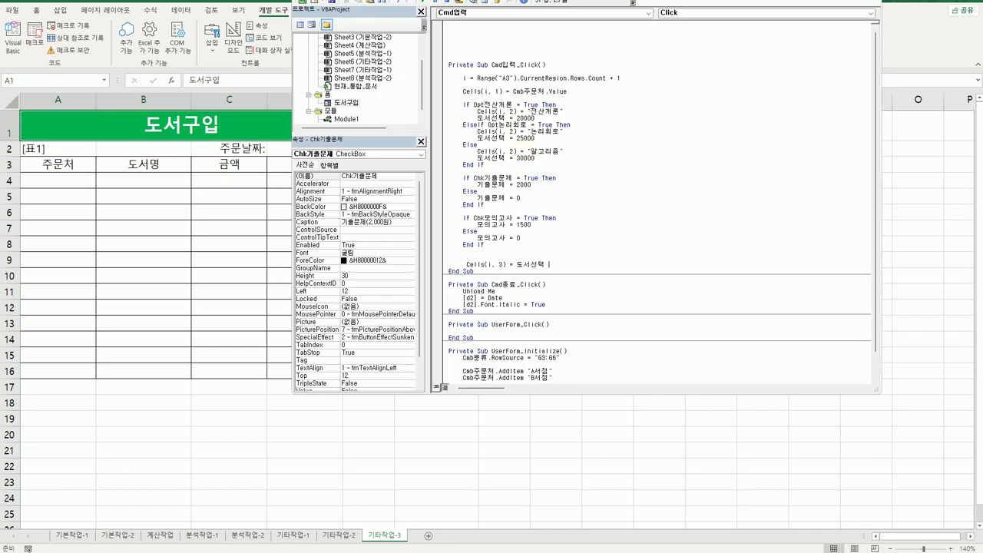
{"action": "type", "text": "+ 기출문제 + 모의고사"}
{"action": "key", "text": "Return"}
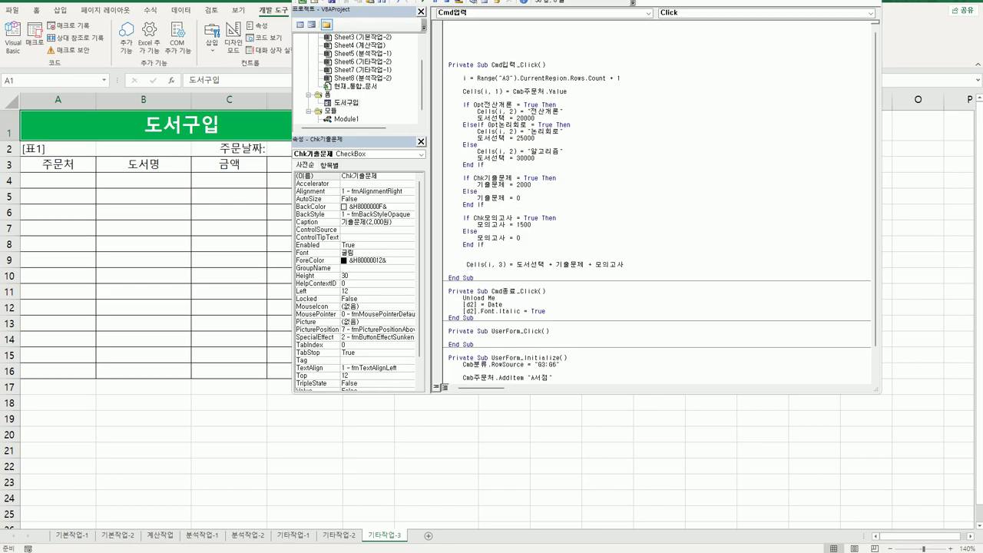
Add the line Cells(i, 4) = Cmb분류.Value below the column 3 assignment.
{"action": "key", "text": "ctrl+v"}
{"action": "type", "text": "4"}
{"action": "key", "text": "Right"}
{"action": "key", "text": "Right"}
{"action": "key", "text": "Right"}
{"action": "key", "text": "Right"}
{"action": "key", "text": "Right"}
{"action": "key", "text": "shift+Right"}
{"action": "key", "text": "shift+Right"}
{"action": "key", "text": "shift+Right"}
{"action": "key", "text": "shift+Right"}
{"action": "key", "text": "shift+Right"}
{"action": "key", "text": "shift+Right"}
{"action": "key", "text": "shift+Right"}
{"action": "key", "text": "shift+Right"}
{"action": "key", "text": "shift+Right"}
{"action": "key", "text": "Delete"}
{"action": "type", "text": "분류.Value"}
{"action": "key", "text": "Return"}
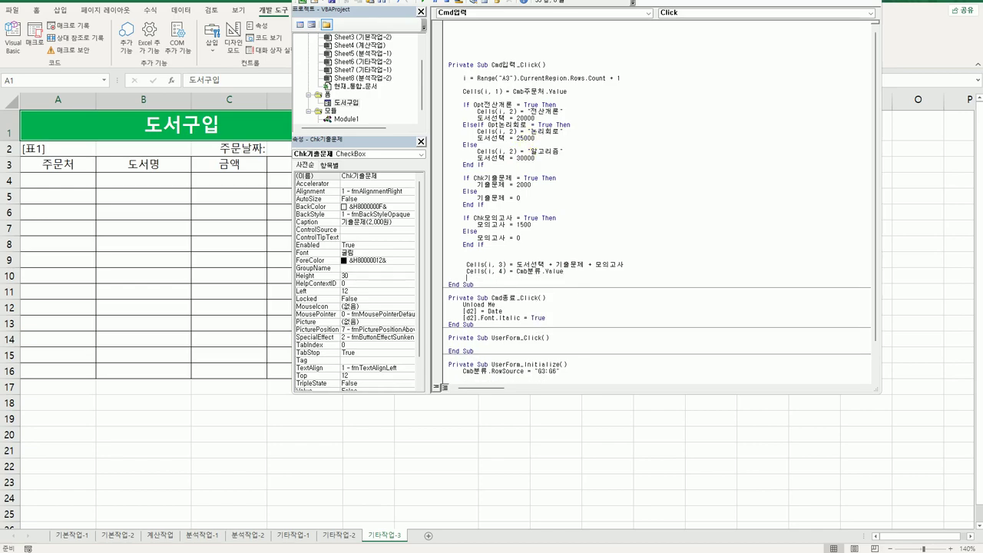
Return to the worksheet, open the 도서구입 form and choose A서점 as 주문처 and 필수 as 분류.
{"action": "key", "text": "alt+F11"}
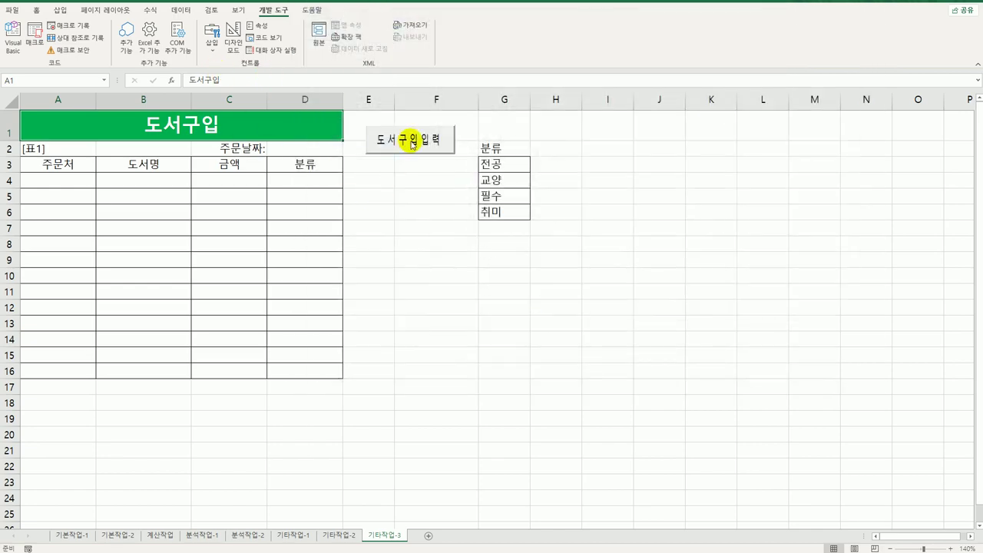
{"action": "left_click", "coordinate": [411, 144]}
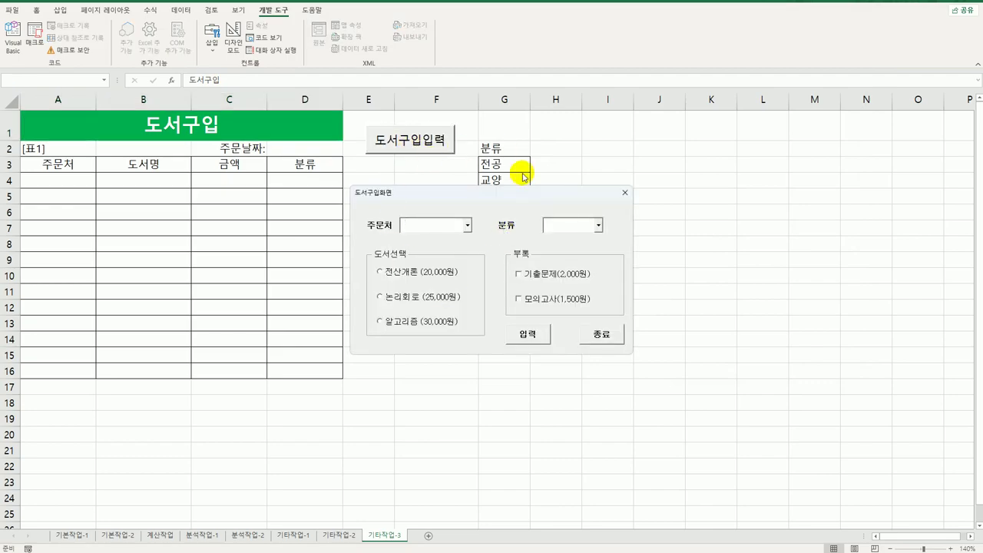
{"action": "left_click", "coordinate": [467, 226]}
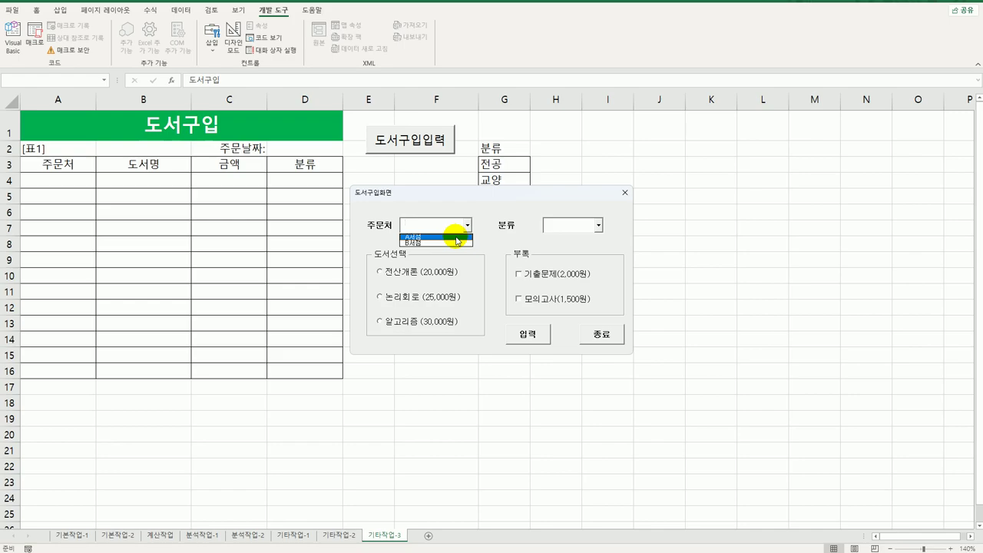
{"action": "left_click", "coordinate": [456, 237]}
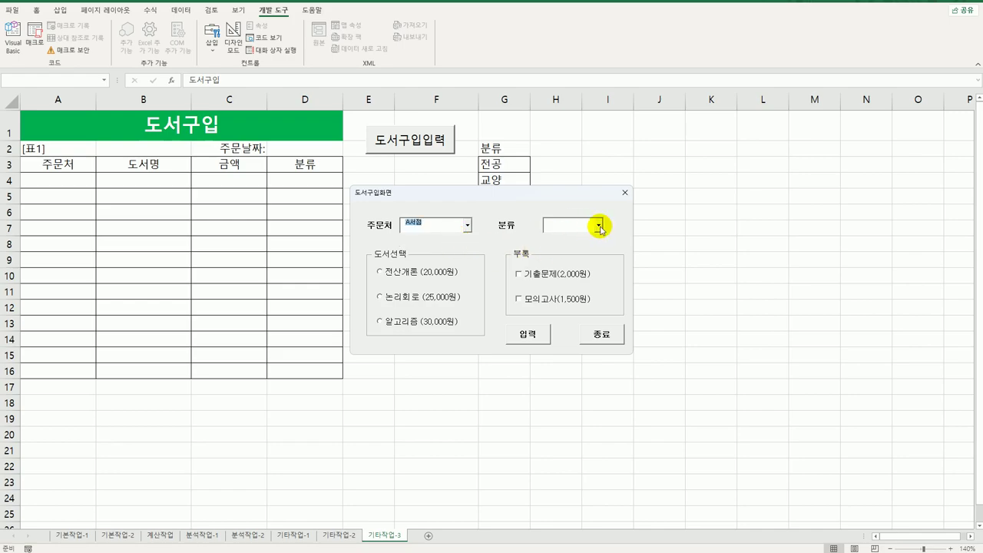
{"action": "left_click", "coordinate": [599, 225]}
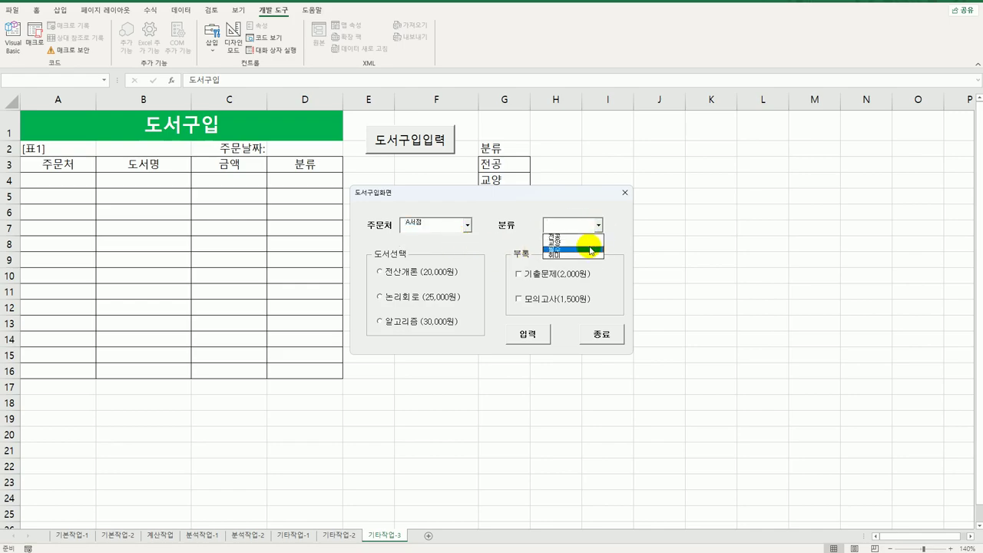
{"action": "left_click", "coordinate": [590, 250]}
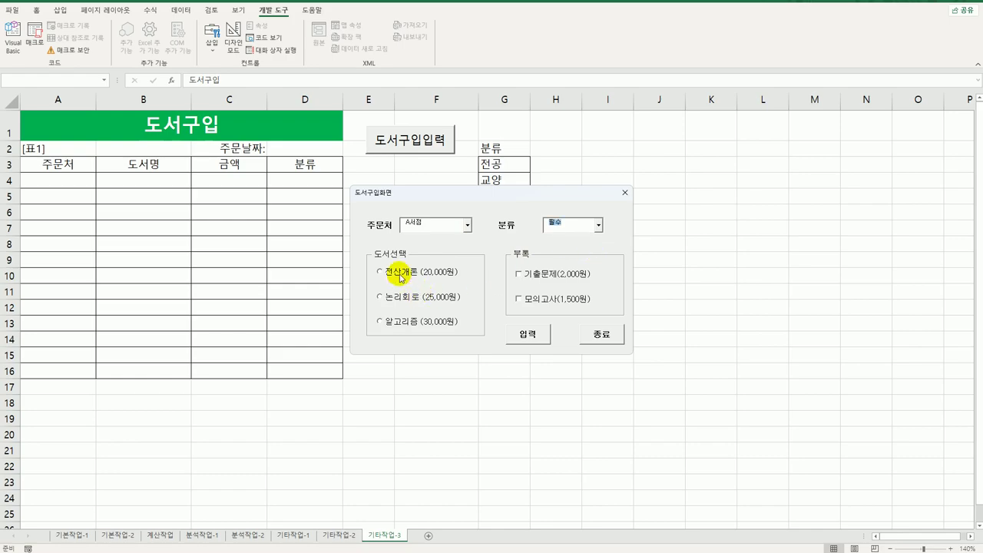
Select the book 전산개론 with both the 기출문제 and 모의고사 supplements, and enter the order into the table.
{"action": "left_click", "coordinate": [400, 275]}
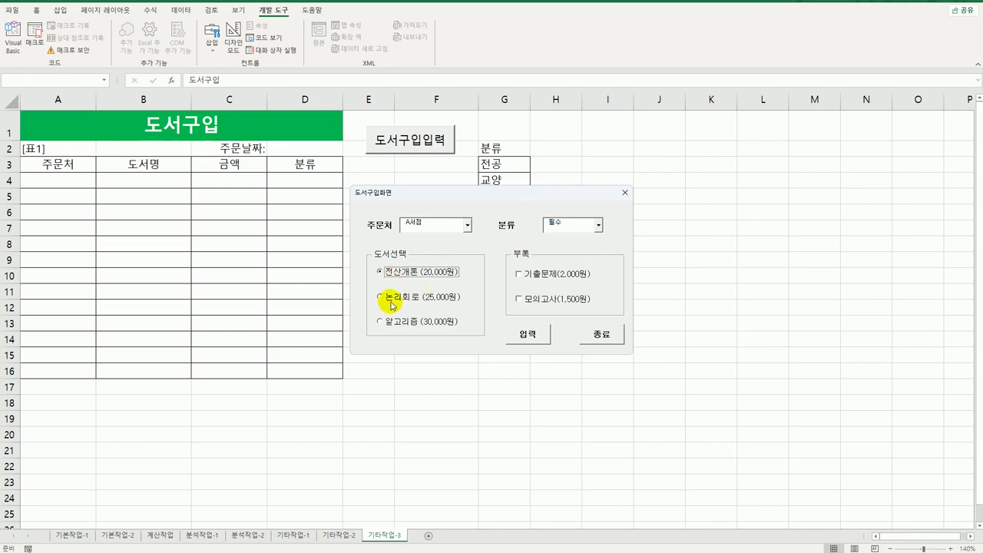
{"action": "left_click", "coordinate": [384, 298]}
{"action": "left_click", "coordinate": [384, 273]}
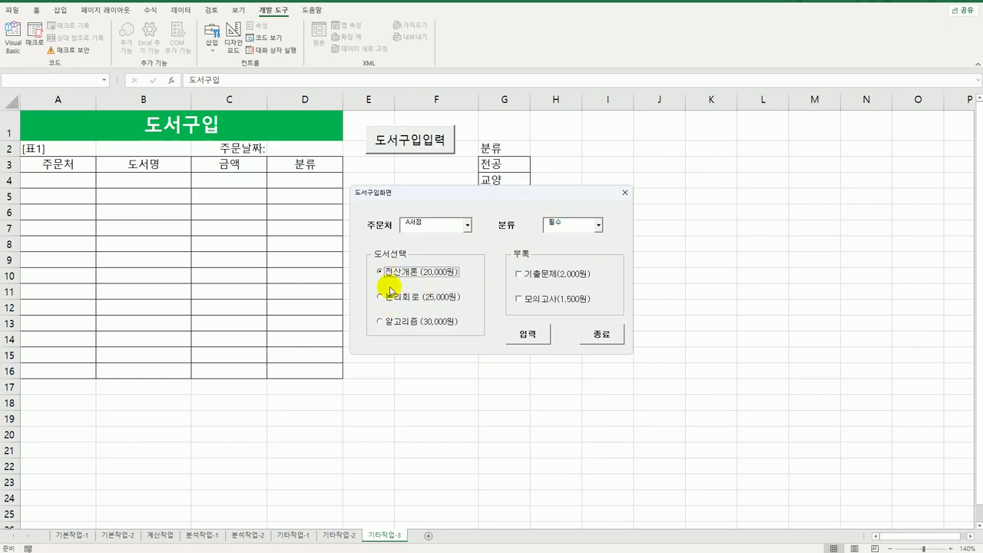
{"action": "left_click", "coordinate": [518, 274]}
{"action": "left_click", "coordinate": [519, 301]}
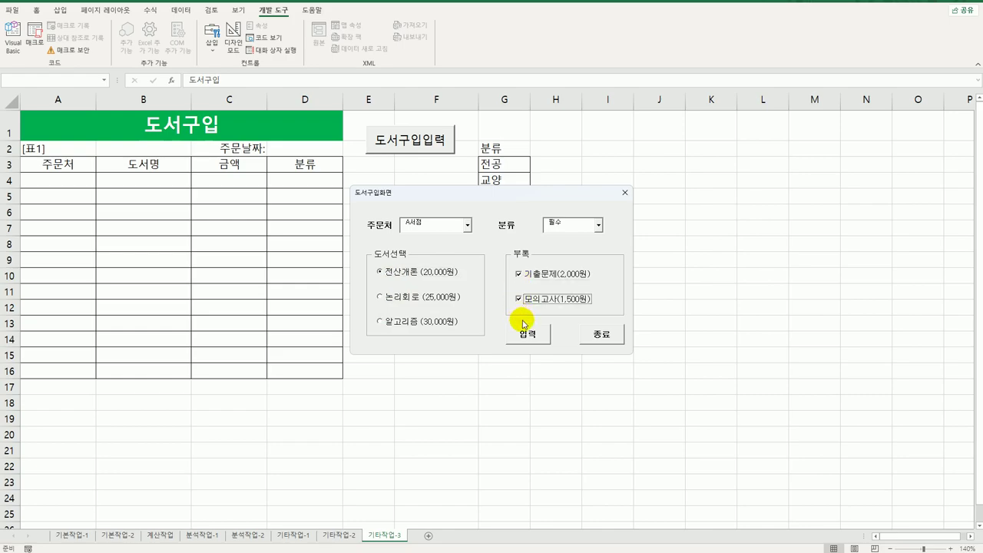
{"action": "left_click", "coordinate": [540, 341]}
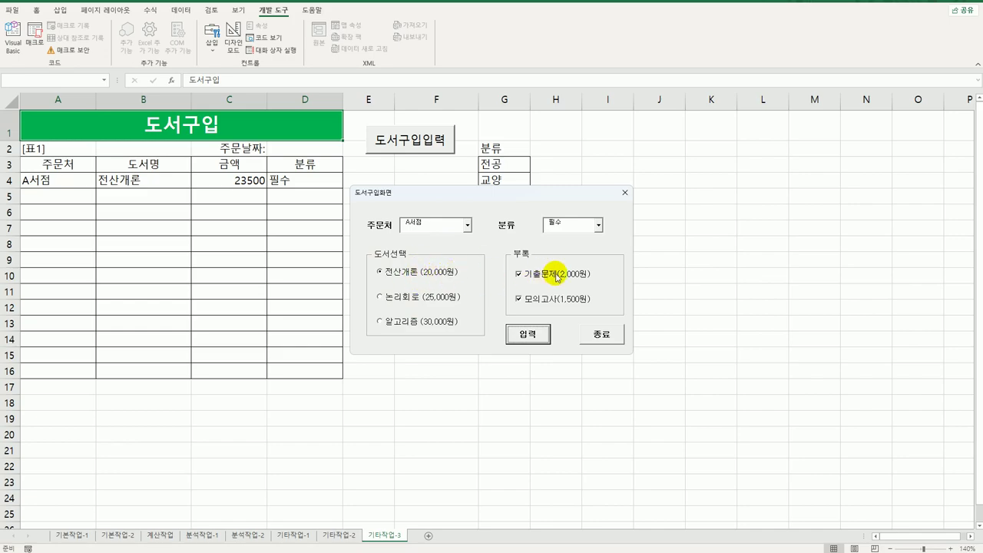
Close the order form with its 종료 command and check the order date cell D2.
{"action": "left_click", "coordinate": [597, 335]}
{"action": "left_click", "coordinate": [596, 334]}
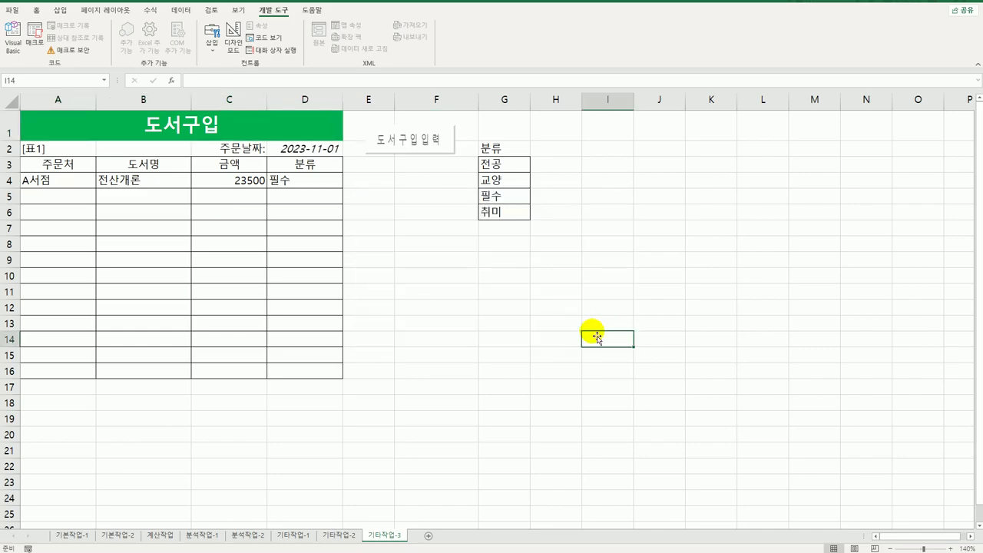
{"action": "left_click", "coordinate": [318, 150]}
{"action": "left_click", "coordinate": [456, 361]}
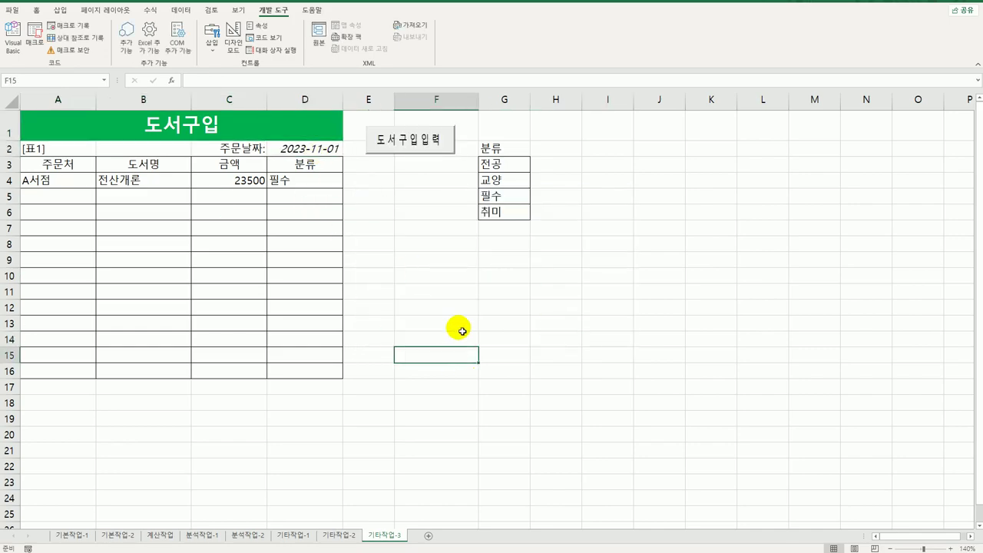